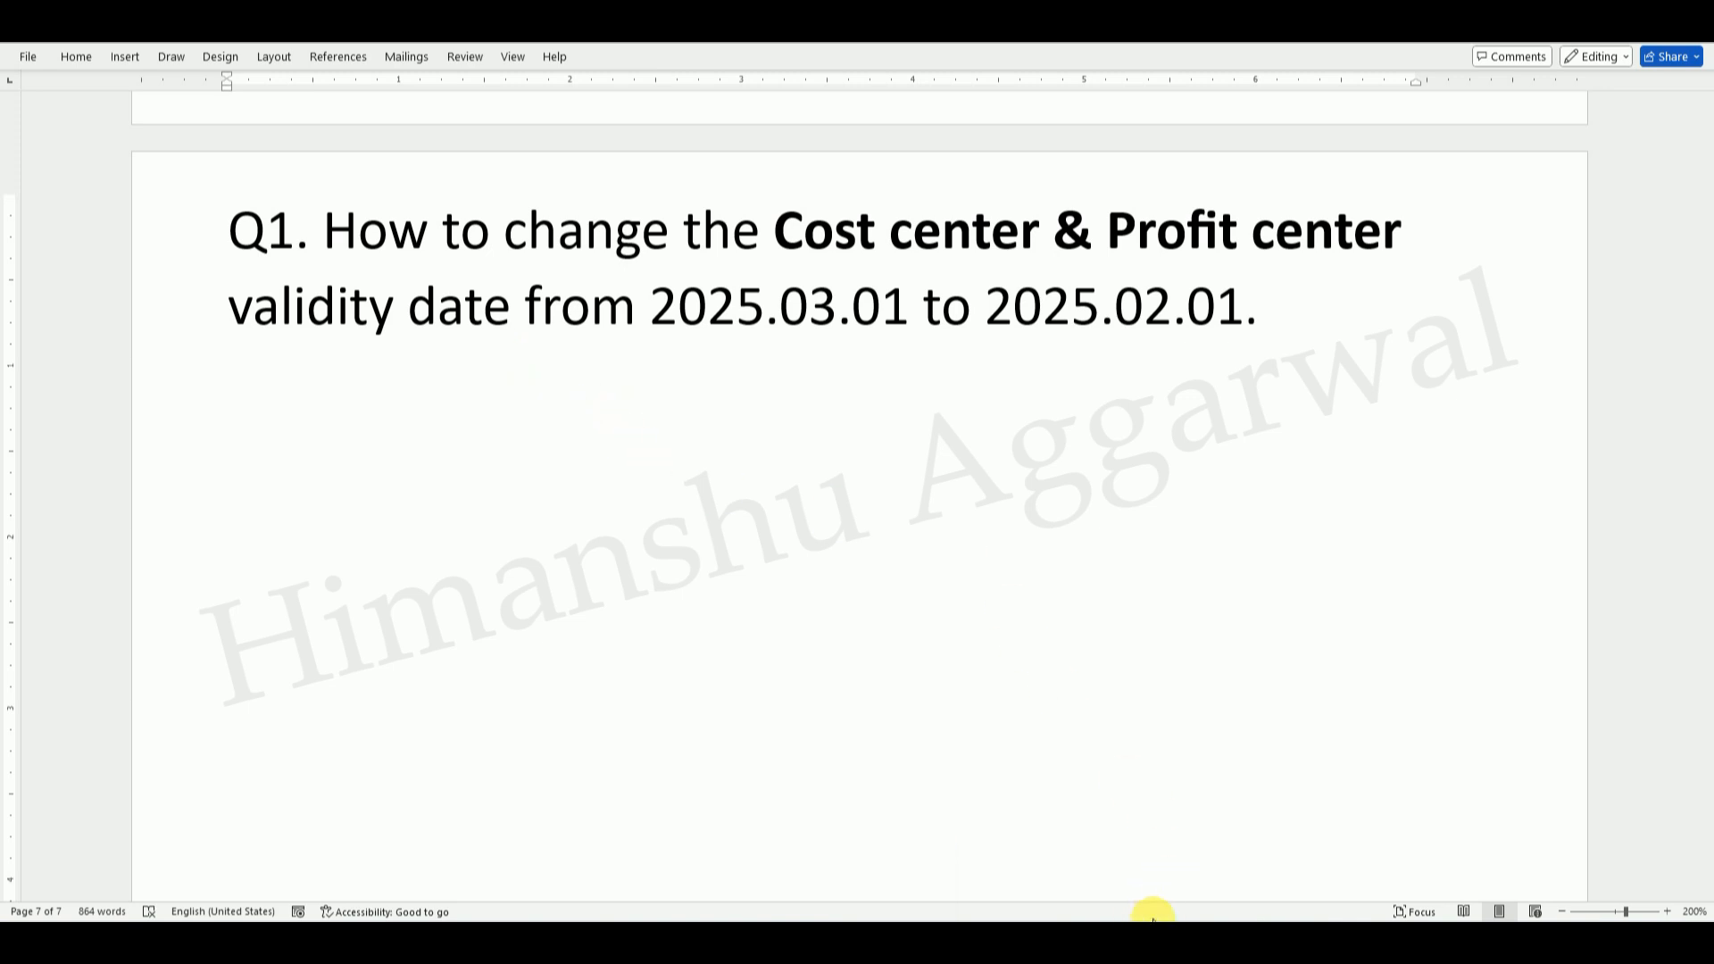
Step: In the SAP window, drill down to Profit Center Accounting's Individual Processing and open KE53 - Display
{"action": "mouse_move", "coordinate": [1156, 937]}
{"action": "left_click", "coordinate": [1179, 857]}
{"action": "left_click", "coordinate": [170, 75]}
{"action": "left_click", "coordinate": [52, 394]}
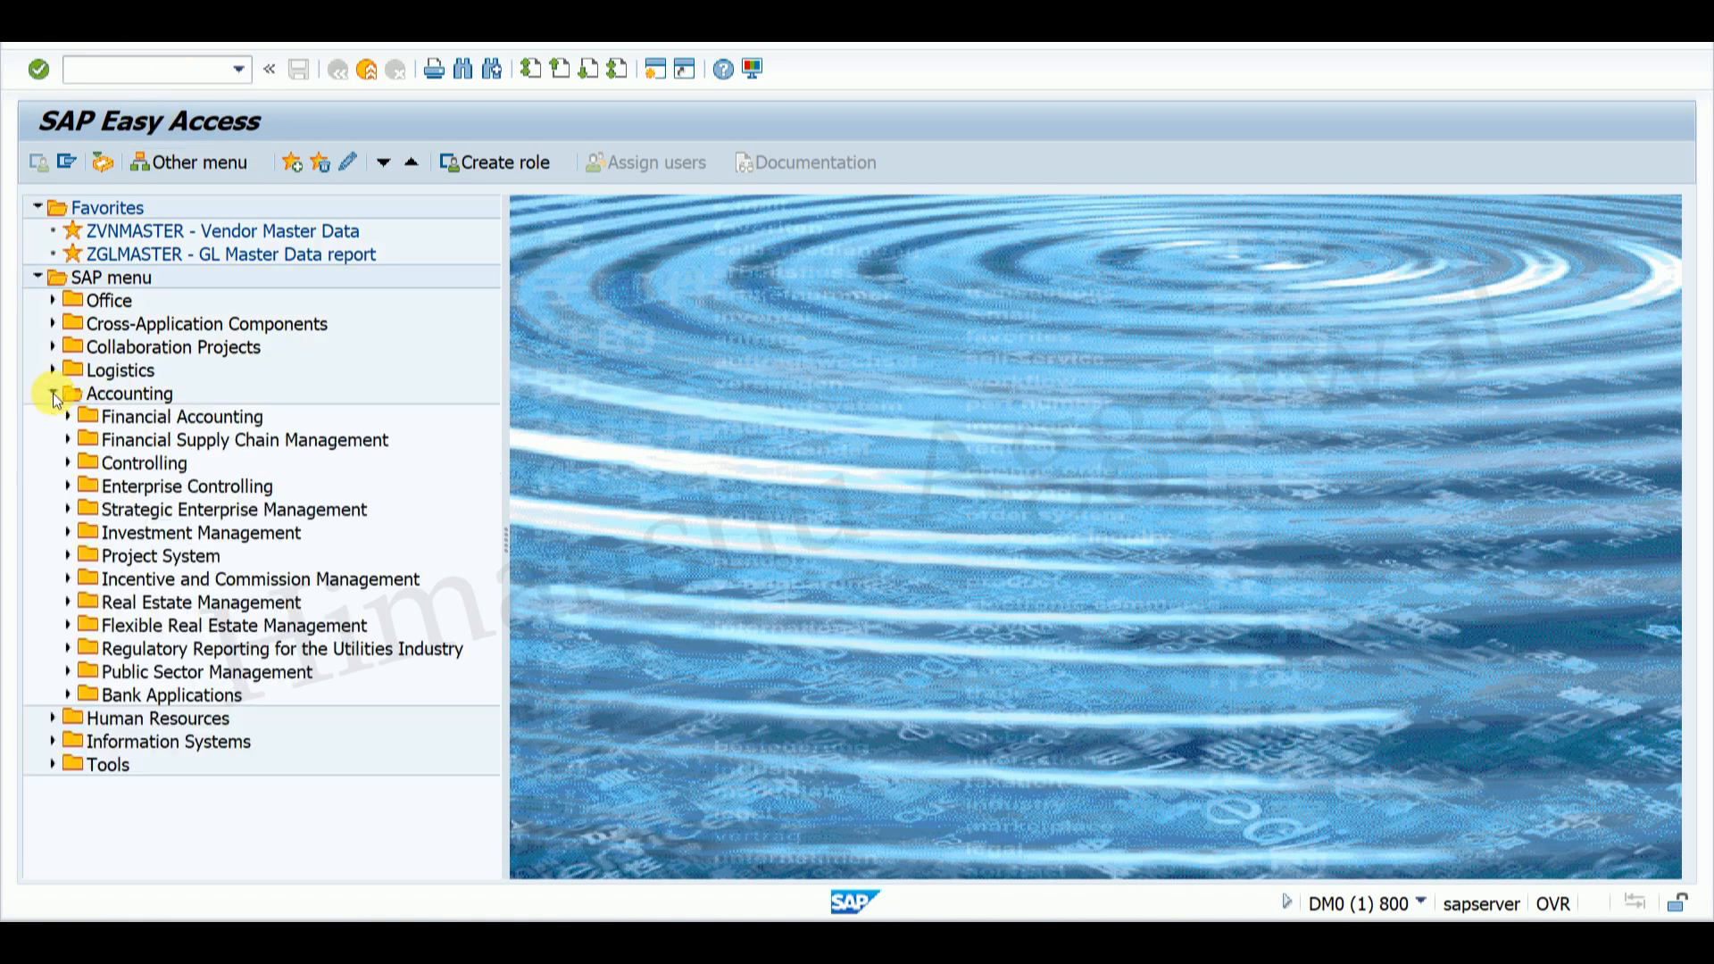
{"action": "left_click", "coordinate": [67, 463]}
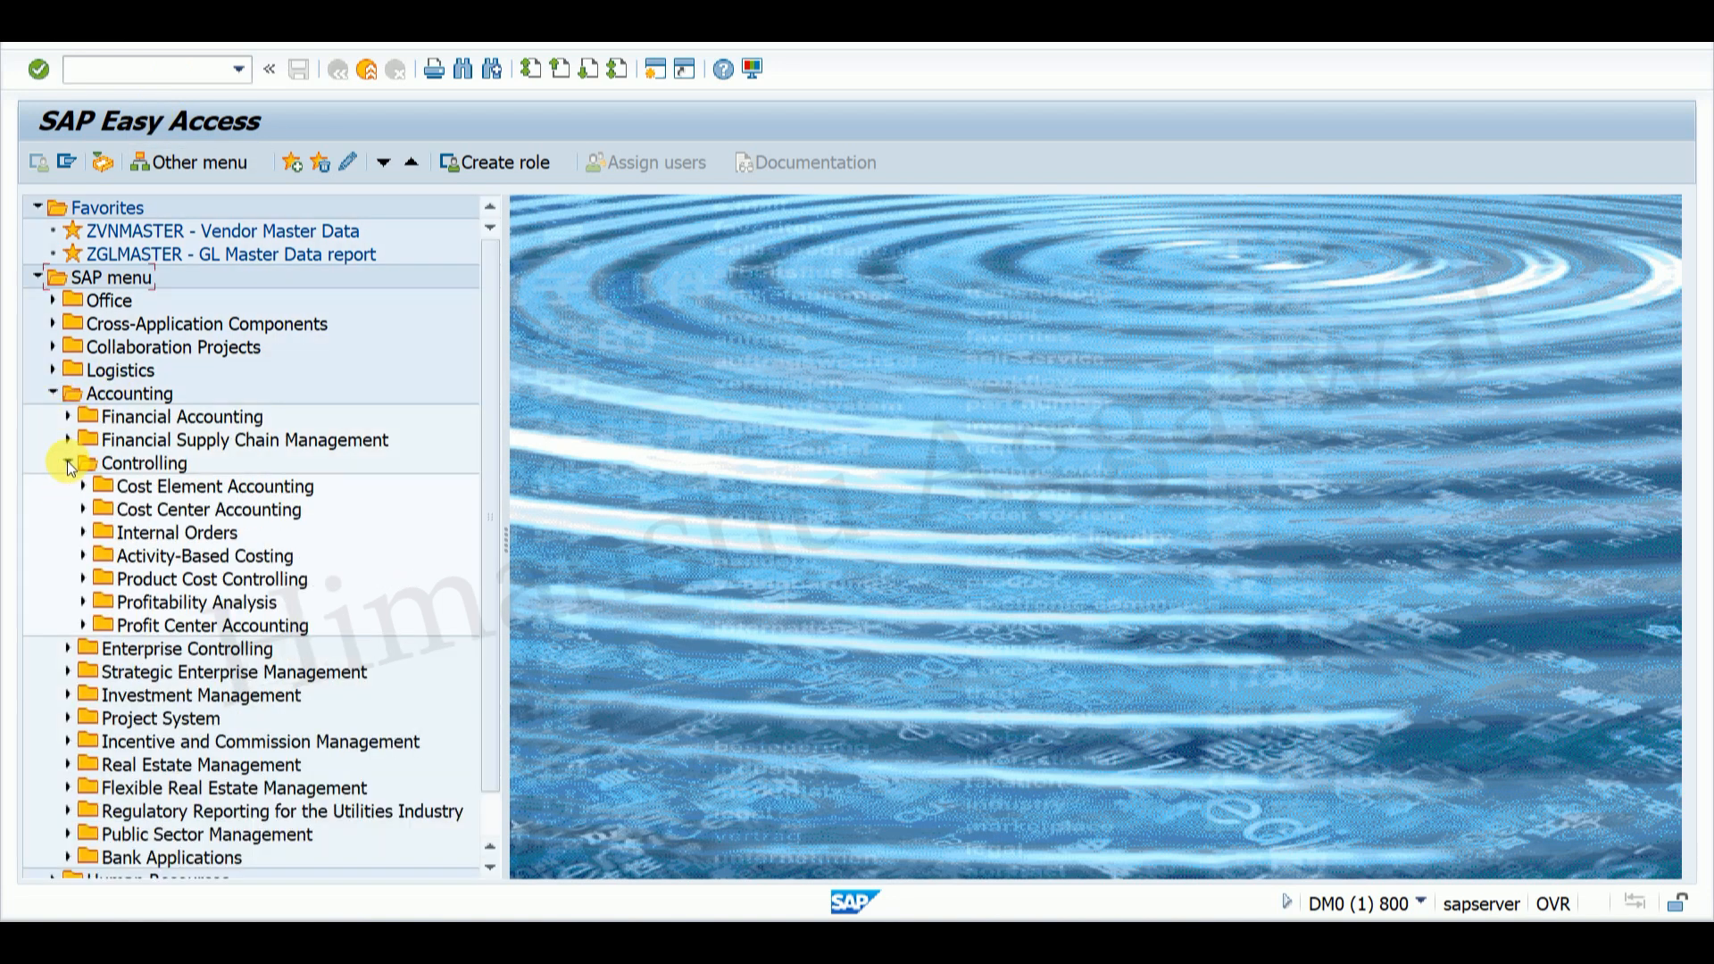
{"action": "left_click", "coordinate": [81, 625]}
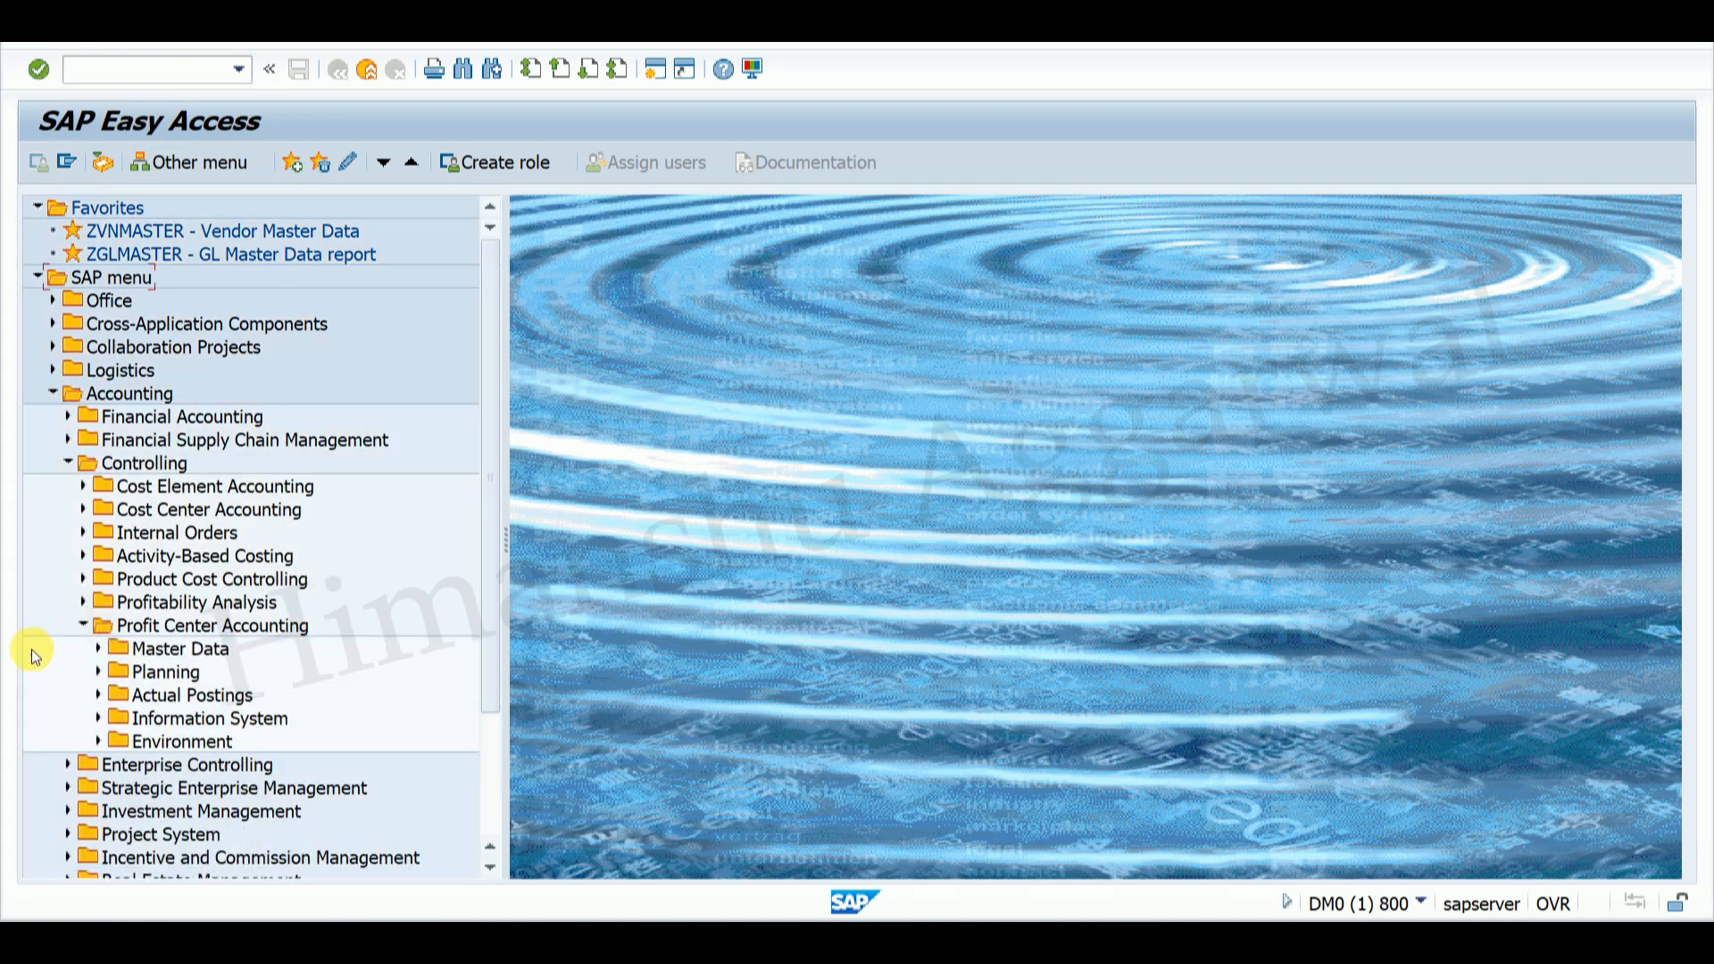
{"action": "left_click", "coordinate": [98, 651]}
{"action": "left_click", "coordinate": [168, 630]}
{"action": "left_click", "coordinate": [156, 604]}
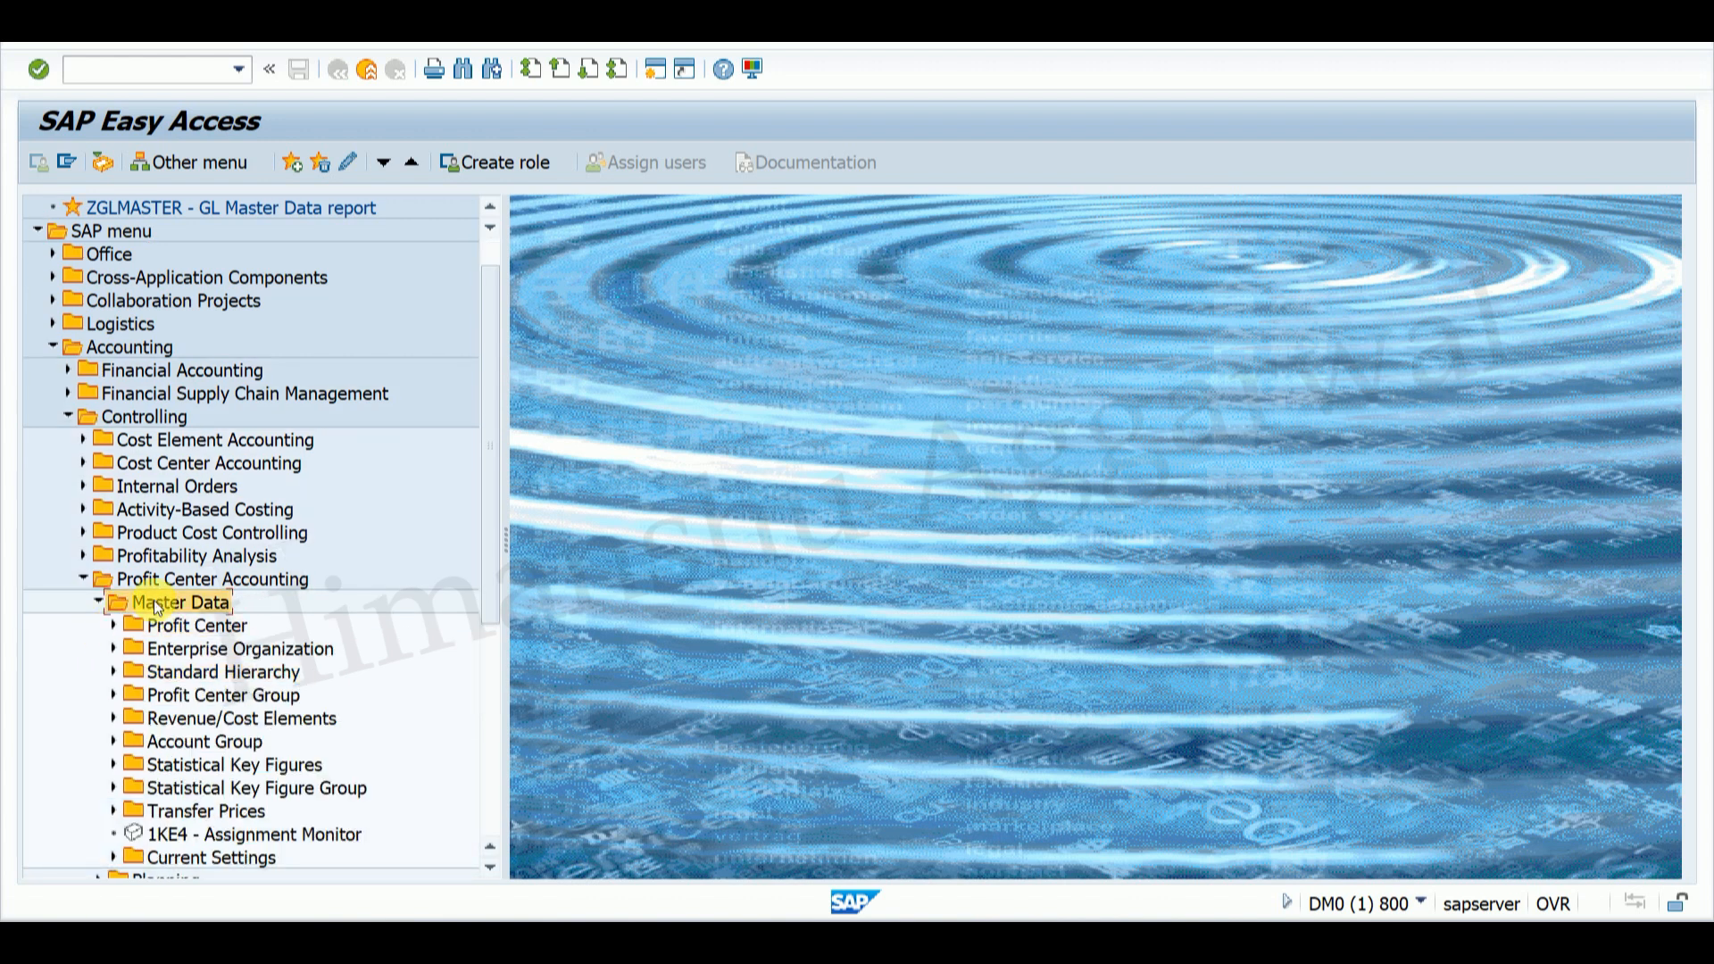
{"action": "left_click", "coordinate": [114, 623]}
{"action": "left_click", "coordinate": [129, 649]}
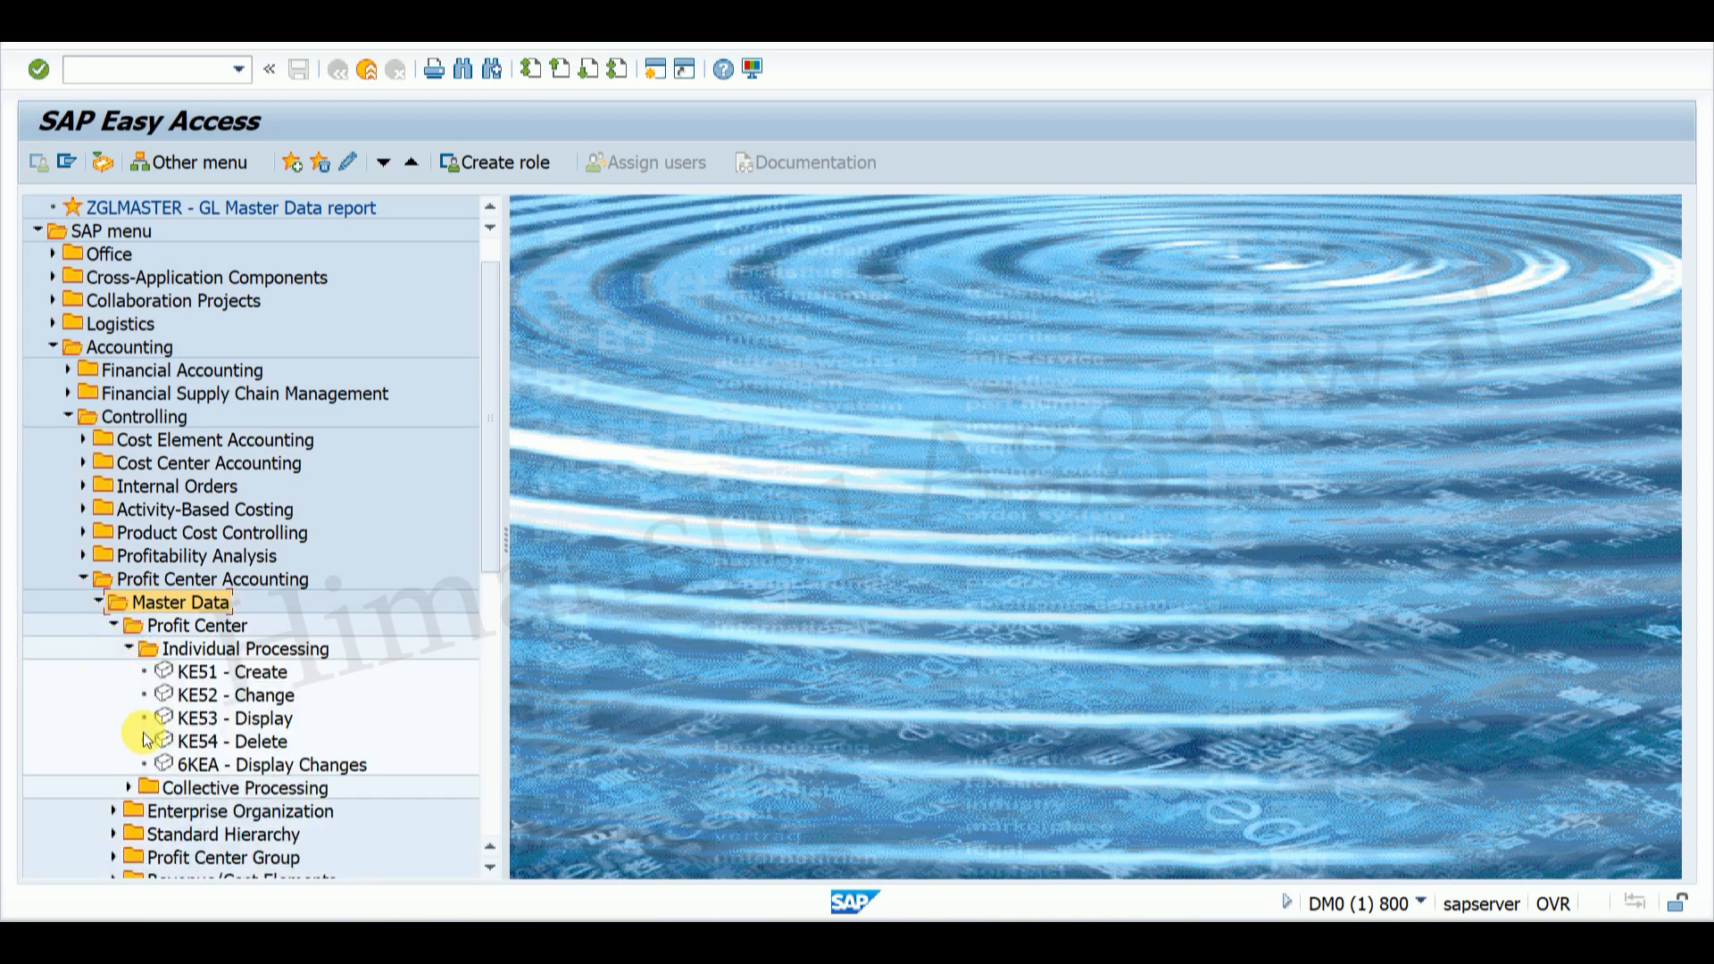
{"action": "double_click", "coordinate": [236, 722]}
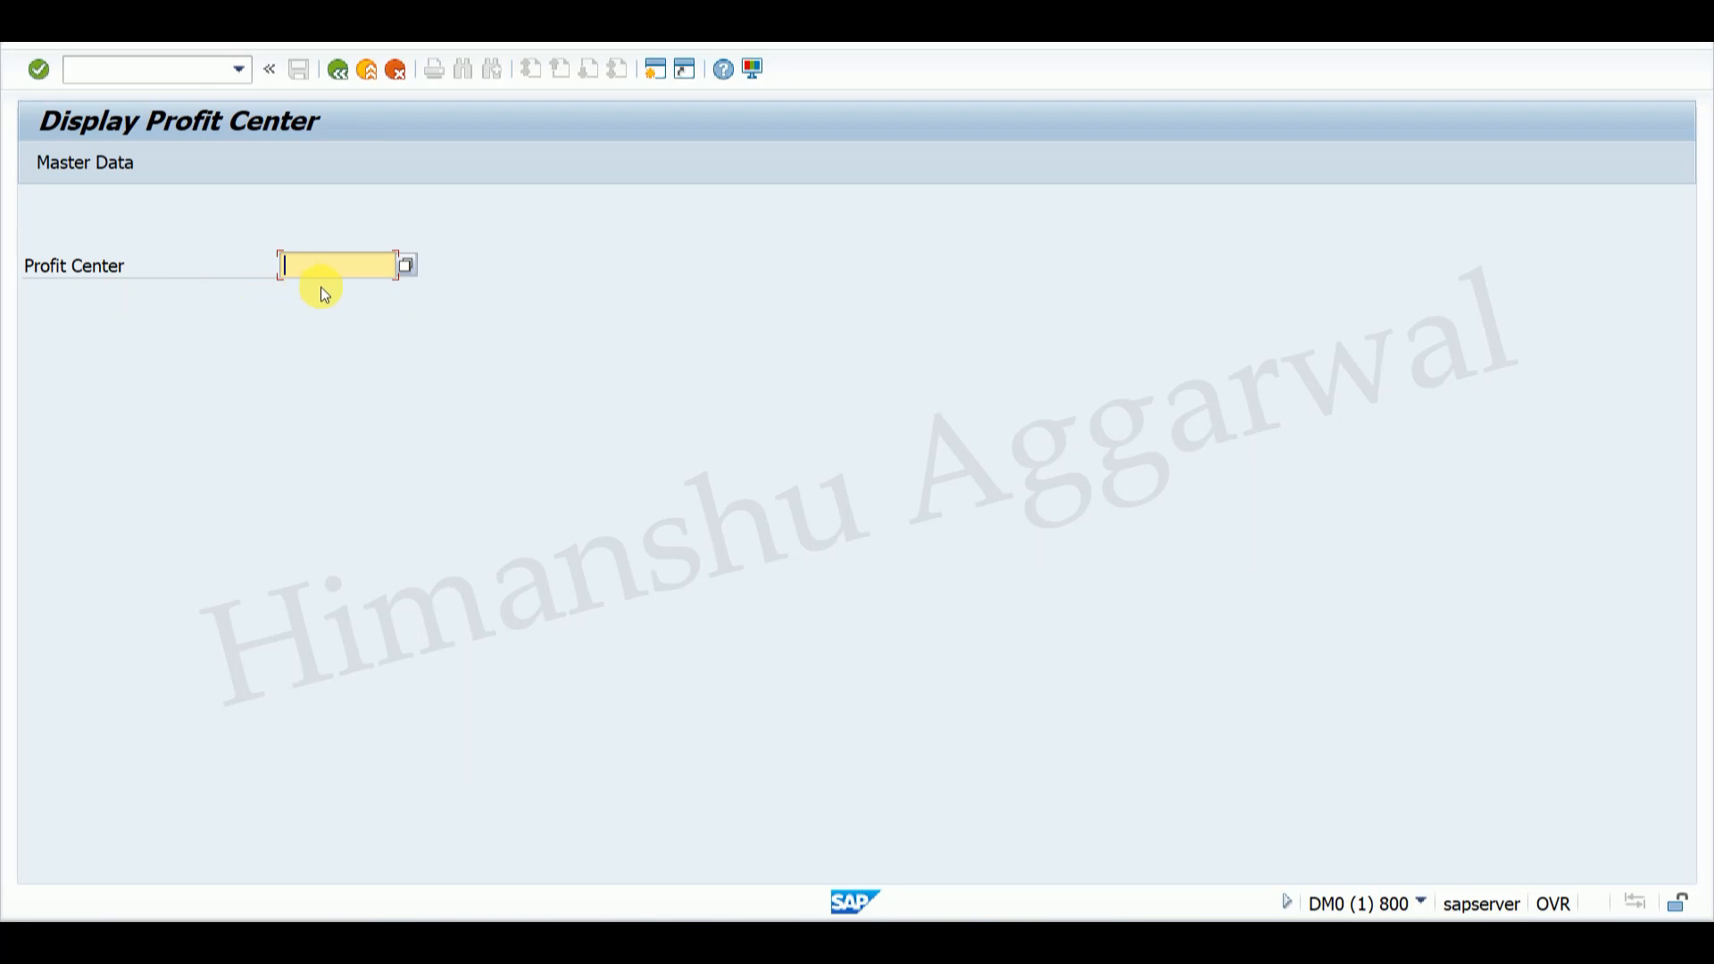
Step: Look up profit center LAPTOP_PC through the search help and display it
{"action": "left_click", "coordinate": [408, 267]}
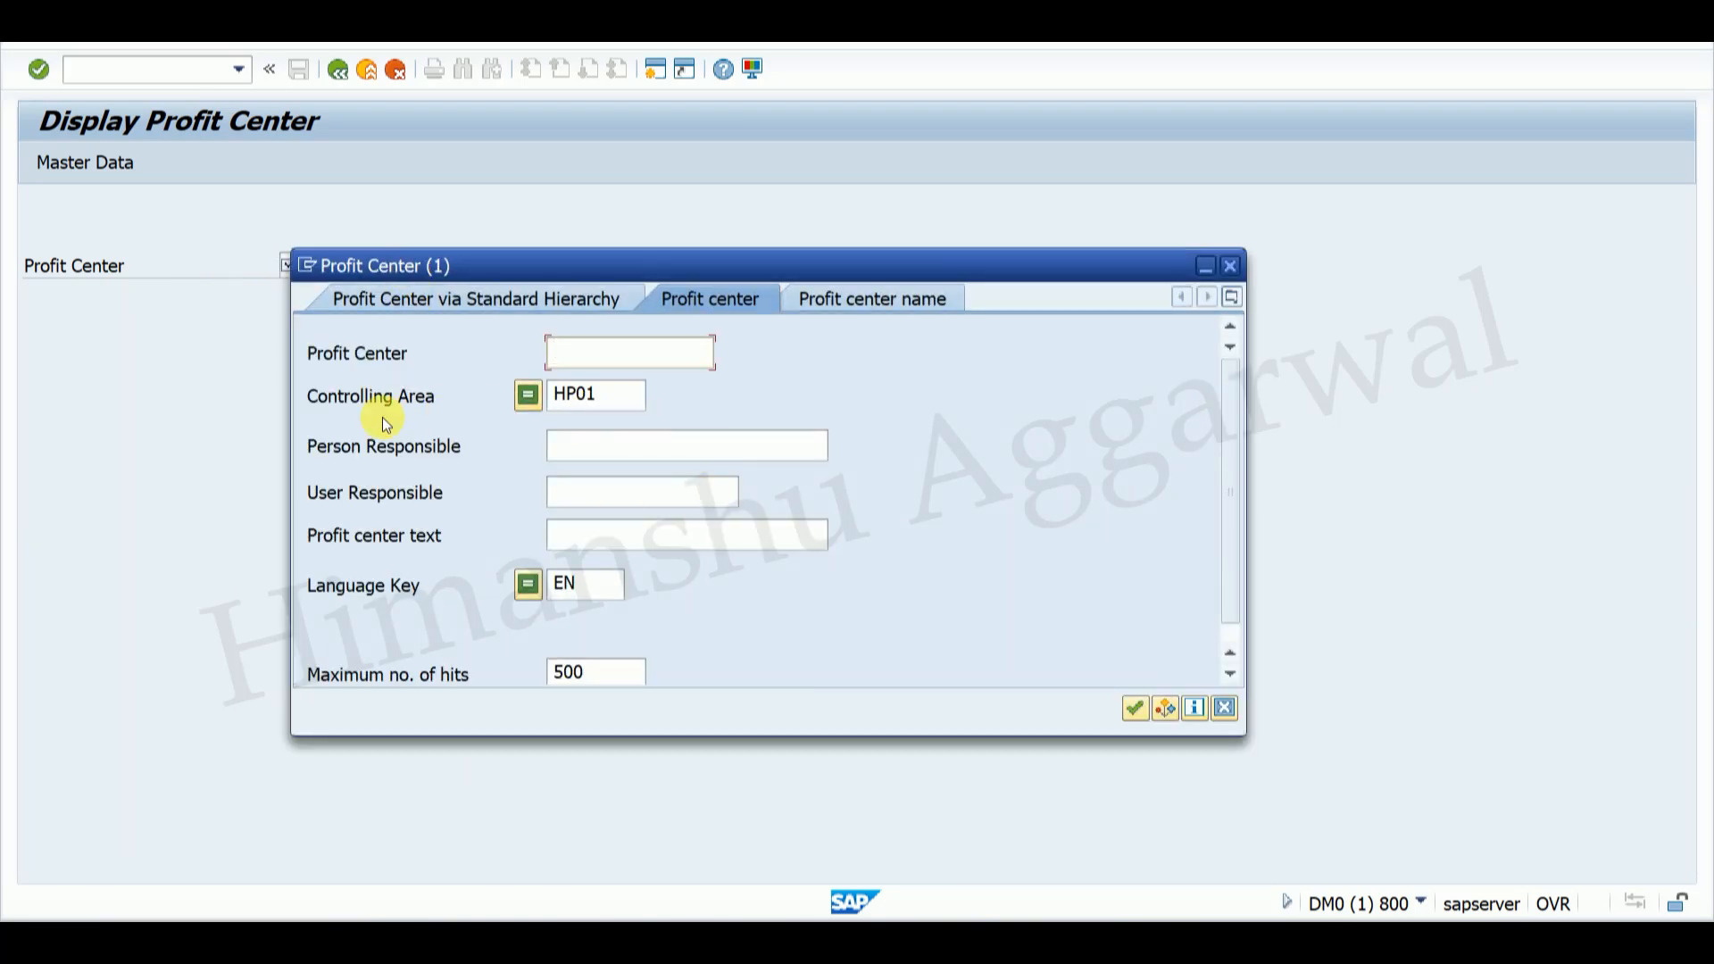
{"action": "left_click", "coordinate": [1134, 708]}
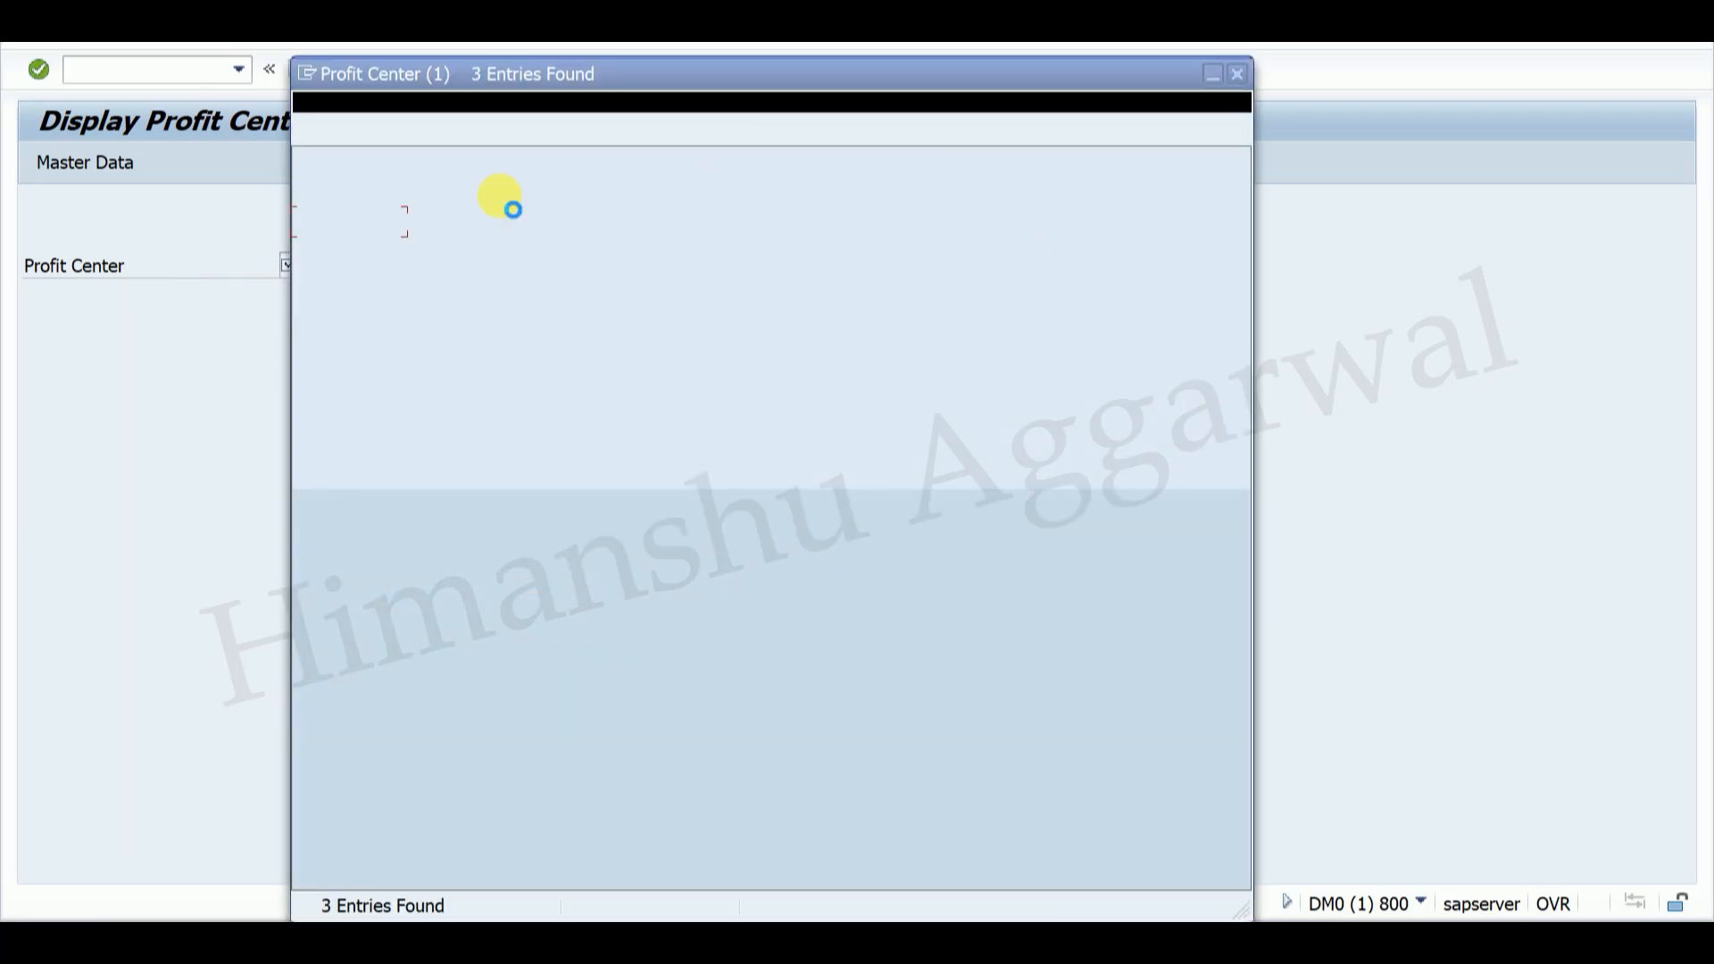
{"action": "left_click", "coordinate": [347, 247]}
{"action": "left_click", "coordinate": [329, 223]}
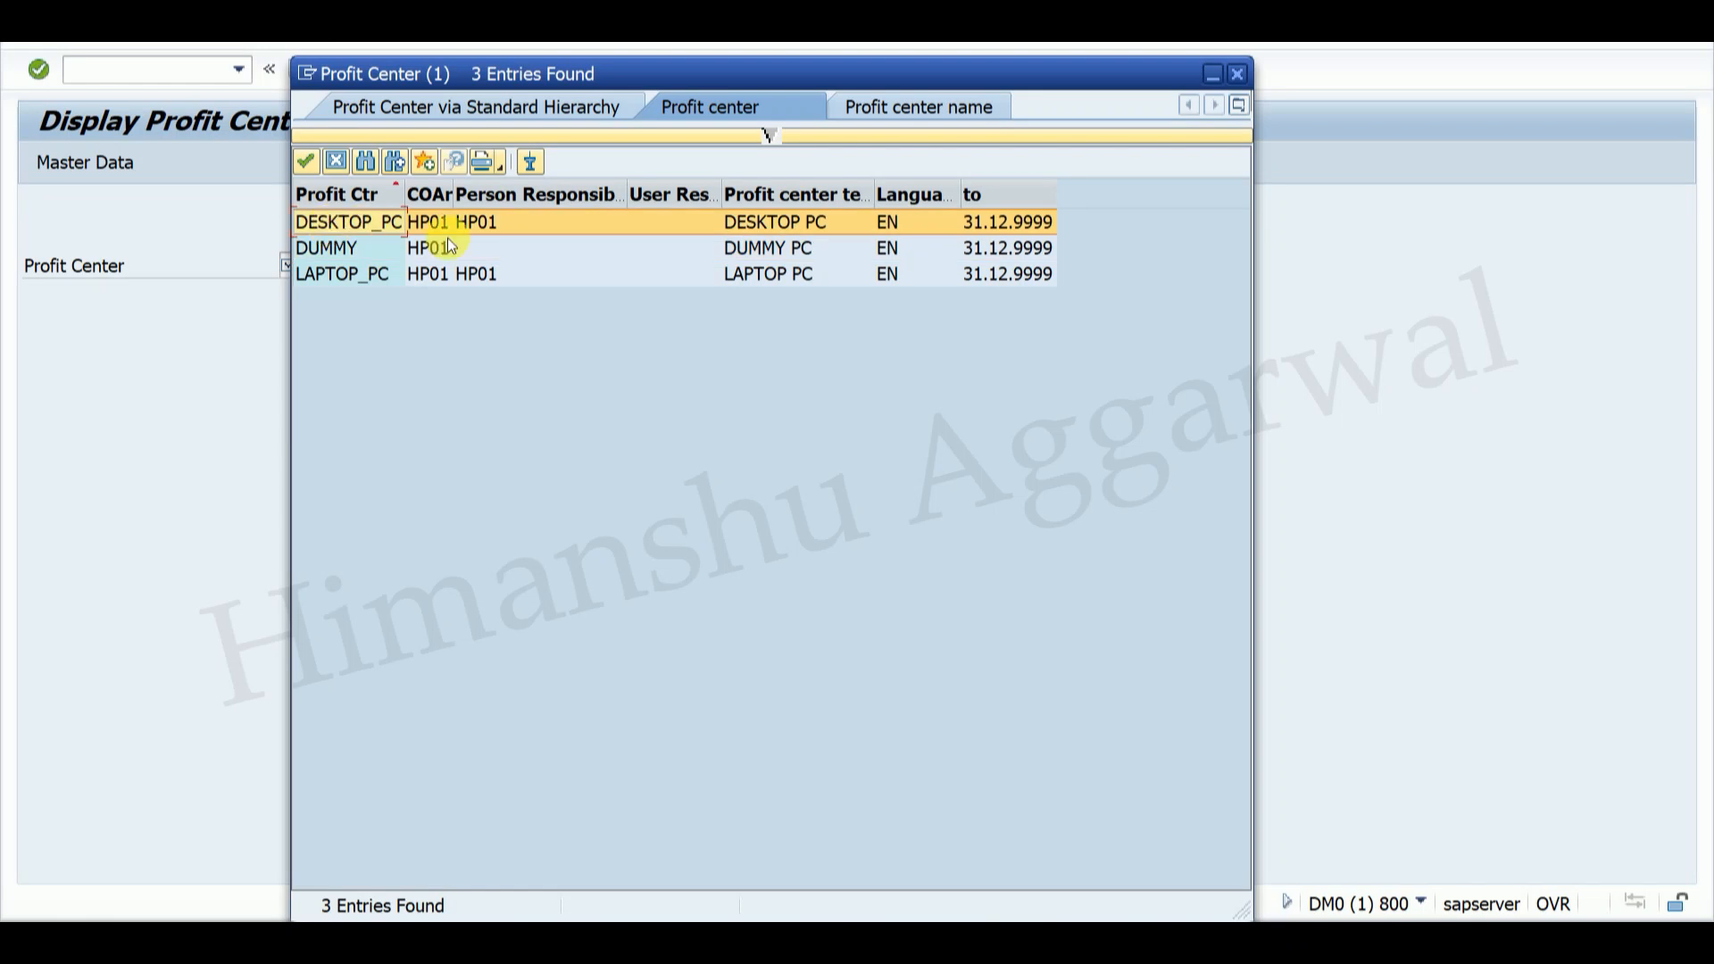
{"action": "left_click", "coordinate": [355, 279]}
{"action": "left_click", "coordinate": [344, 278]}
{"action": "key", "text": "Return"}
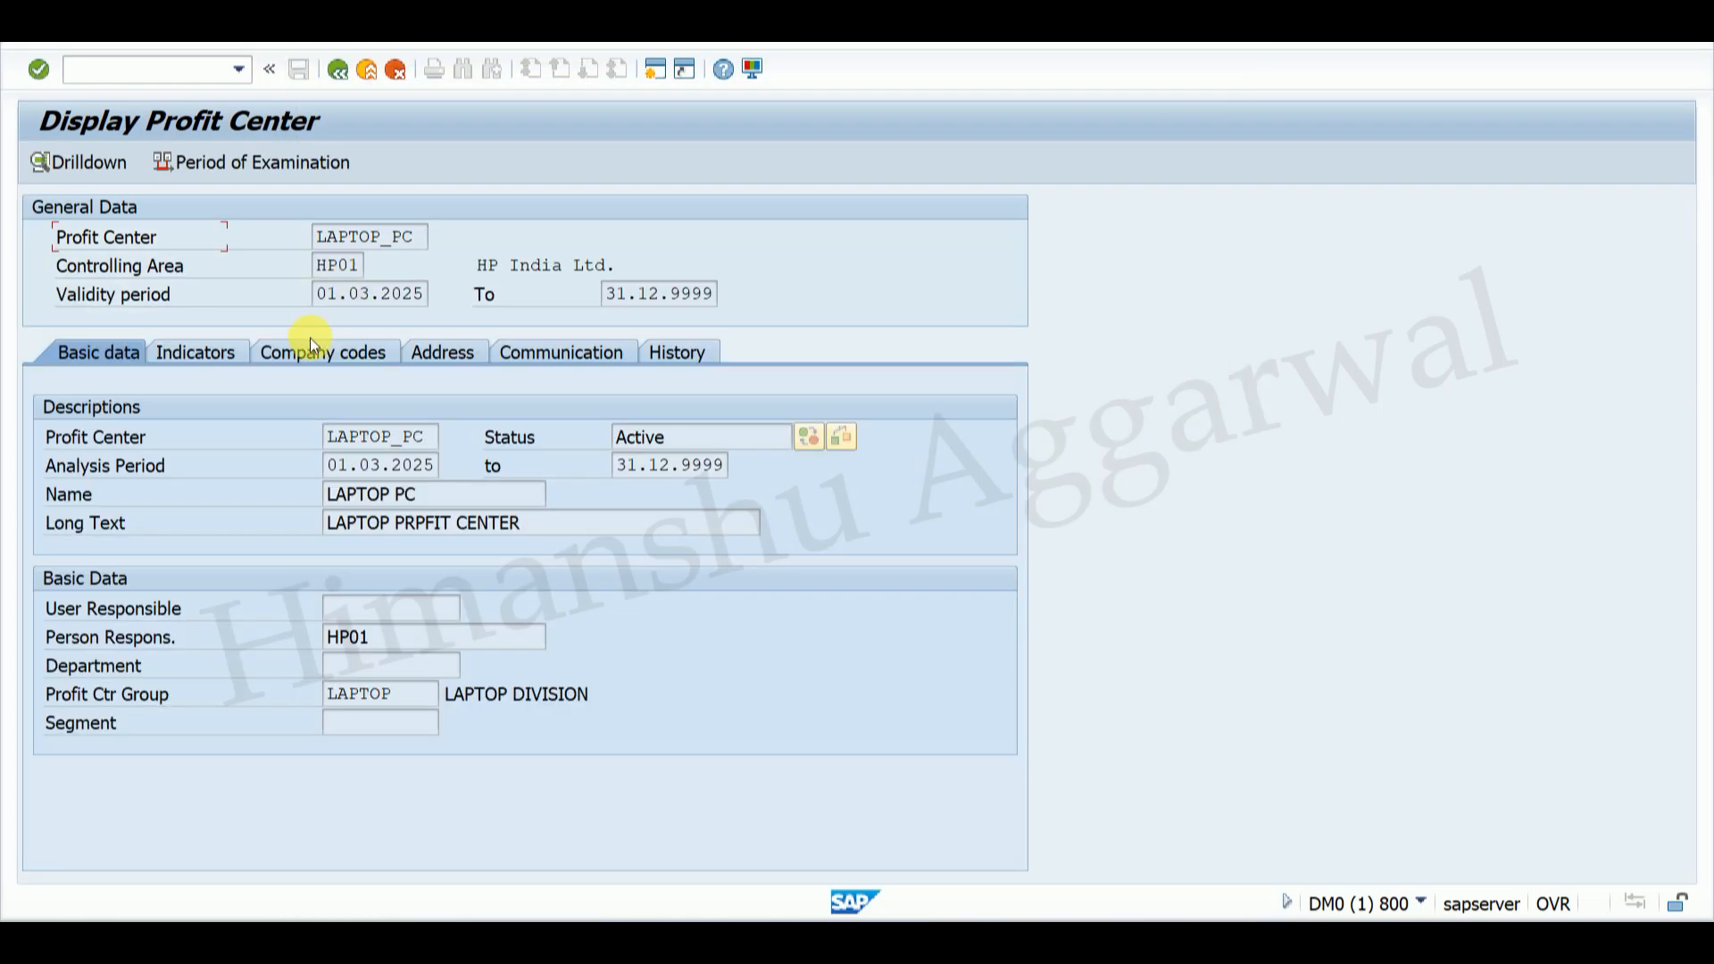
Step: Check LAPTOP_PC's validity of 01.03.2025 to 31.12.9999, then return to Easy Access
{"action": "left_click_drag", "start_coordinate": [314, 299], "coordinate": [436, 303]}
{"action": "left_click", "coordinate": [436, 304]}
{"action": "left_click_drag", "start_coordinate": [616, 295], "coordinate": [726, 294]}
{"action": "left_click", "coordinate": [728, 303]}
{"action": "left_click", "coordinate": [337, 70]}
{"action": "left_click", "coordinate": [337, 71]}
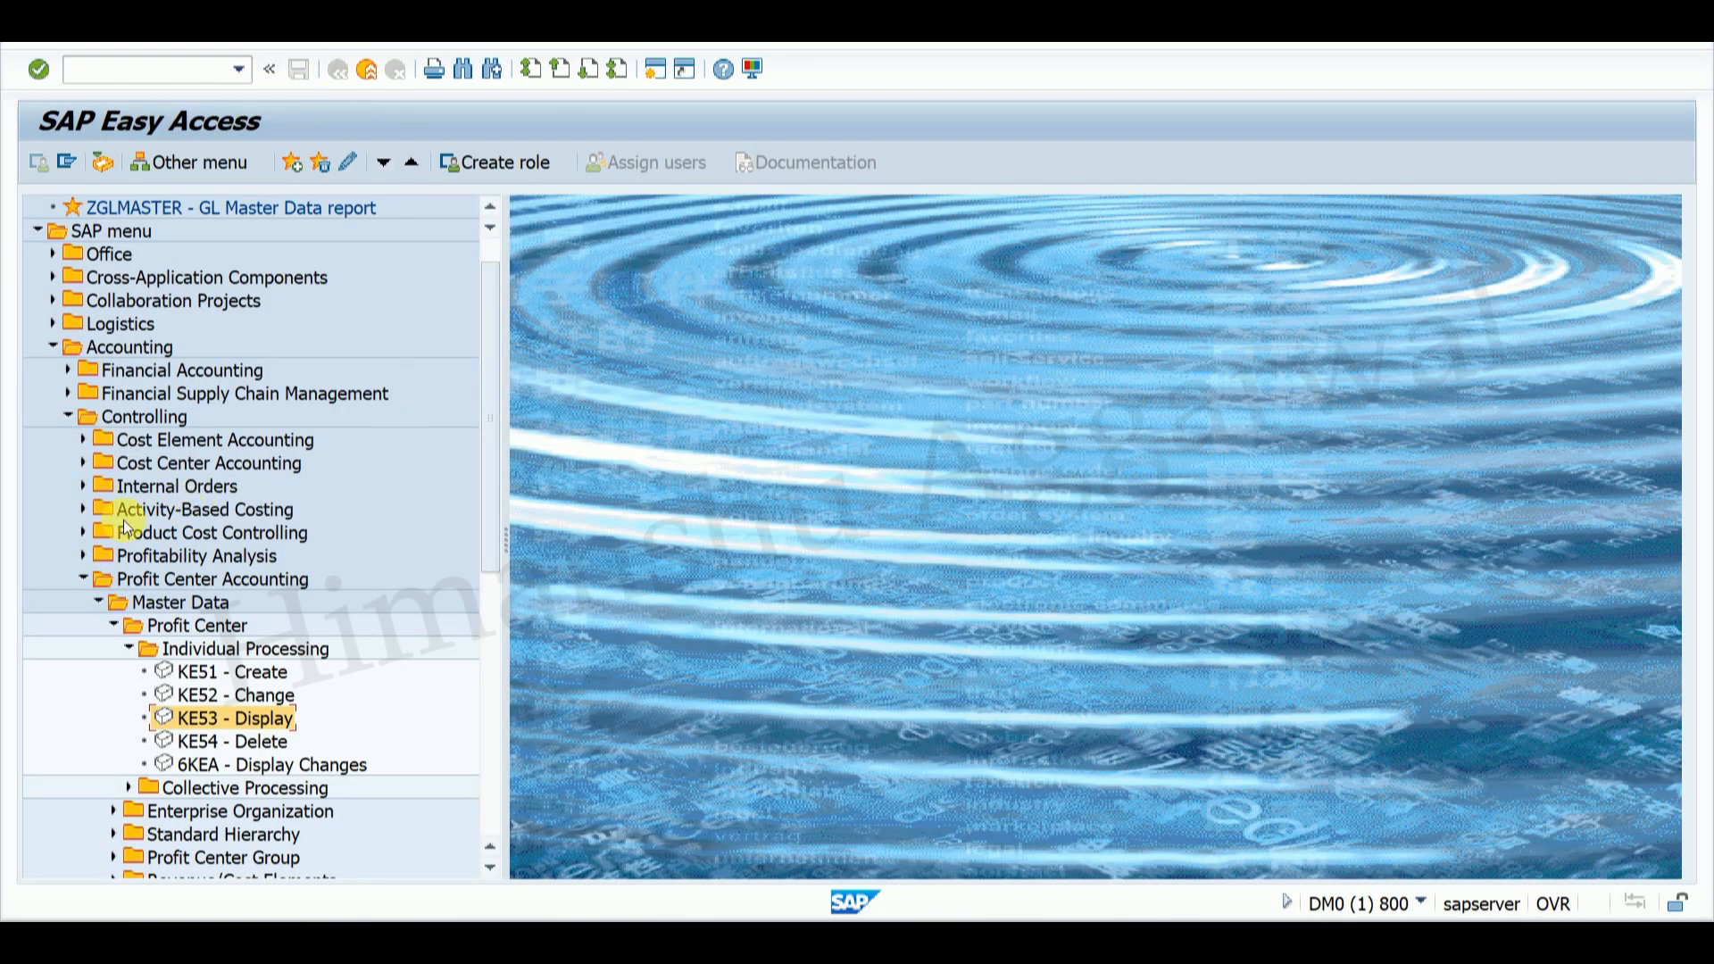
Step: Open KS01 Create Cost Center from Cost Center Accounting's Individual Processing folder
{"action": "left_click", "coordinate": [81, 462]}
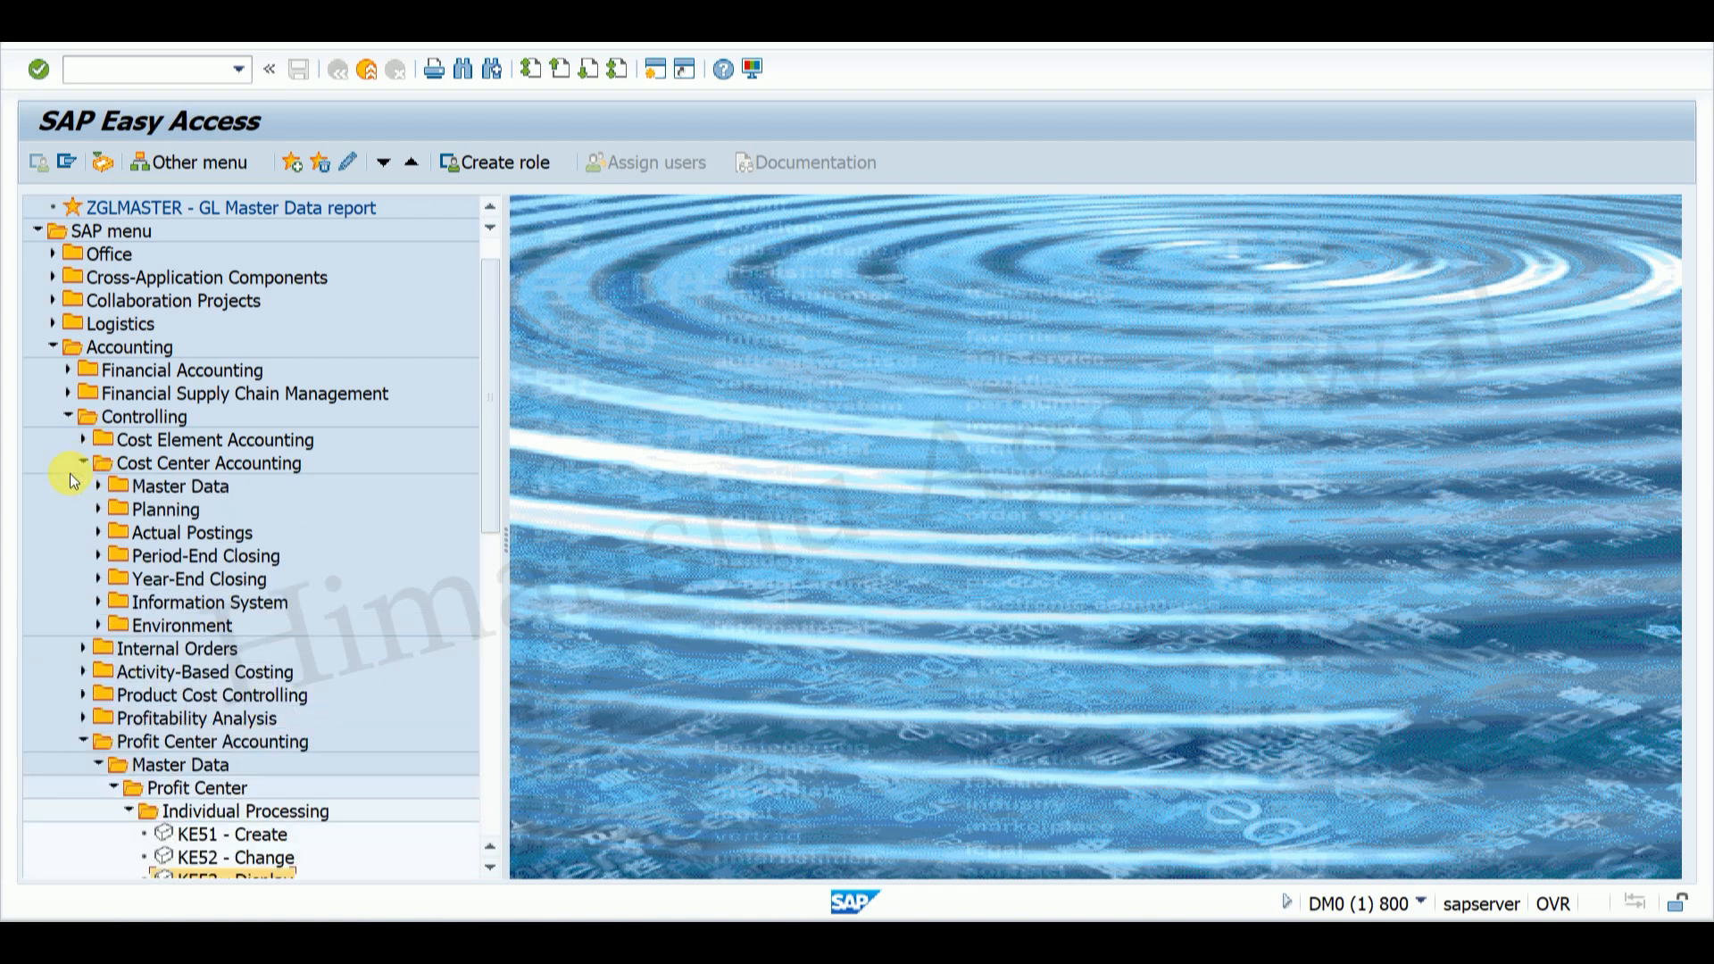
{"action": "left_click", "coordinate": [96, 487]}
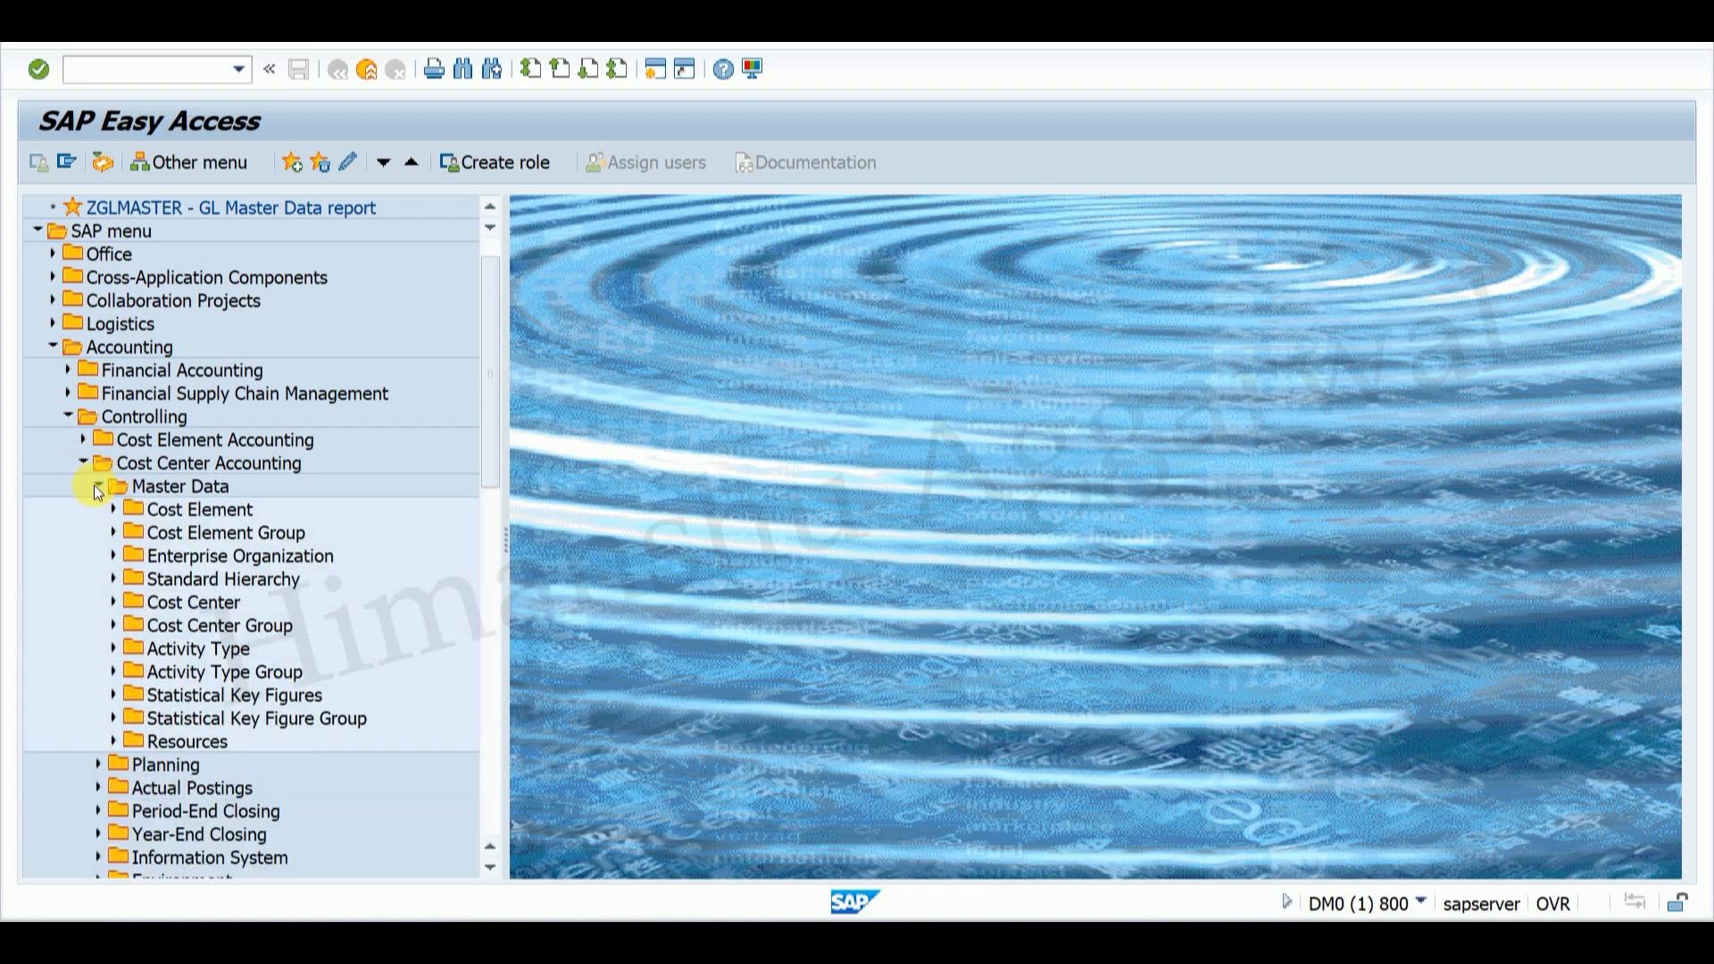
{"action": "left_click", "coordinate": [114, 602]}
{"action": "left_click", "coordinate": [128, 625]}
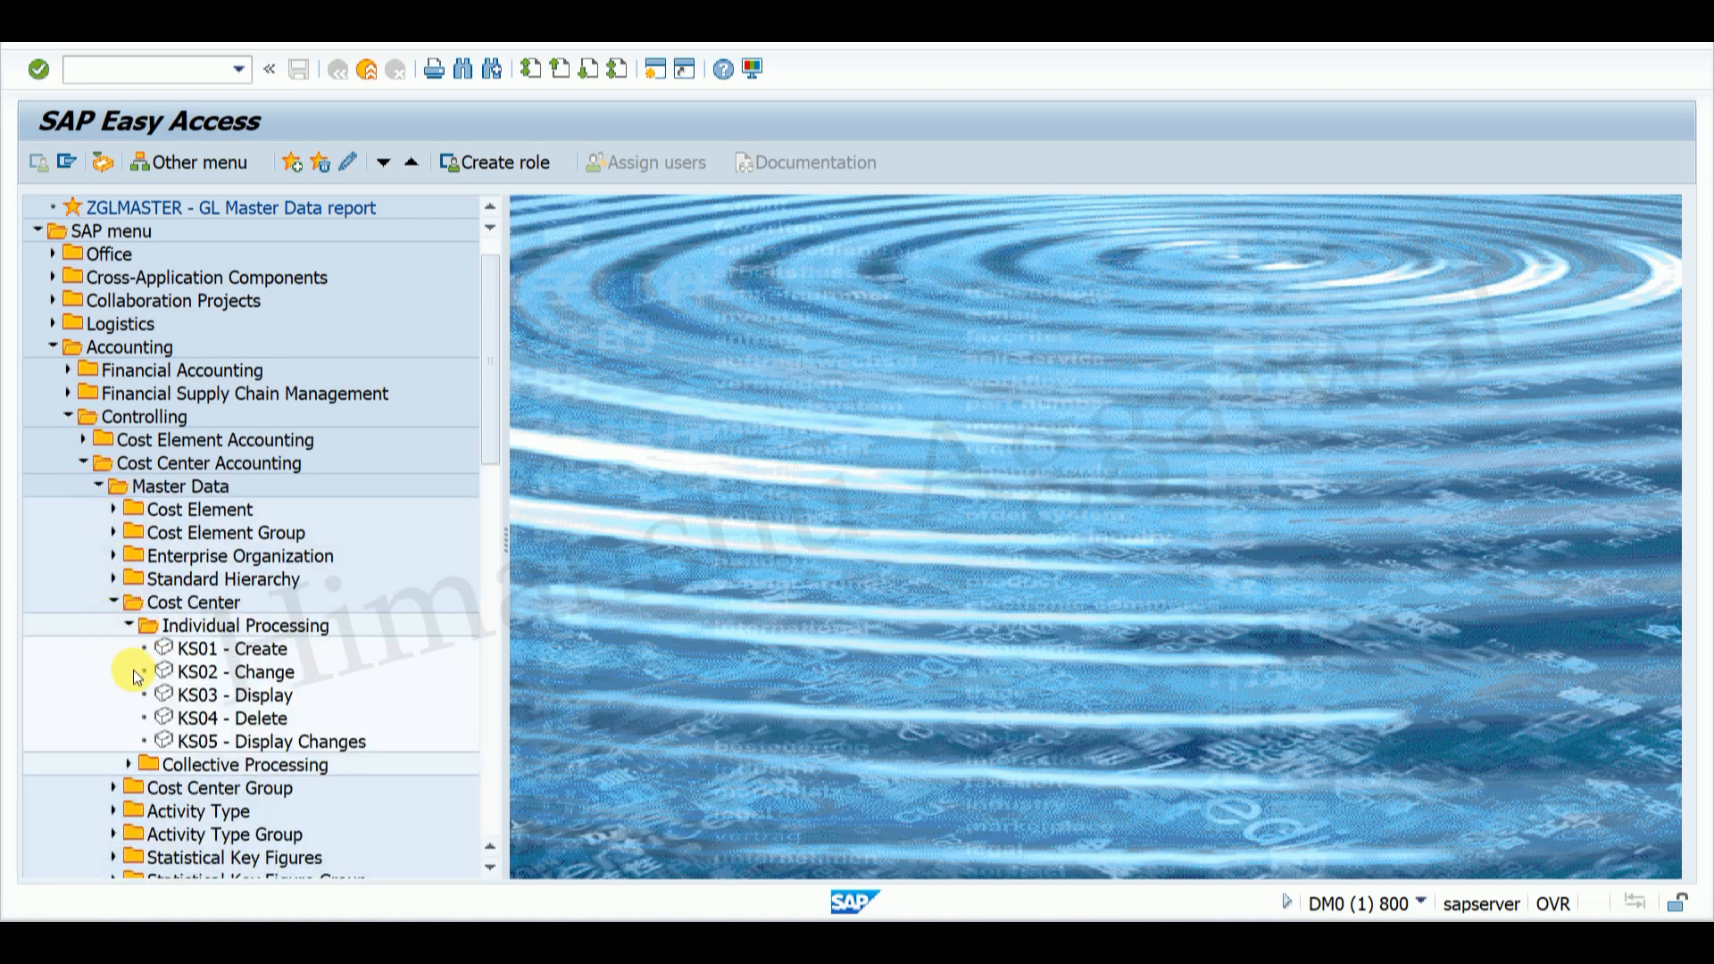
{"action": "double_click", "coordinate": [204, 649]}
Step: Enter cost center HP01HRLAP with Valid From 01.03.2025 and continue to basic data
{"action": "left_click", "coordinate": [323, 264]}
{"action": "type", "text": "hp0"}
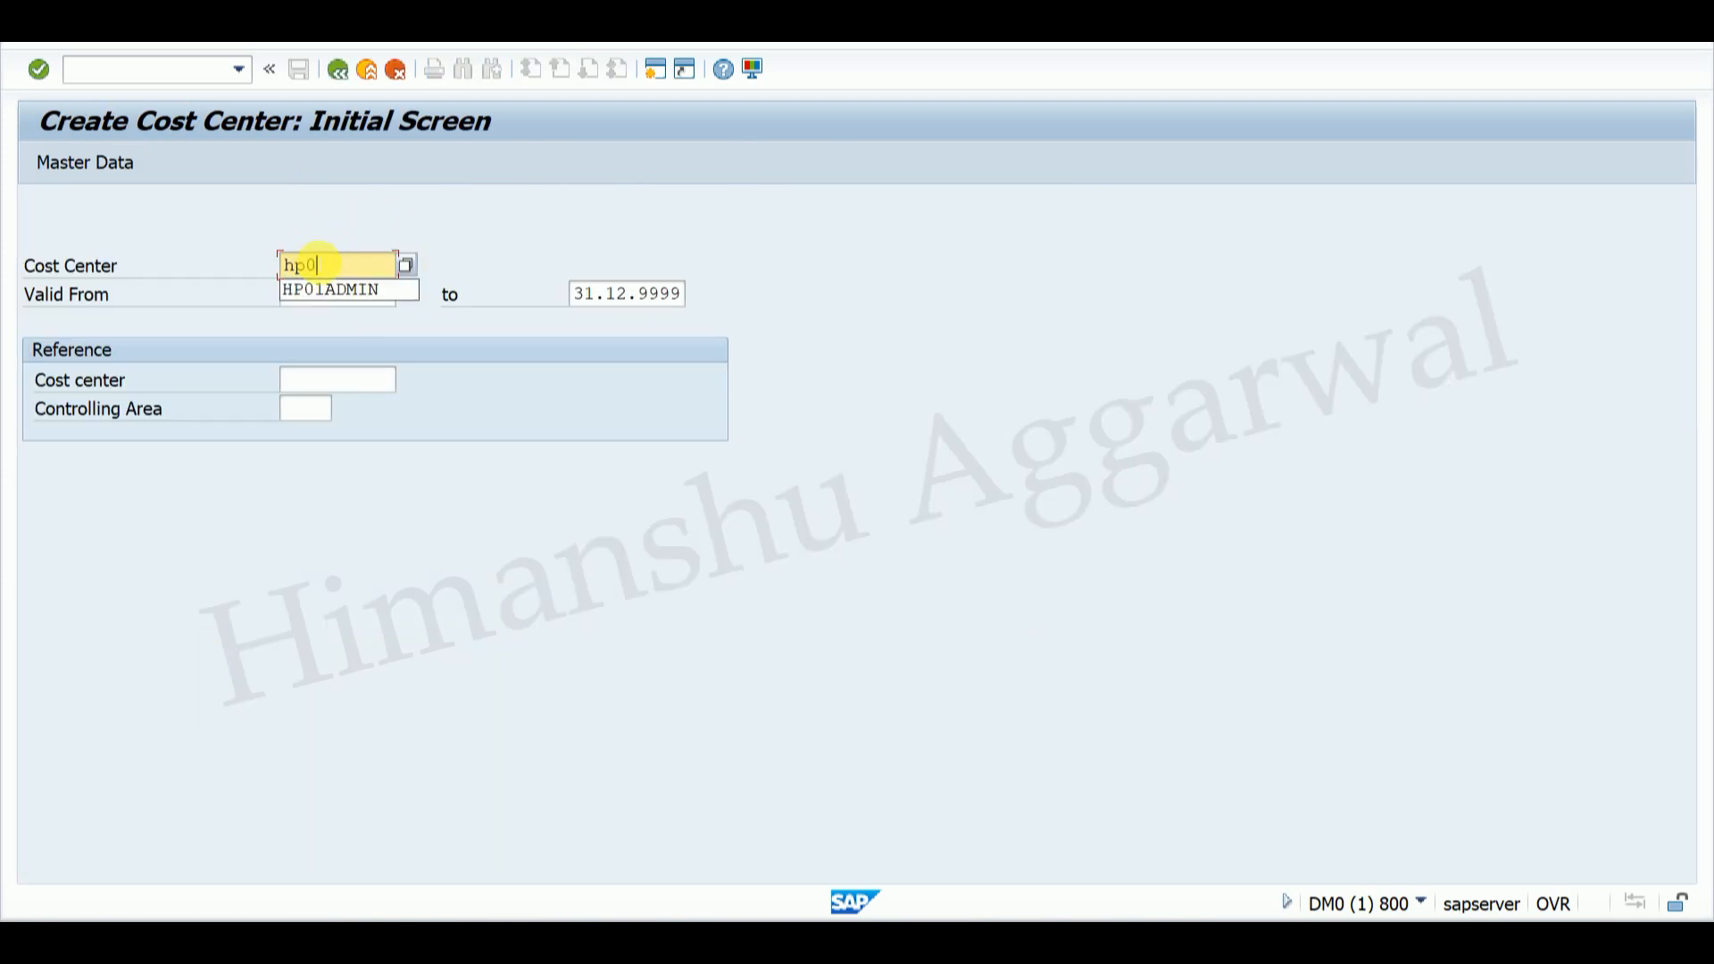
{"action": "key", "text": "BackSpace"}
{"action": "key", "text": "BackSpace"}
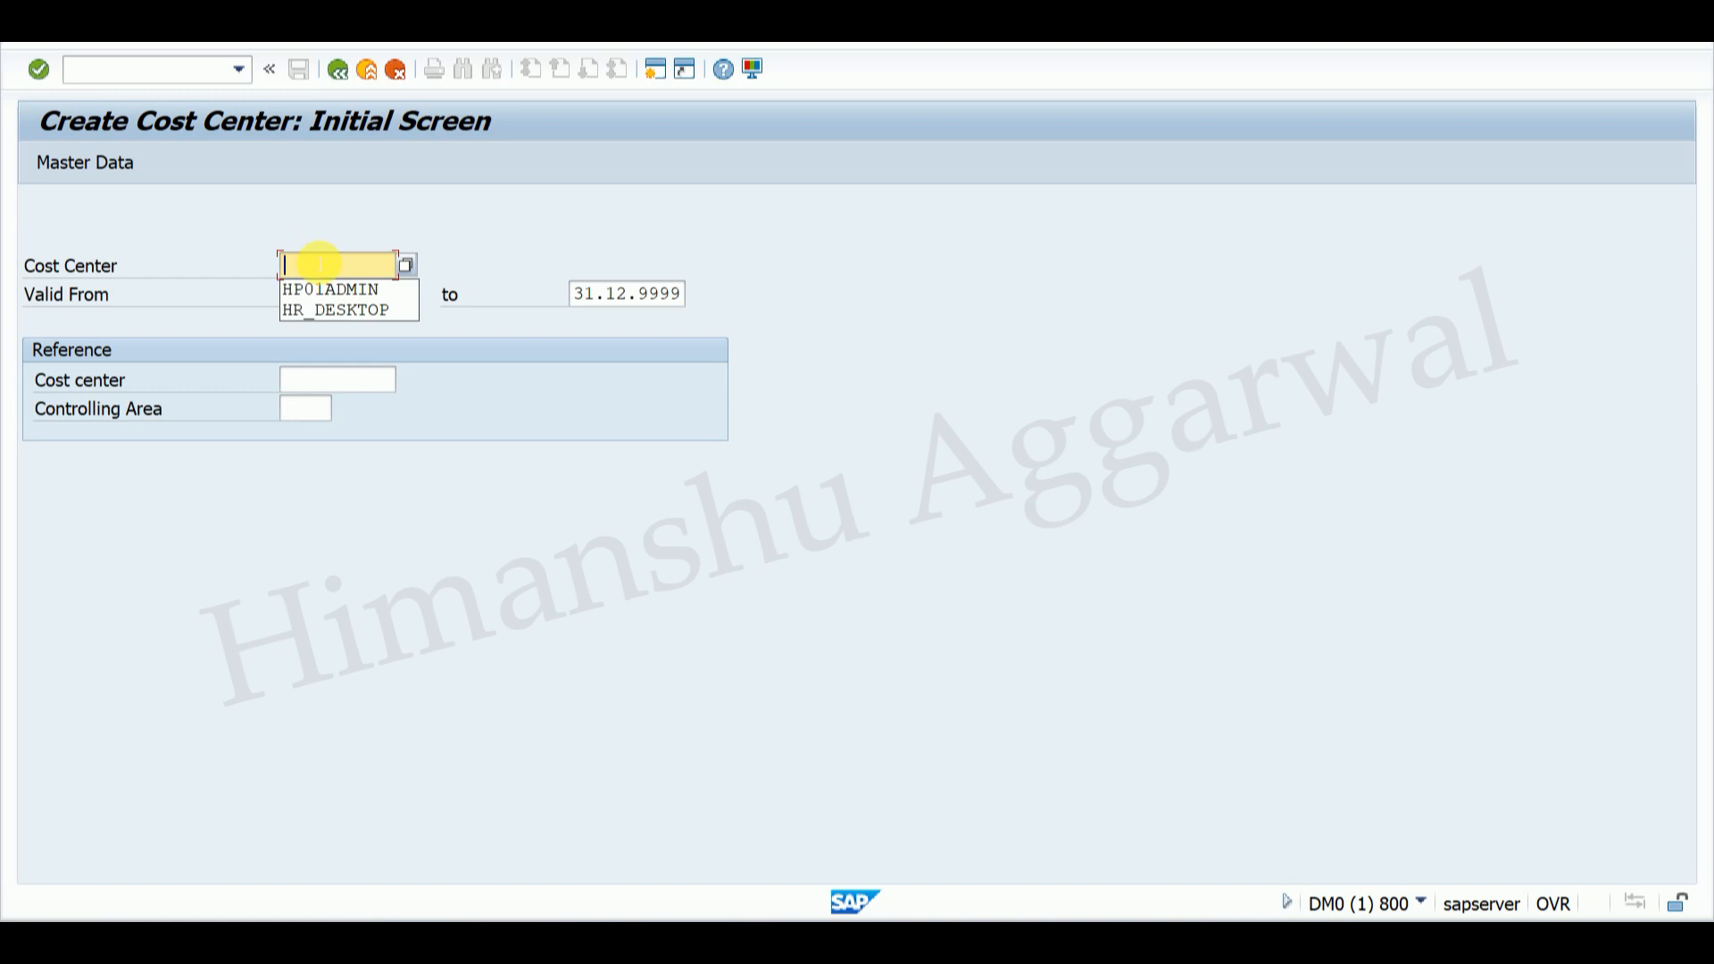
{"action": "type", "text": "HP01"}
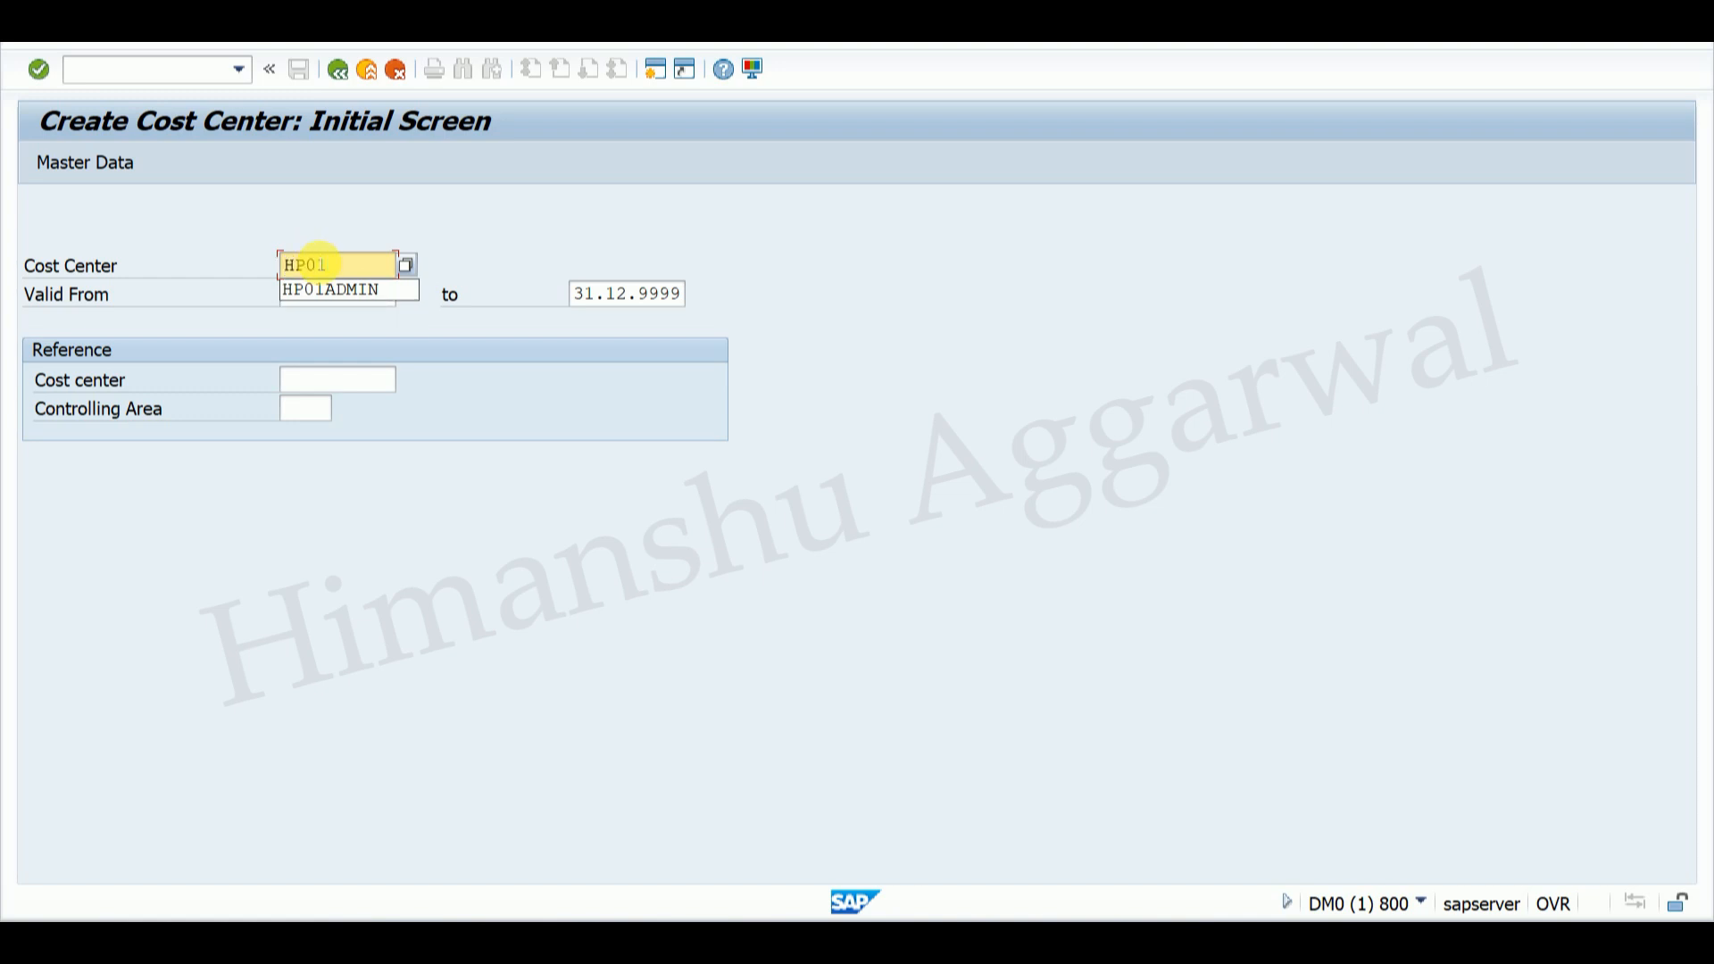
{"action": "type", "text": "A"}
{"action": "key", "text": "BackSpace"}
{"action": "type", "text": "HR"}
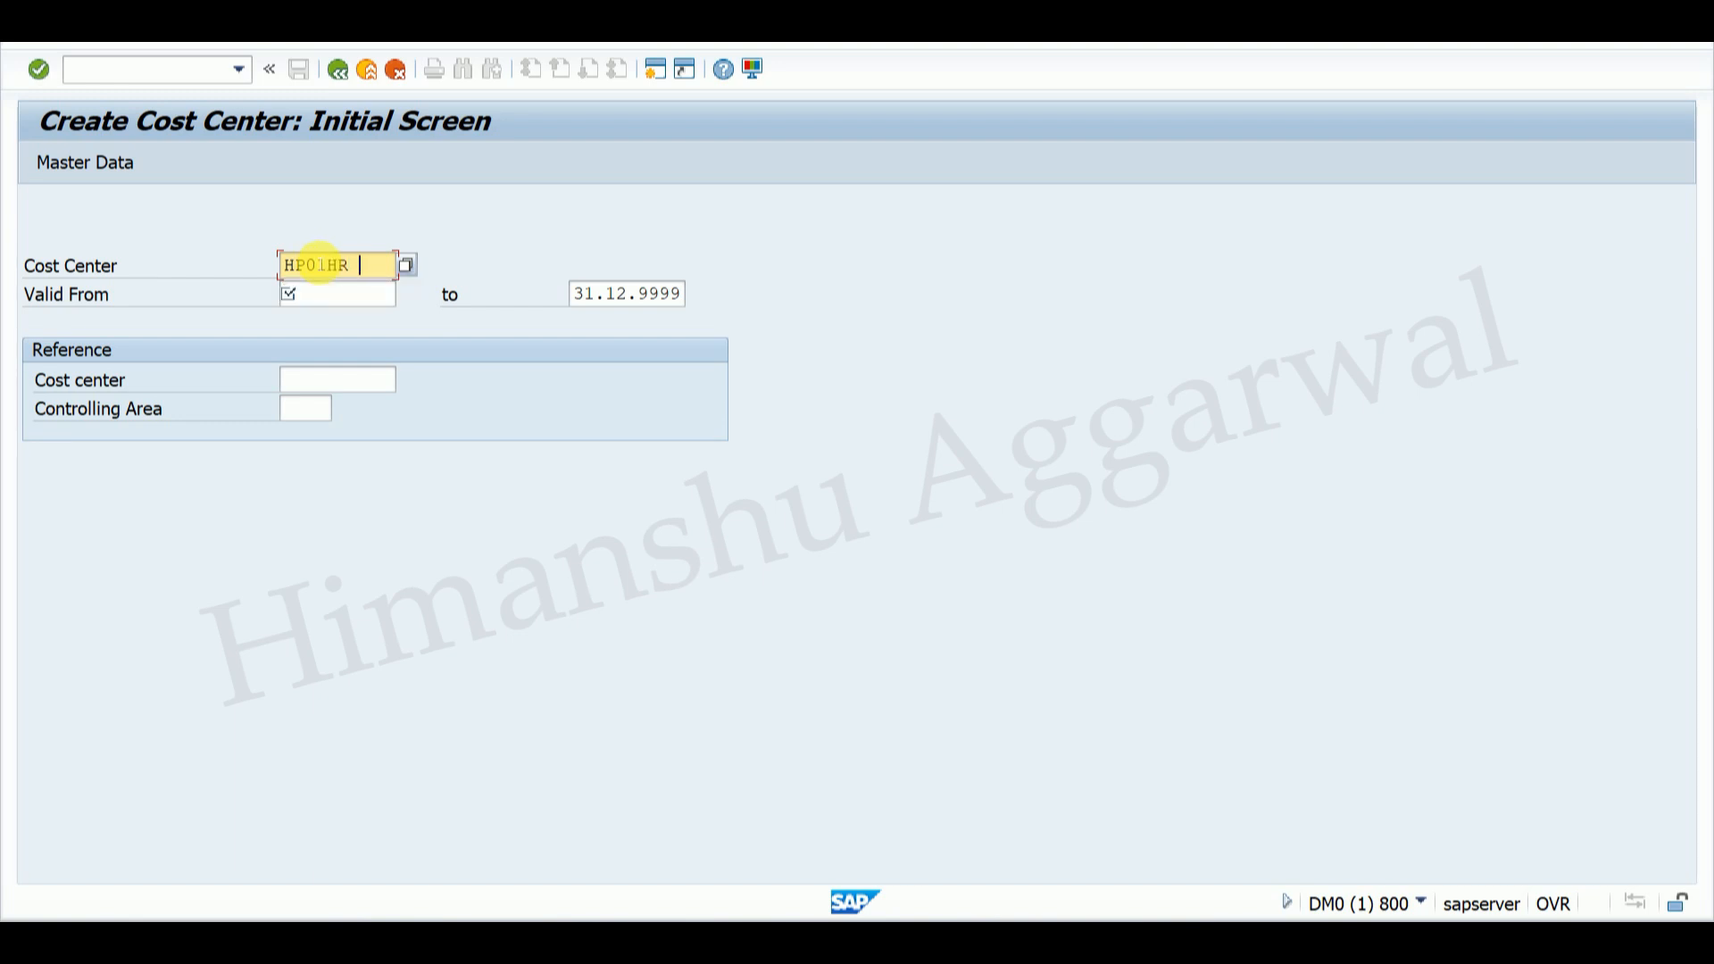
{"action": "type", "text": "LAP"}
{"action": "left_click", "coordinate": [330, 298]}
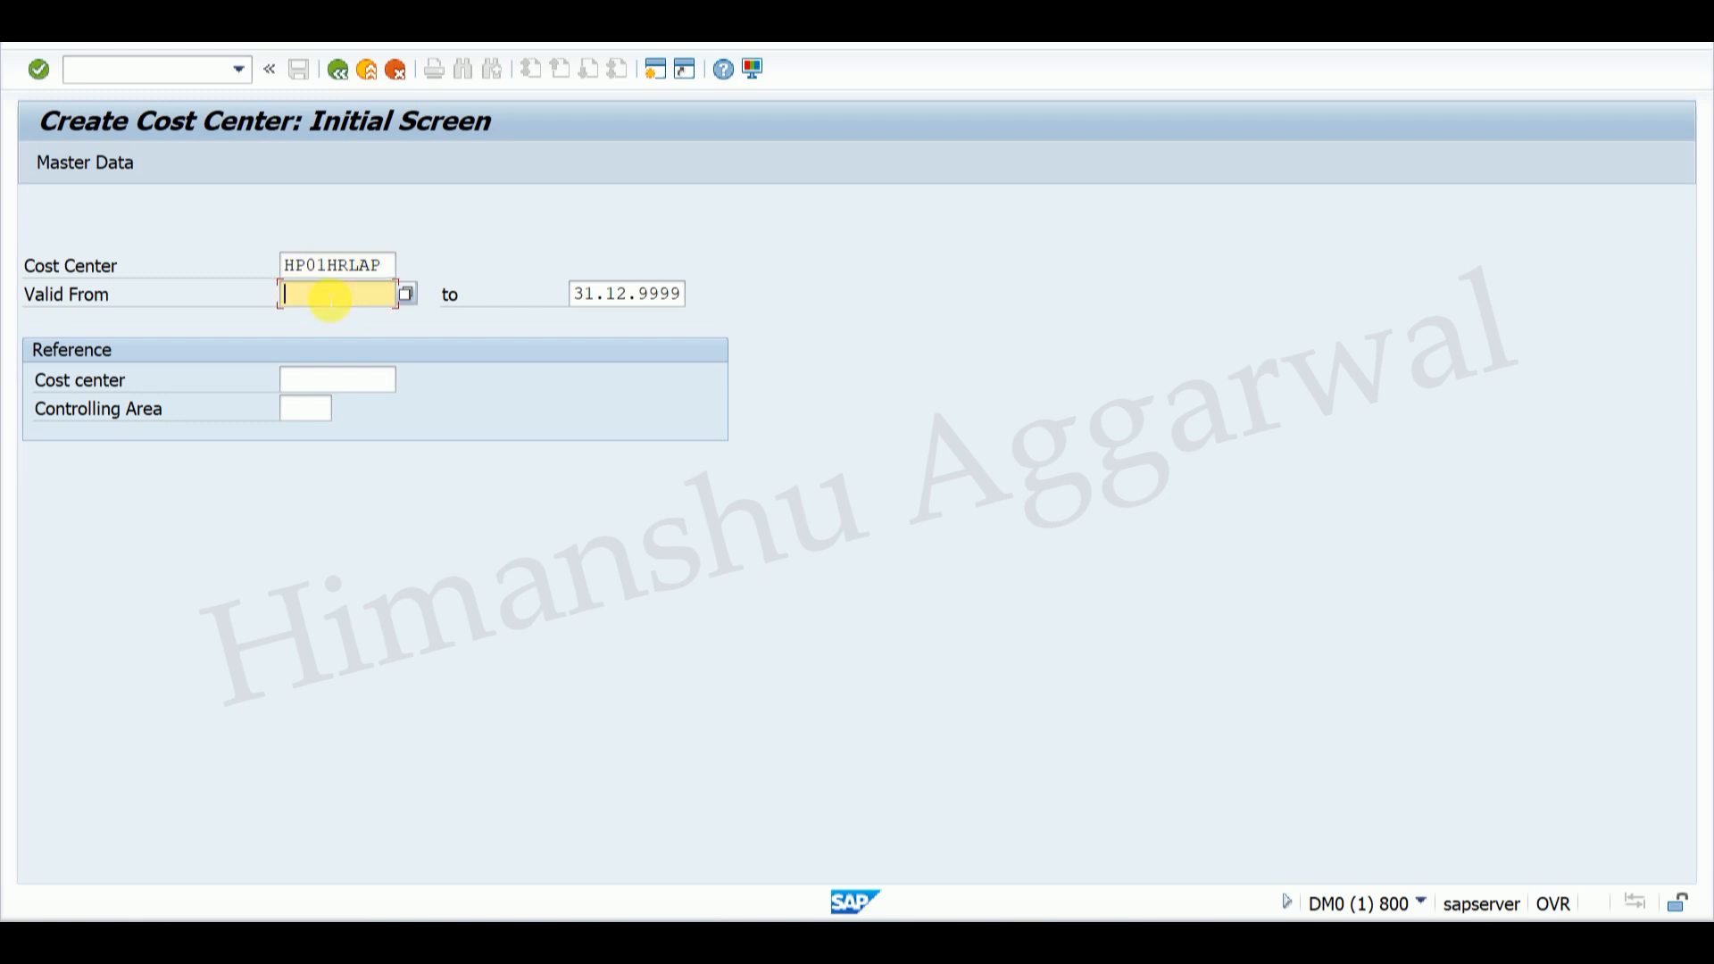
{"action": "type", "text": "01.03.2025"}
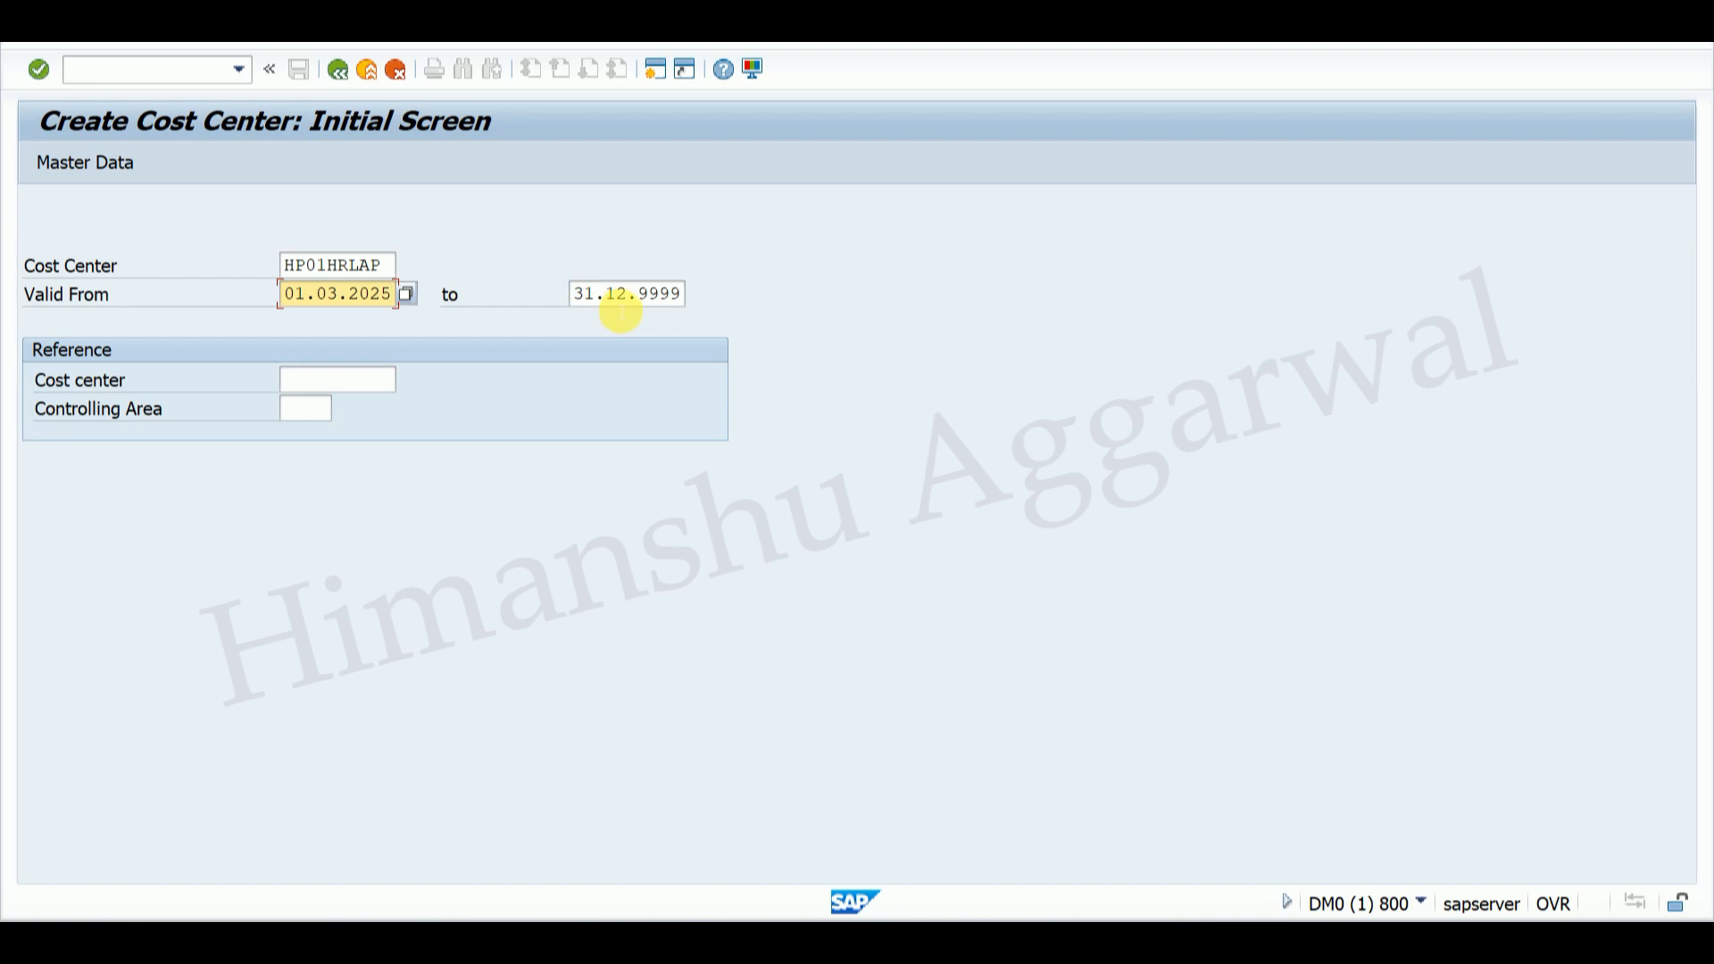
{"action": "key", "text": "Return"}
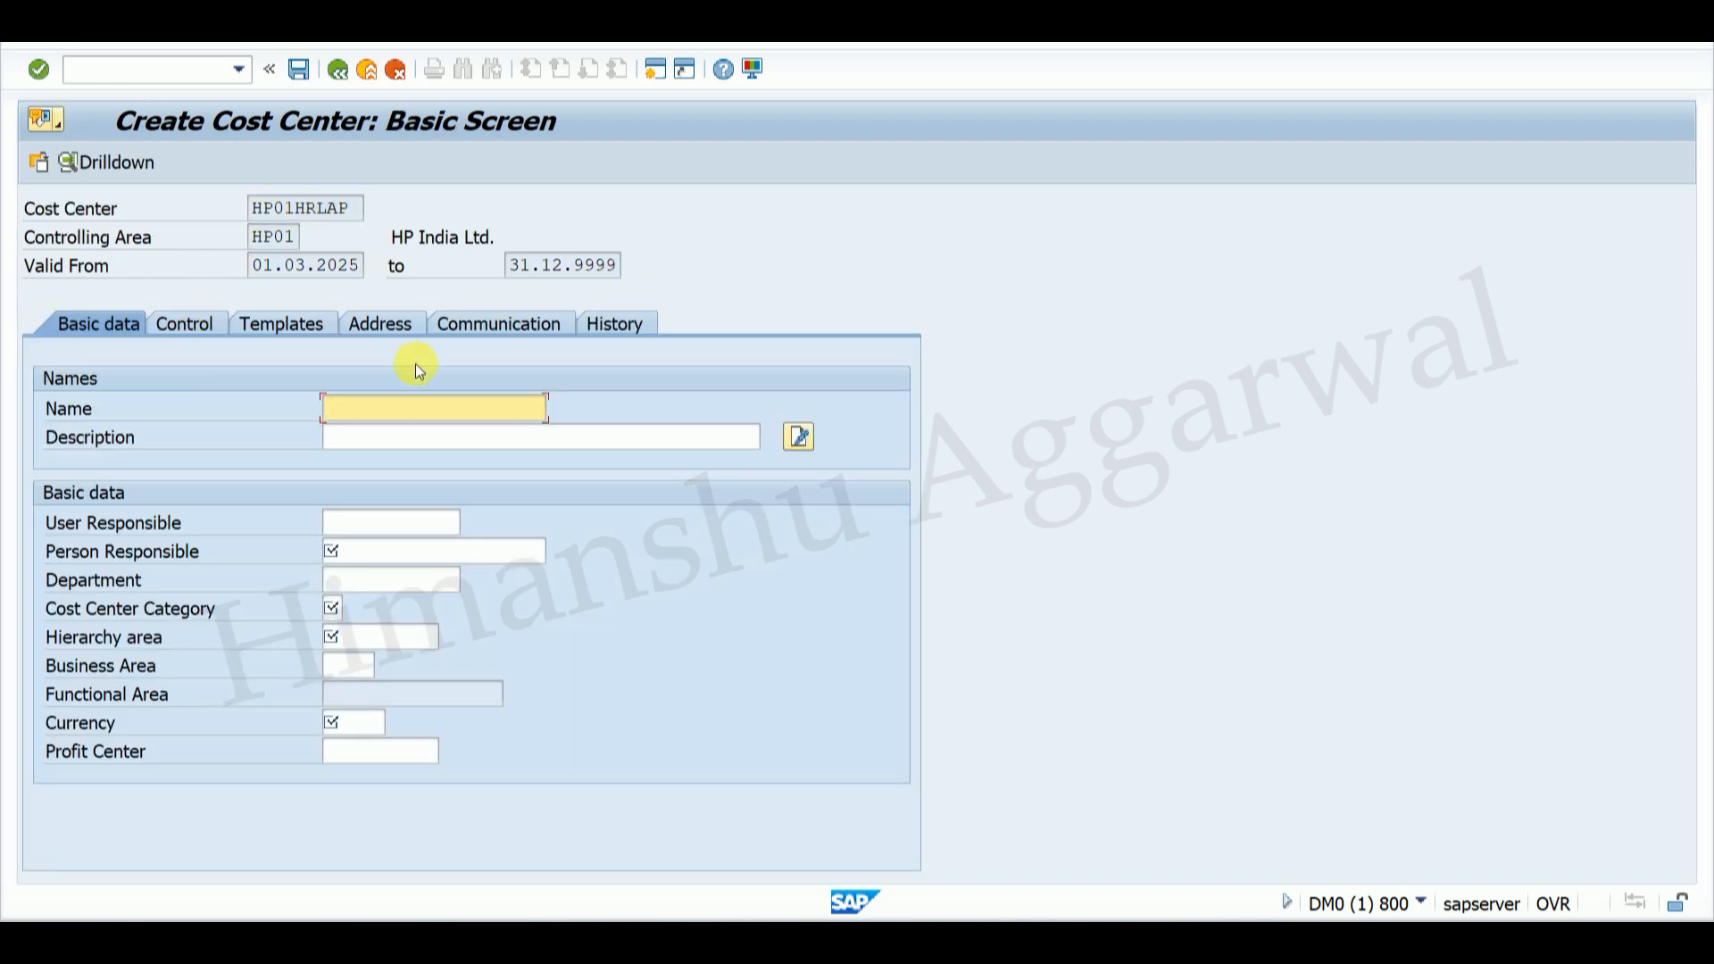
Step: Name the cost center HR DEPT CC and edit its description with HR, LAPTOP and DIV
{"action": "left_click", "coordinate": [390, 410]}
{"action": "left_click", "coordinate": [383, 409]}
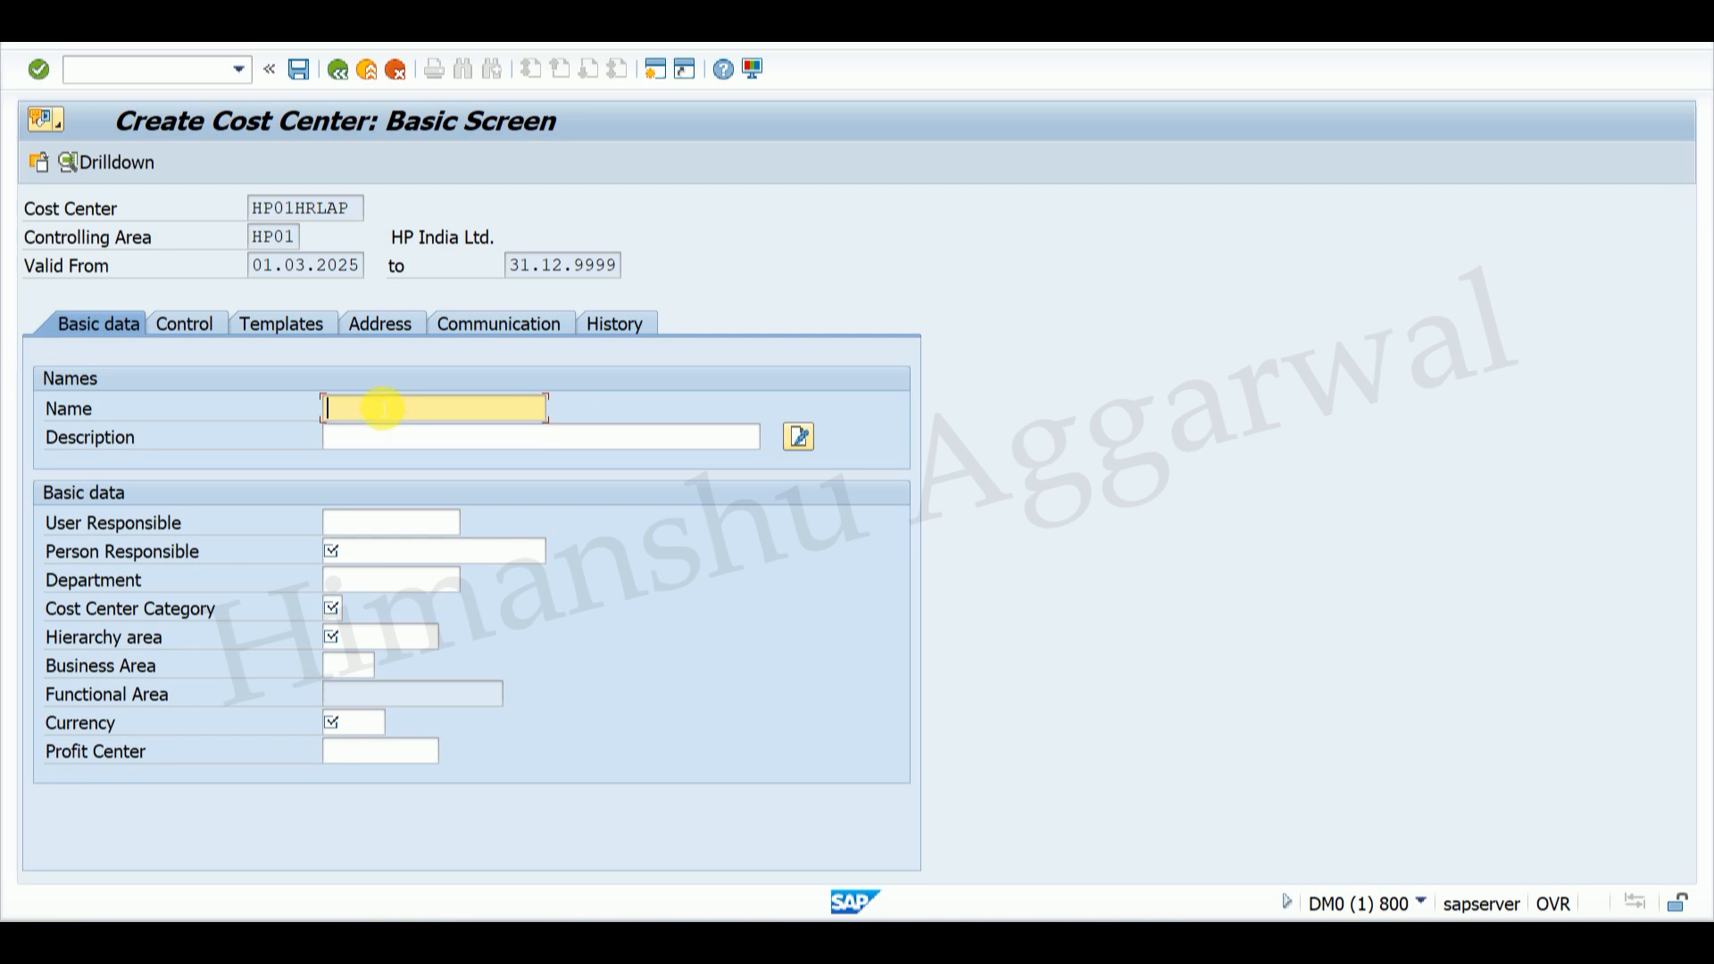
{"action": "type", "text": "HR DEPT CC"}
{"action": "left_click", "coordinate": [384, 436]}
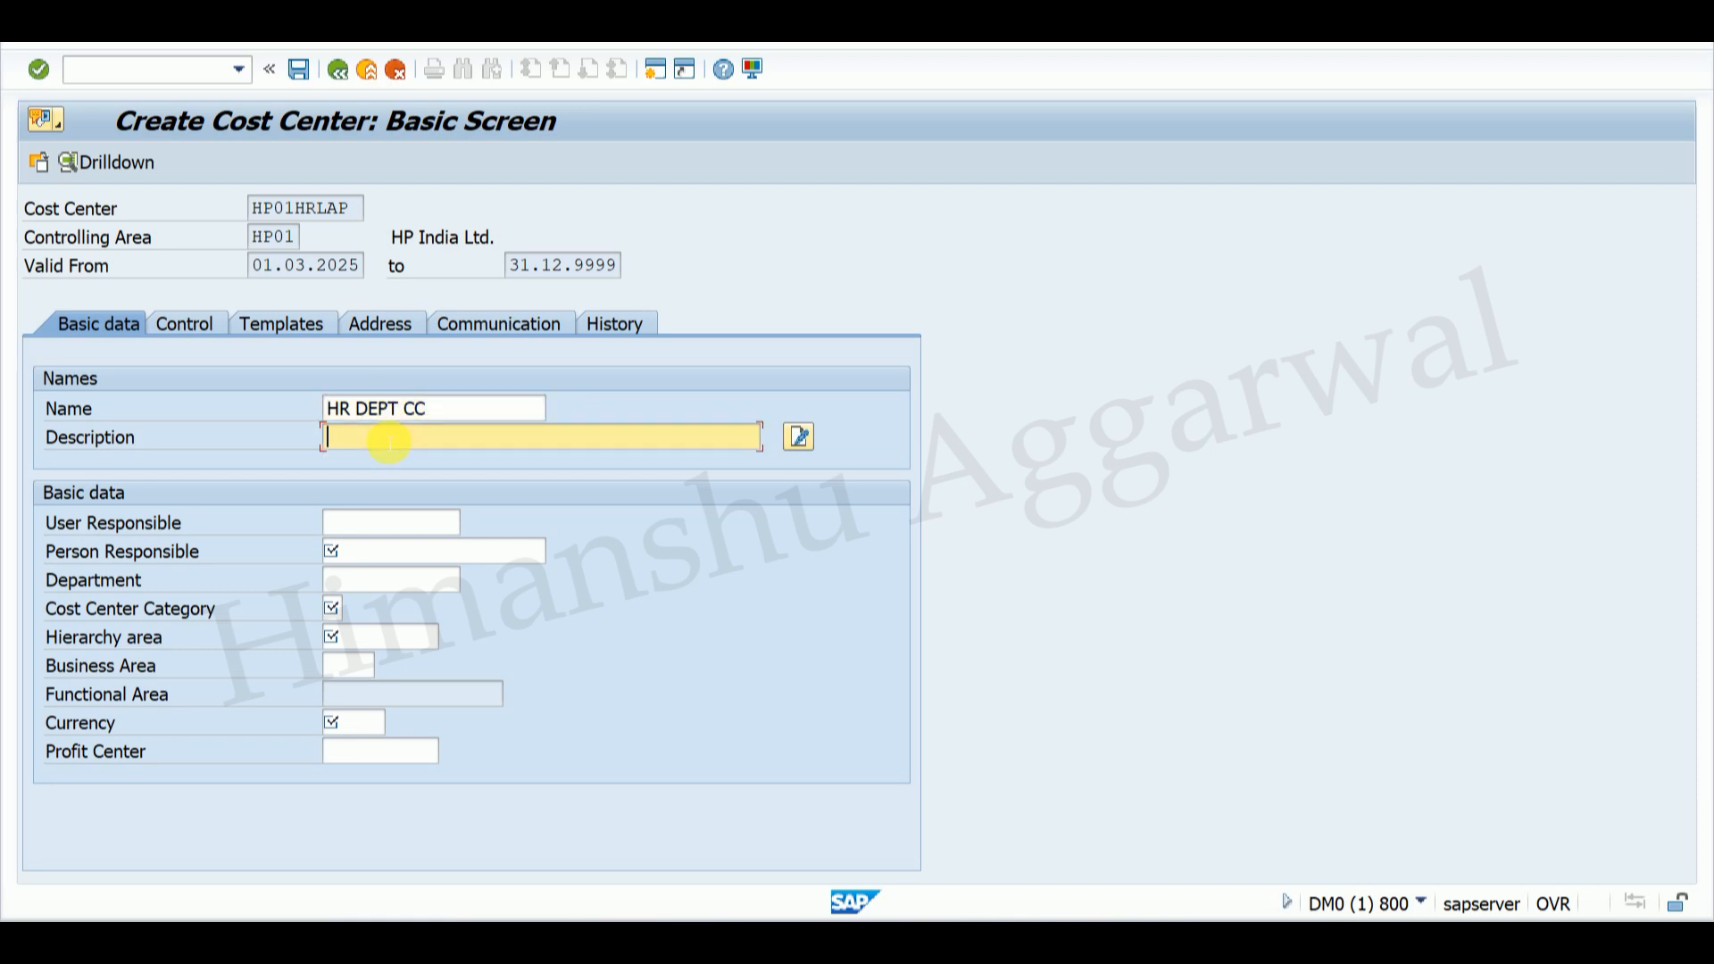
{"action": "left_click", "coordinate": [392, 463]}
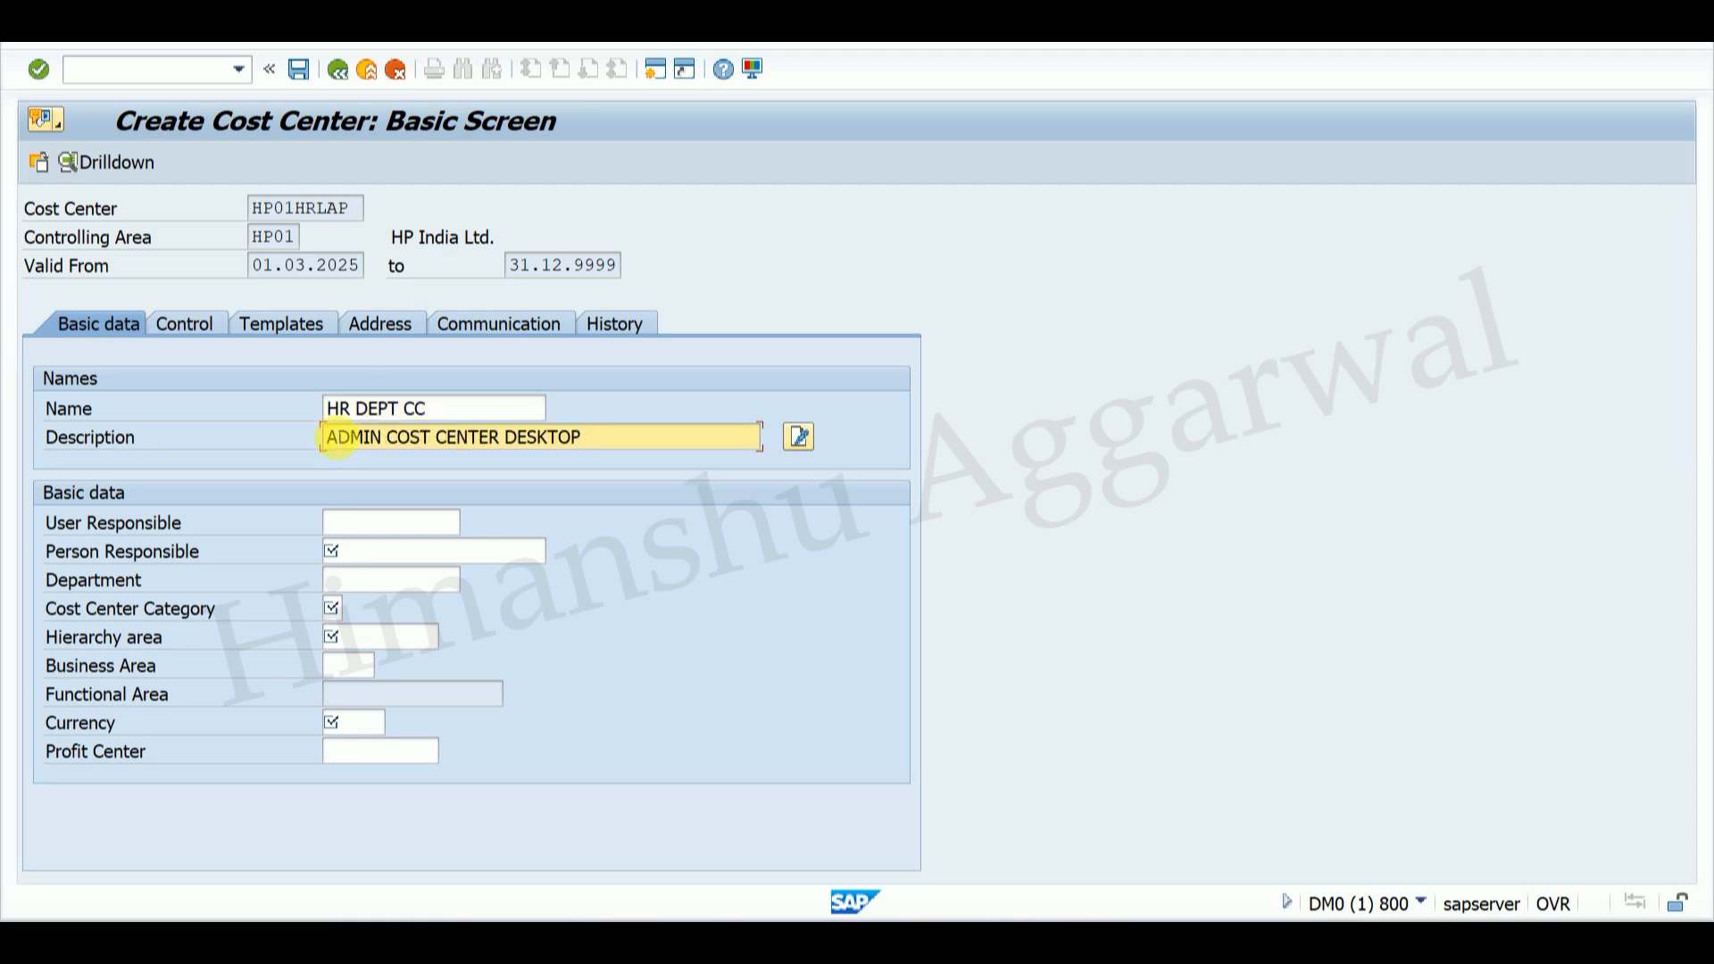
{"action": "type", "text": "HR"}
{"action": "key", "text": "Delete"}
{"action": "key", "text": "Delete"}
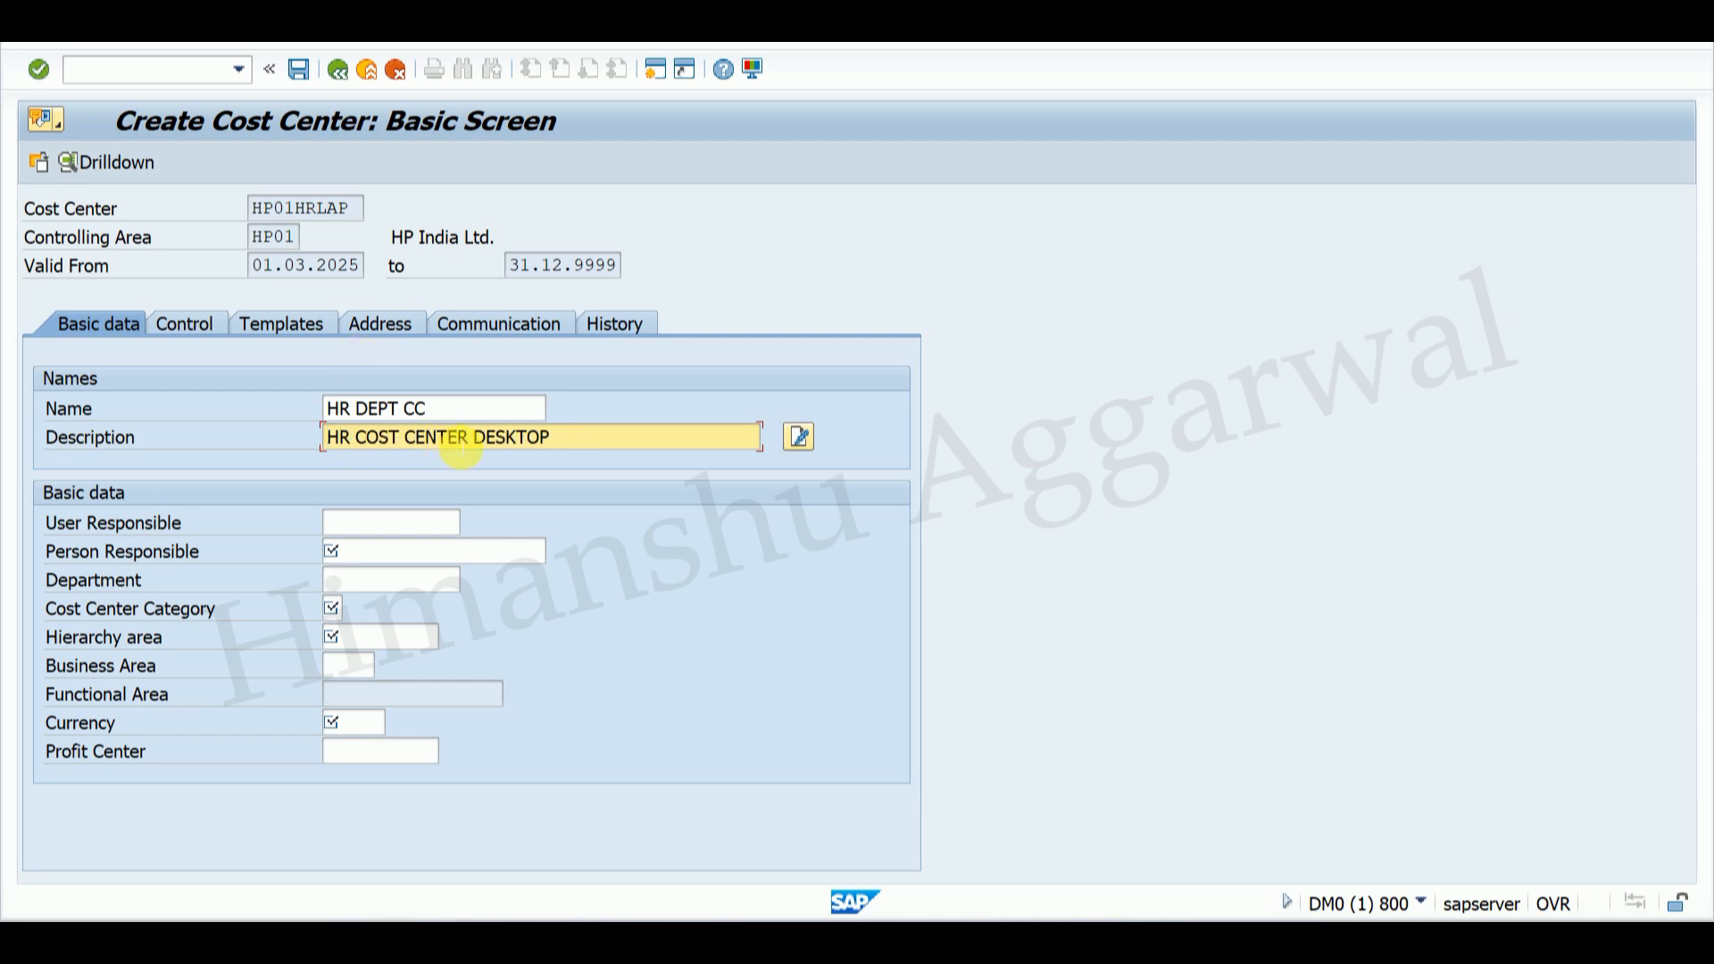
{"action": "left_click", "coordinate": [477, 438]}
{"action": "type", "text": "LAPTOP"}
{"action": "key", "text": "Delete"}
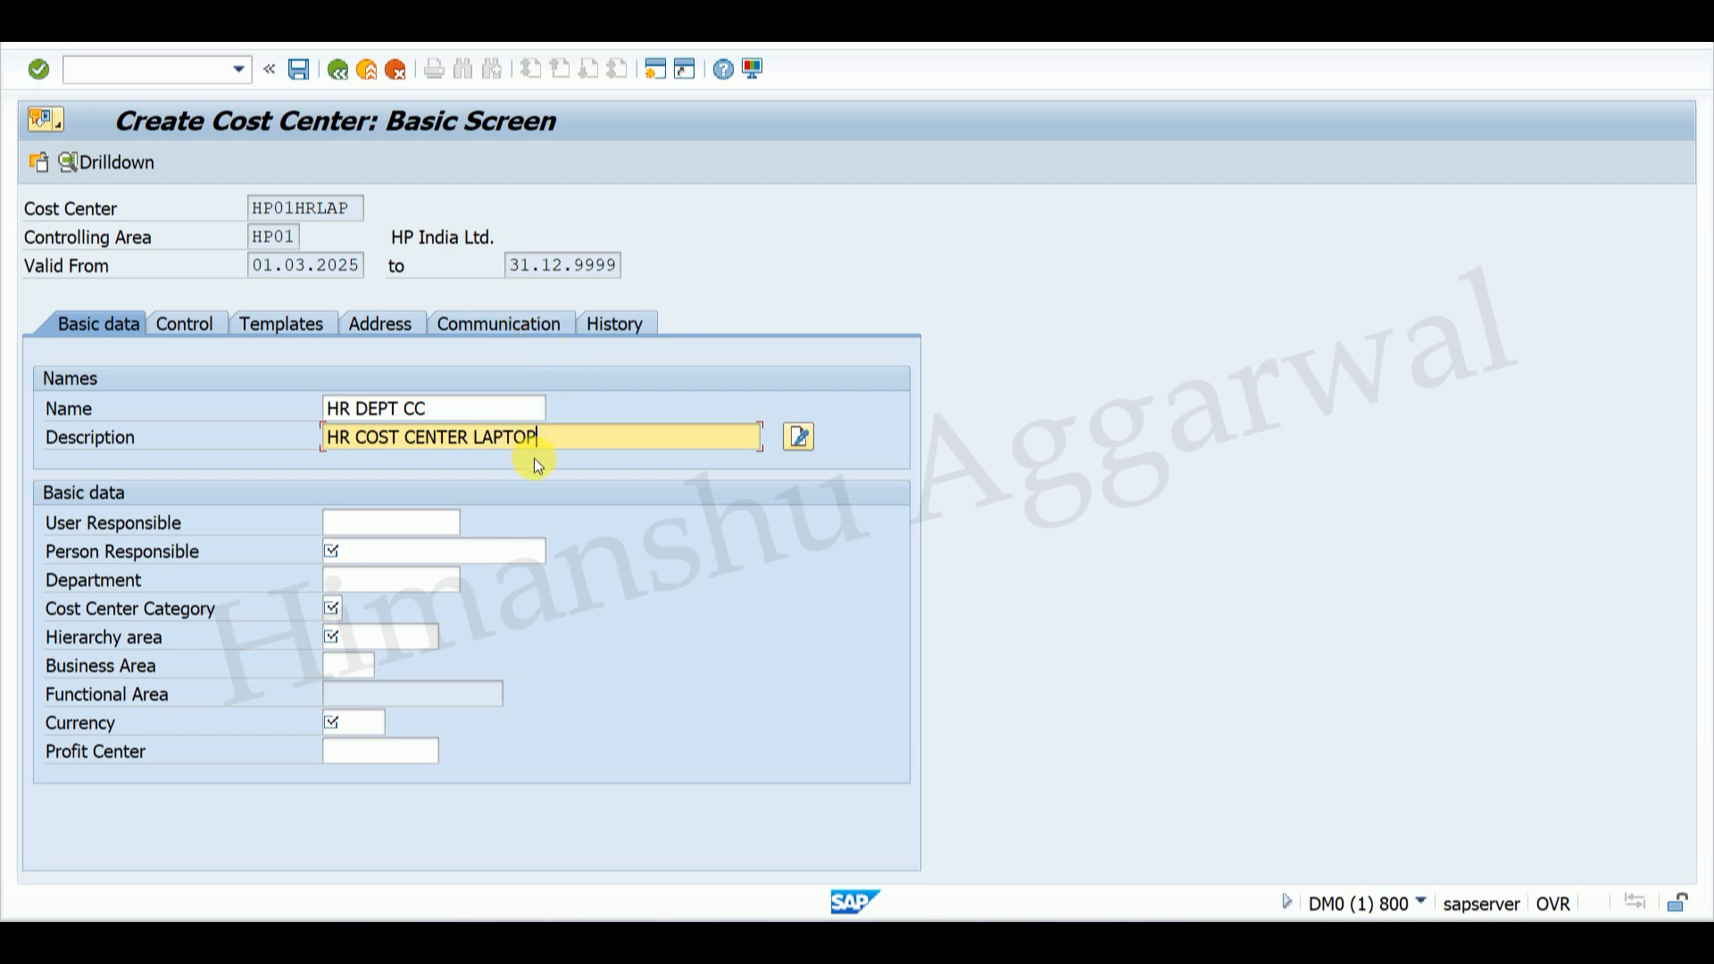
{"action": "type", "text": "DIV"}
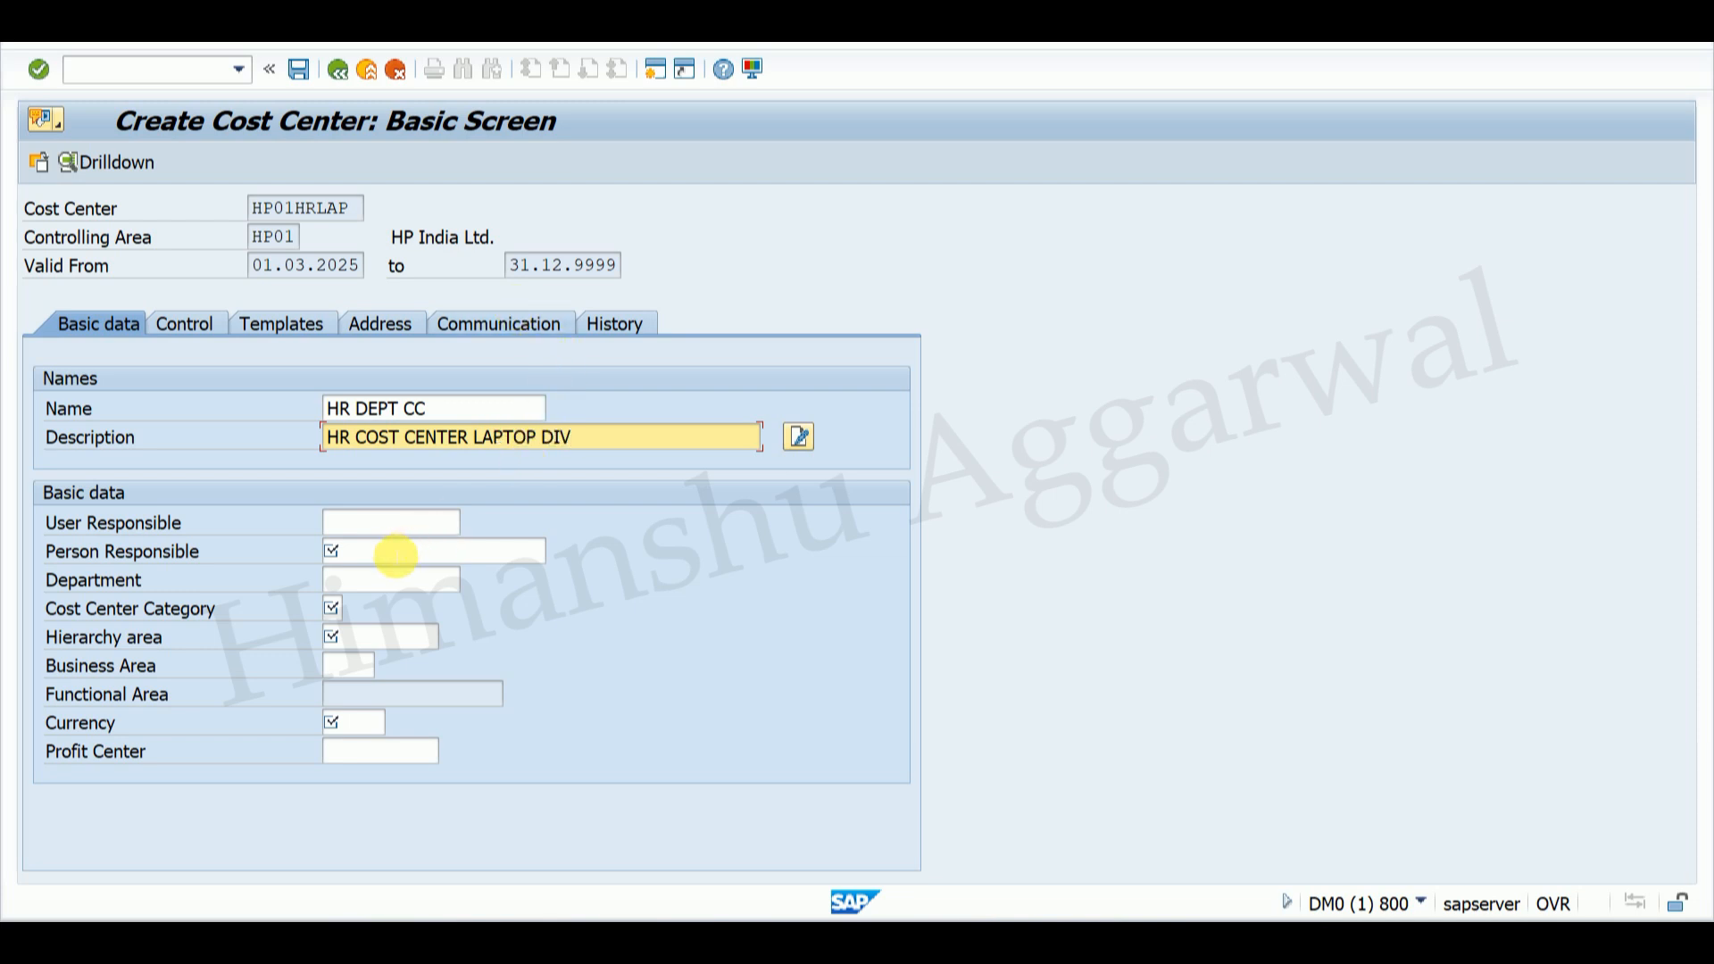
Step: Set person responsible HP01, category 5 (Management) and hierarchy area CCHP01
{"action": "left_click", "coordinate": [497, 551]}
{"action": "left_click", "coordinate": [375, 577]}
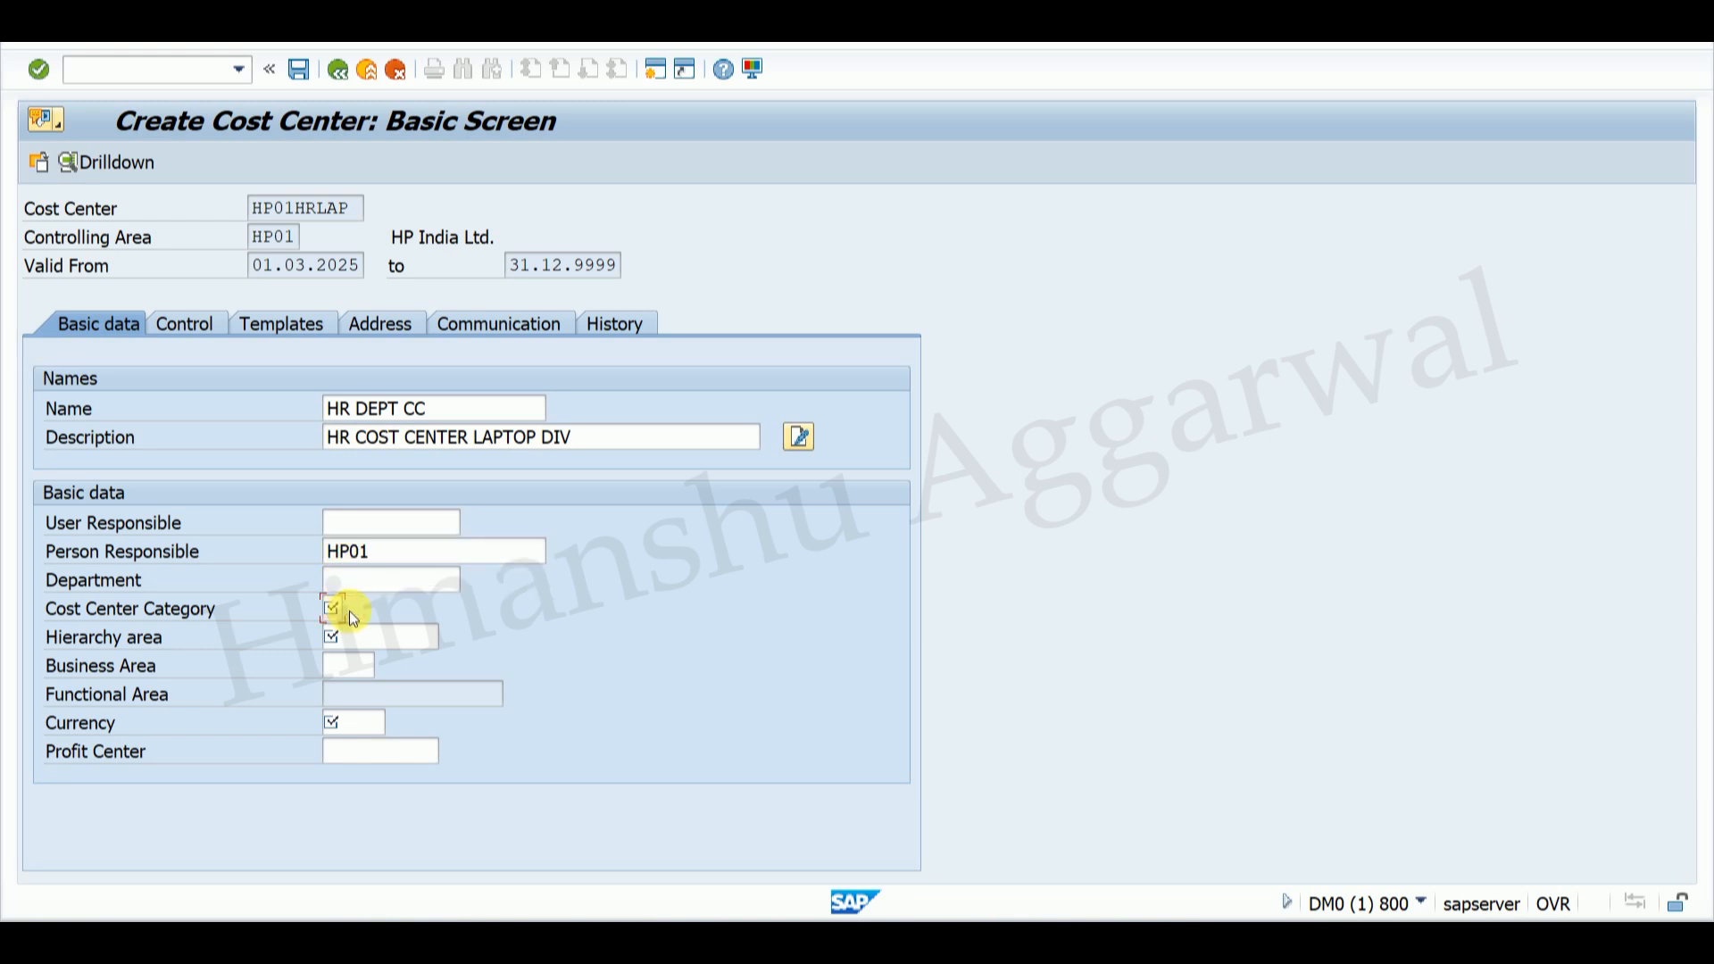
{"action": "left_click", "coordinate": [350, 611]}
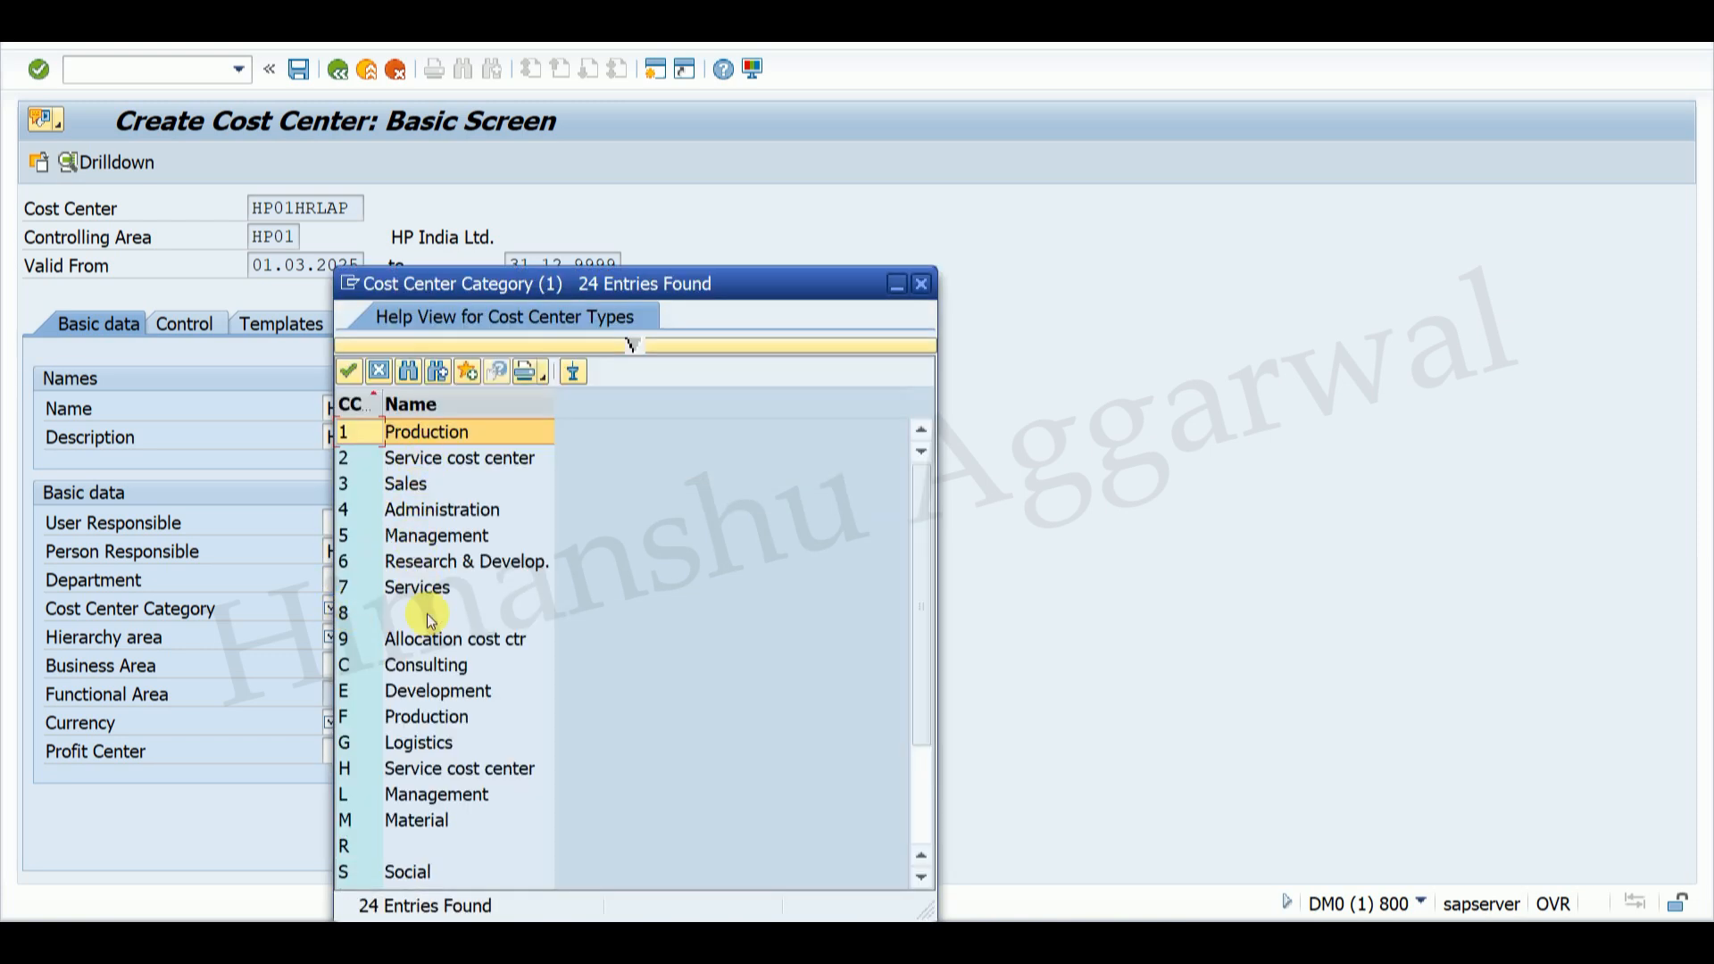
{"action": "left_click", "coordinate": [437, 537]}
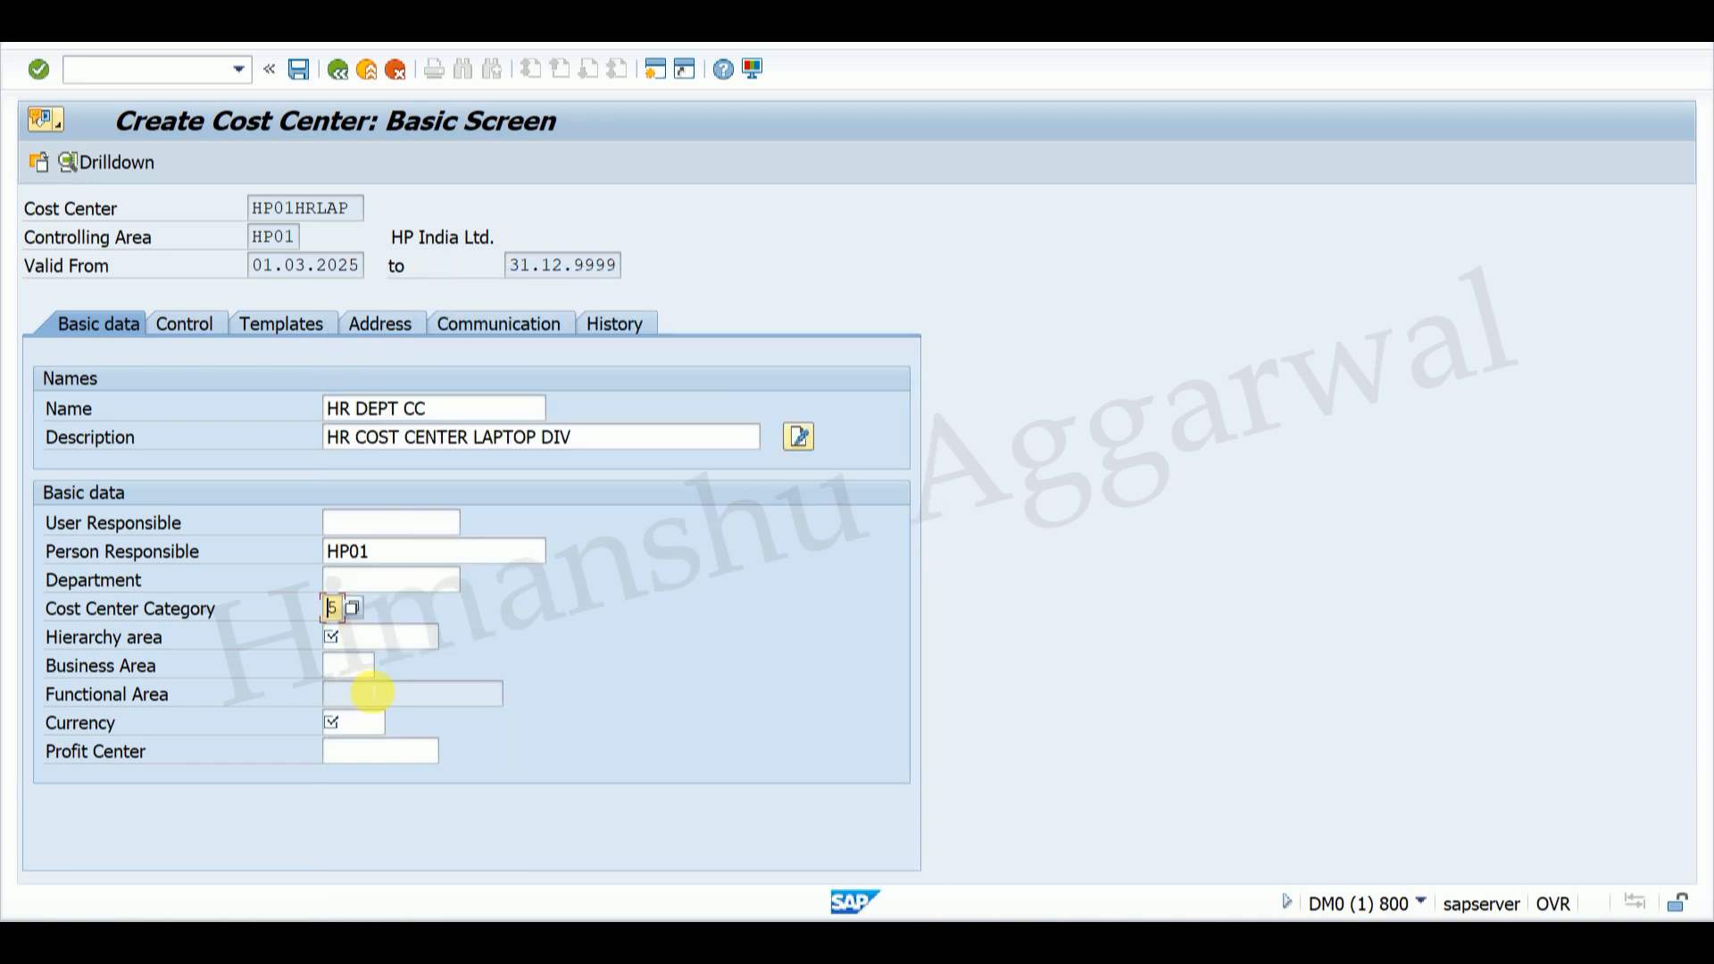
{"action": "left_click", "coordinate": [372, 637]}
{"action": "left_click", "coordinate": [447, 637]}
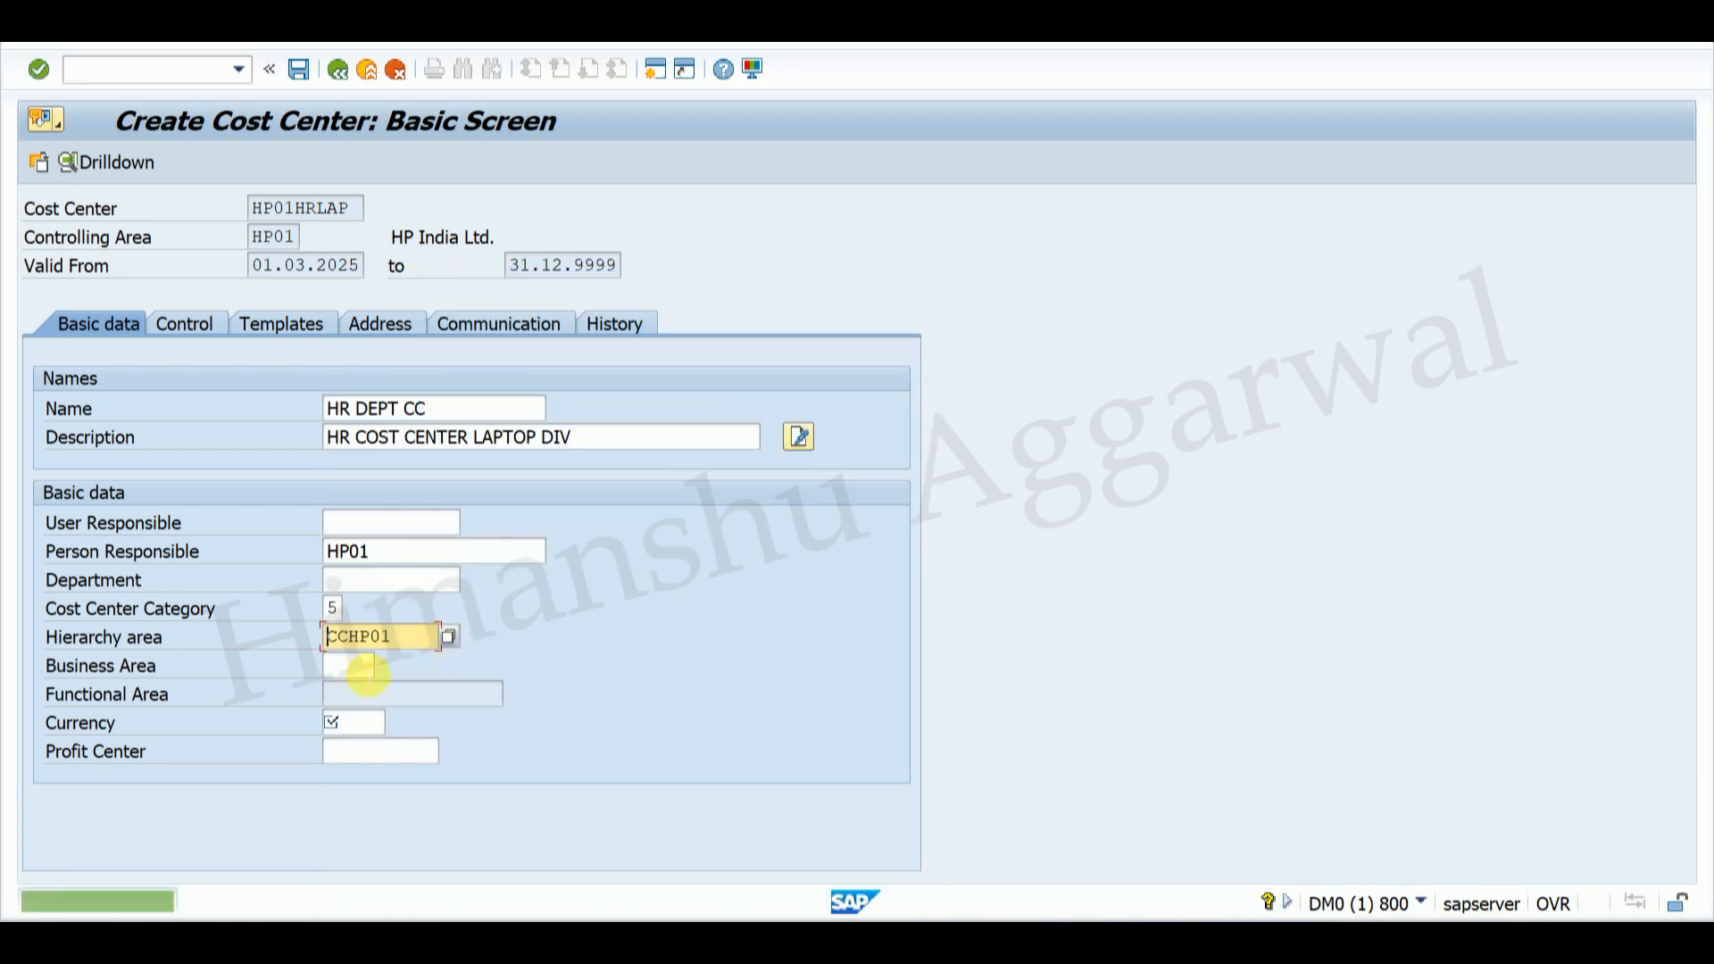
Step: Set the cost center currency to INR and call up the profit center lookup
{"action": "left_click", "coordinate": [375, 723]}
{"action": "left_click", "coordinate": [394, 723]}
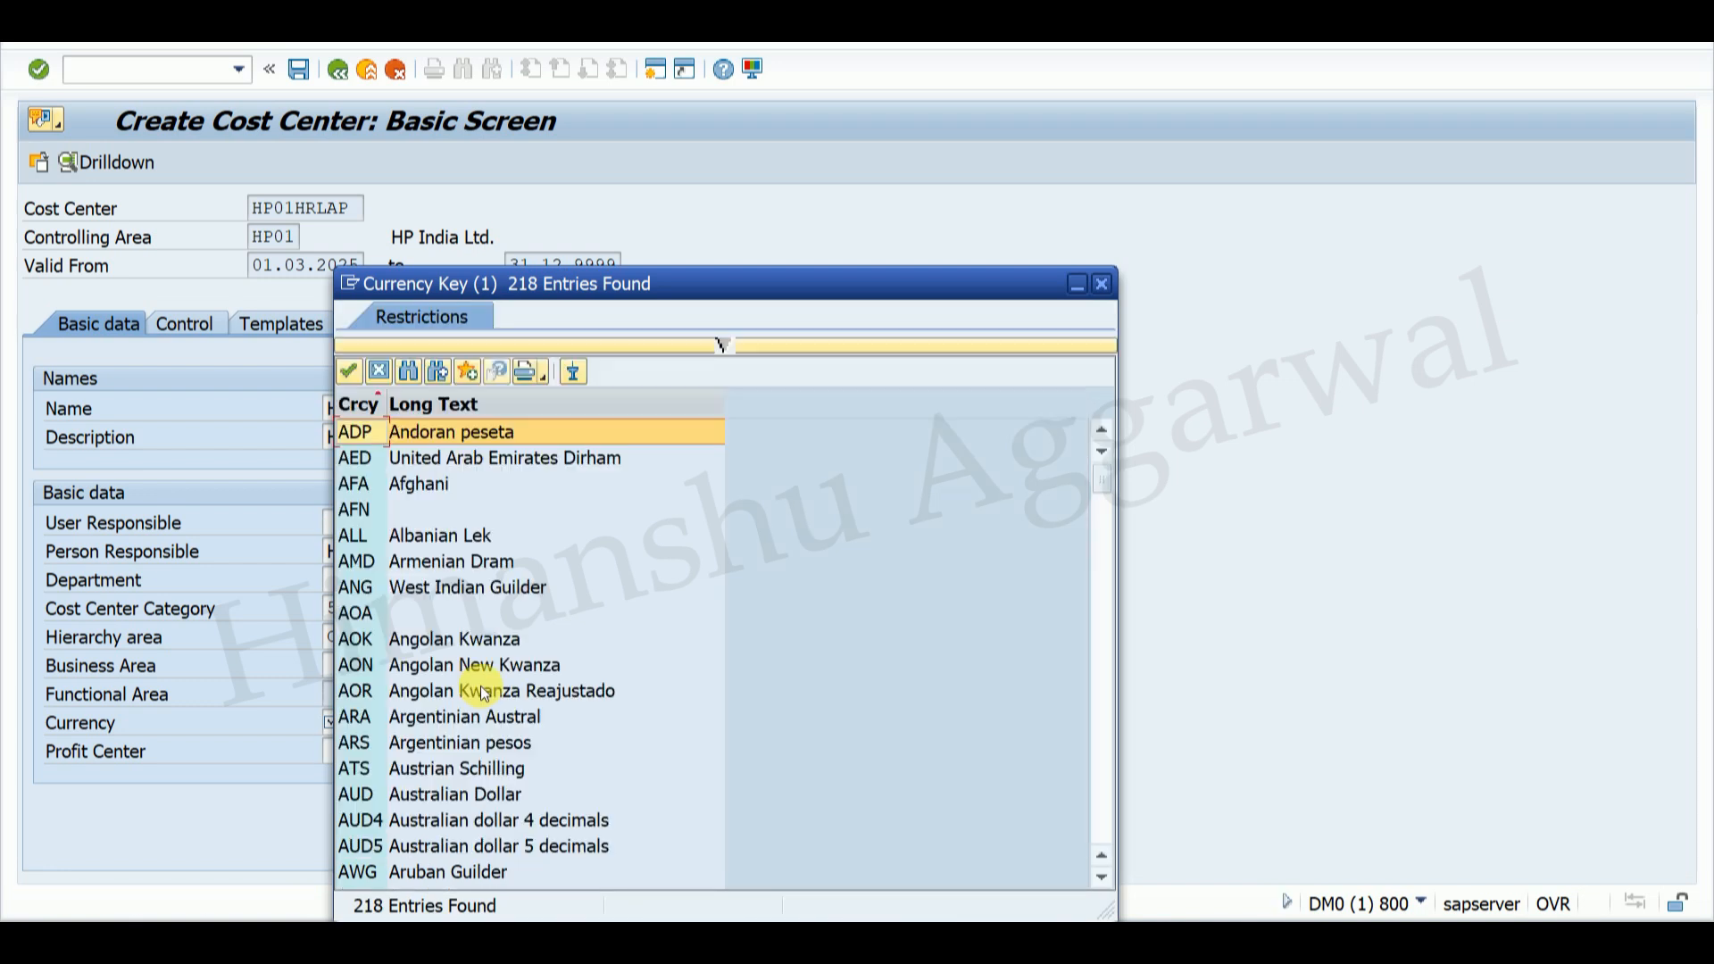
{"action": "left_click", "coordinate": [1102, 284]}
{"action": "left_click", "coordinate": [355, 722]}
{"action": "type", "text": "INR"}
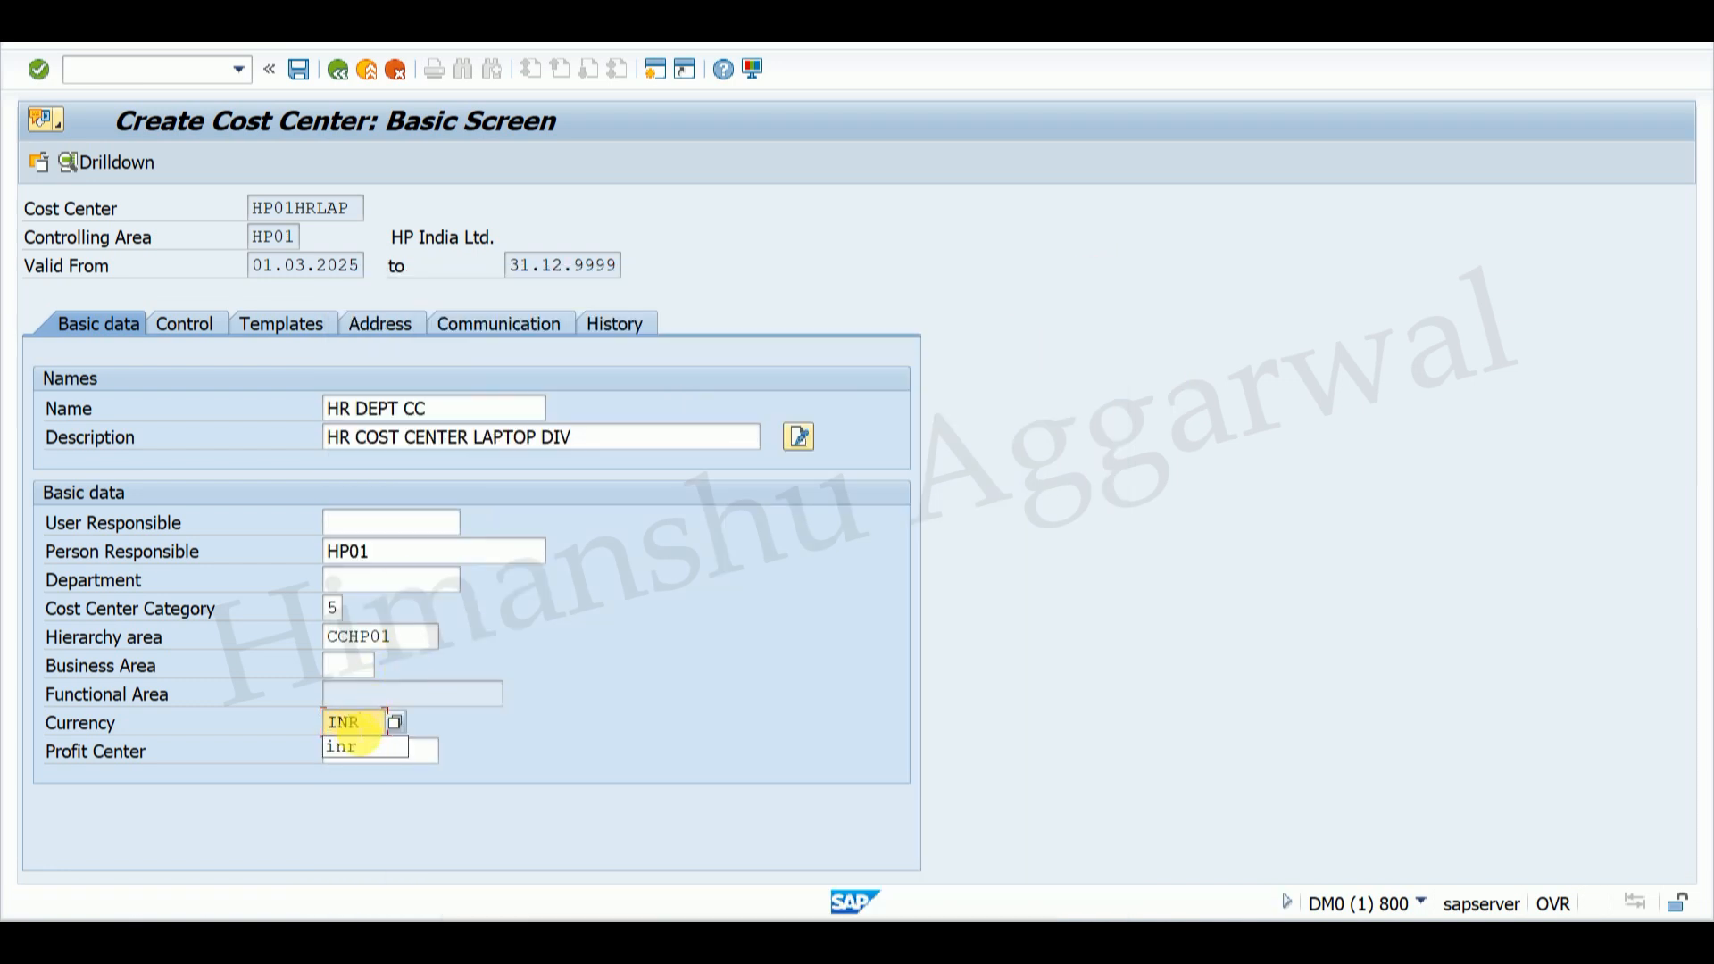
{"action": "left_click", "coordinate": [385, 747]}
{"action": "left_click", "coordinate": [435, 750]}
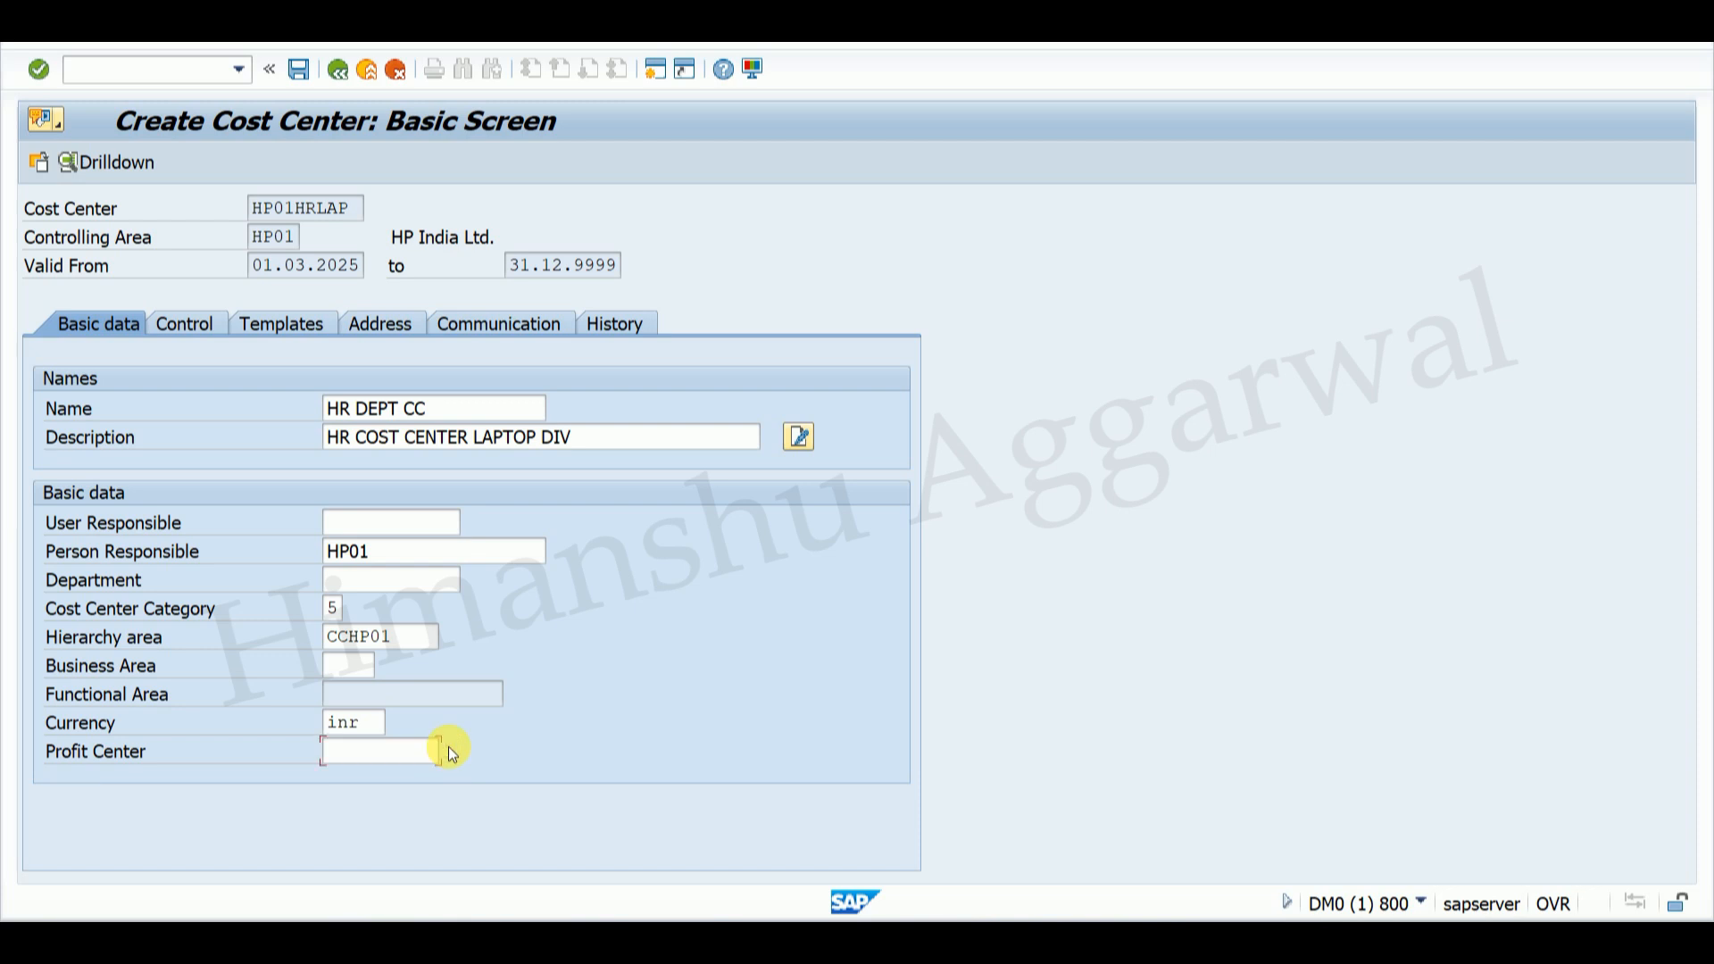
{"action": "left_click", "coordinate": [449, 749]}
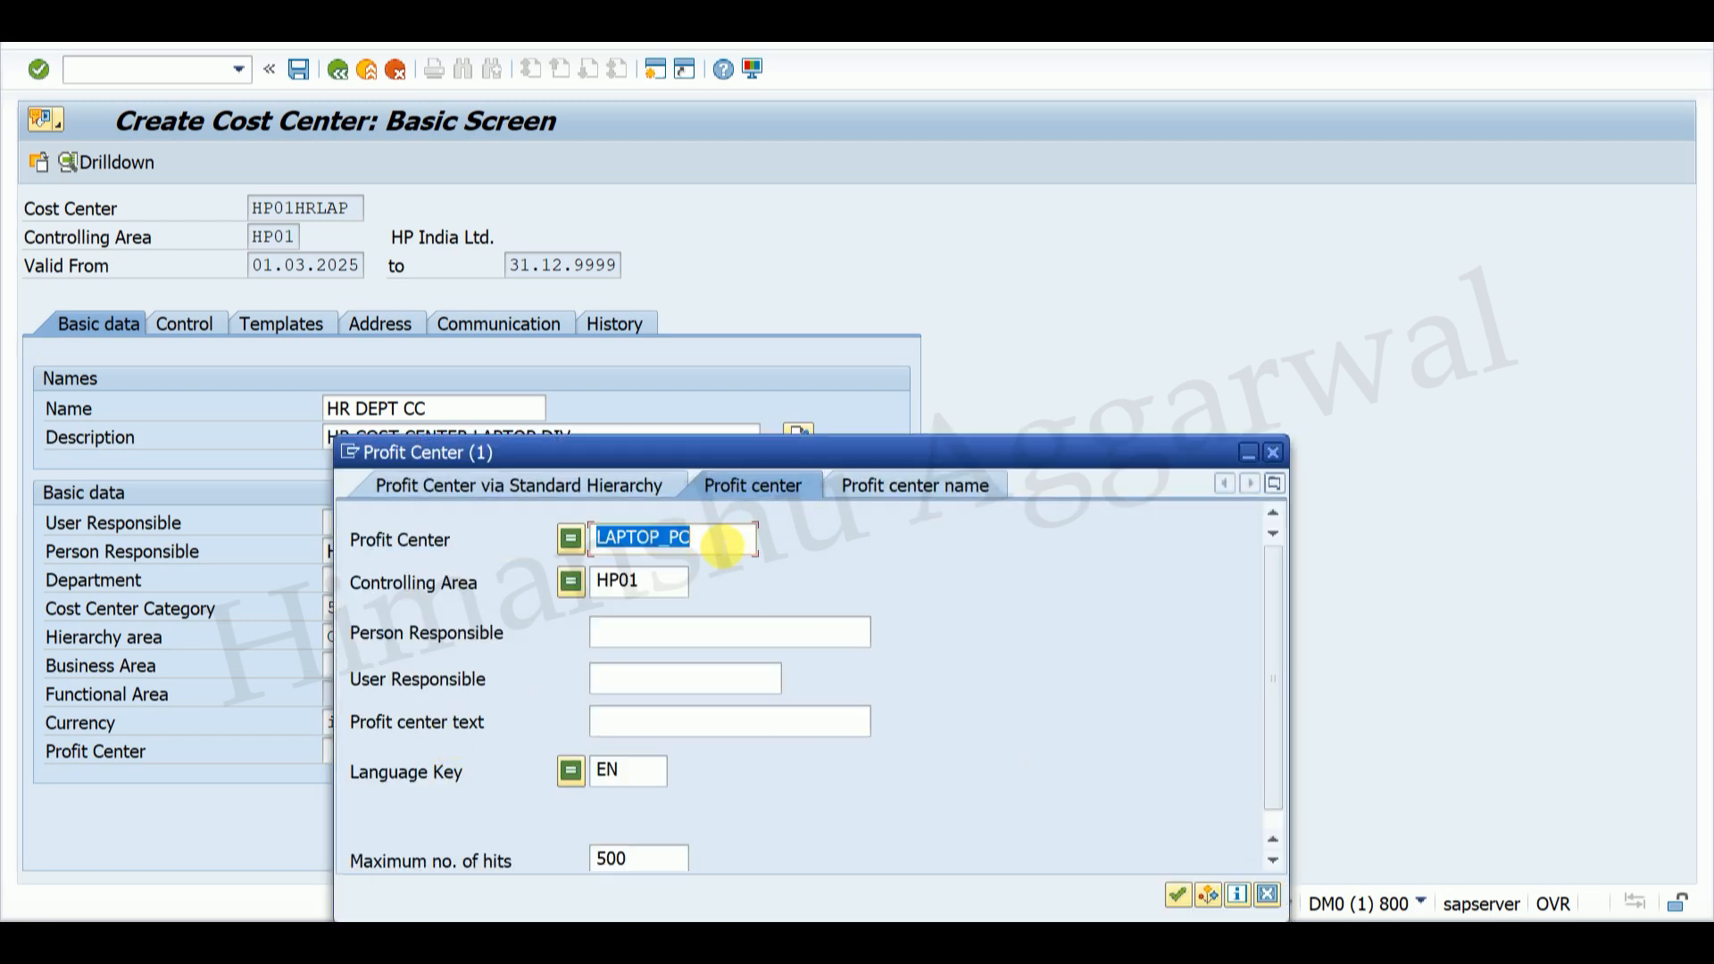
Step: Assign profit center LAPTOP_PC to cost center HP01HRLAP and save it
{"action": "key", "text": "Delete"}
{"action": "key", "text": "Return"}
{"action": "double_click", "coordinate": [389, 280]}
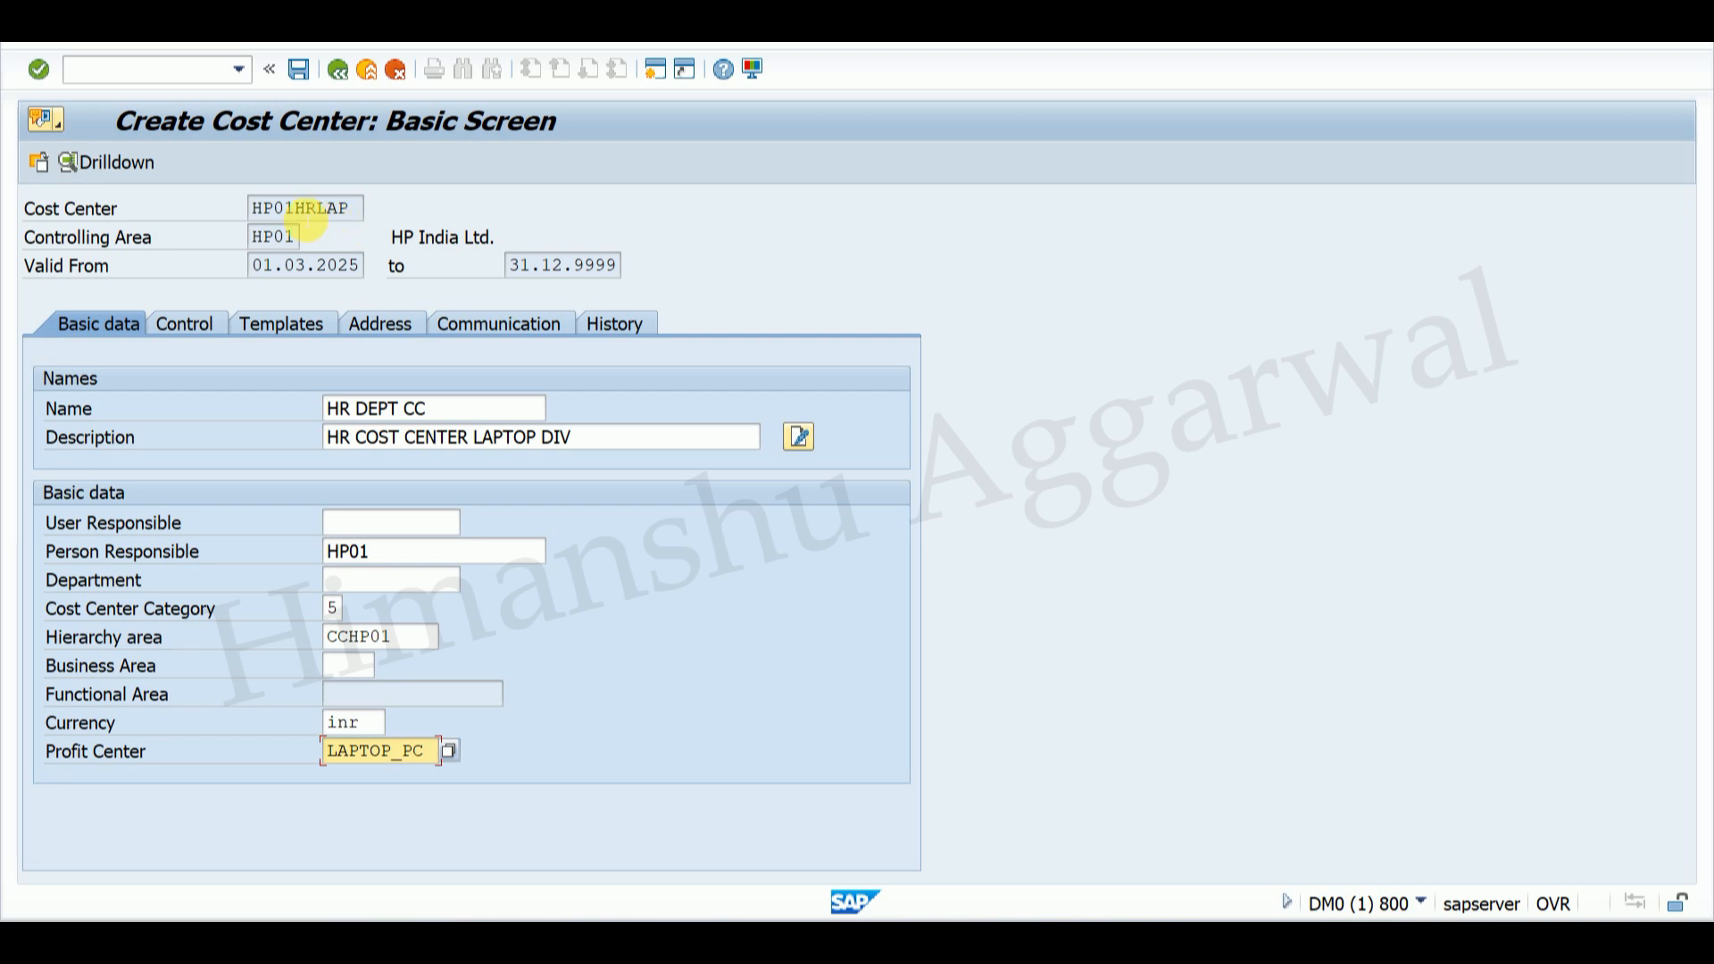
{"action": "left_click_drag", "start_coordinate": [266, 207], "coordinate": [358, 226]}
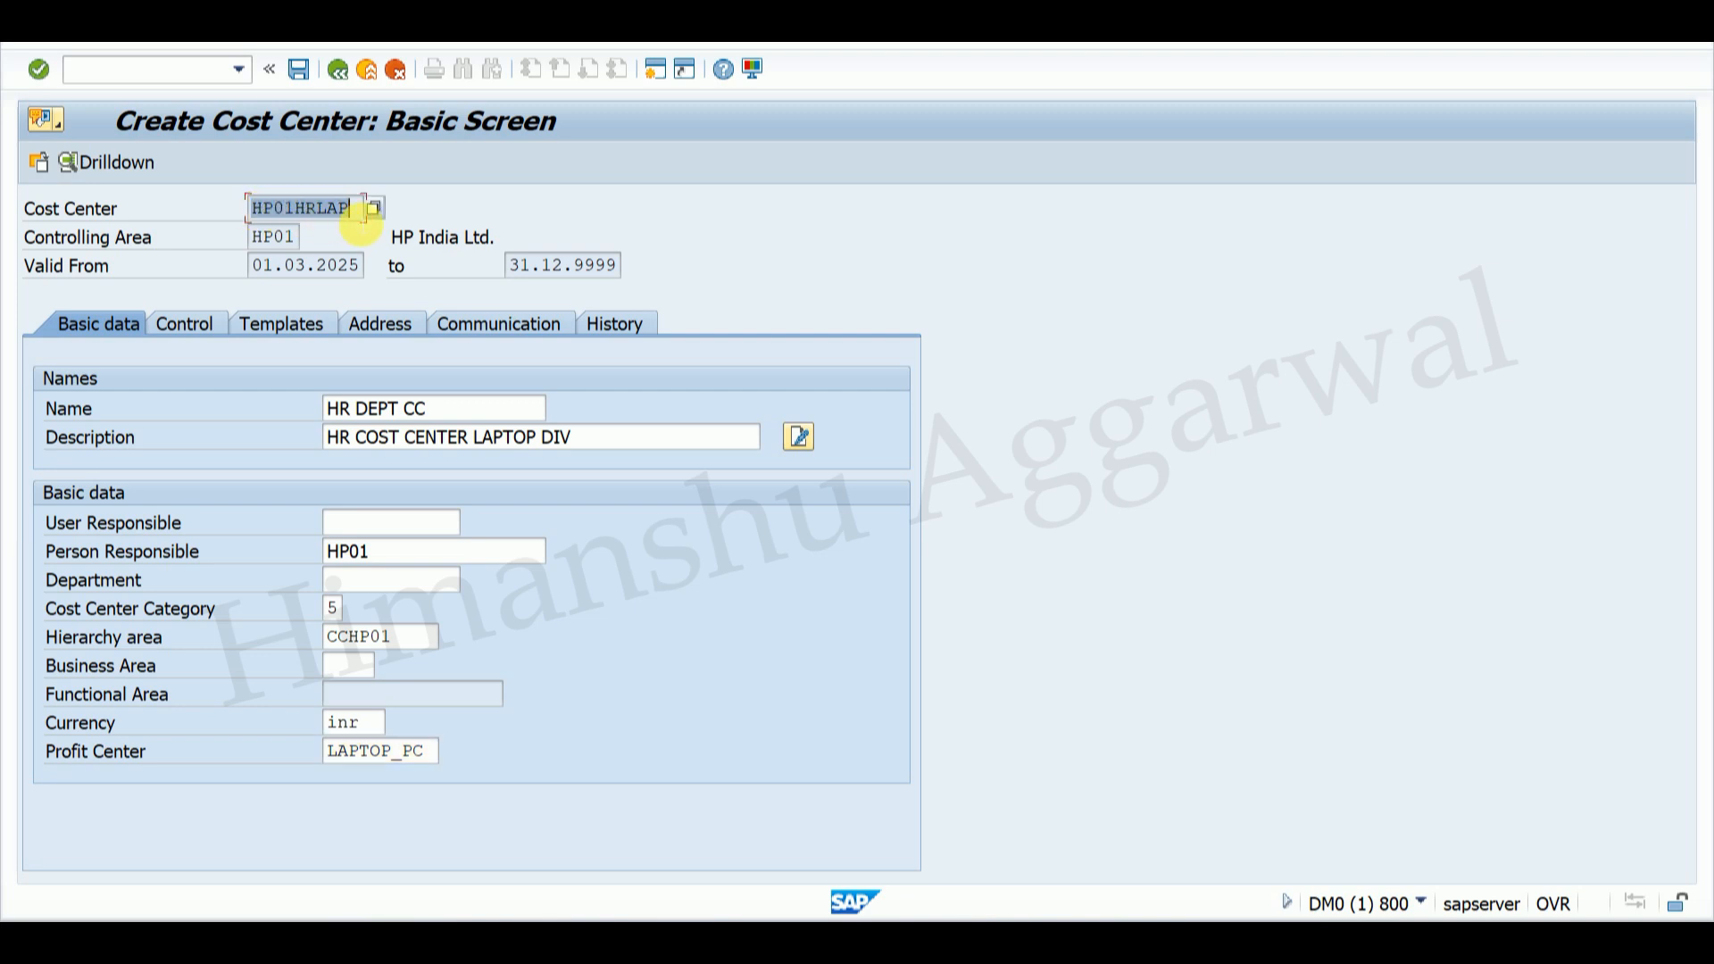
{"action": "left_click", "coordinate": [361, 226]}
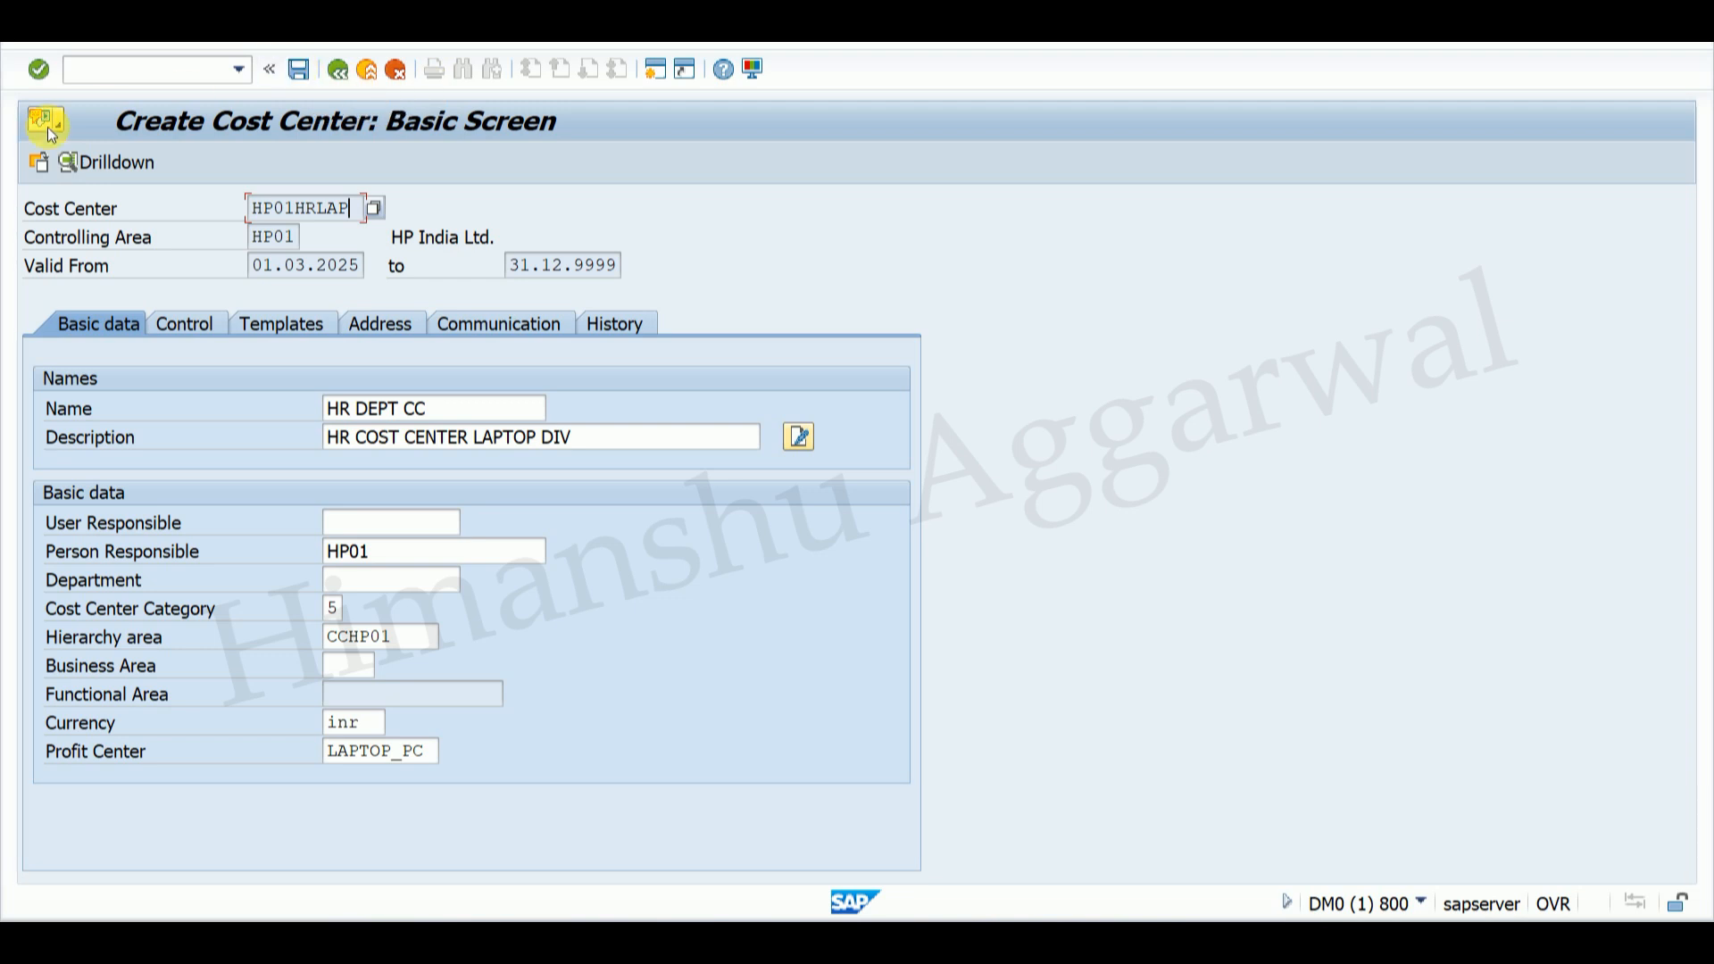
{"action": "left_click", "coordinate": [300, 70]}
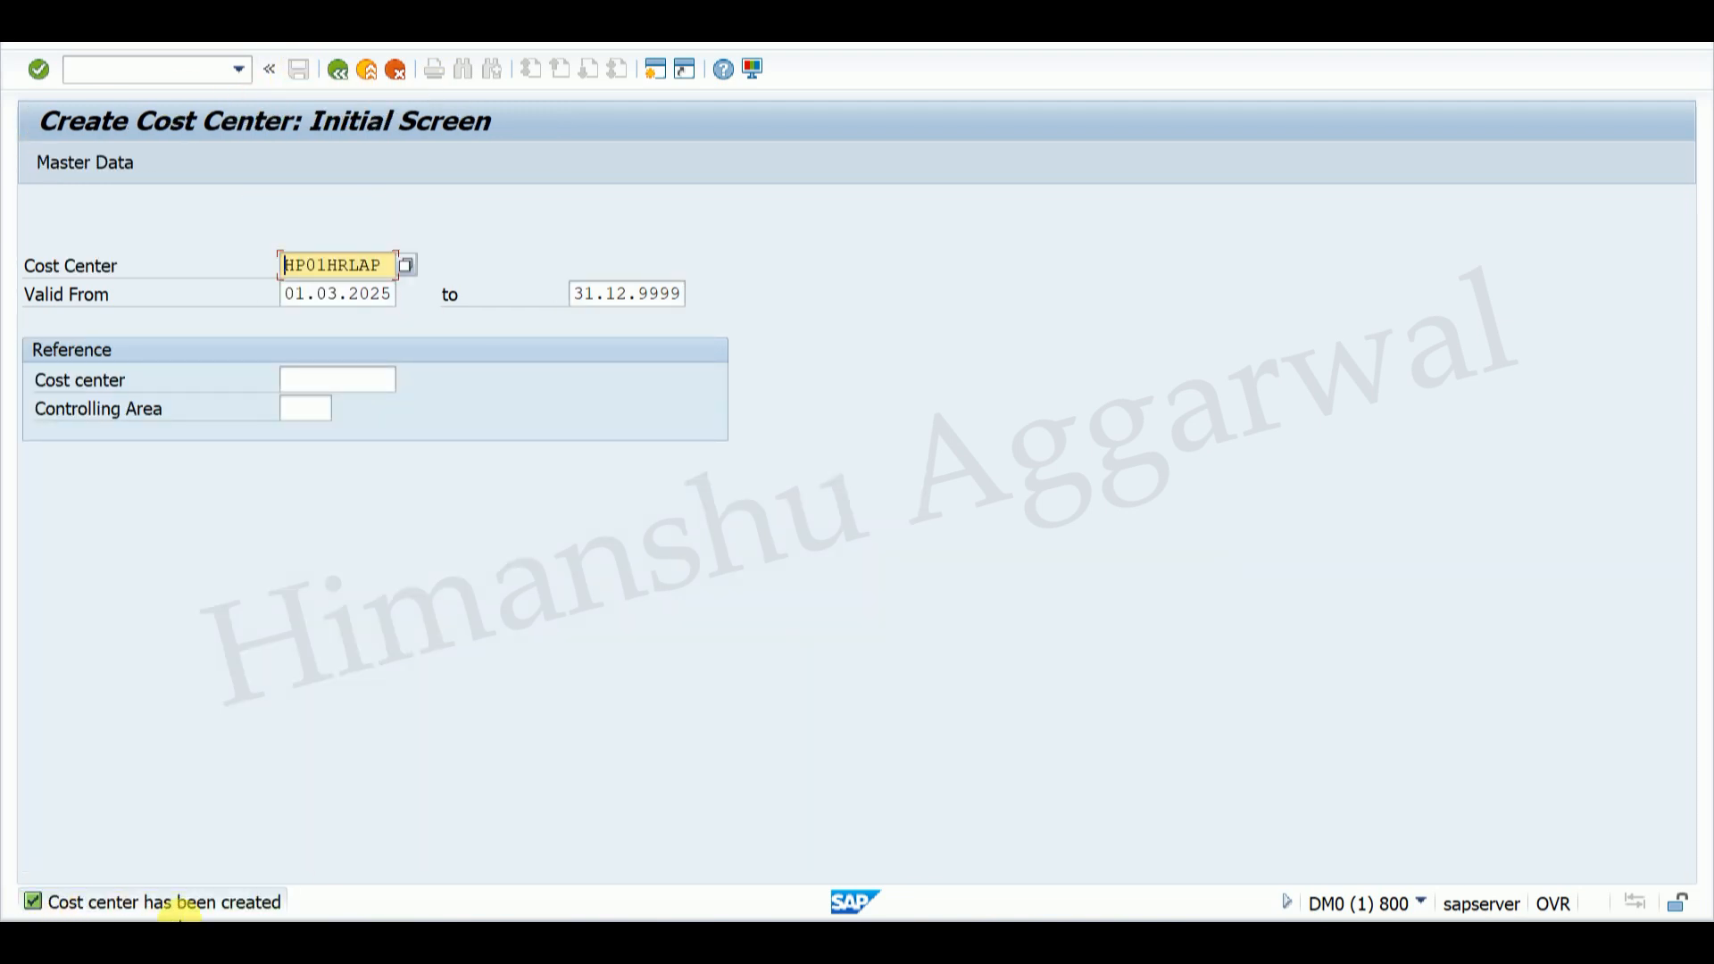
{"action": "left_click", "coordinate": [406, 265]}
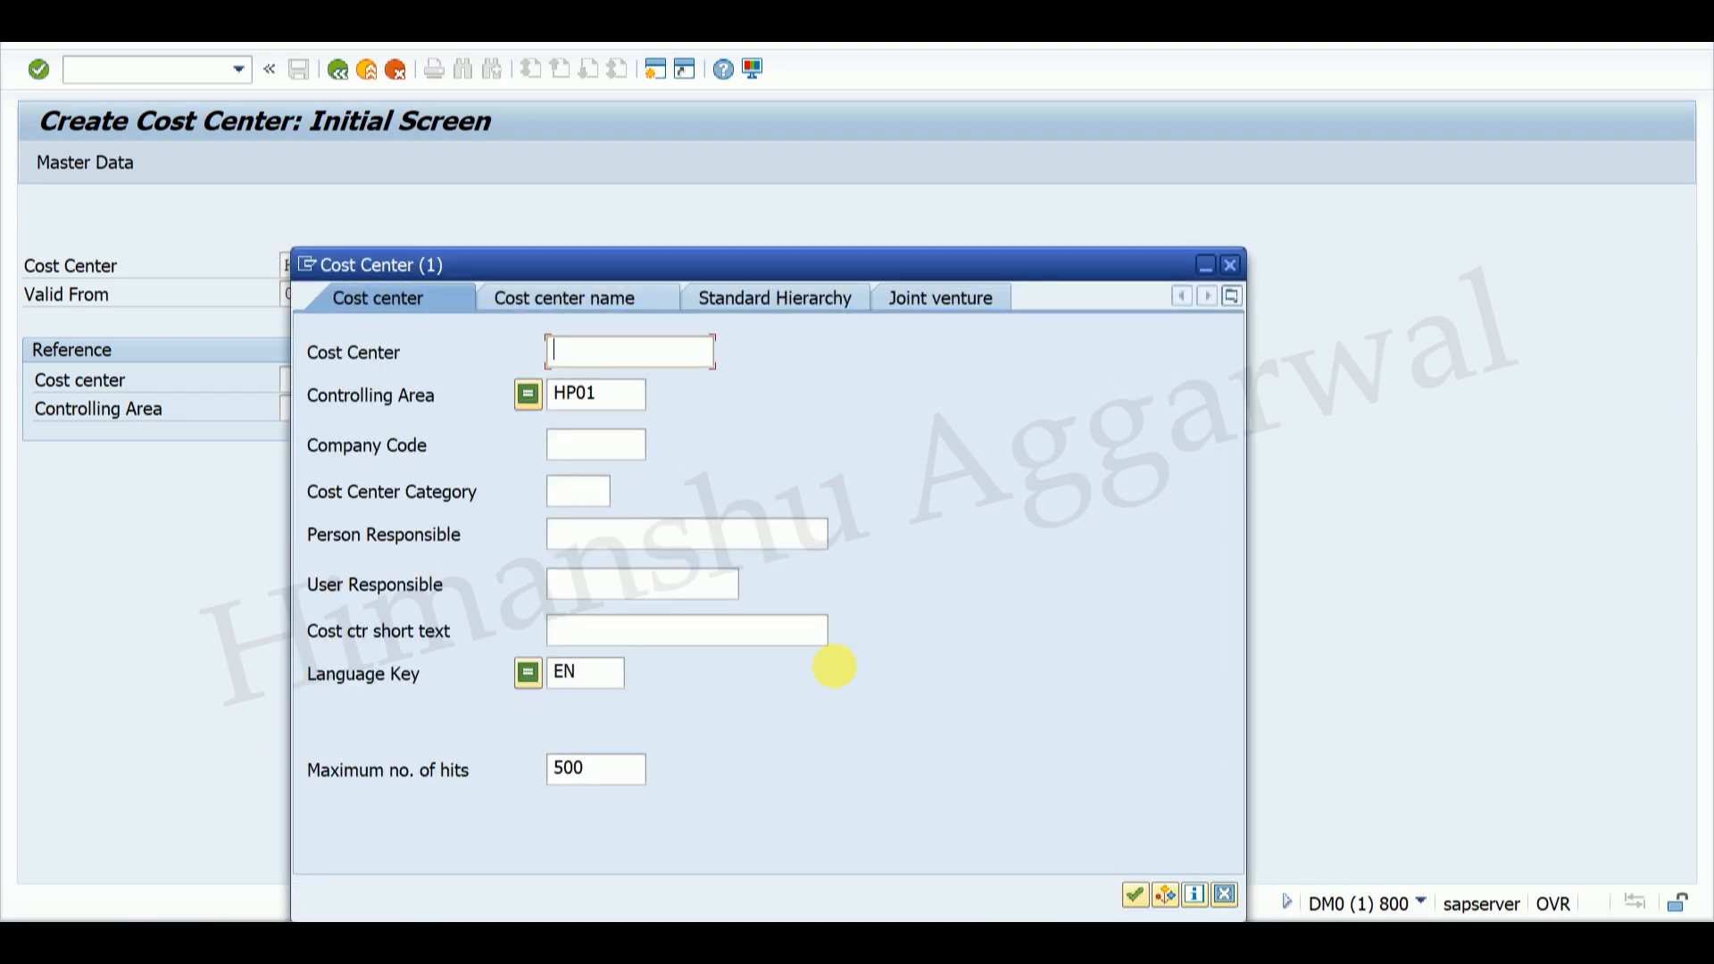
{"action": "left_click", "coordinate": [1135, 895]}
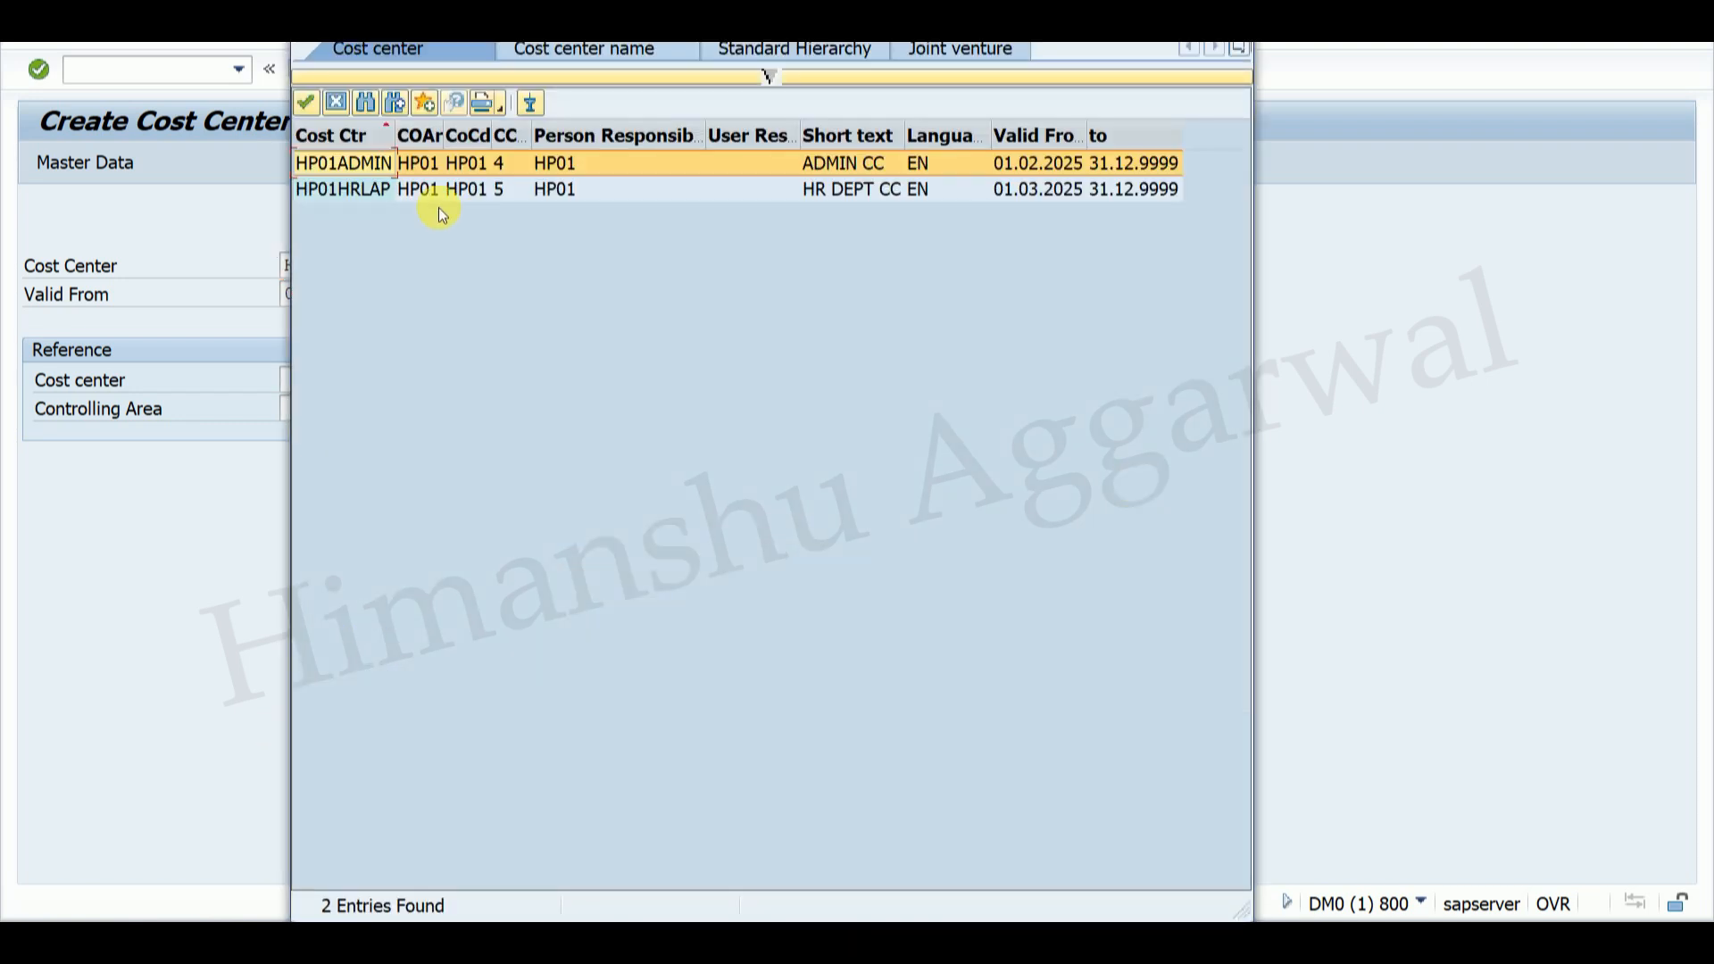
{"action": "left_click", "coordinate": [344, 185]}
{"action": "left_click", "coordinate": [346, 165]}
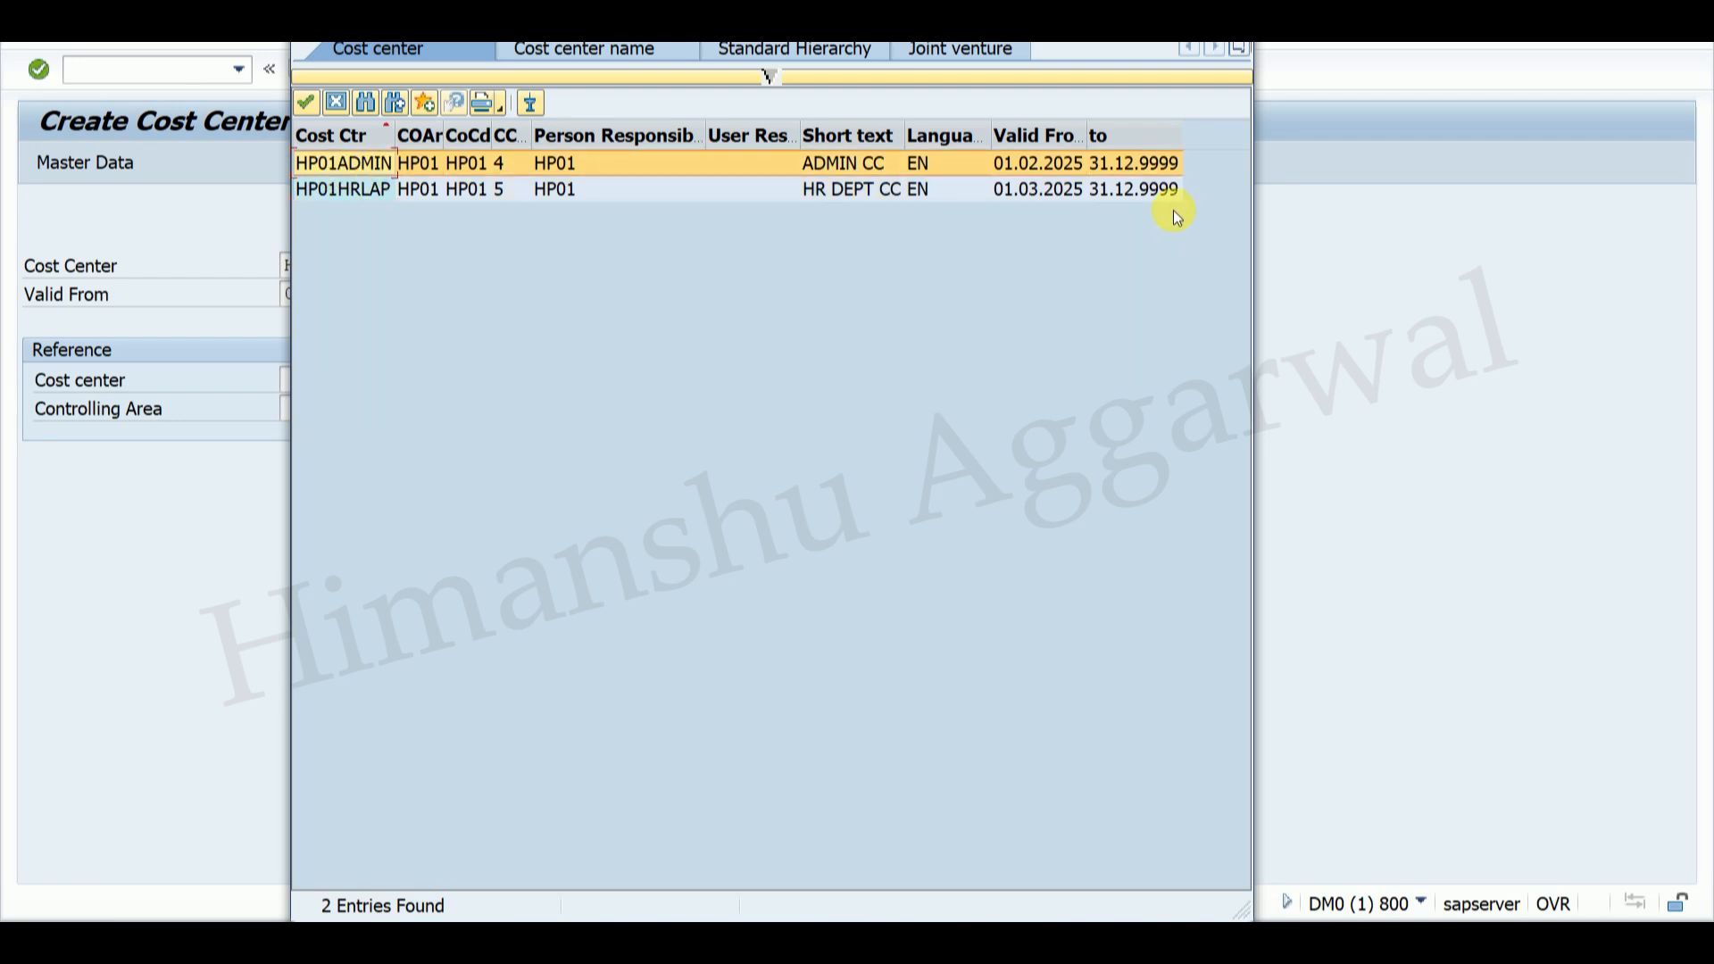
{"action": "left_click", "coordinate": [342, 192]}
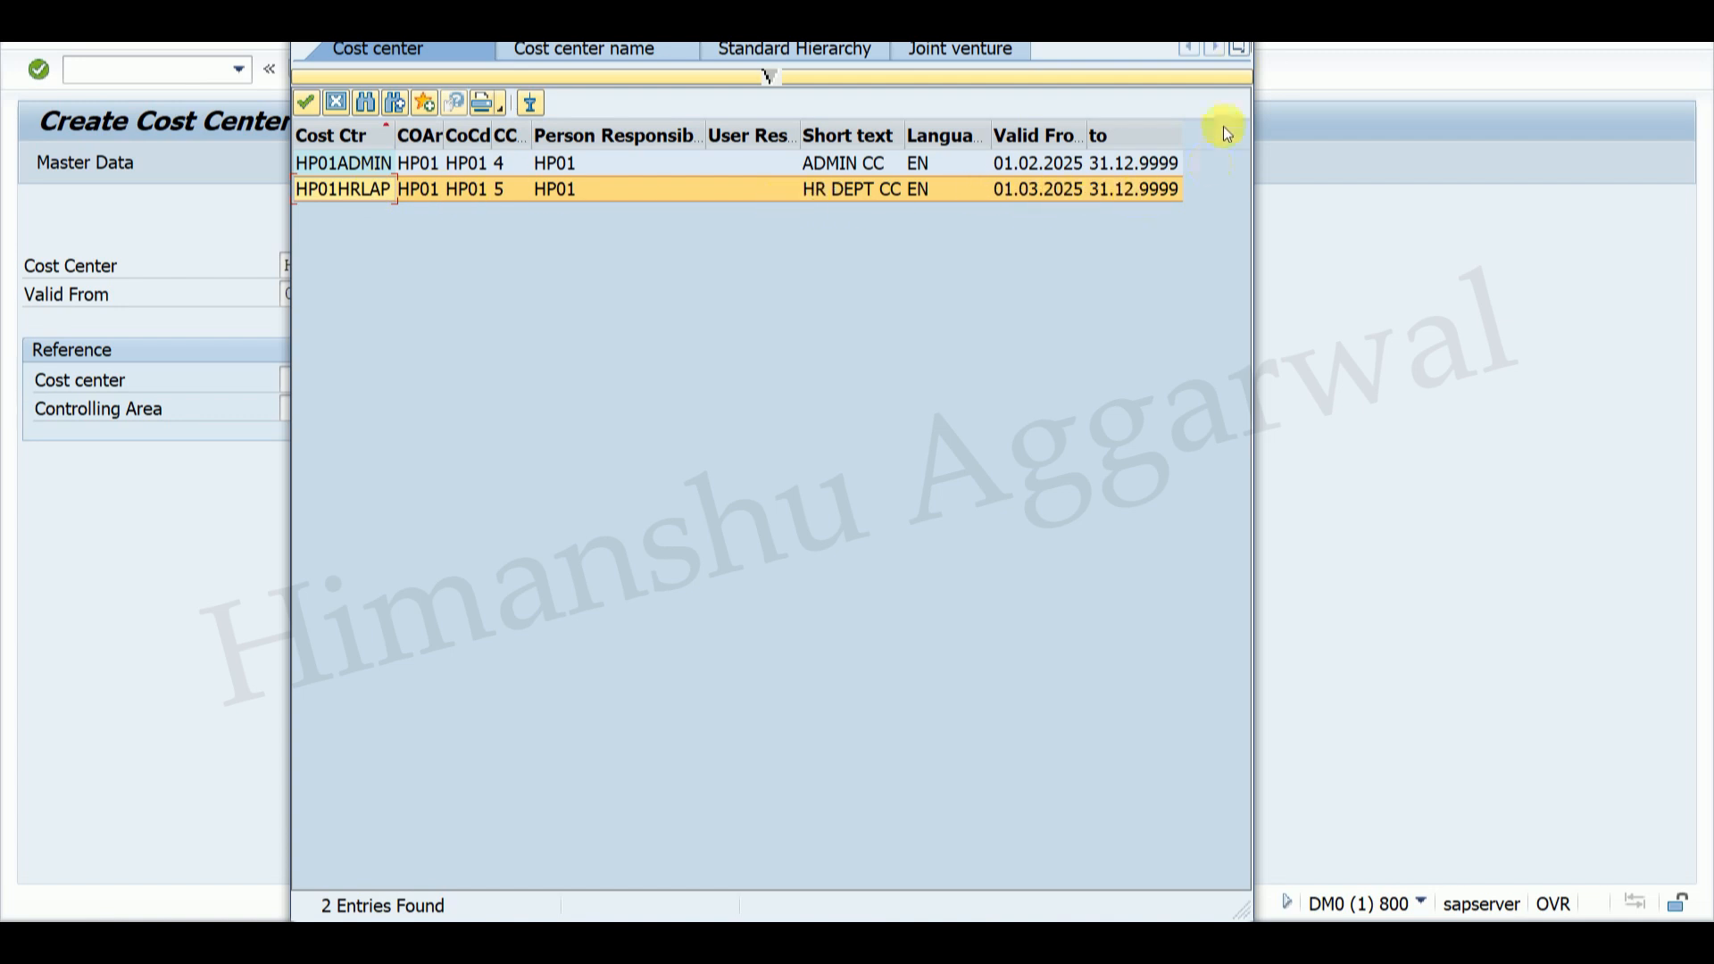
{"action": "left_click", "coordinate": [1235, 25]}
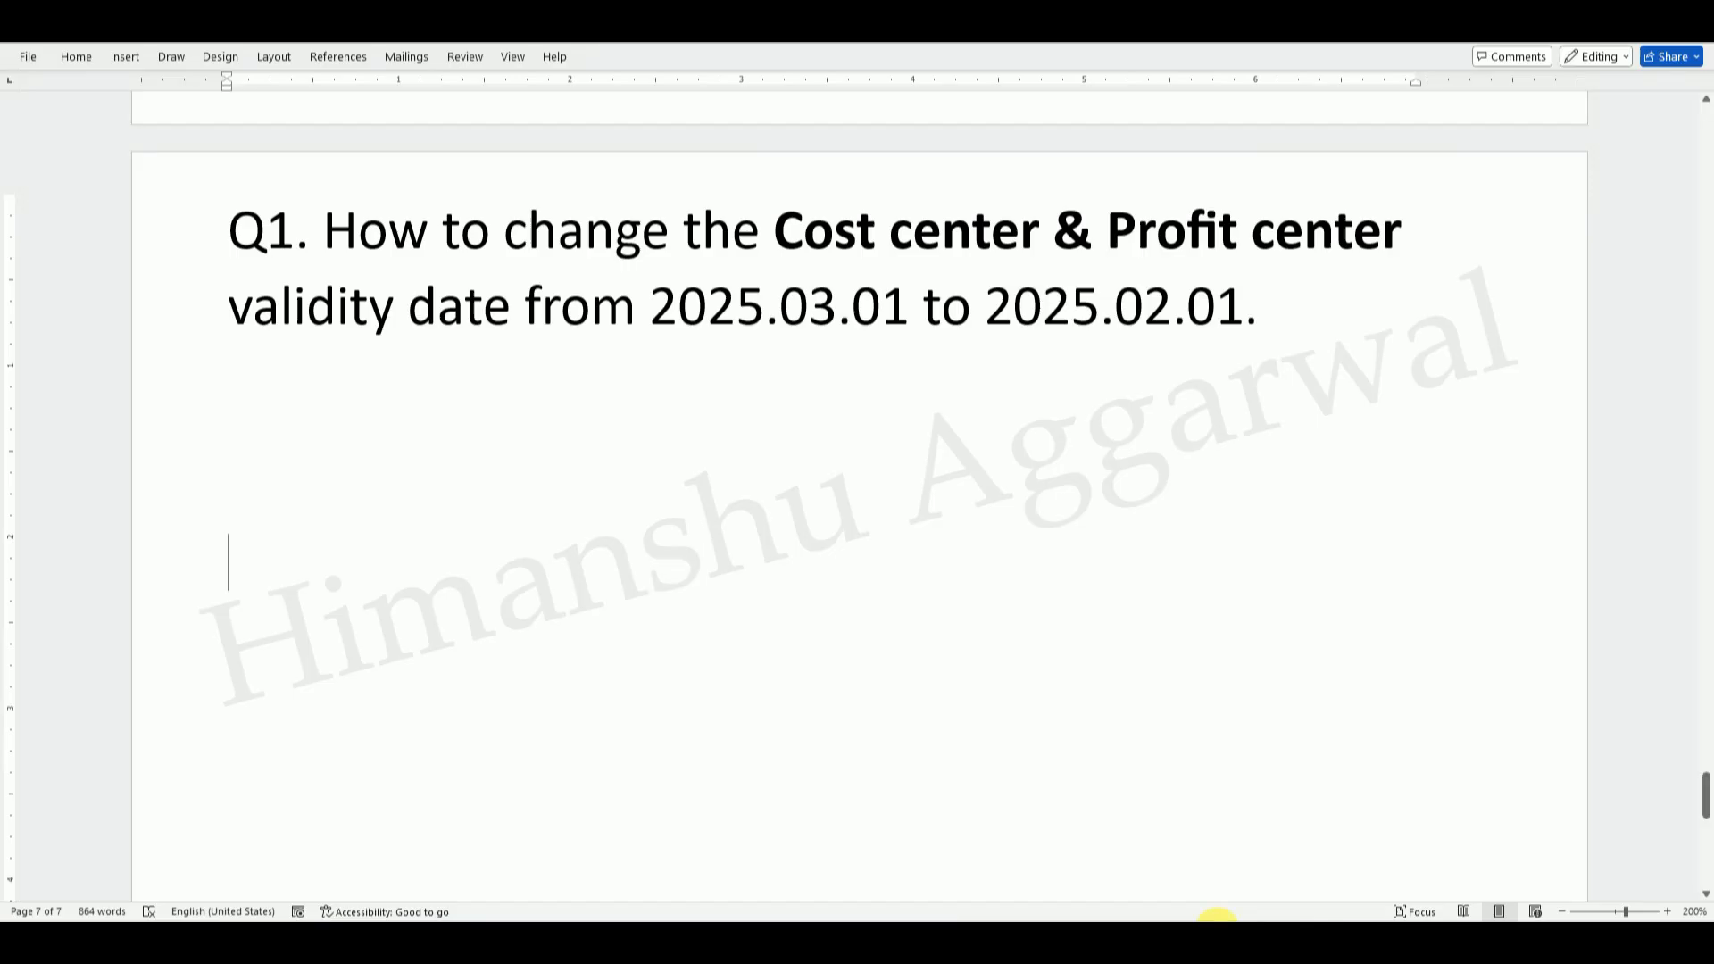
Step: Compare the dates 2025.03.01 and 2025.02.01 in the Word question, then return to SAP Easy Access
{"action": "left_click_drag", "start_coordinate": [910, 311], "coordinate": [686, 312]}
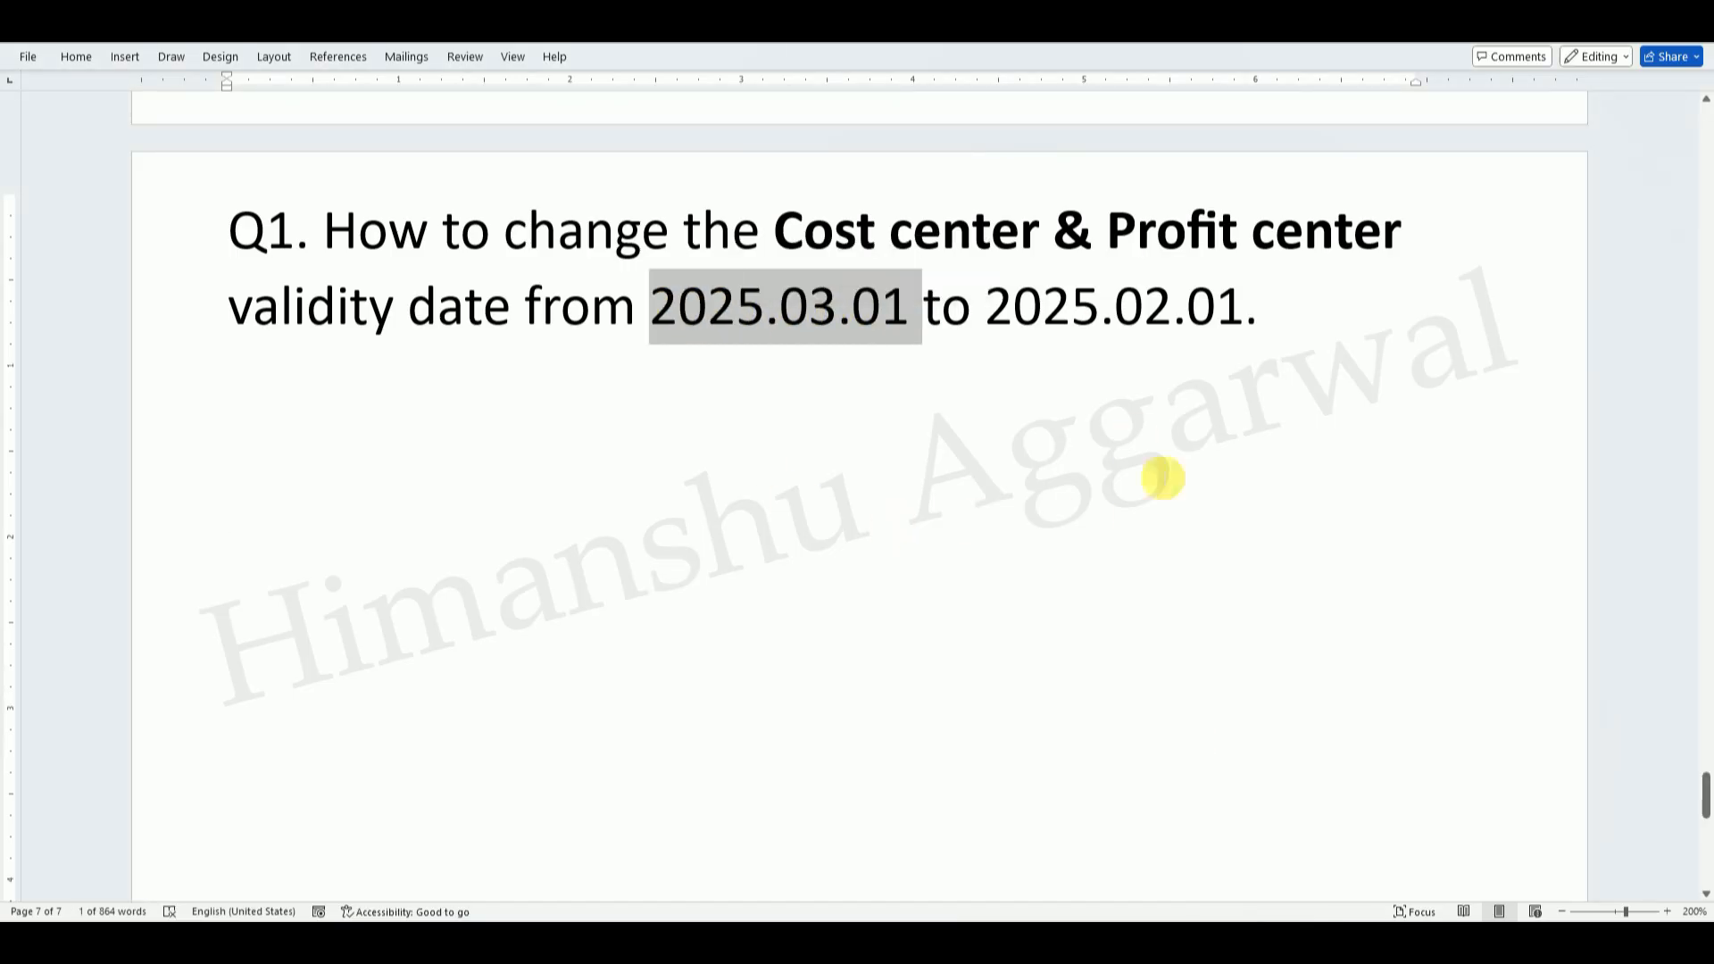
{"action": "left_click_drag", "start_coordinate": [1259, 312], "coordinate": [1025, 312]}
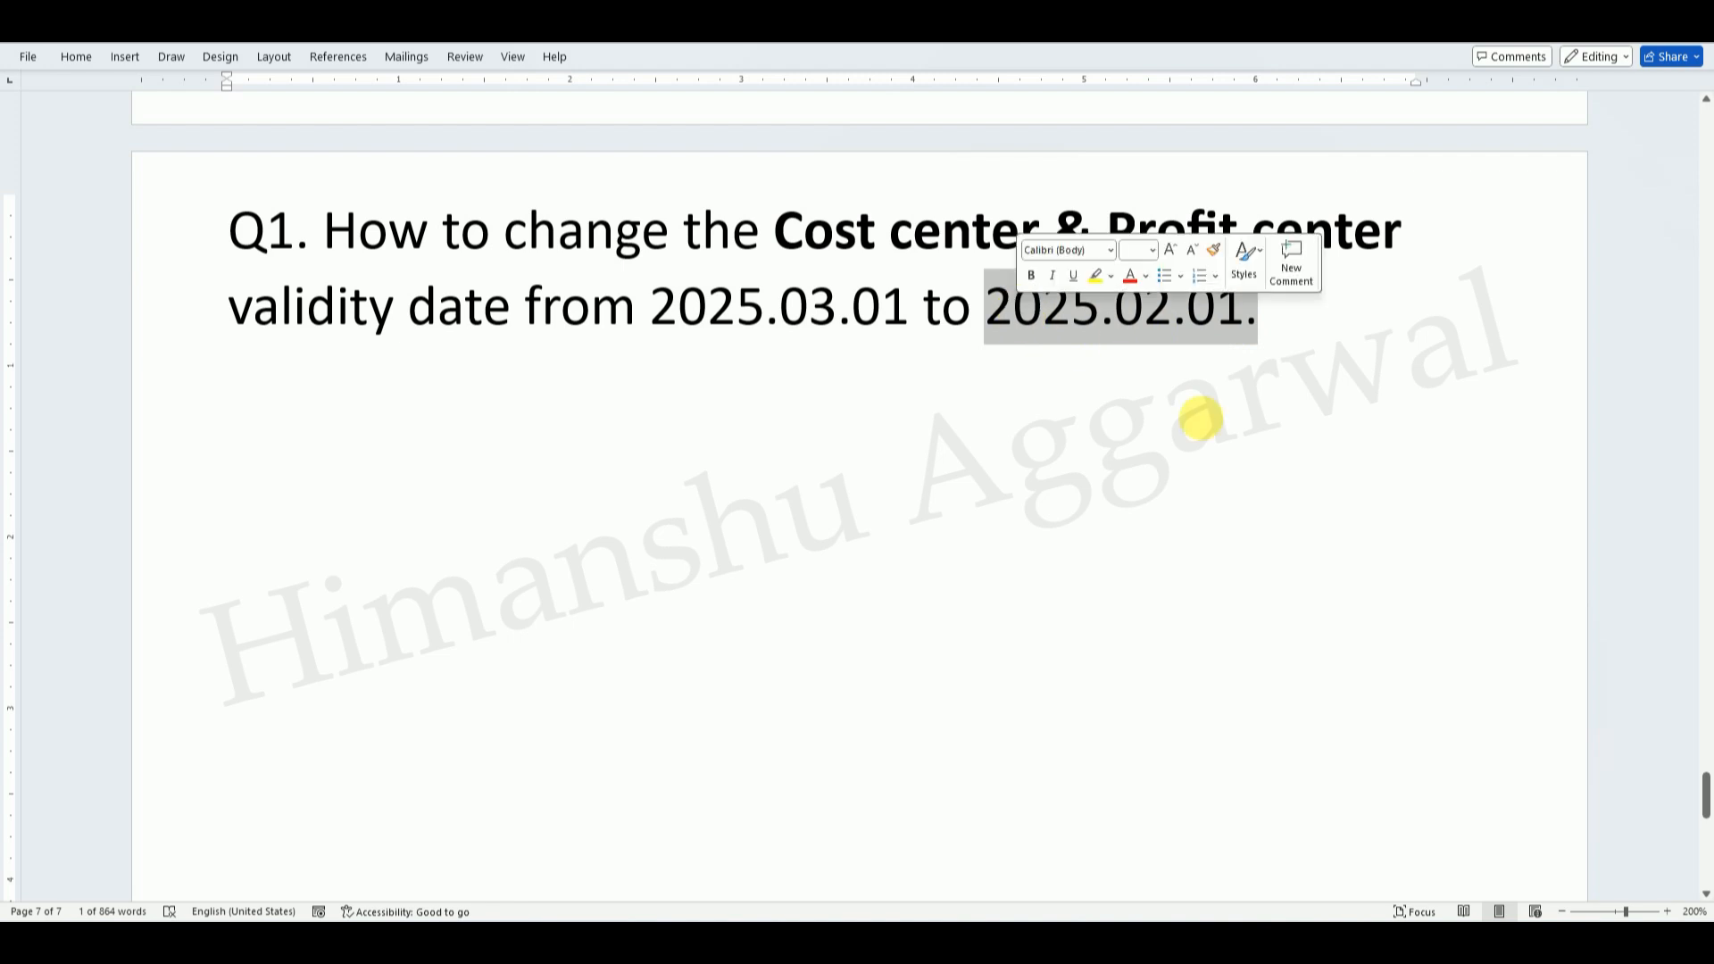
{"action": "left_click", "coordinate": [1185, 697]}
{"action": "left_click", "coordinate": [1191, 866]}
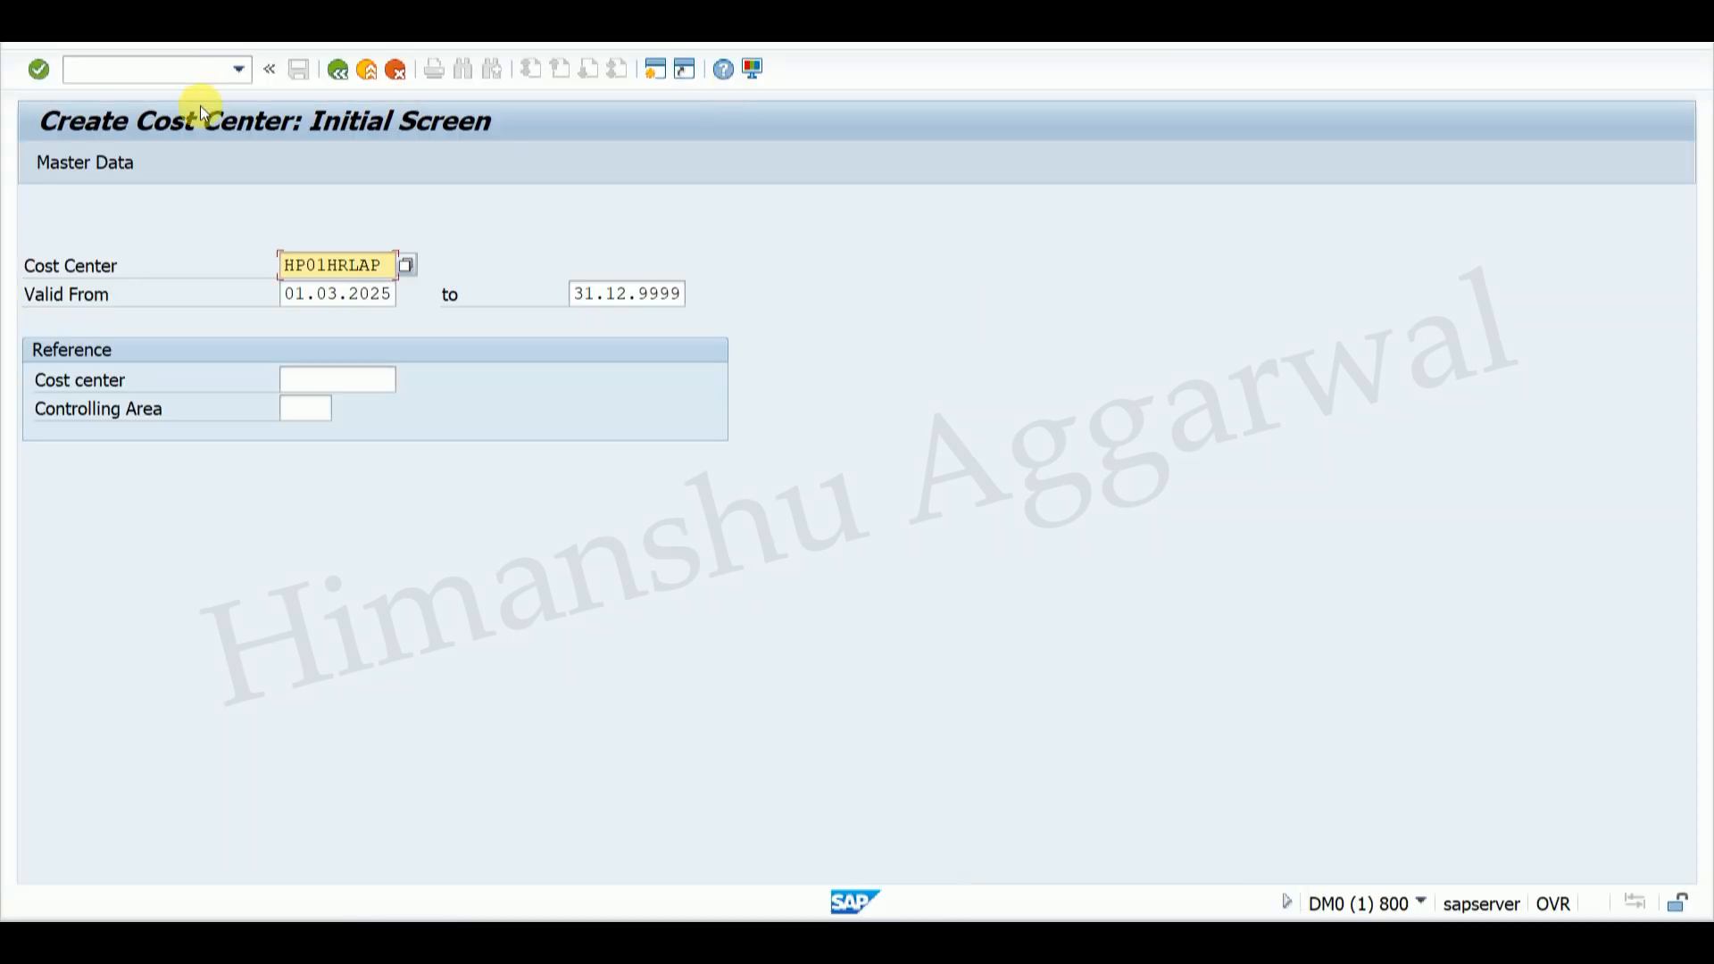
{"action": "left_click", "coordinate": [336, 70]}
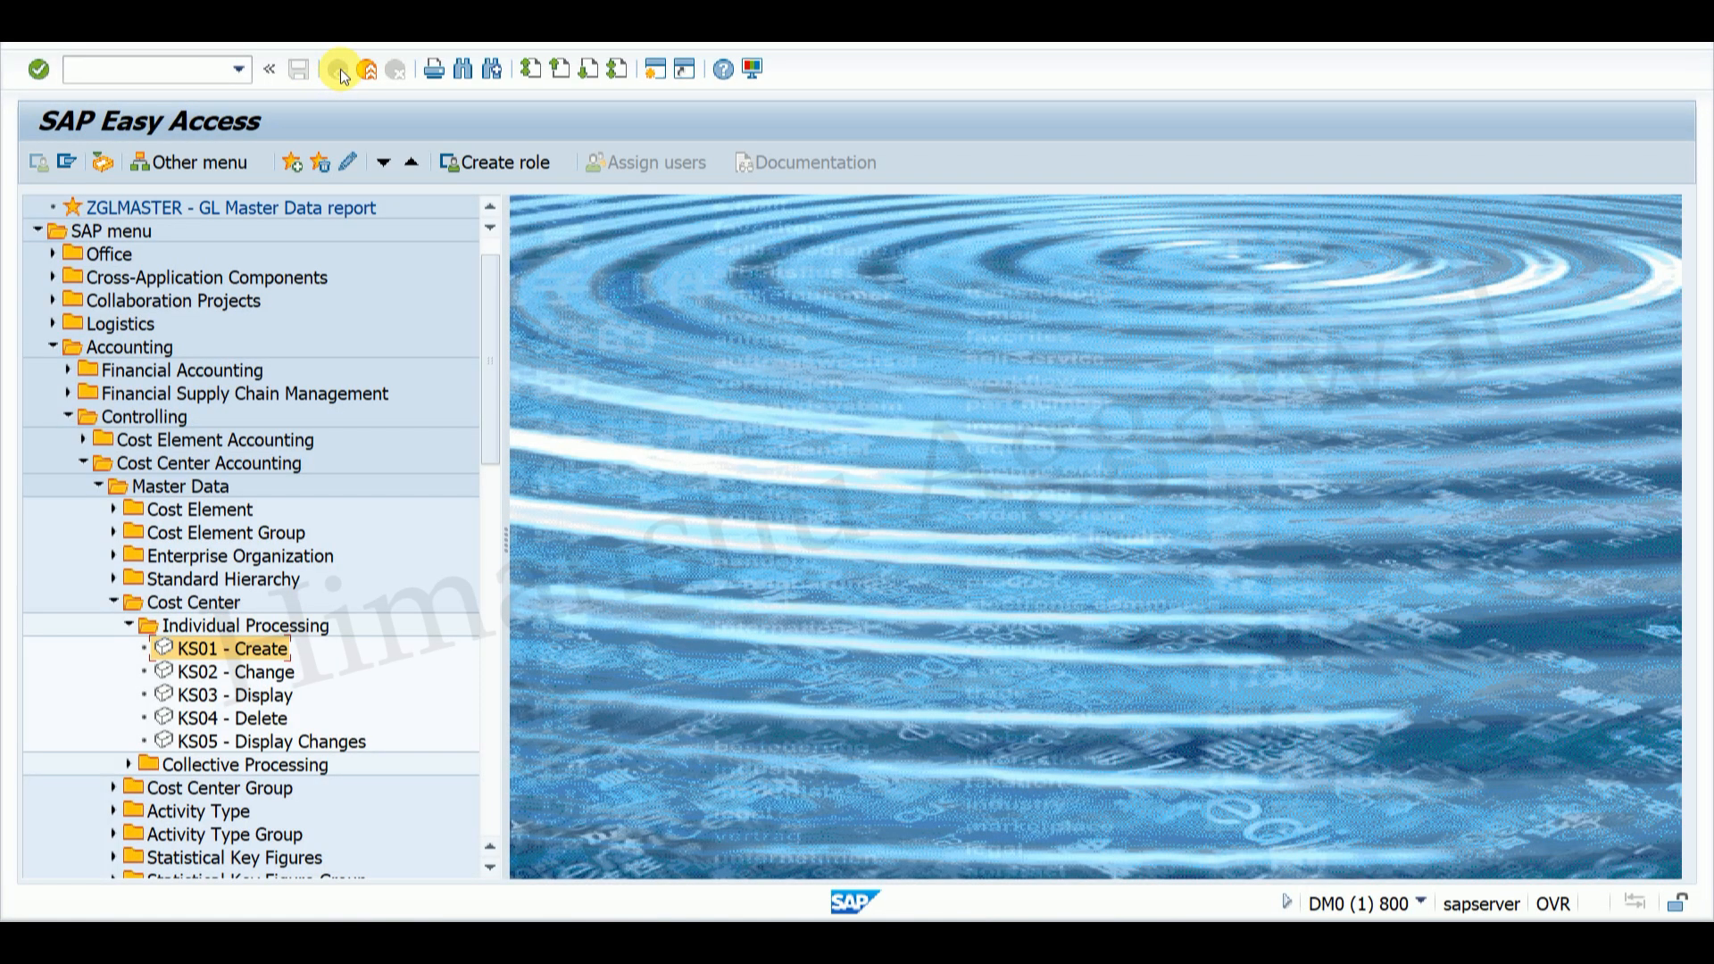
Step: Collapse Cost Center Accounting and open LAPTOP_PC in KE52, noting its 01.03.2025 start
{"action": "left_click", "coordinate": [115, 600]}
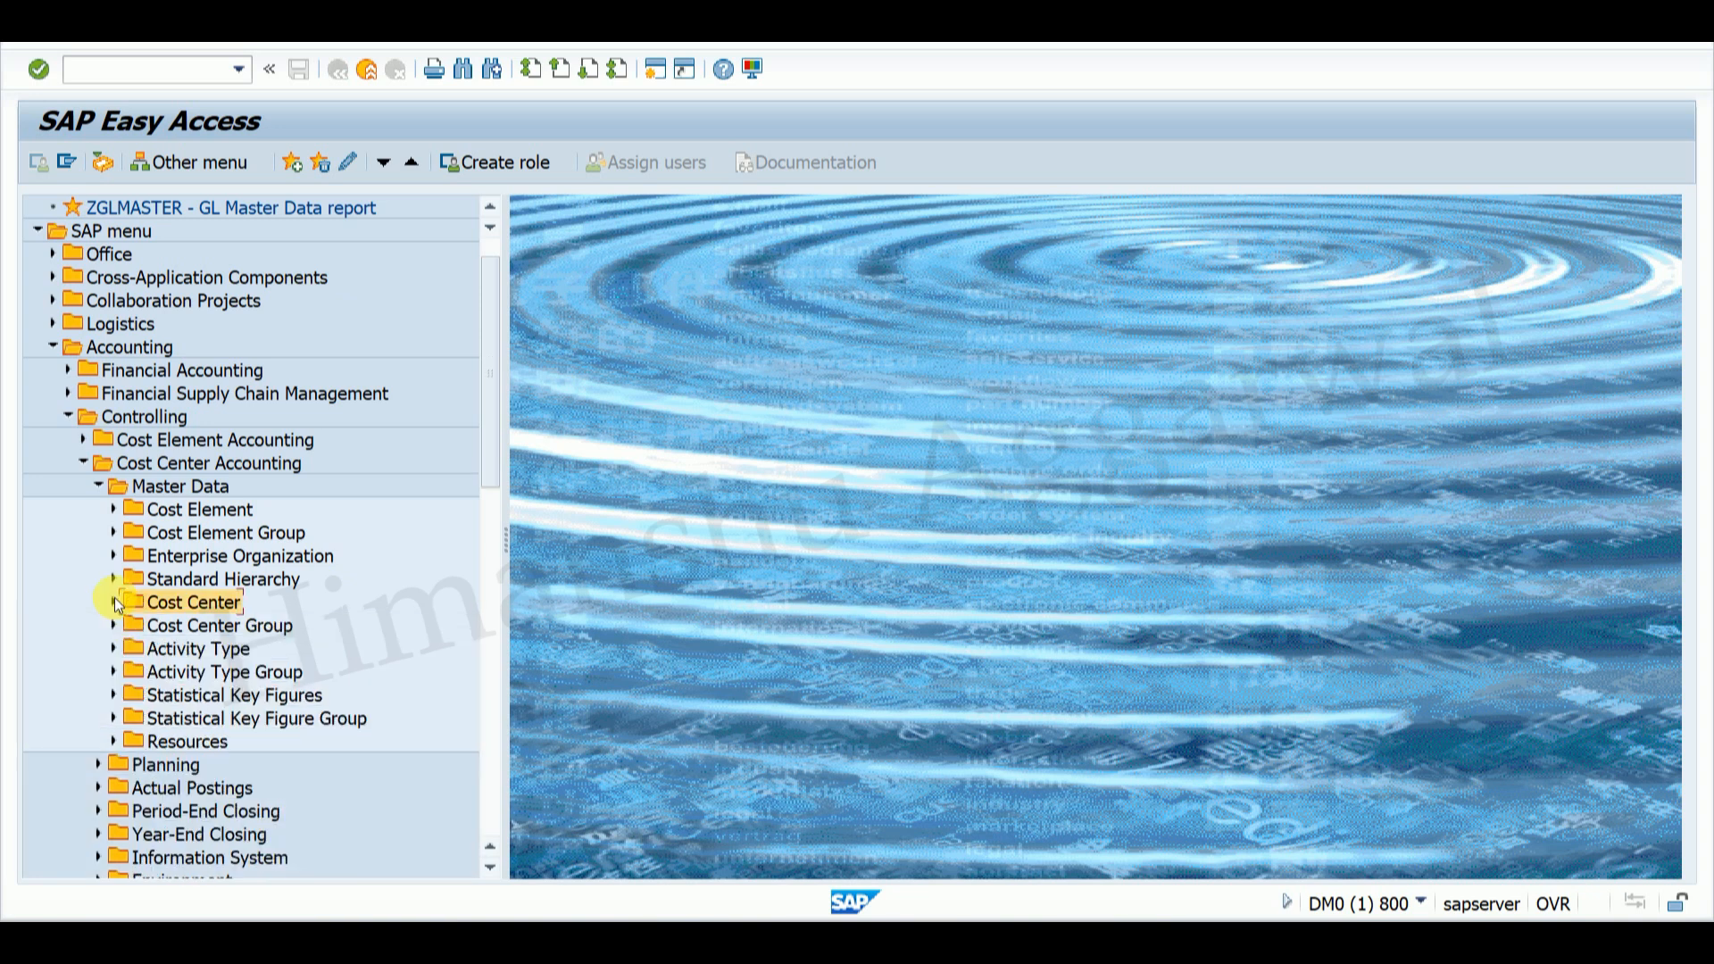
{"action": "left_click", "coordinate": [101, 484]}
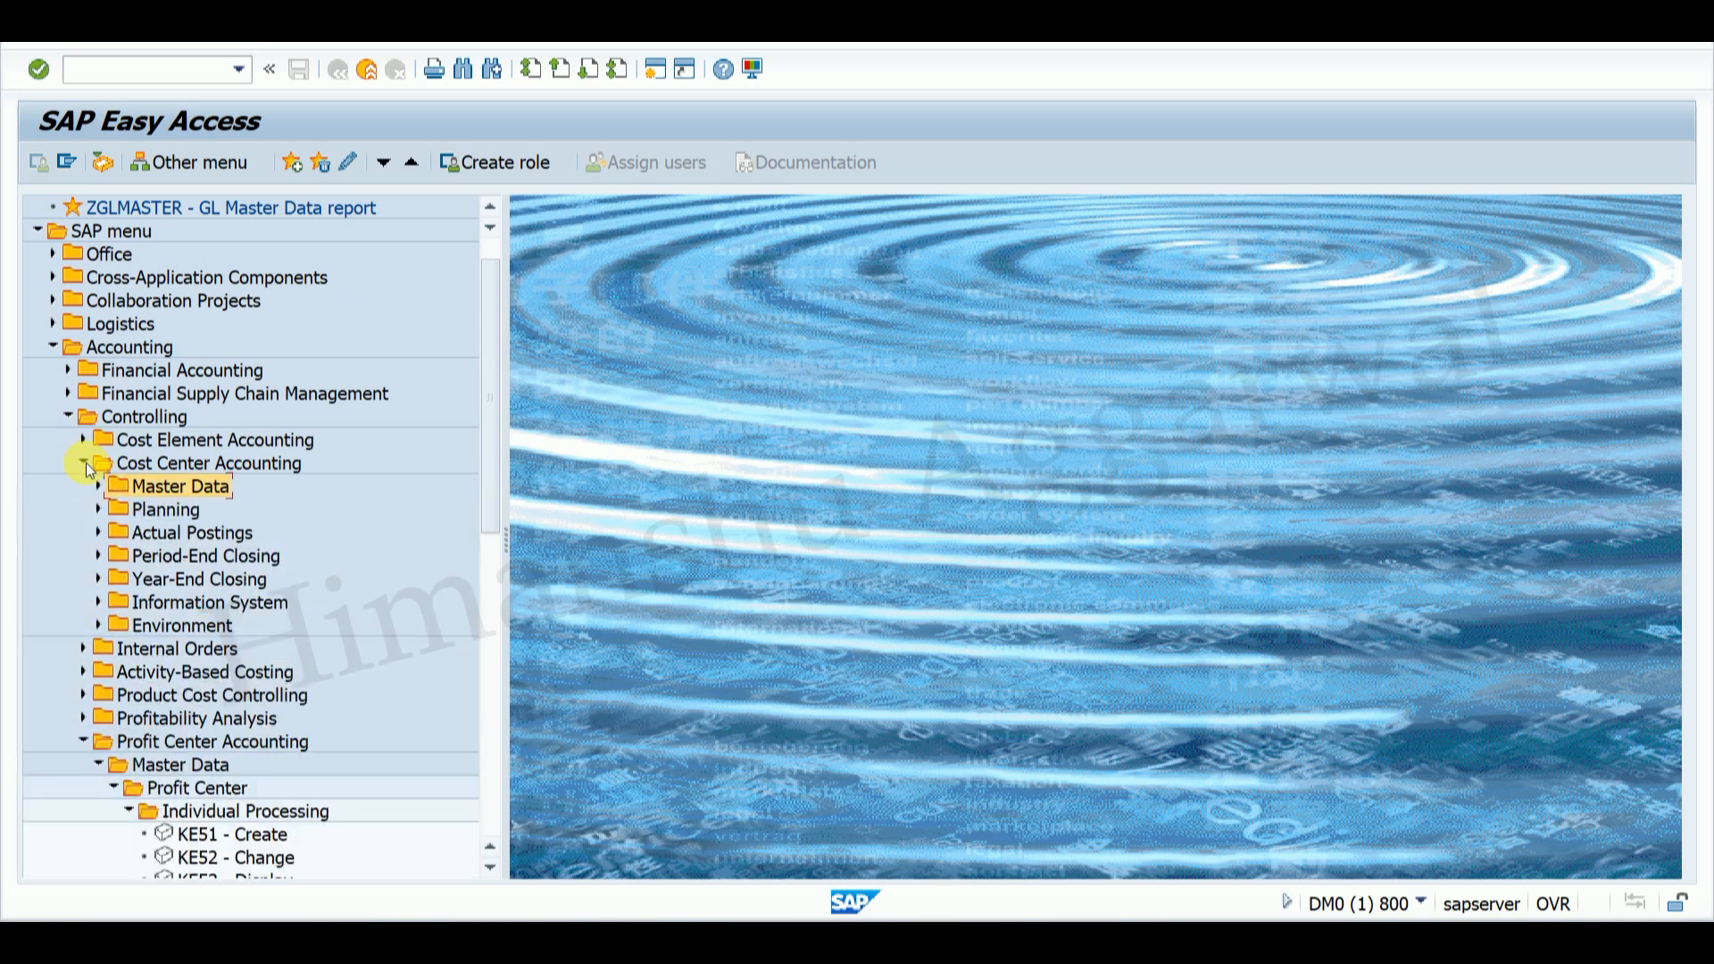
{"action": "left_click", "coordinate": [83, 463]}
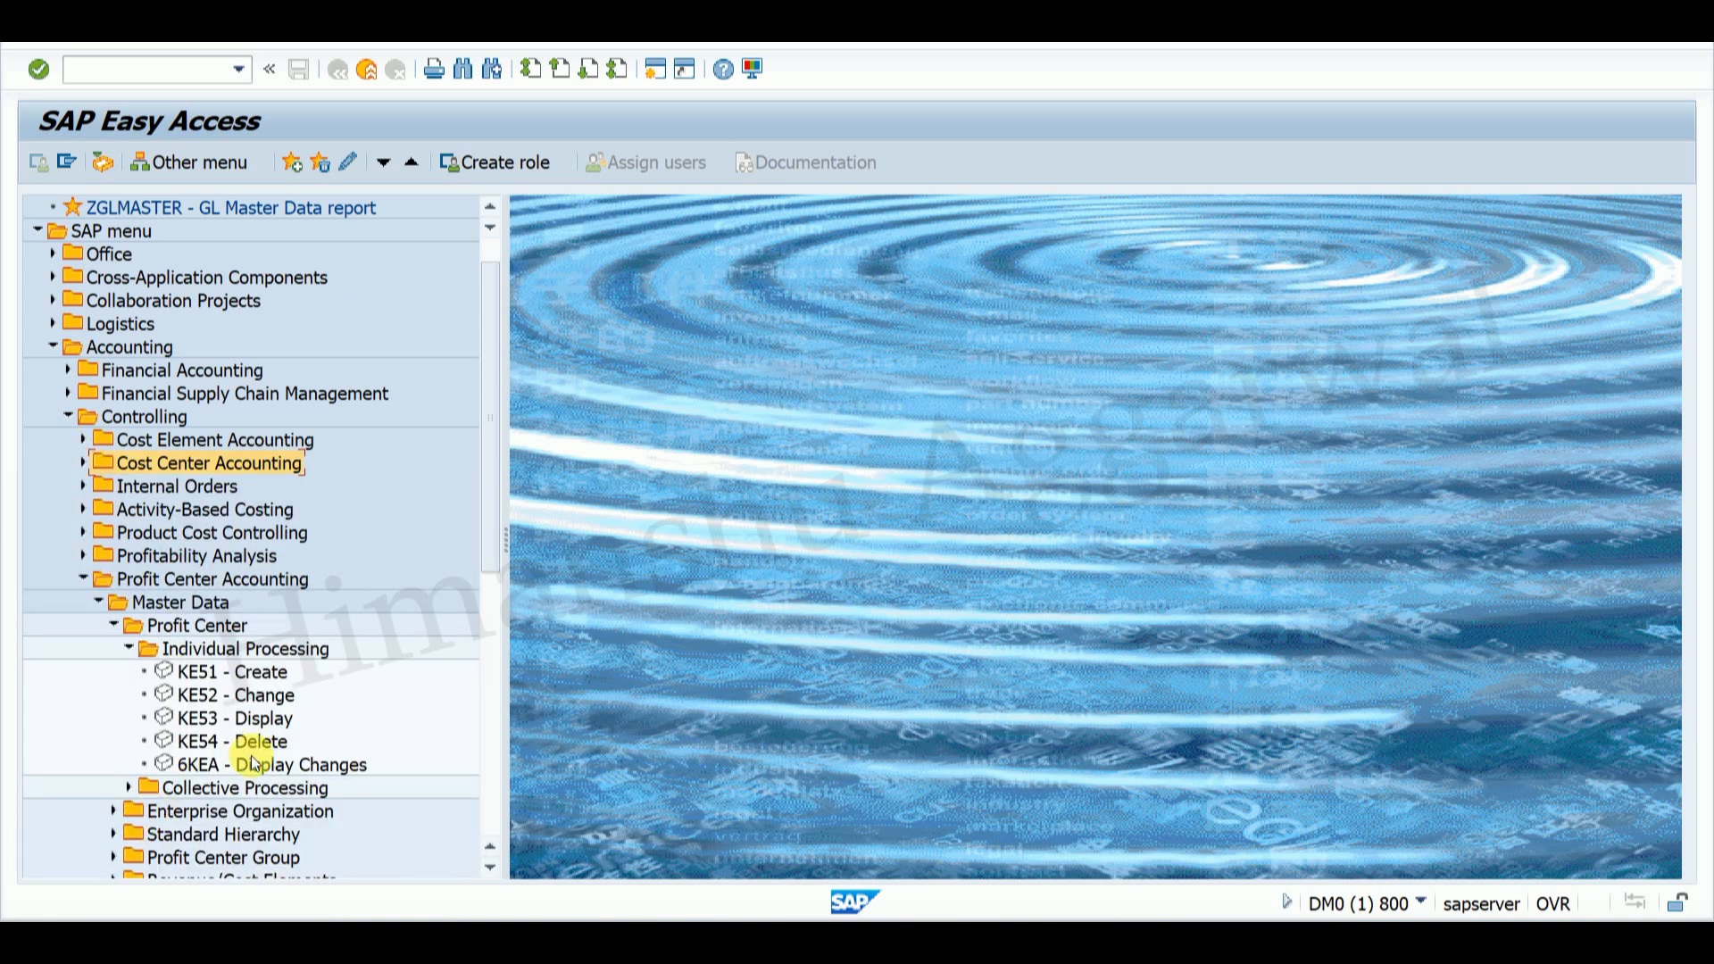
{"action": "double_click", "coordinate": [244, 698]}
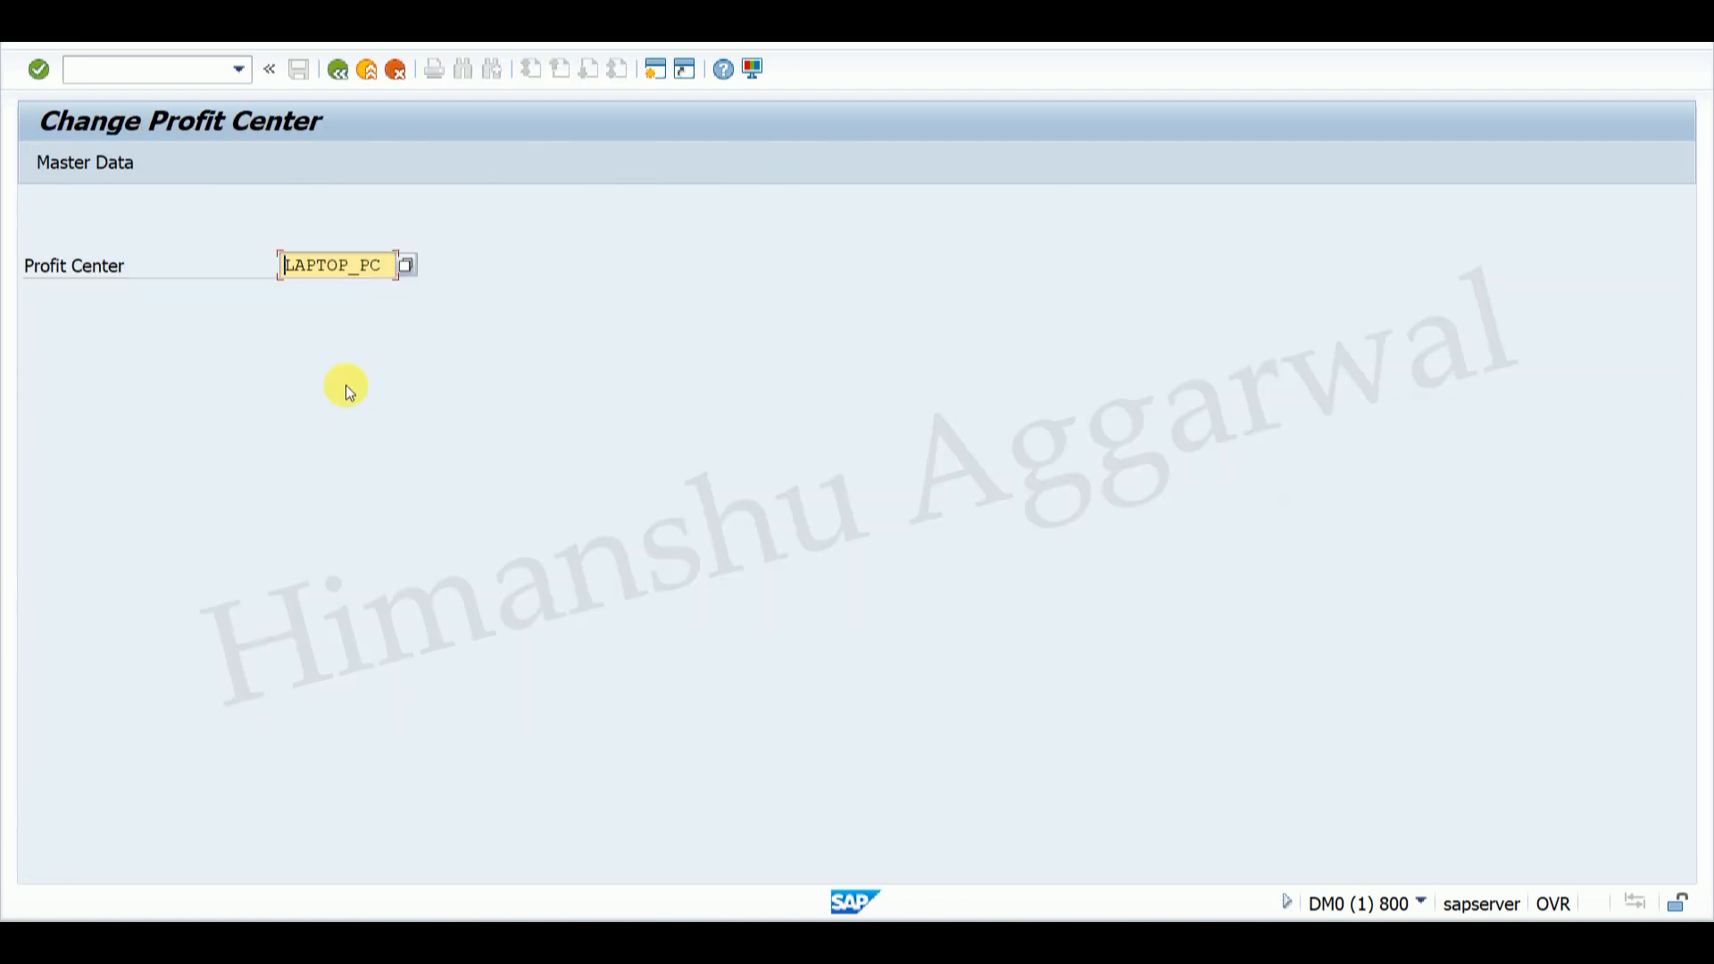
{"action": "key", "text": "Return"}
{"action": "left_click_drag", "start_coordinate": [321, 301], "coordinate": [438, 297]}
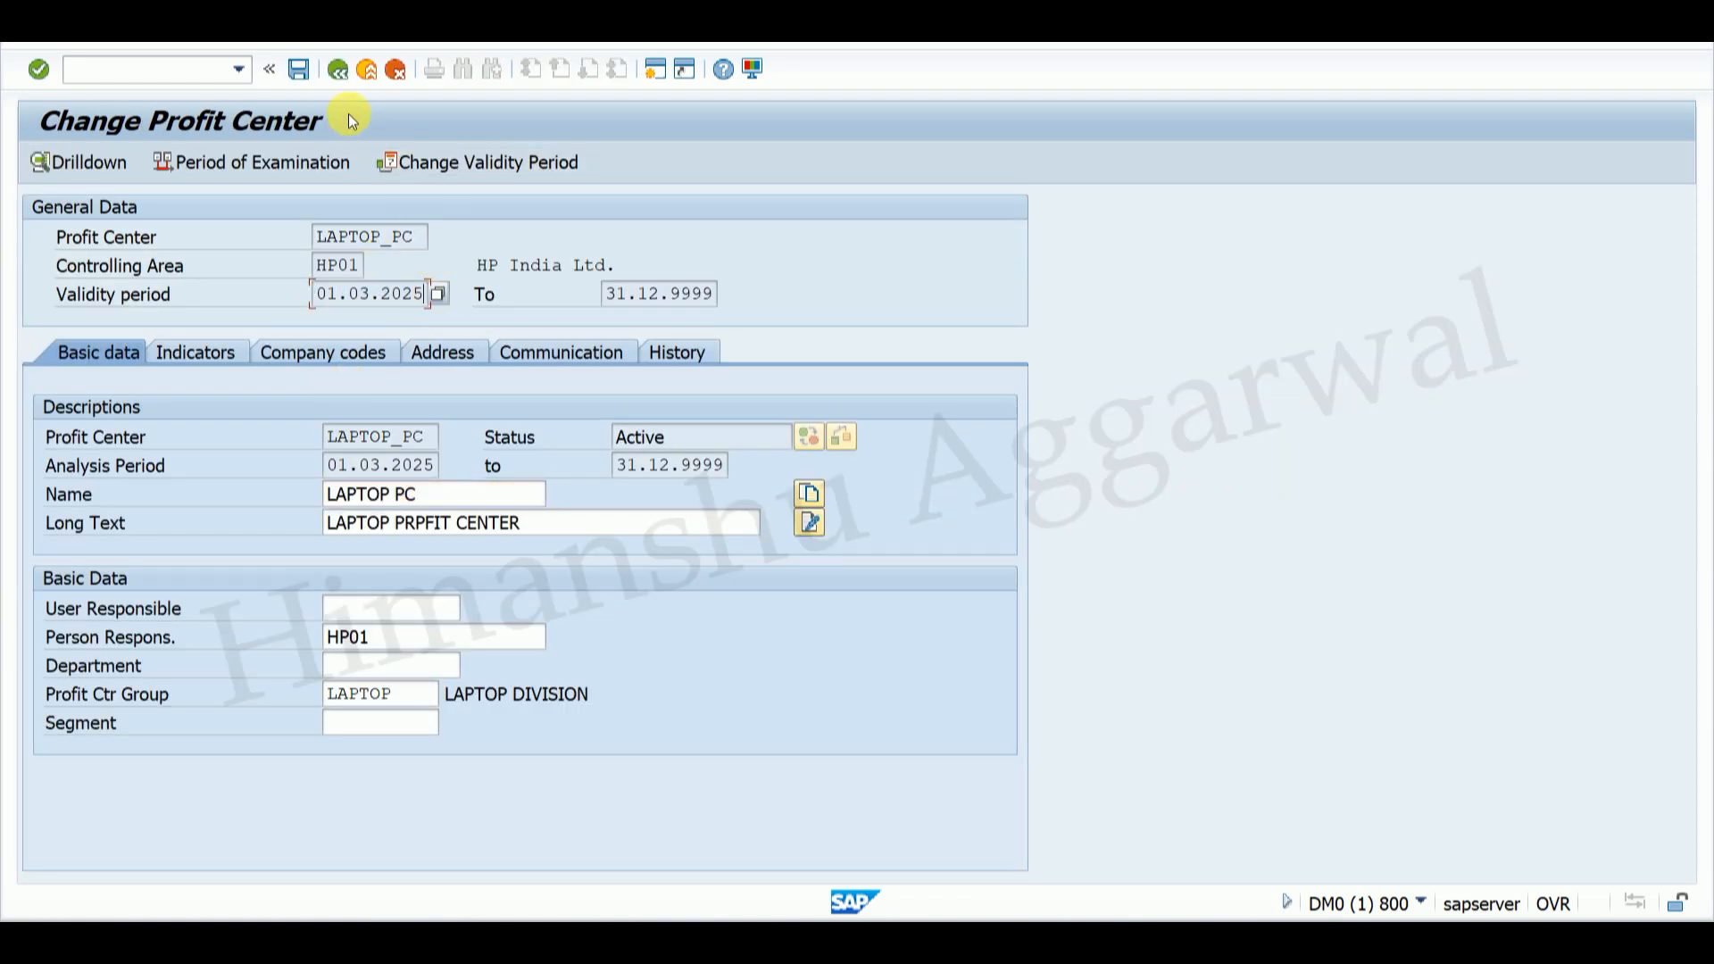
{"action": "left_click", "coordinate": [337, 69]}
Step: Consult the Word question, then reopen LAPTOP_PC in KE52 Change Profit Center
{"action": "left_click", "coordinate": [1237, 942]}
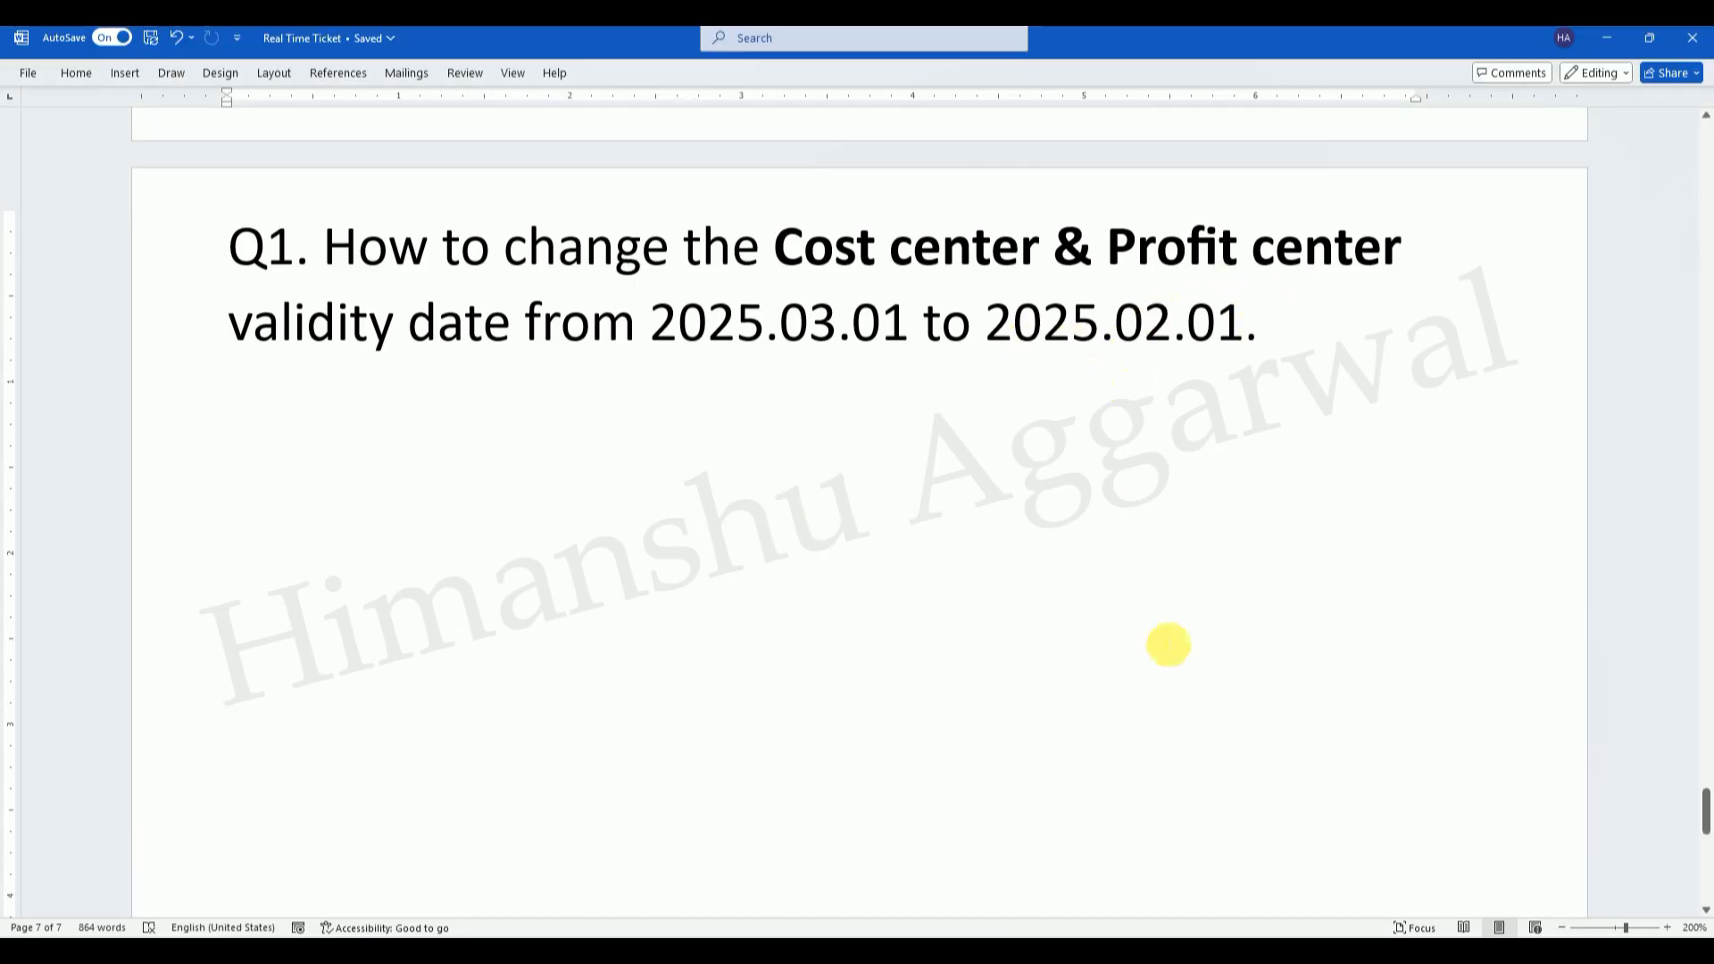
{"action": "mouse_move", "coordinate": [1116, 945]}
{"action": "left_click", "coordinate": [1181, 866]}
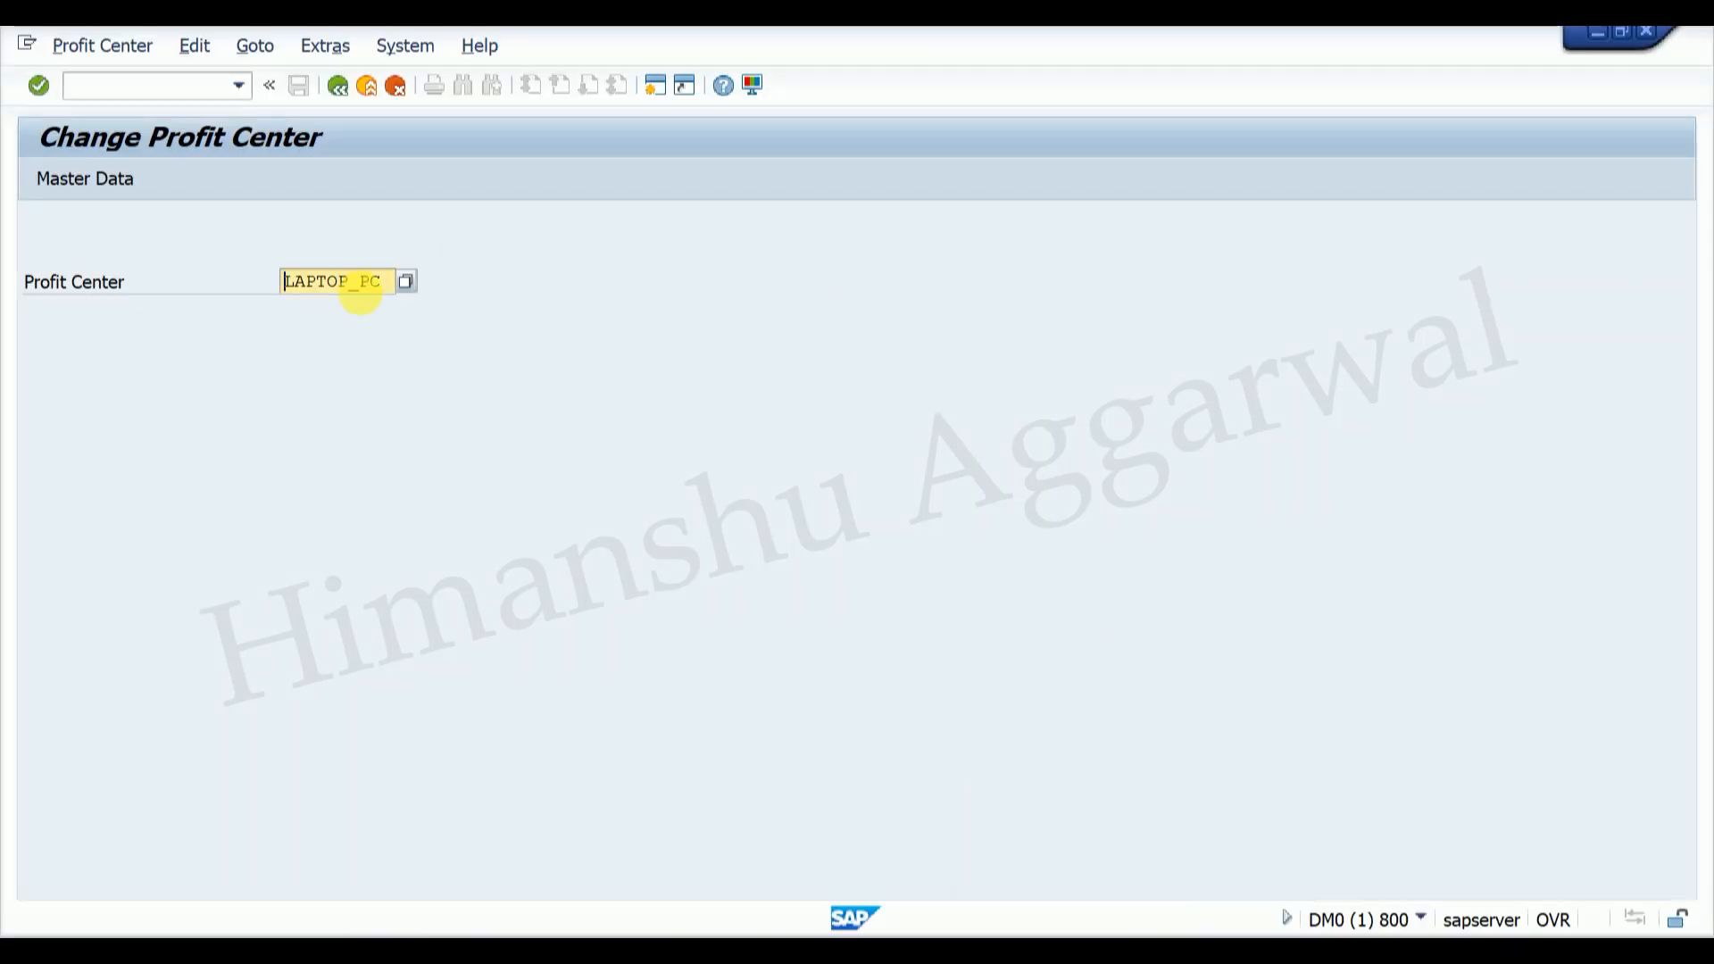
{"action": "left_click", "coordinate": [338, 84]}
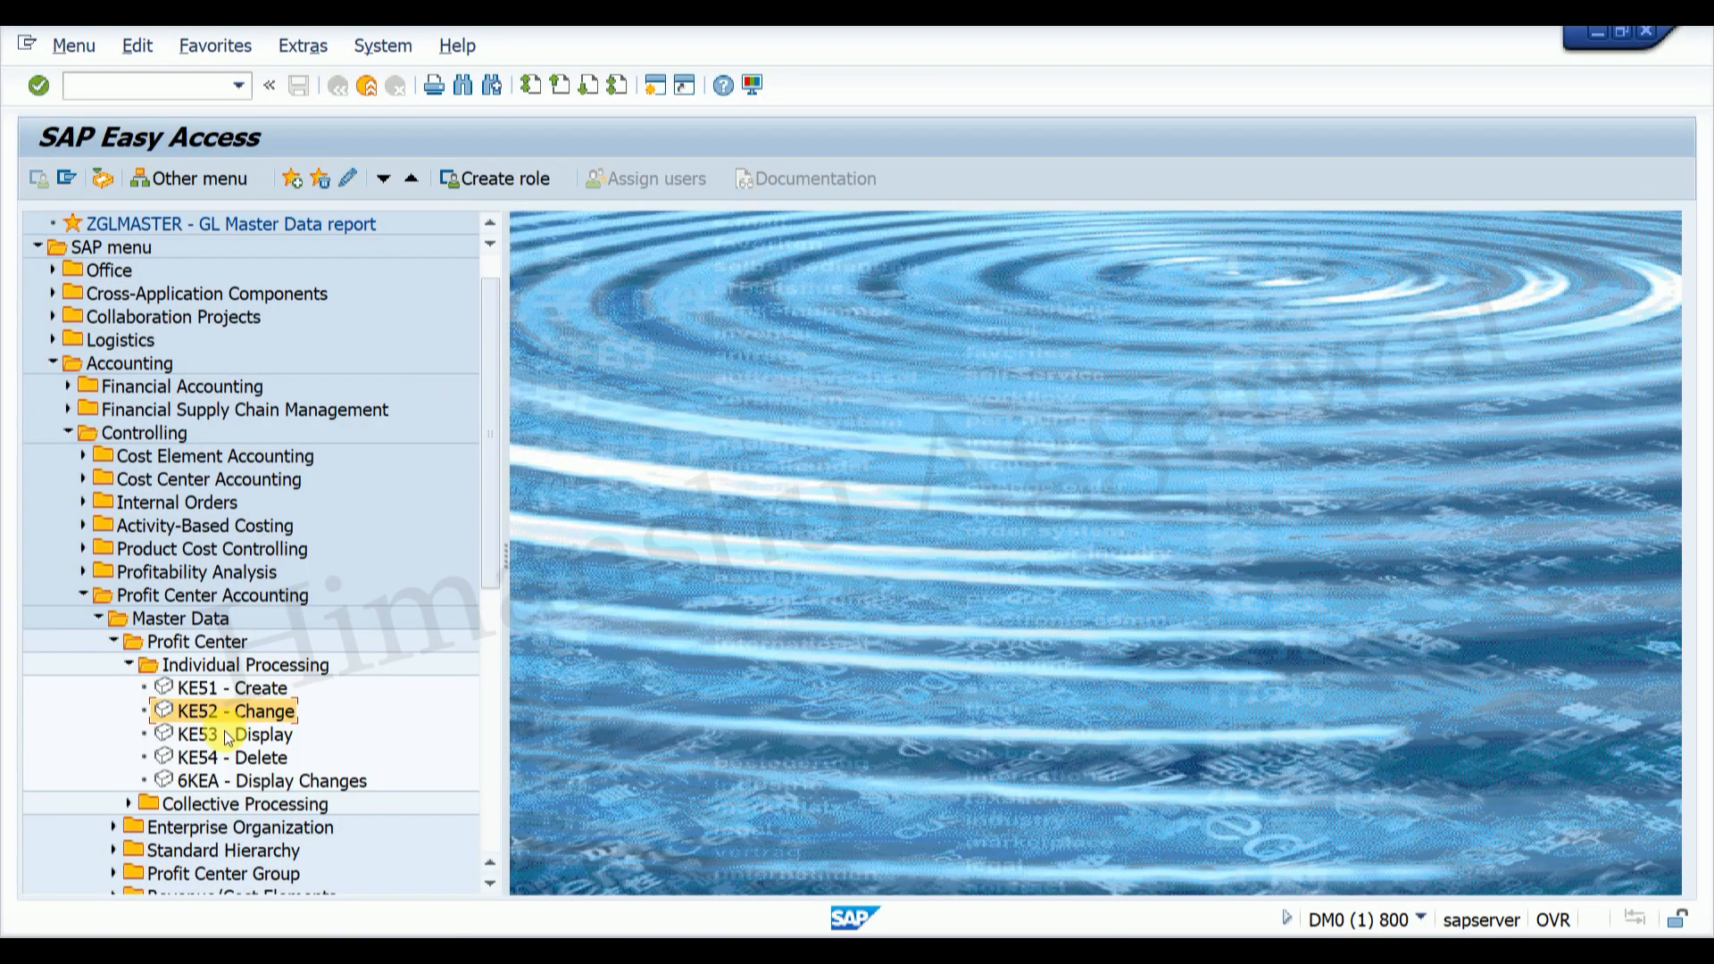
{"action": "left_click", "coordinate": [206, 692]}
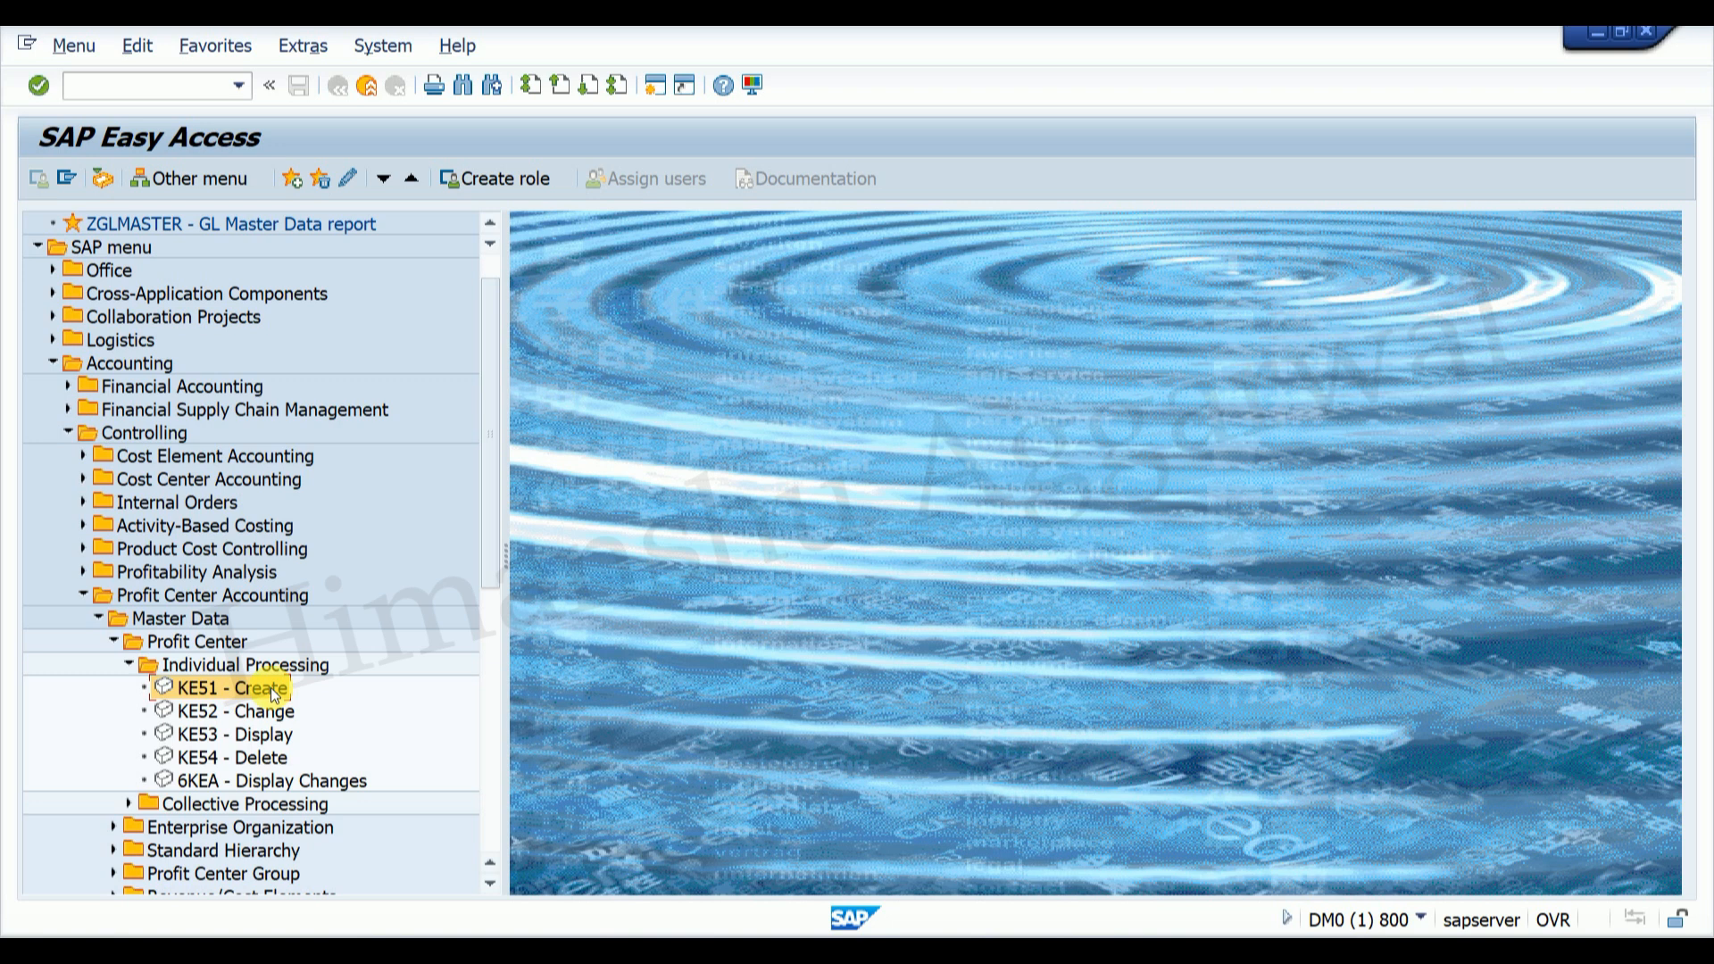
{"action": "double_click", "coordinate": [258, 712]}
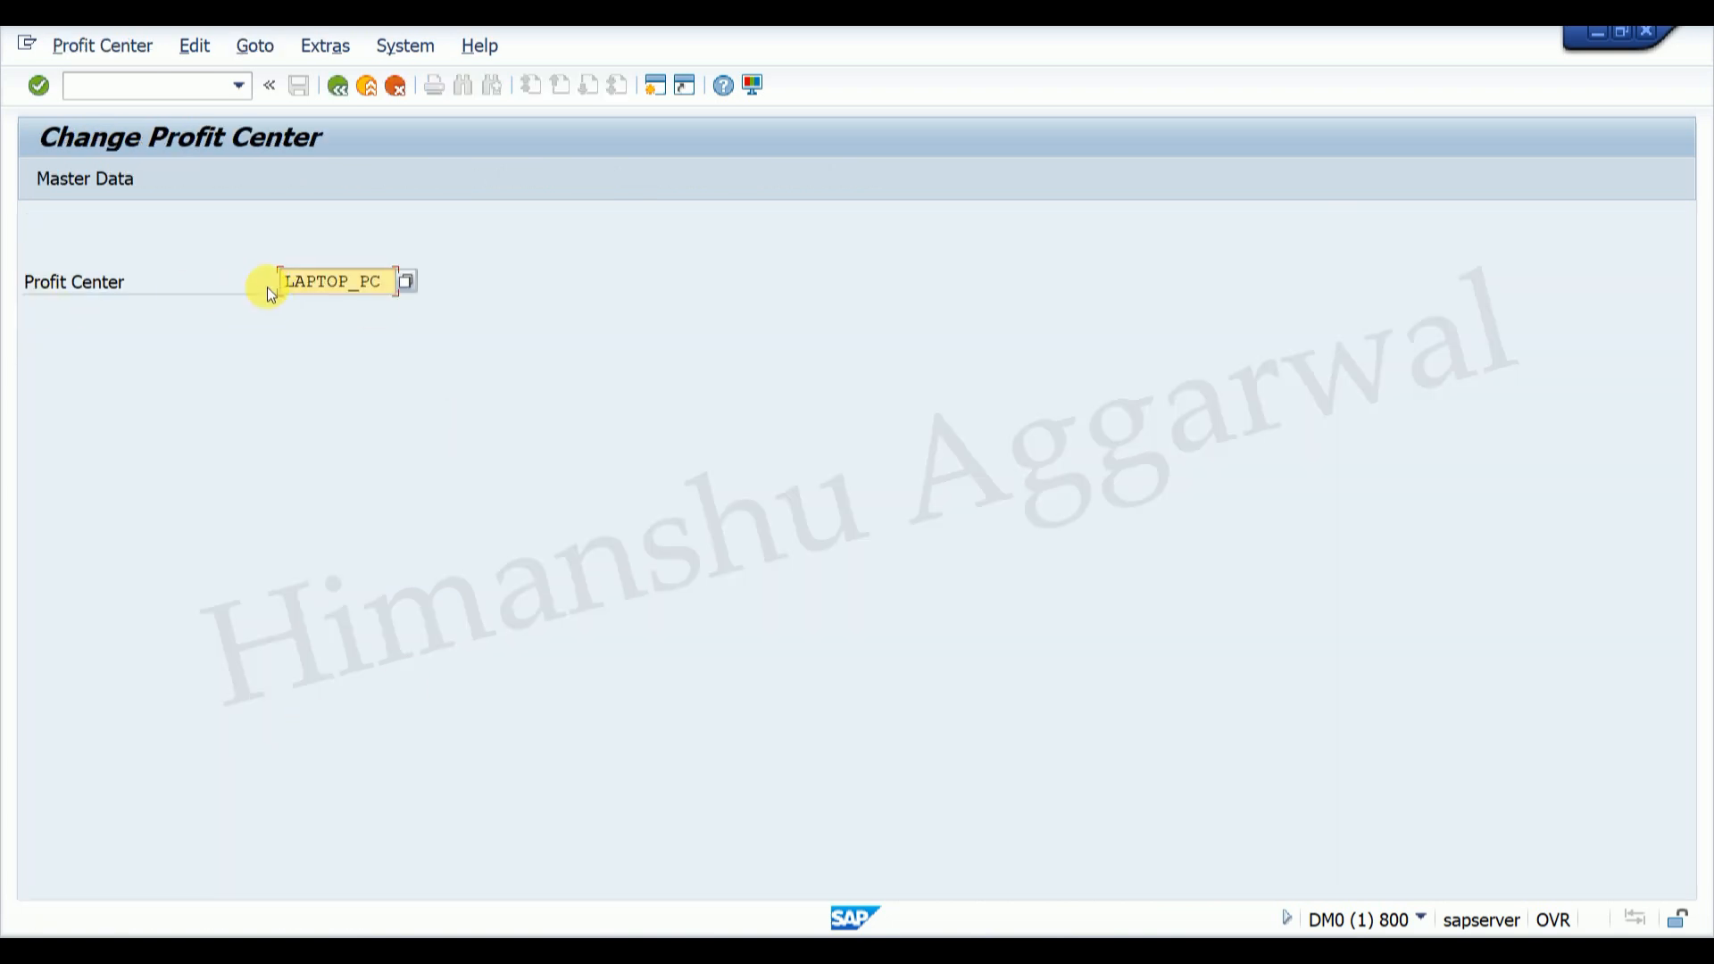
{"action": "key", "text": "Return"}
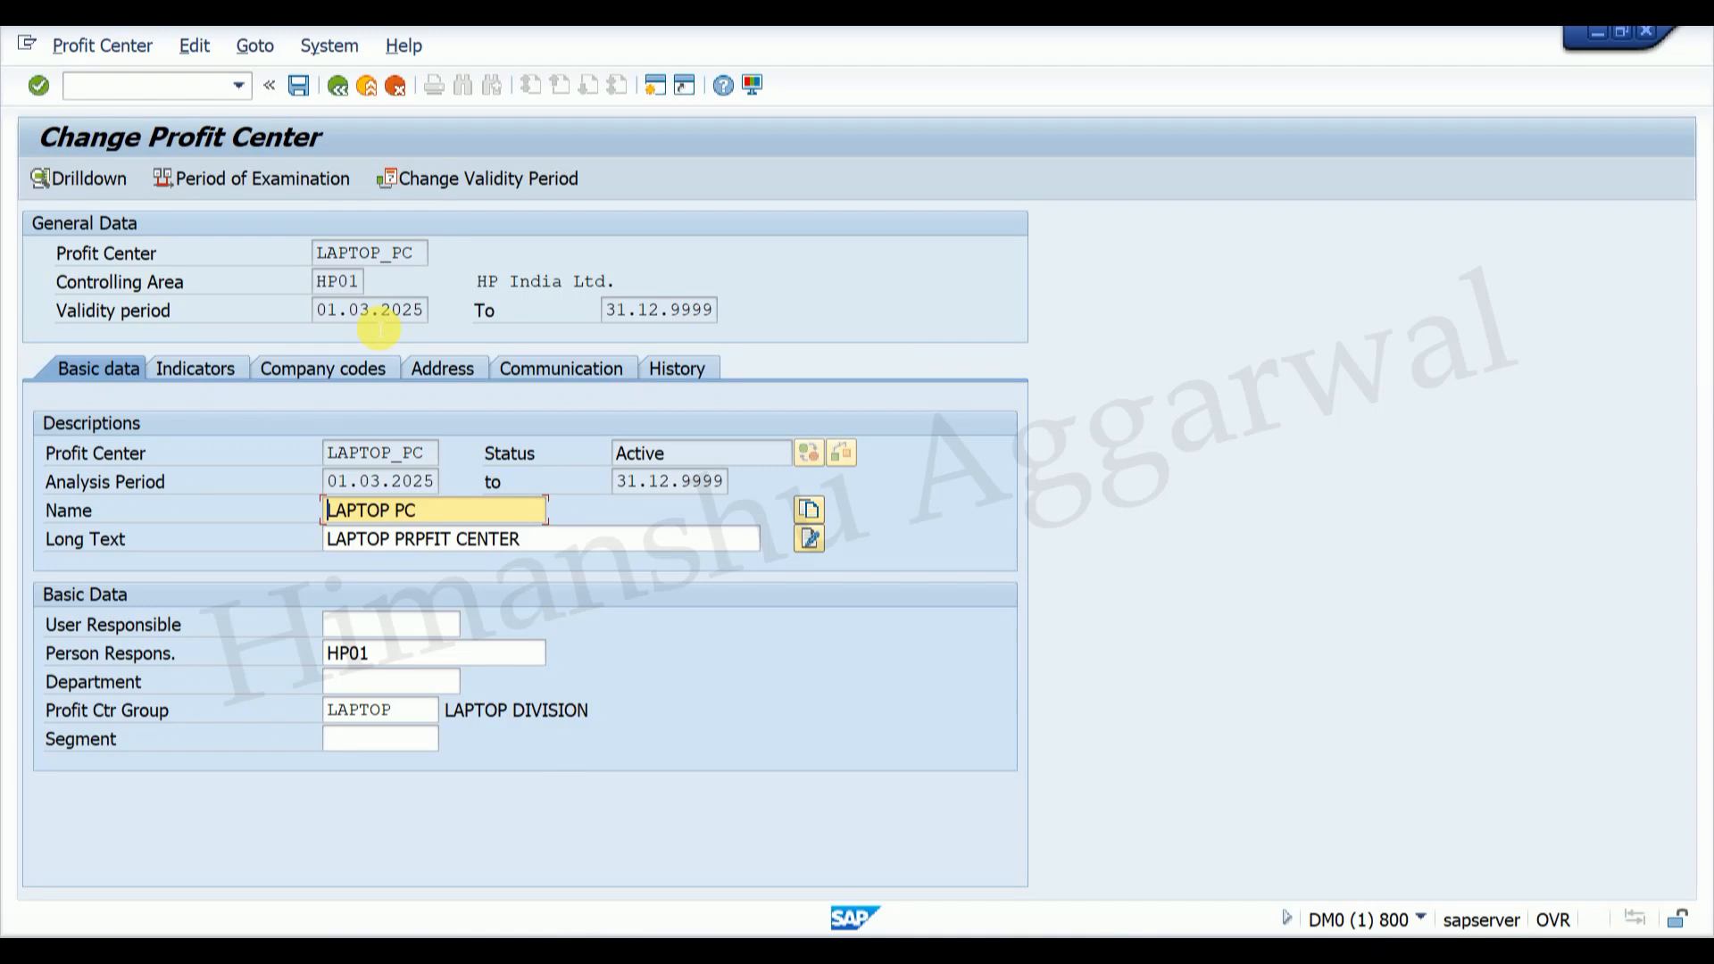
Step: Change LAPTOP_PC's validity start to 01.02.2025 in the validity period dialog
{"action": "left_click", "coordinate": [204, 46]}
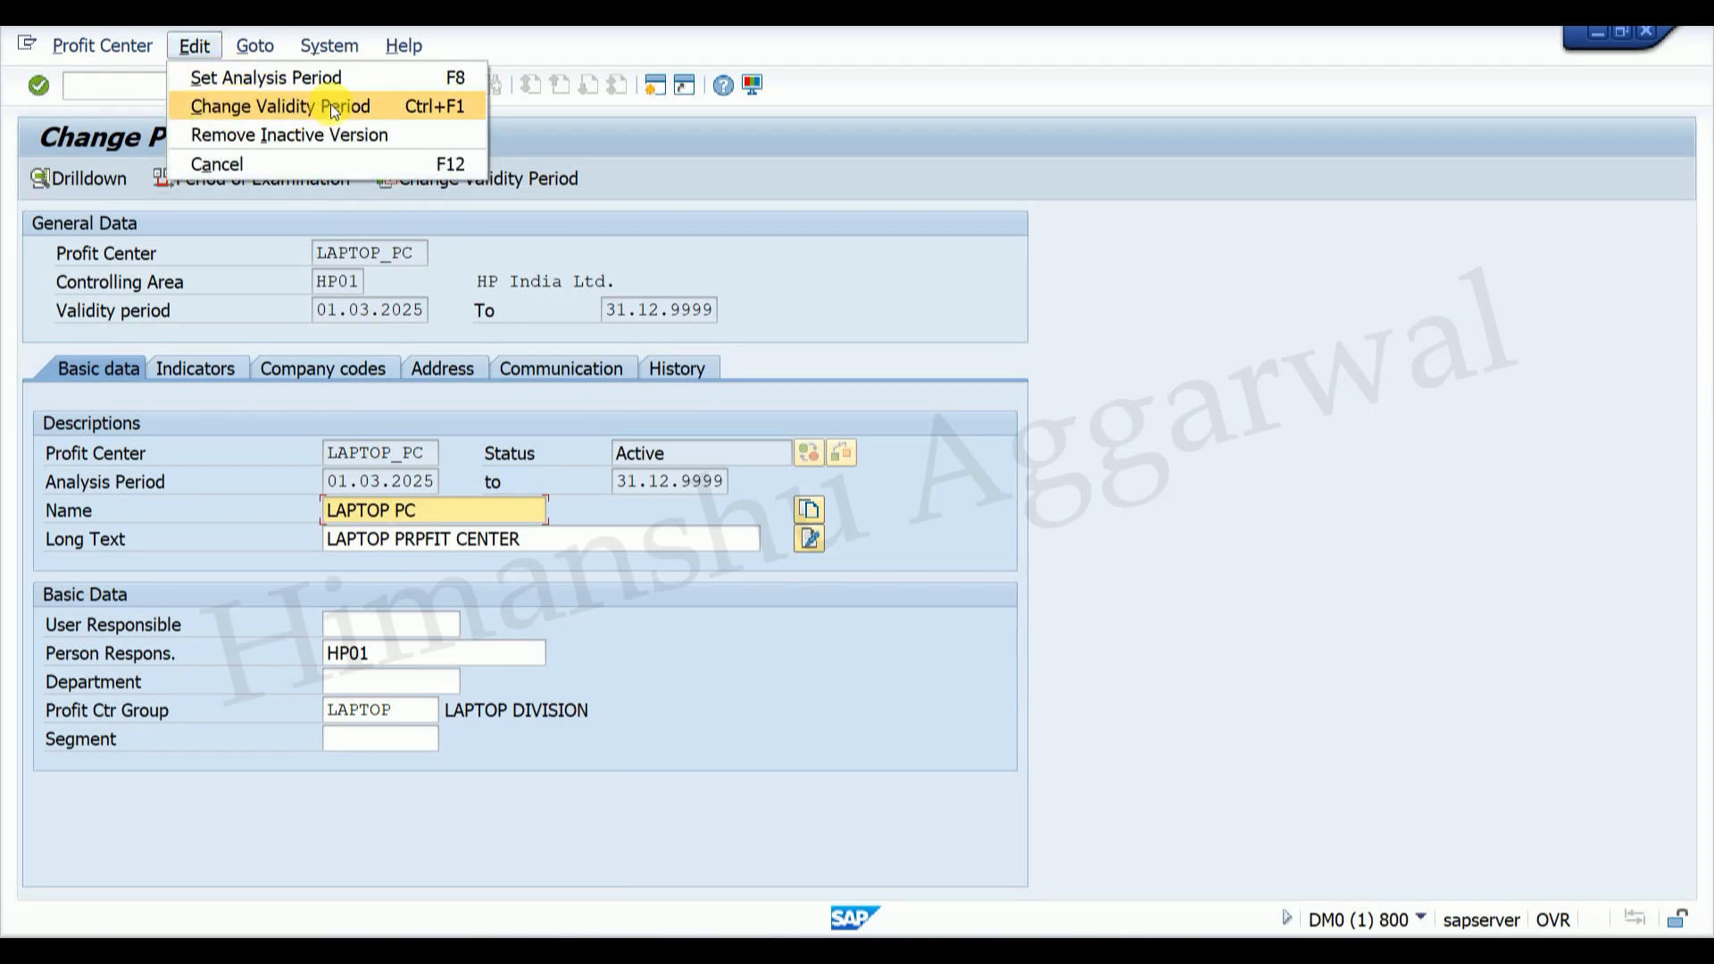
{"action": "left_click", "coordinate": [650, 222]}
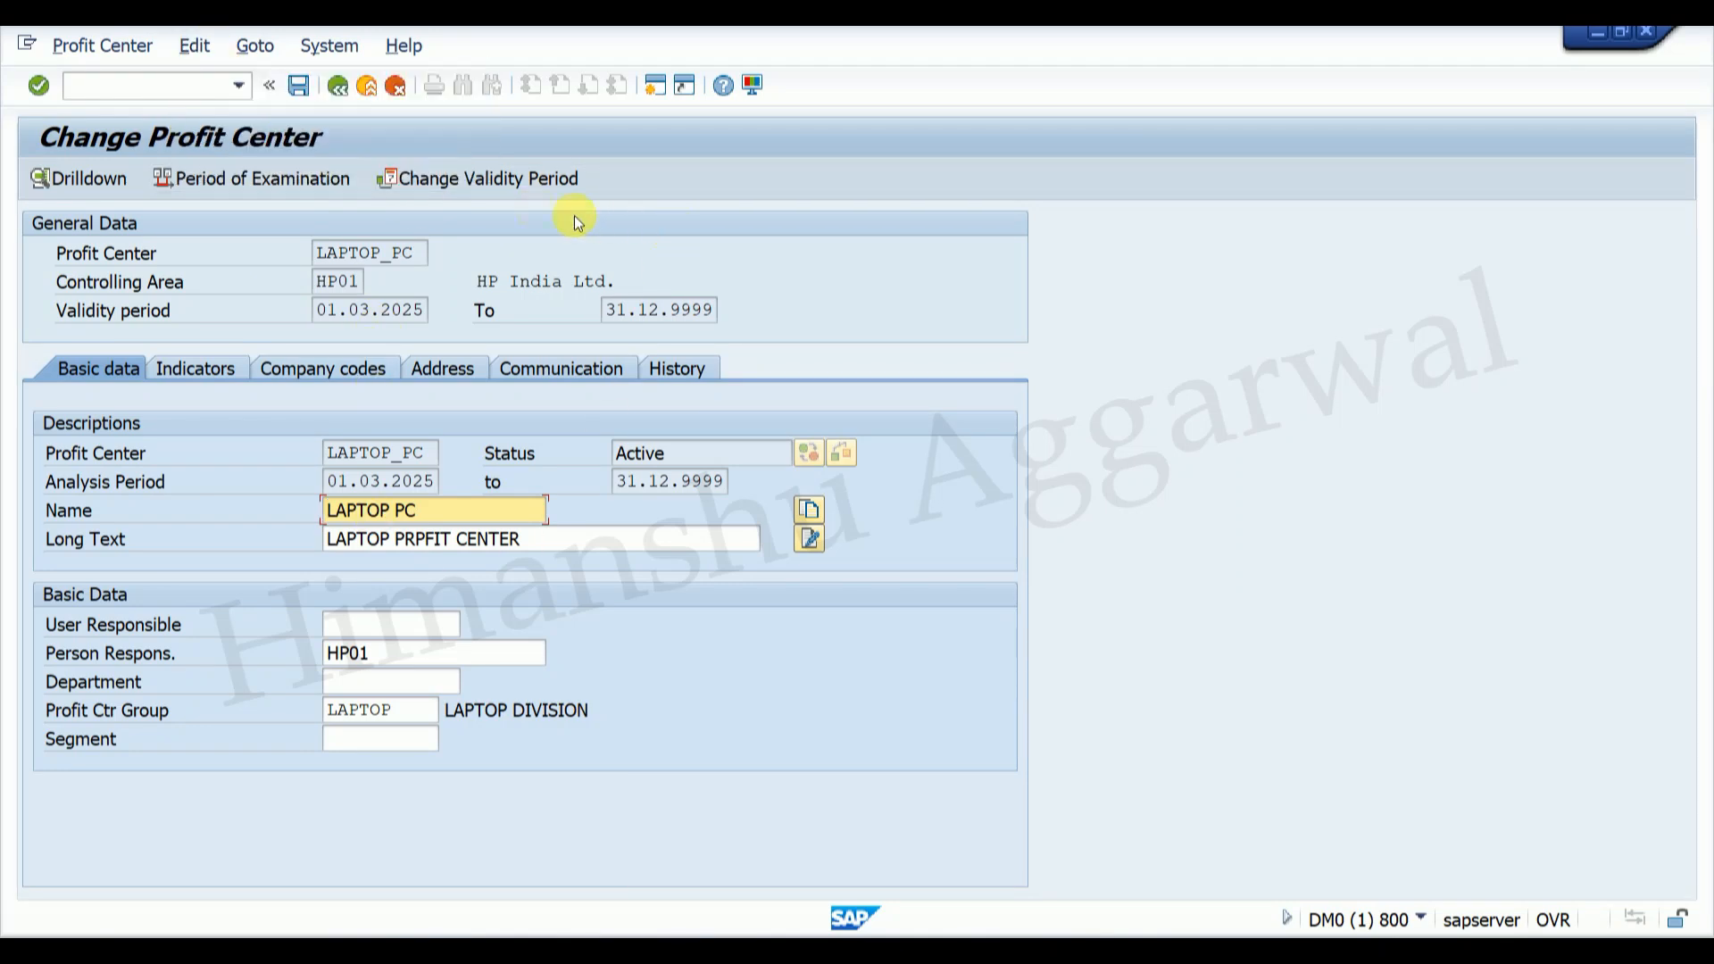
{"action": "left_click", "coordinate": [486, 177]}
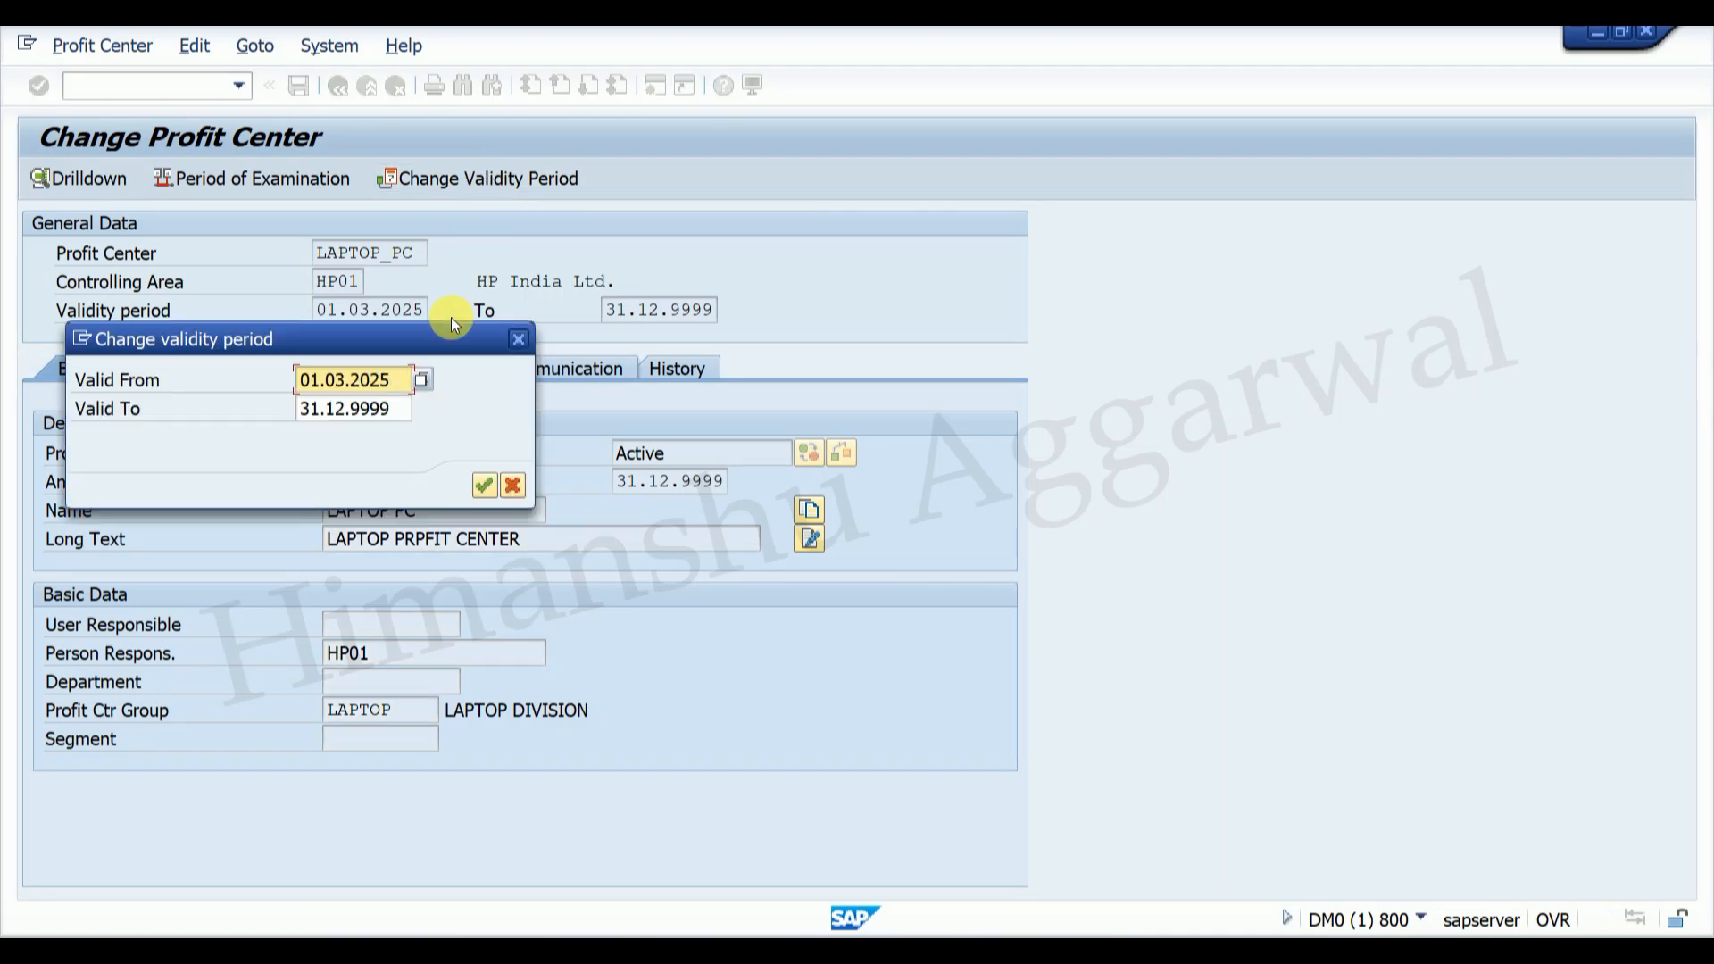
{"action": "left_click_drag", "start_coordinate": [448, 337], "coordinate": [682, 530]}
{"action": "left_click", "coordinate": [573, 572]}
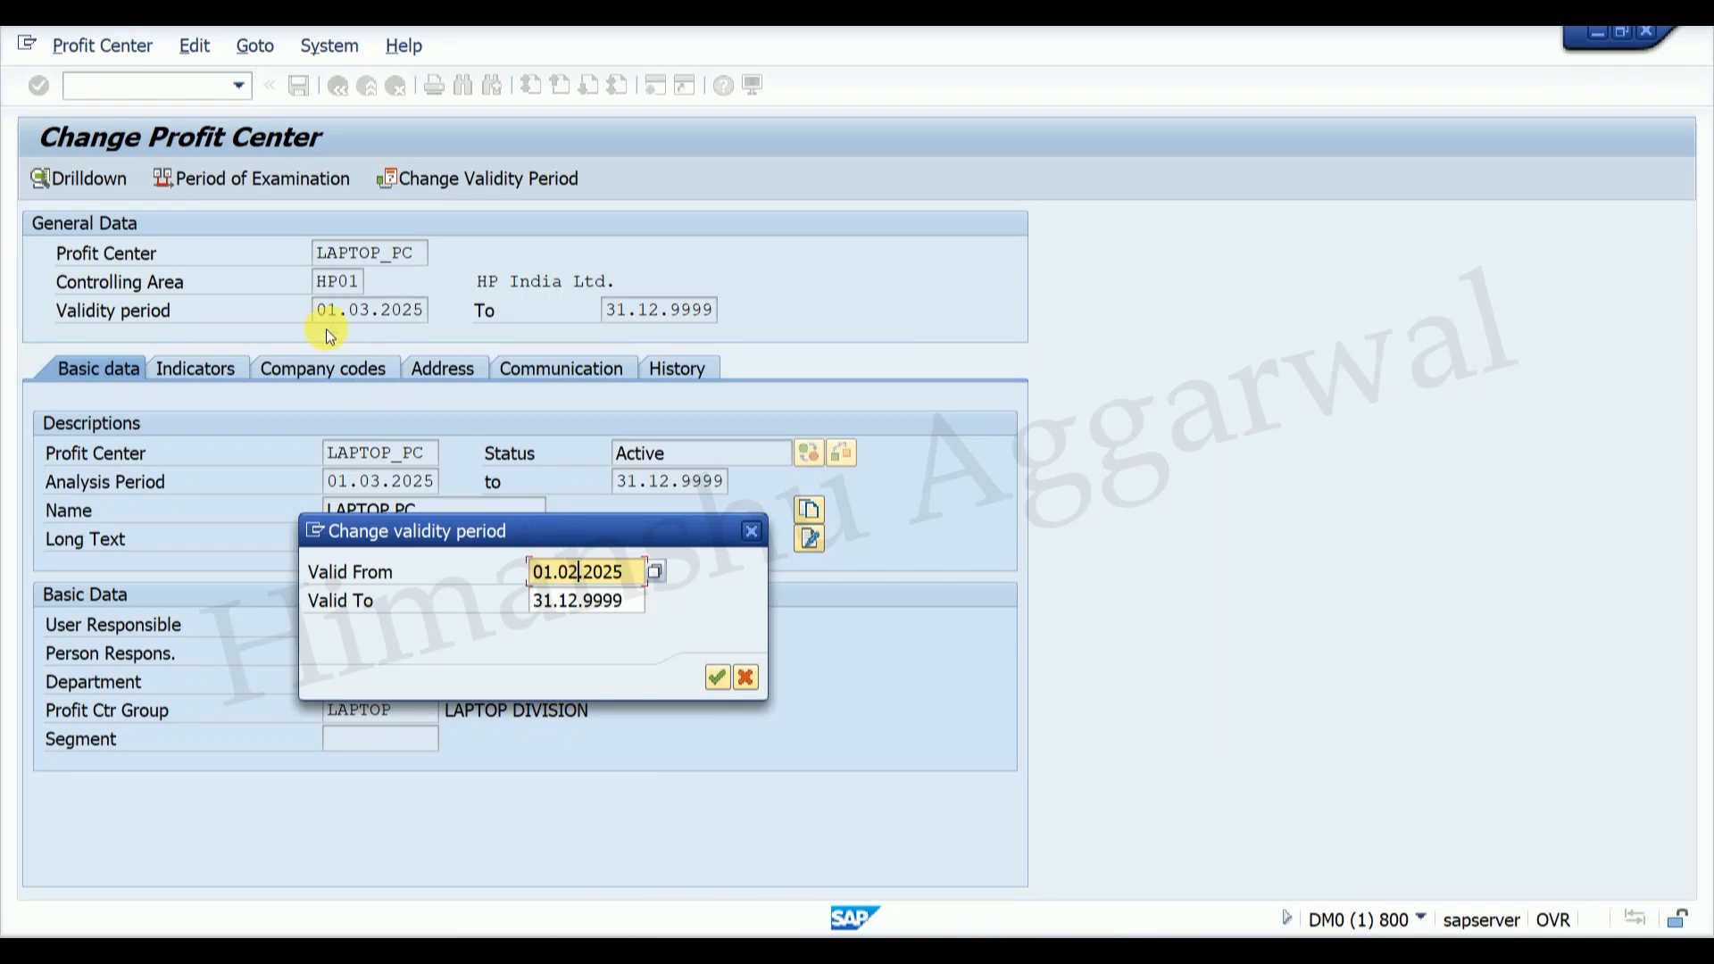
{"action": "type", "text": "2"}
{"action": "left_click", "coordinate": [718, 682]}
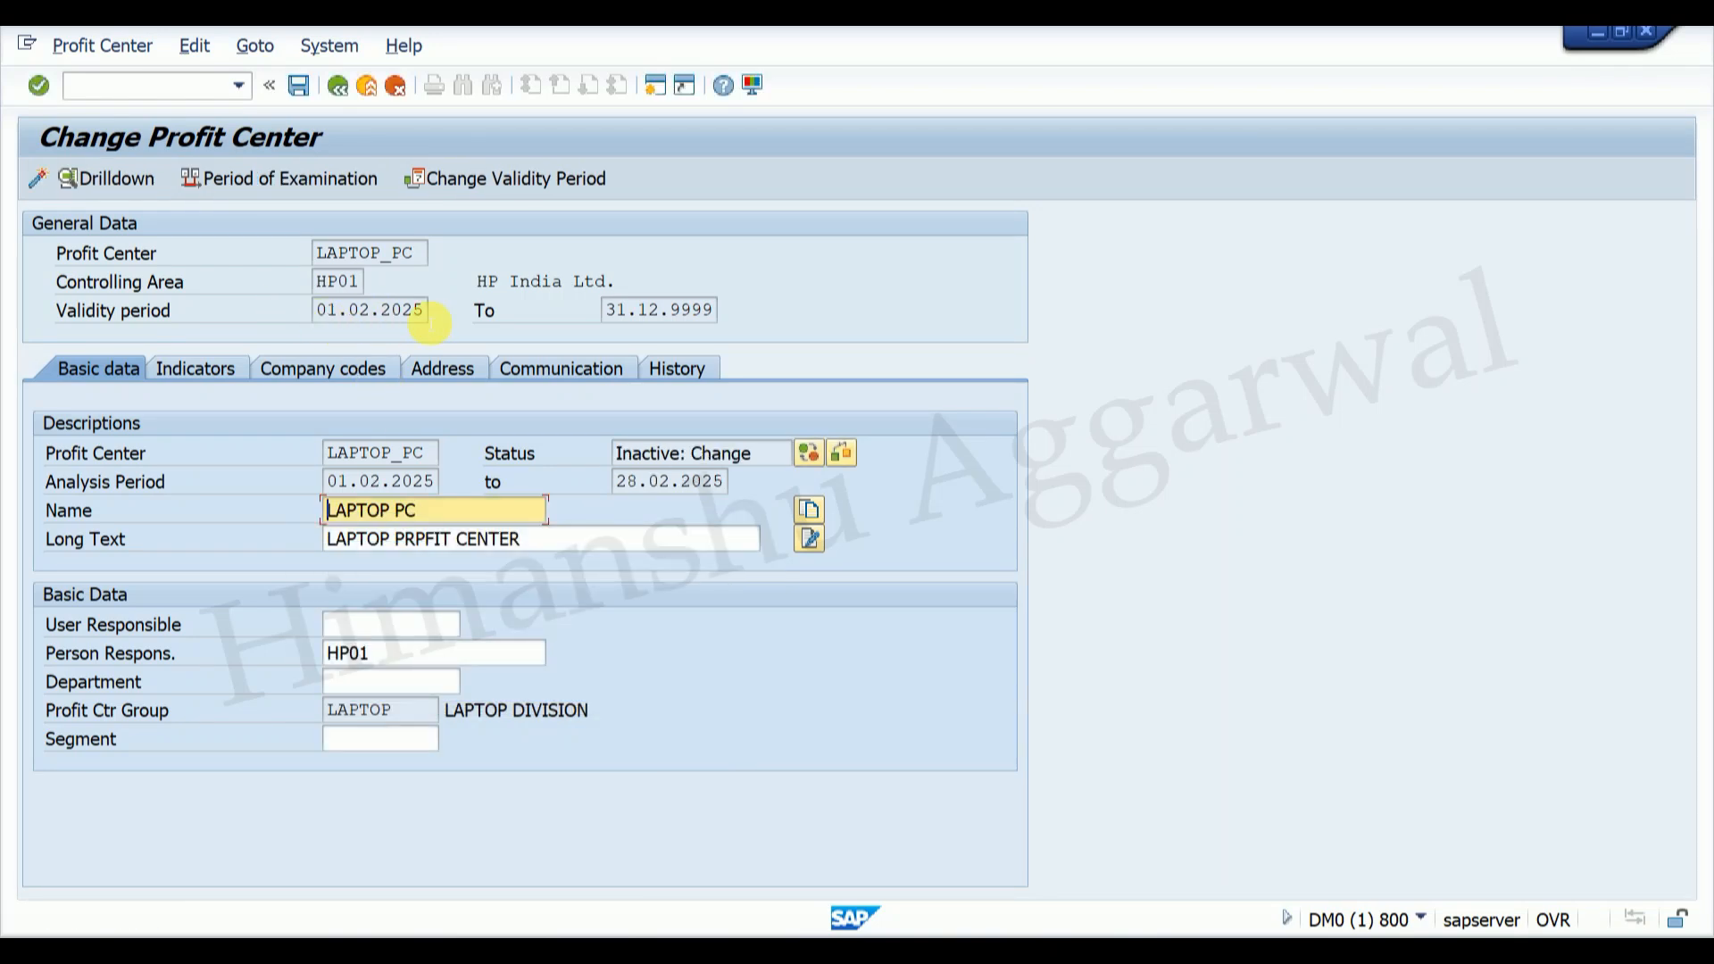
Step: Save and activate profit center LAPTOP_PC, then leave the detail screen
{"action": "left_click", "coordinate": [301, 89]}
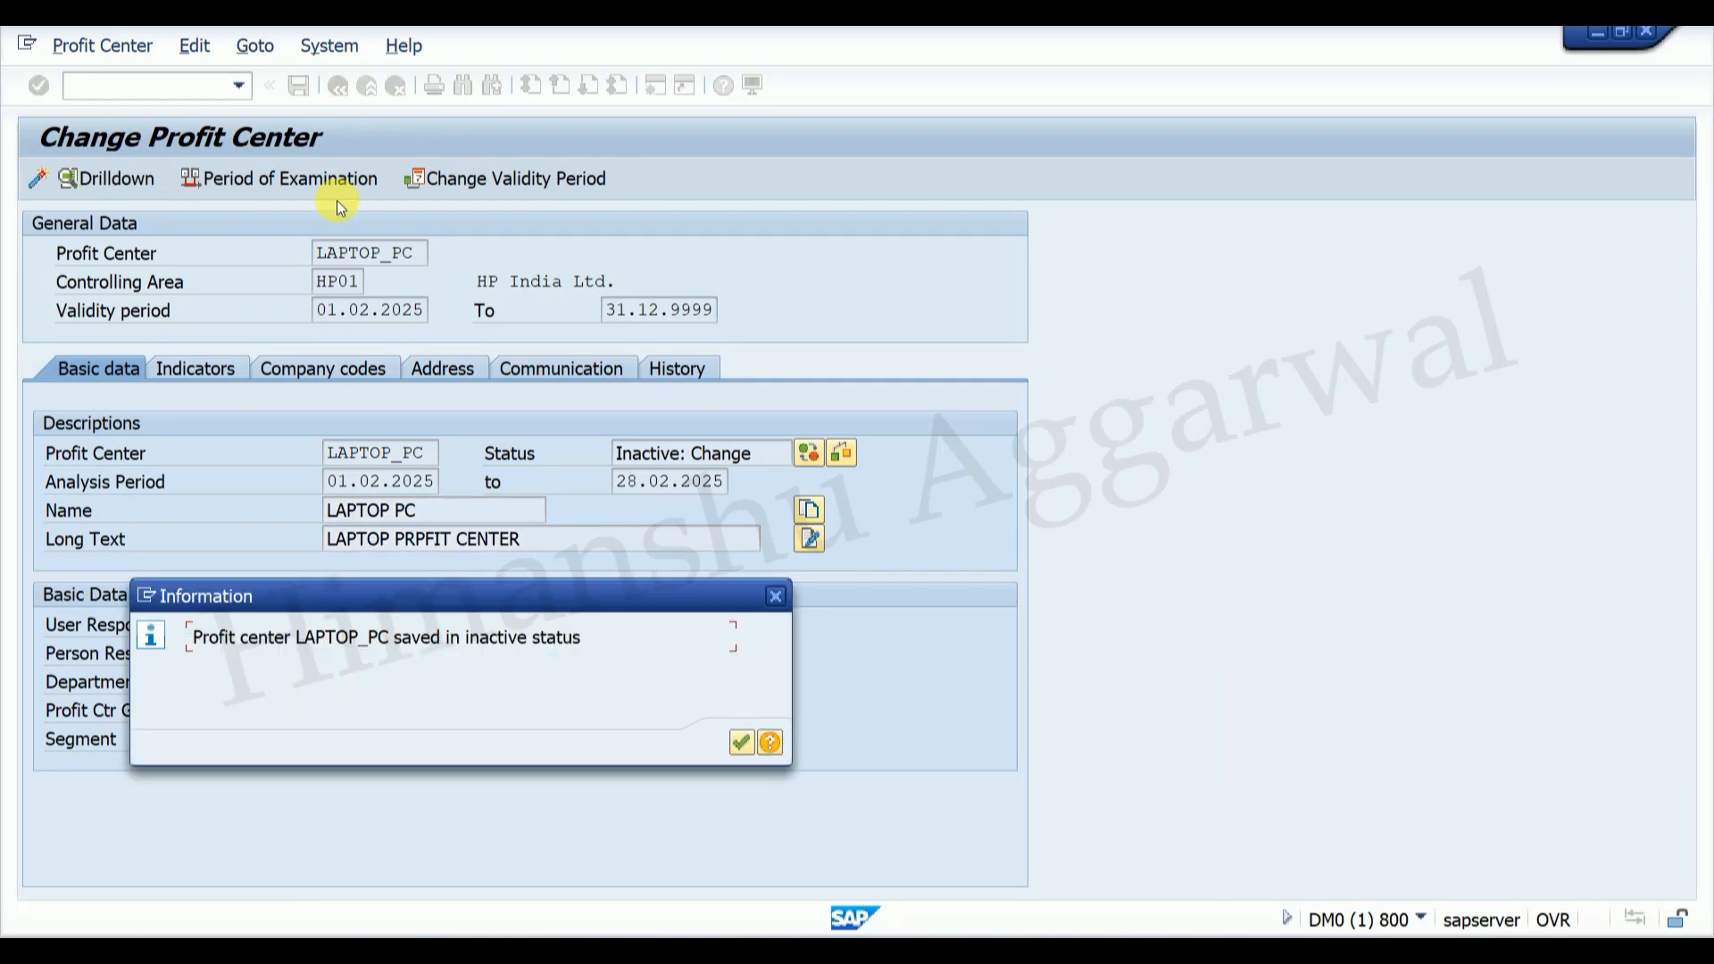
{"action": "left_click", "coordinate": [754, 738]}
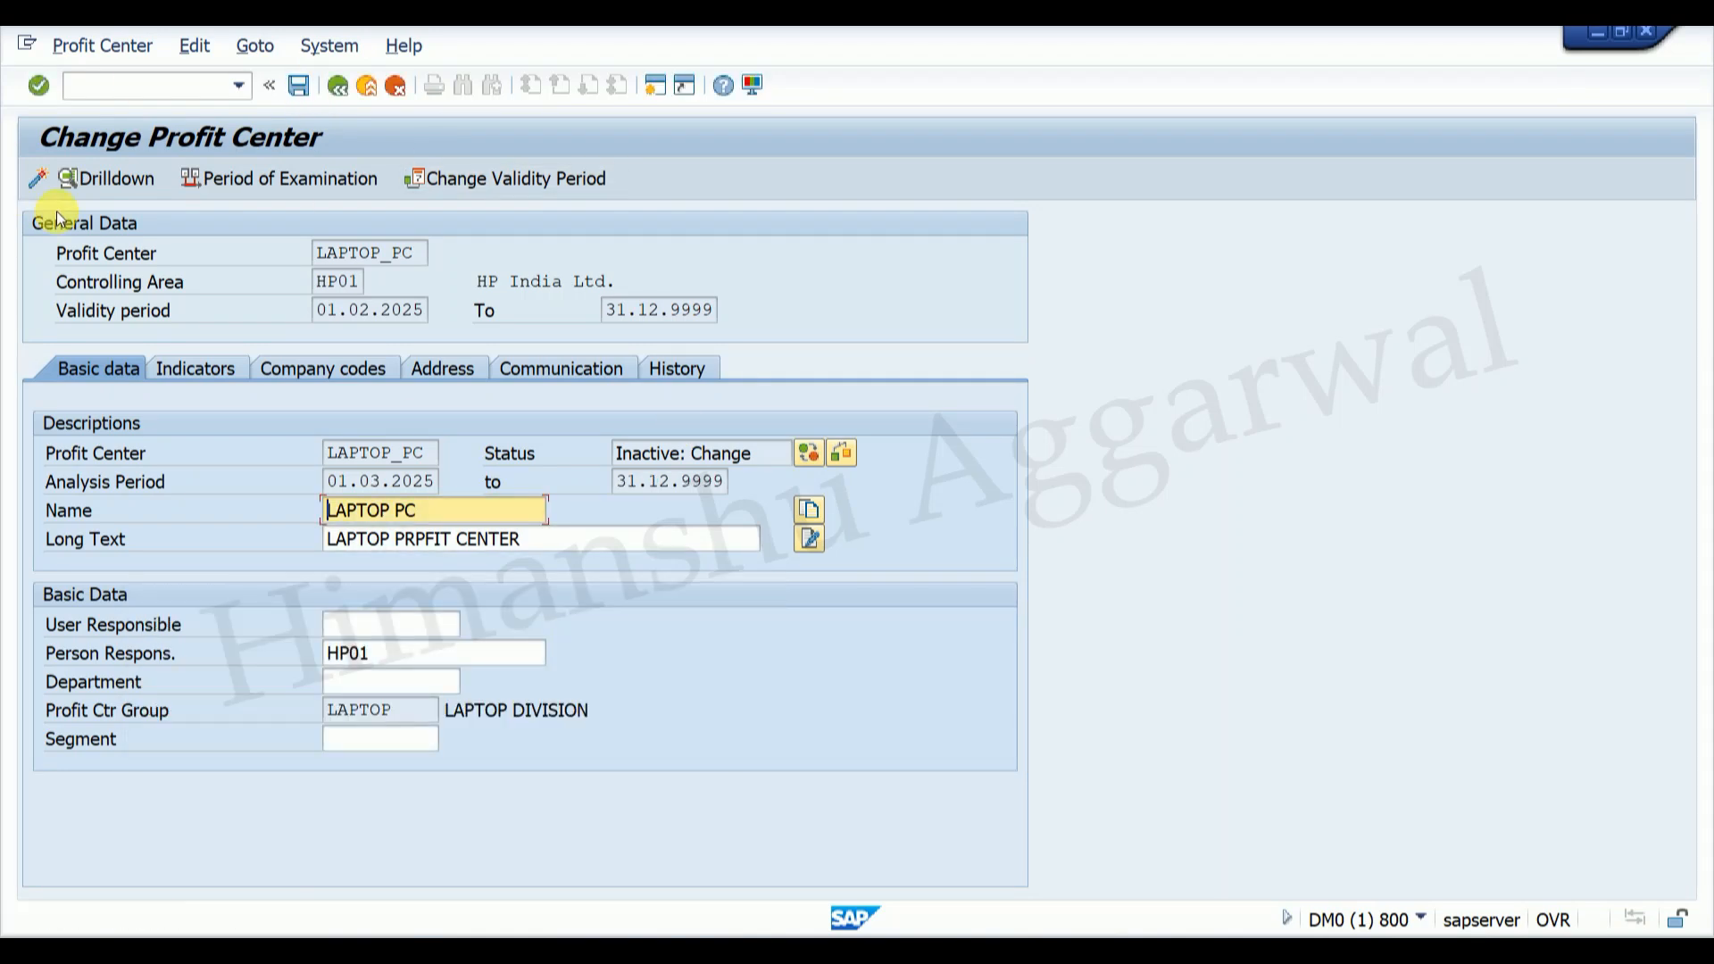
{"action": "left_click", "coordinate": [39, 184]}
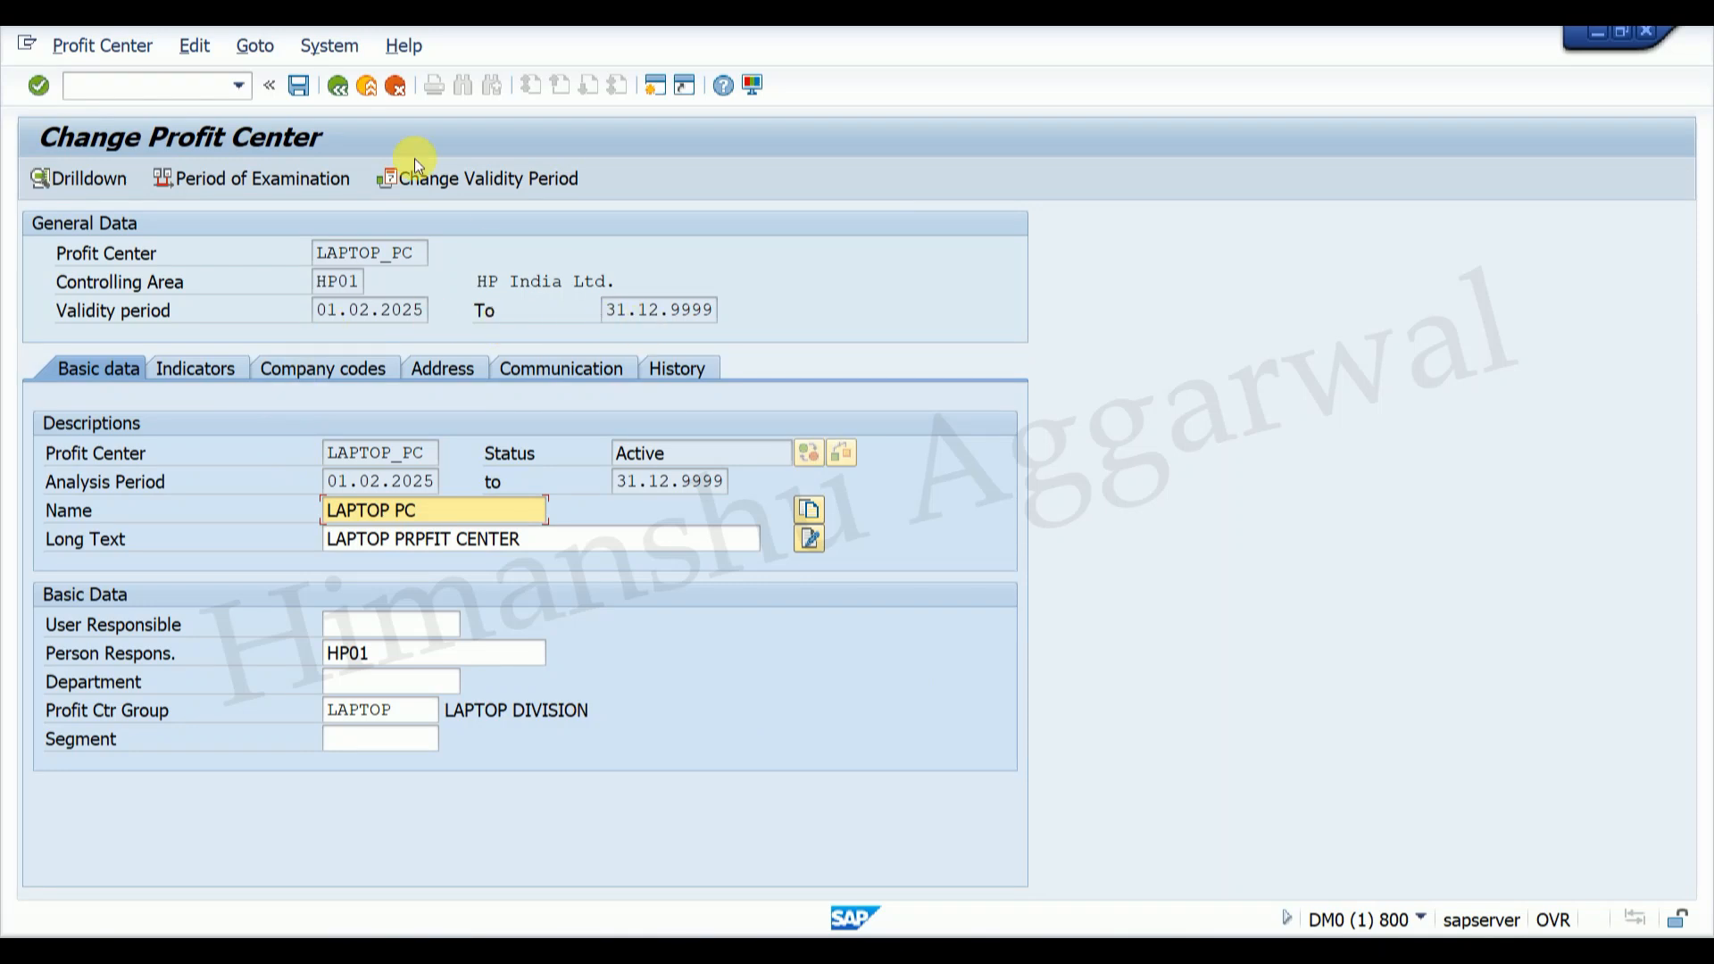
{"action": "left_click", "coordinate": [335, 84]}
{"action": "left_click", "coordinate": [335, 84]}
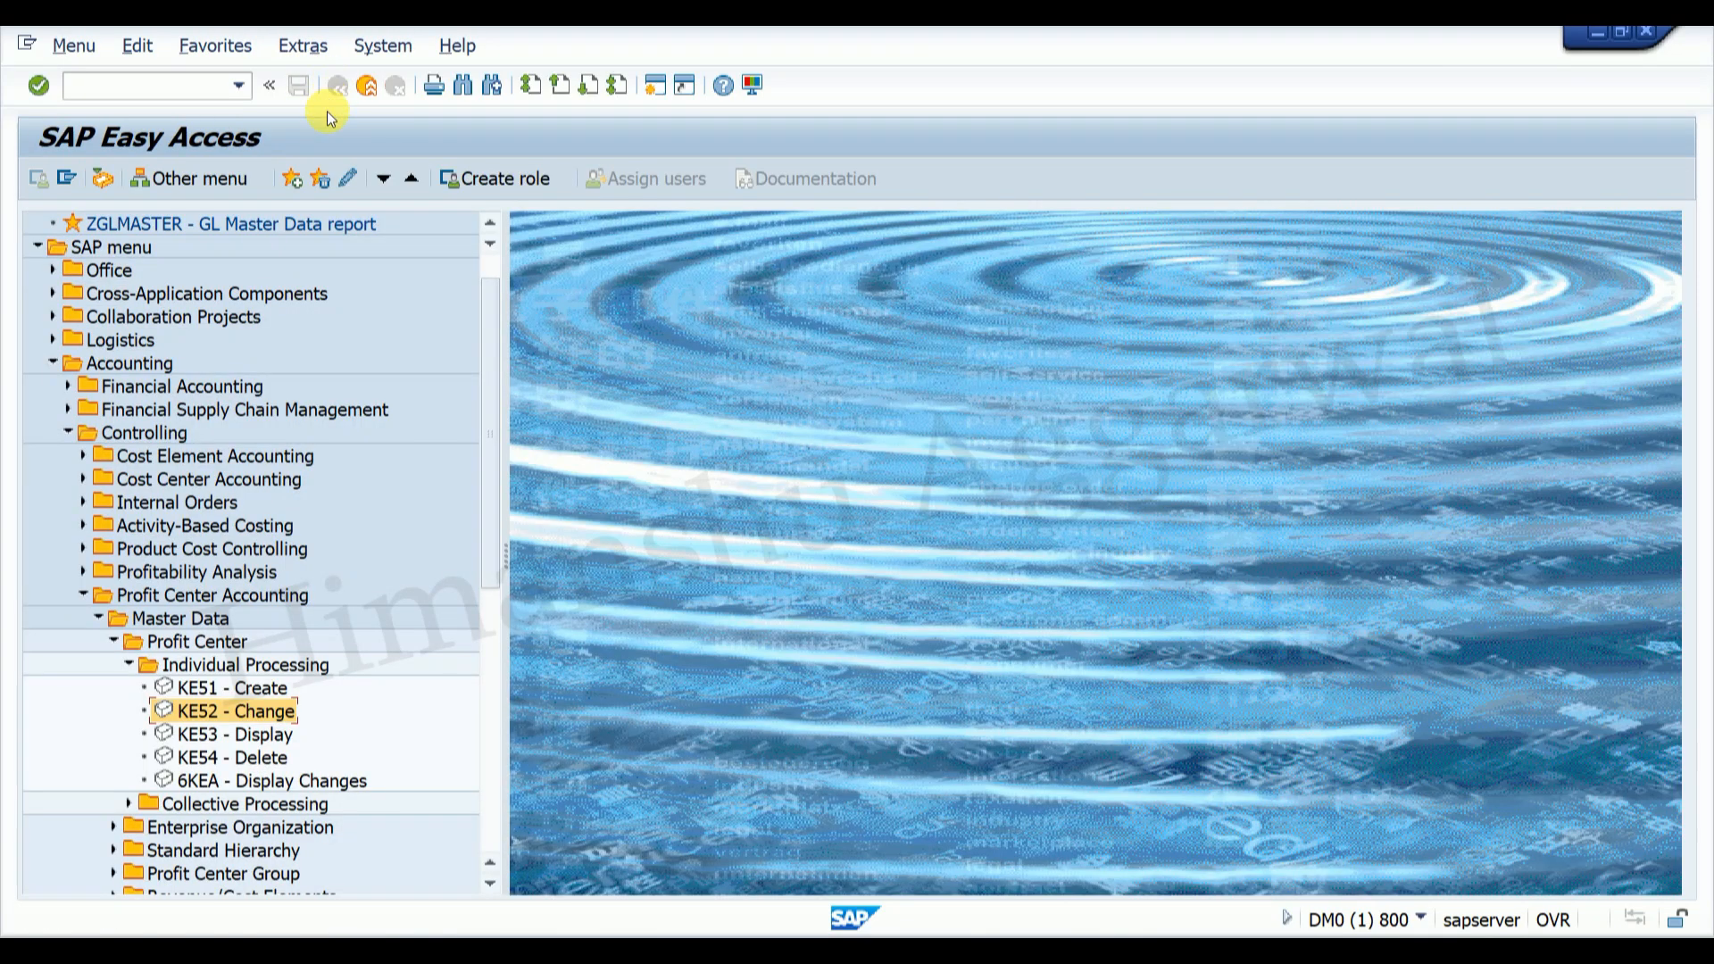
{"action": "left_click", "coordinate": [82, 479]}
{"action": "left_click", "coordinate": [98, 502]}
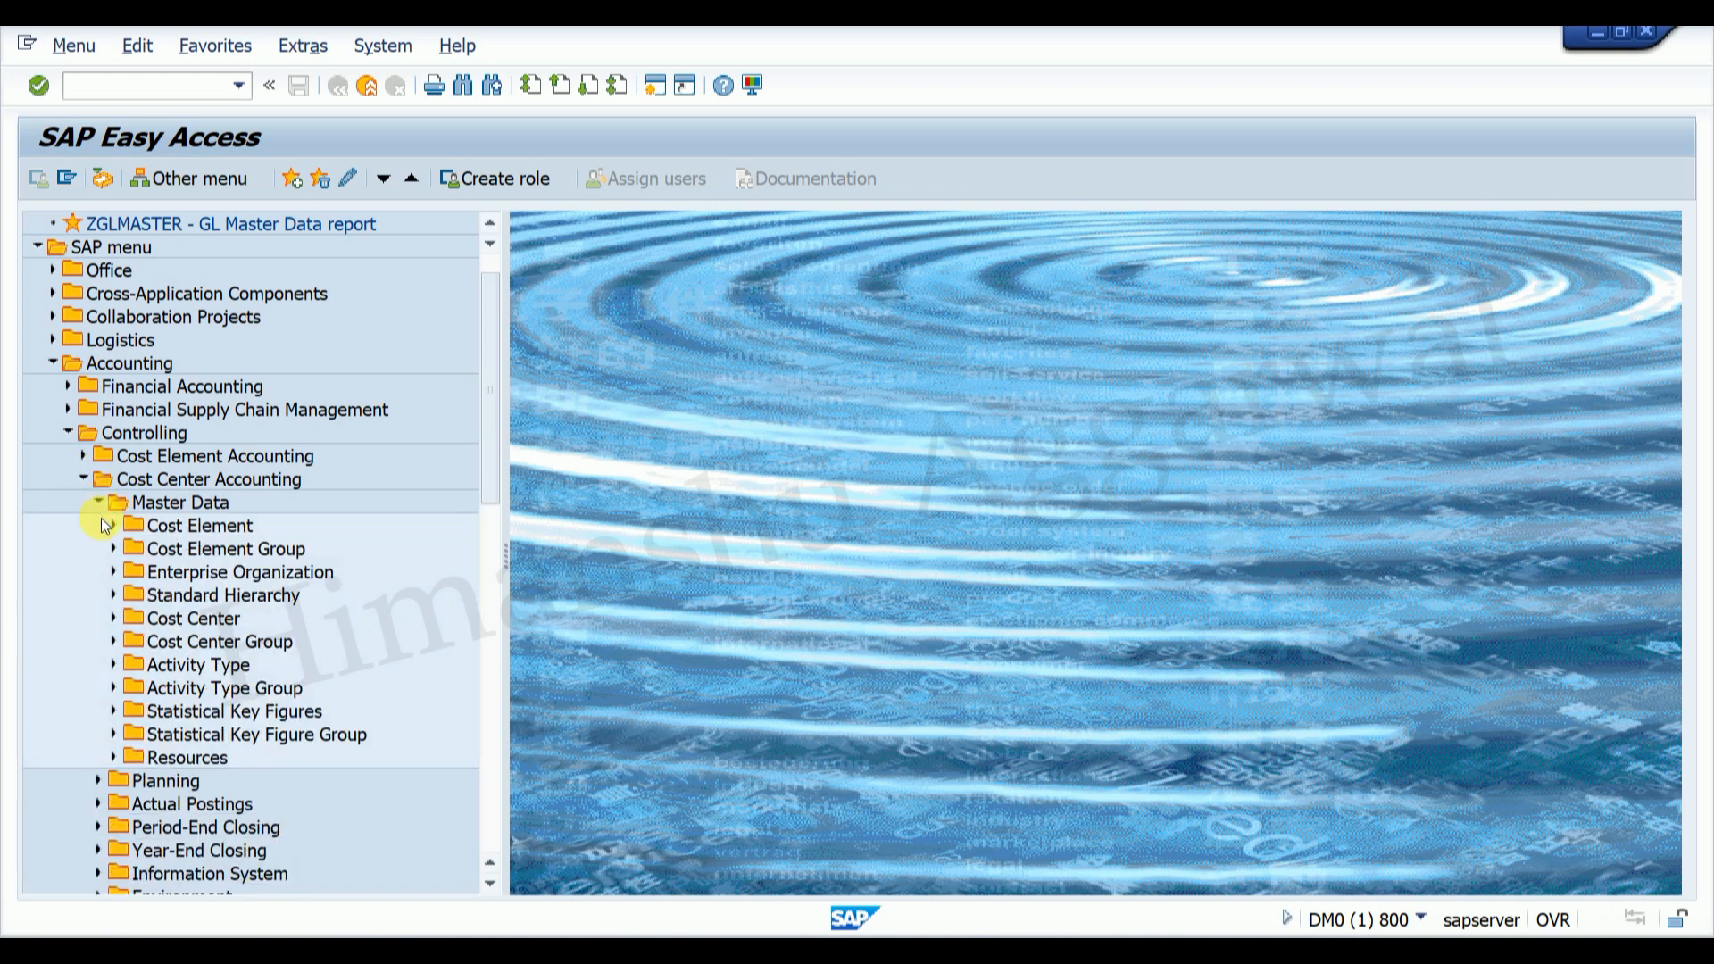
{"action": "left_click", "coordinate": [112, 618]}
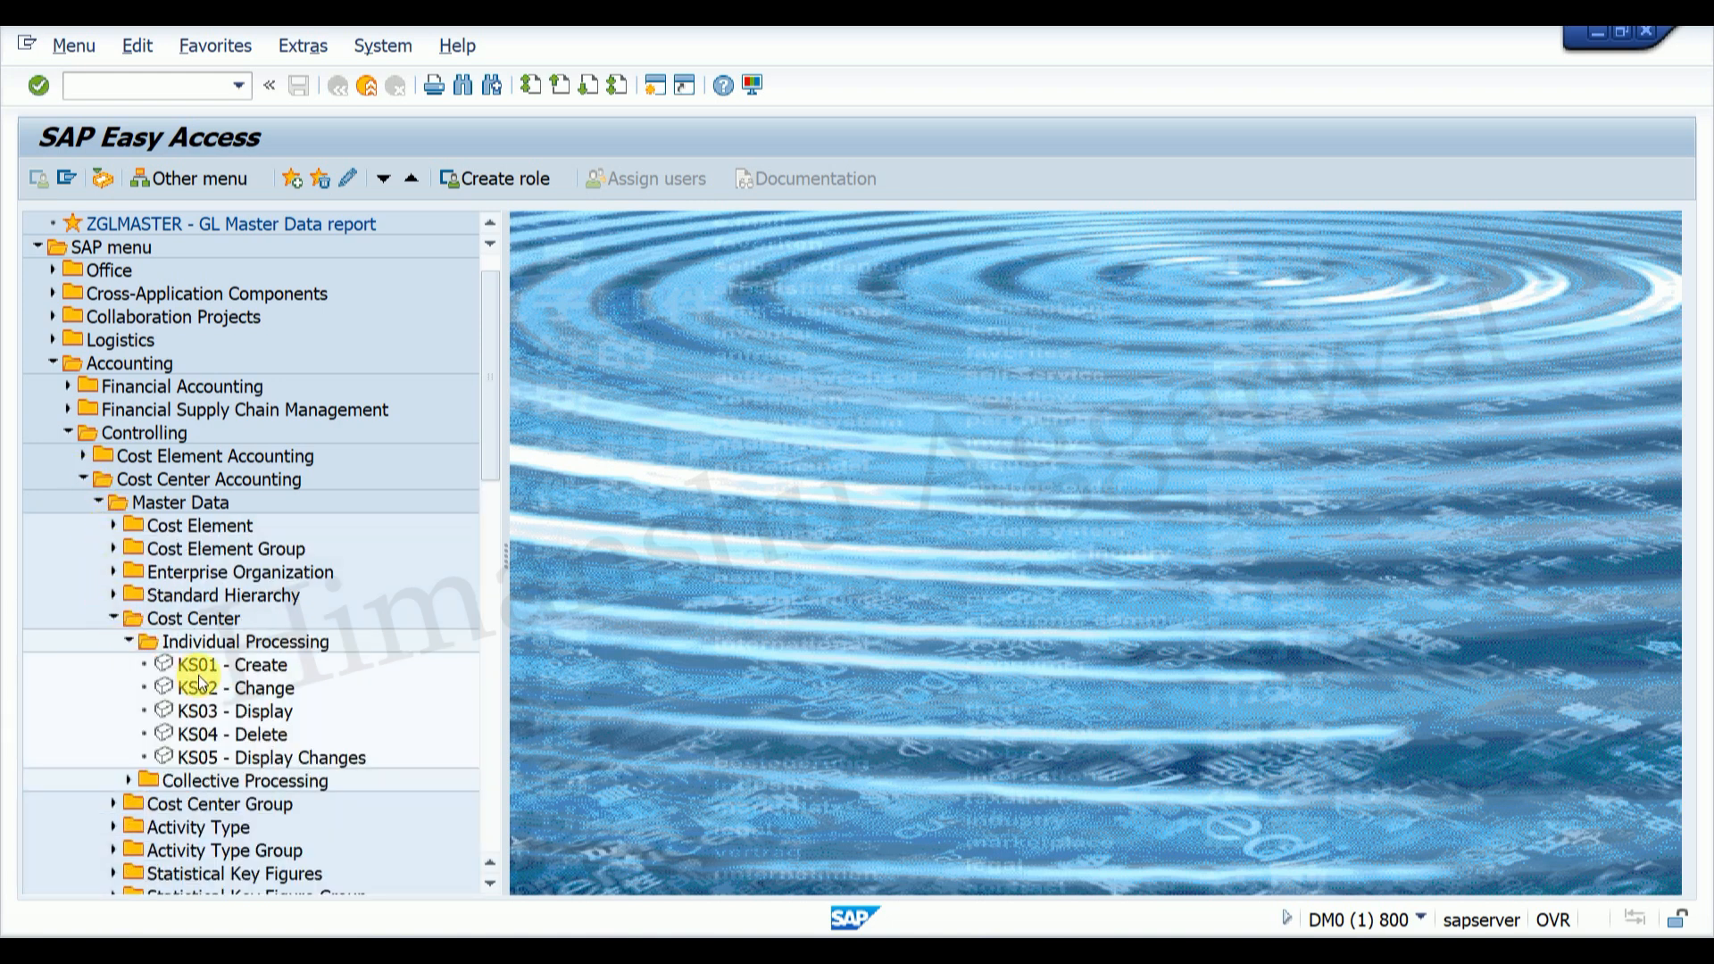
{"action": "left_click", "coordinate": [239, 688]}
{"action": "double_click", "coordinate": [239, 687]}
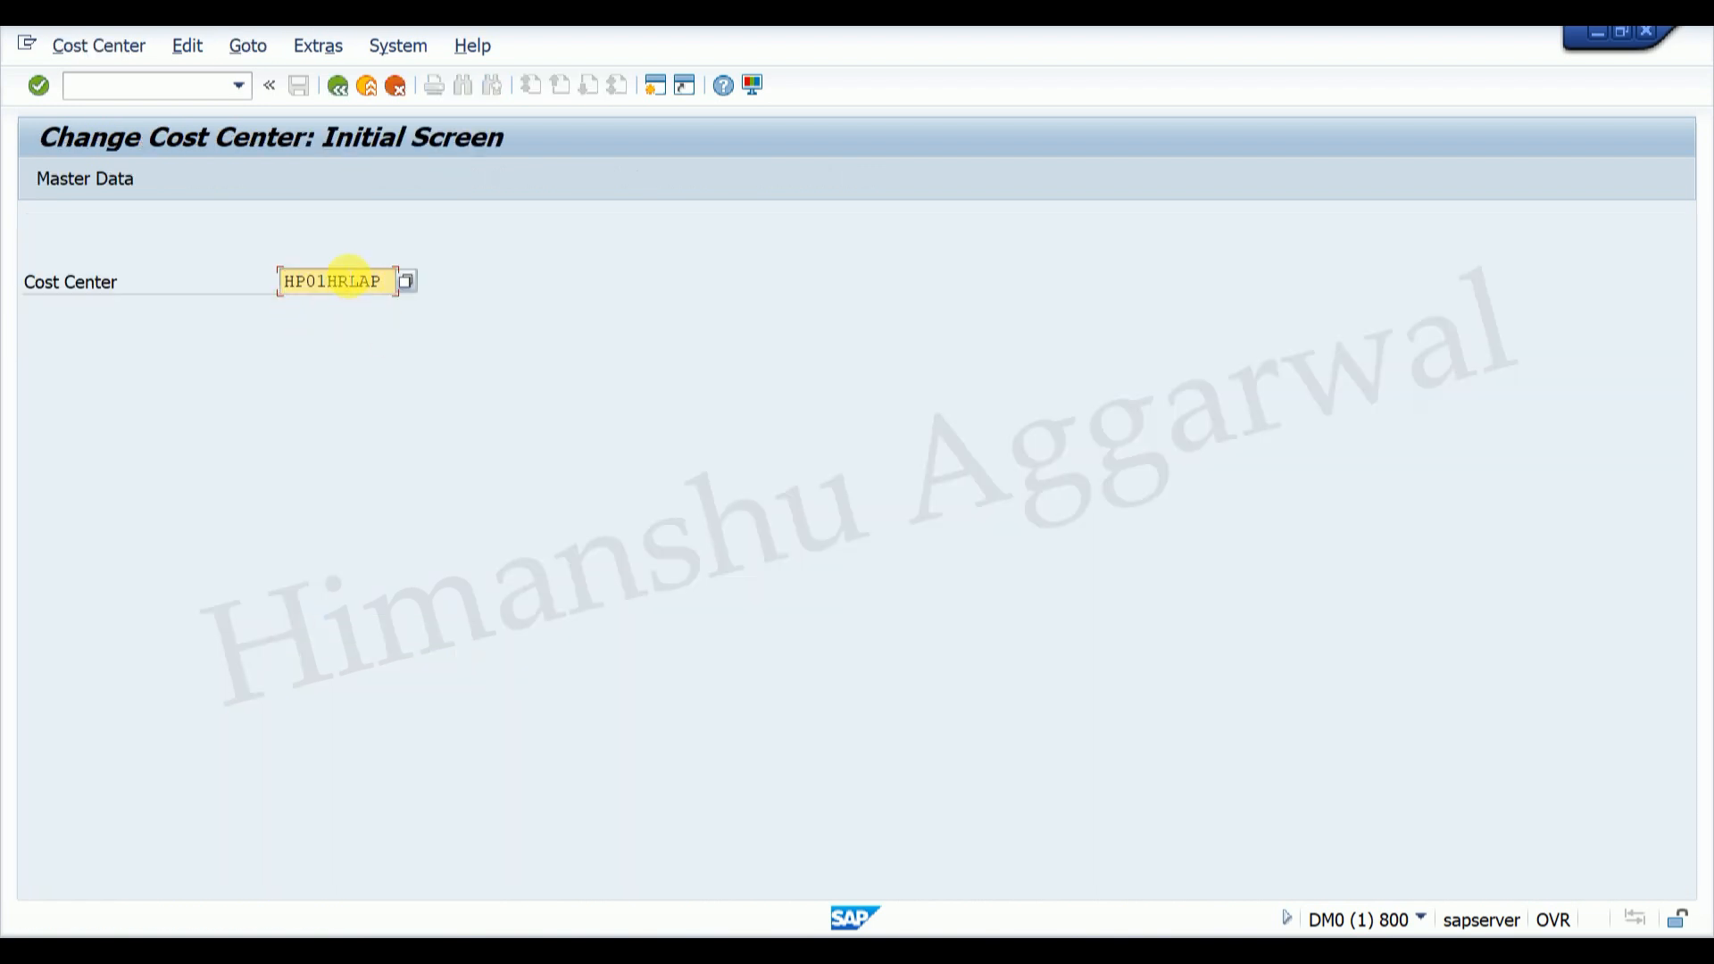
{"action": "key", "text": "Return"}
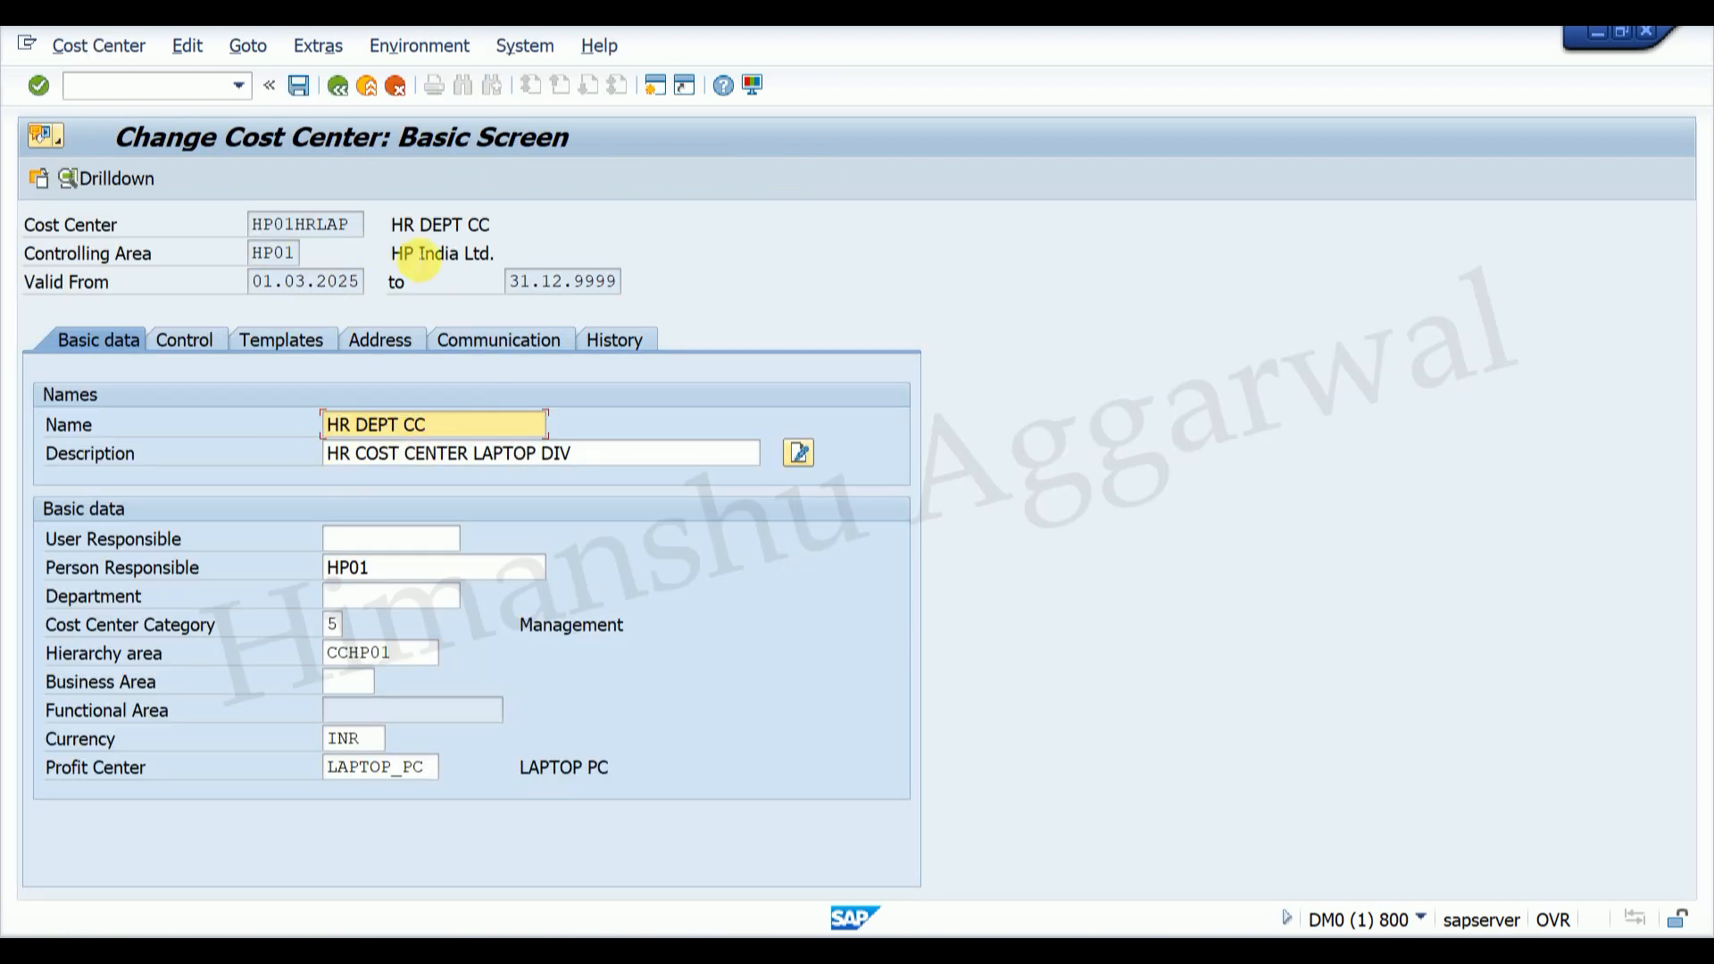
{"action": "left_click", "coordinate": [189, 46]}
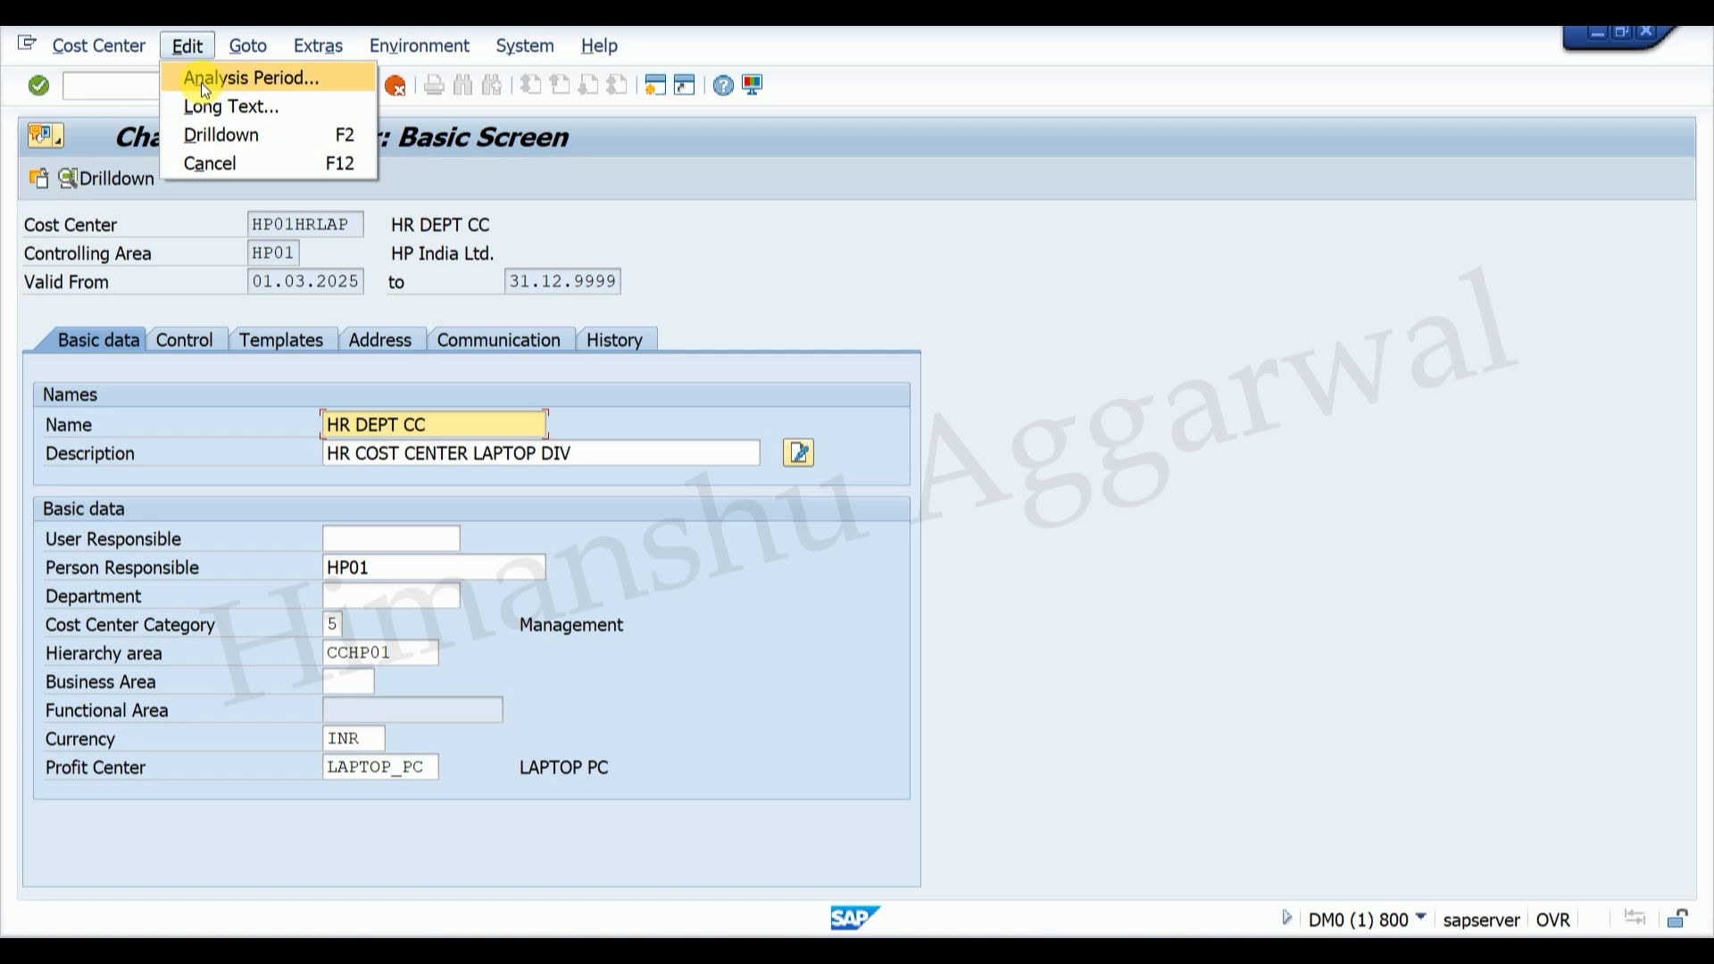
{"action": "left_click", "coordinate": [269, 77]}
{"action": "left_click_drag", "start_coordinate": [491, 320], "coordinate": [835, 279]}
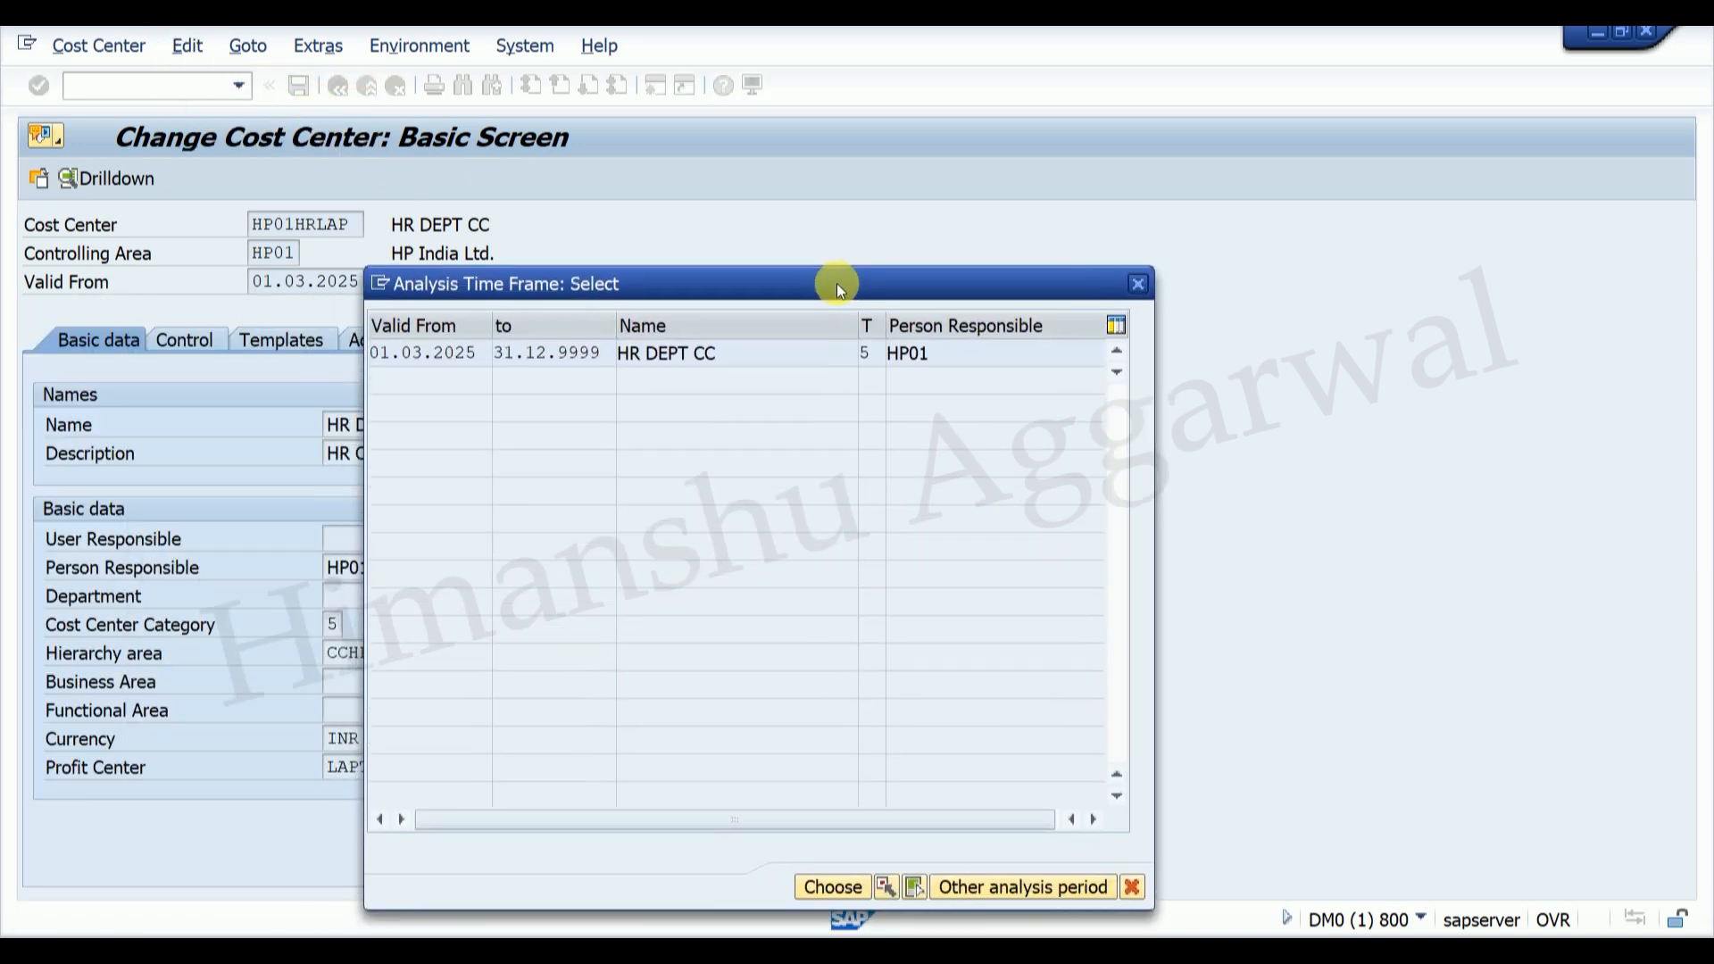
{"action": "left_click", "coordinate": [1033, 881]}
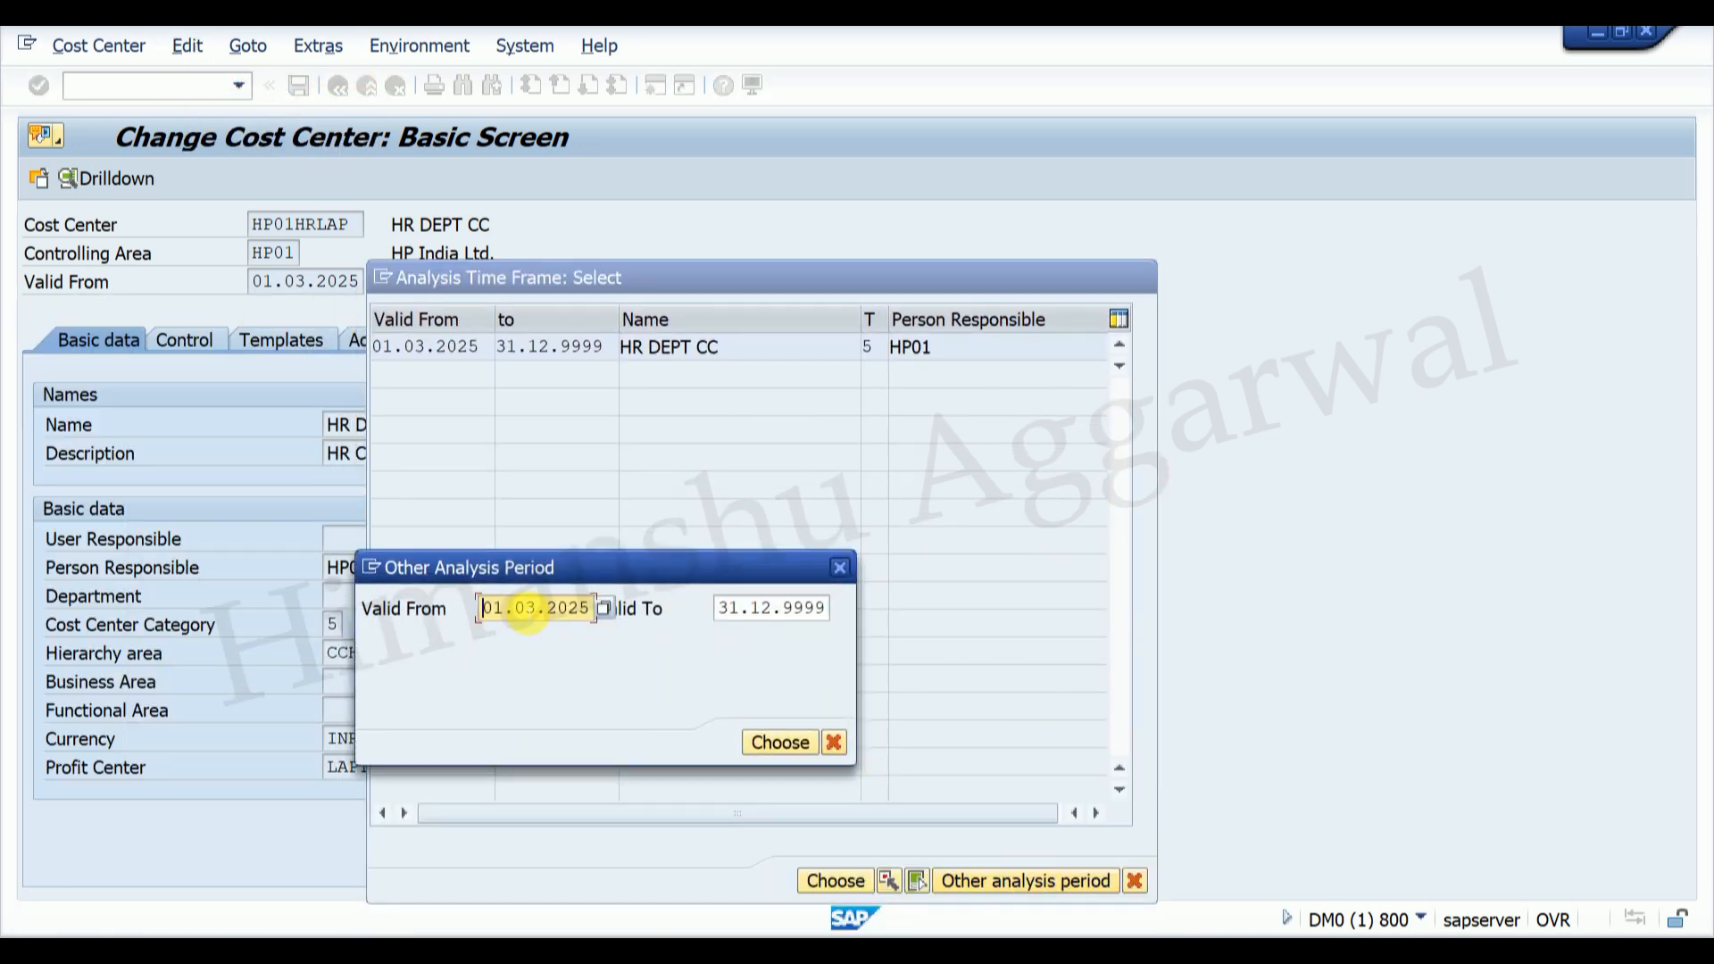
{"action": "left_click", "coordinate": [529, 608]}
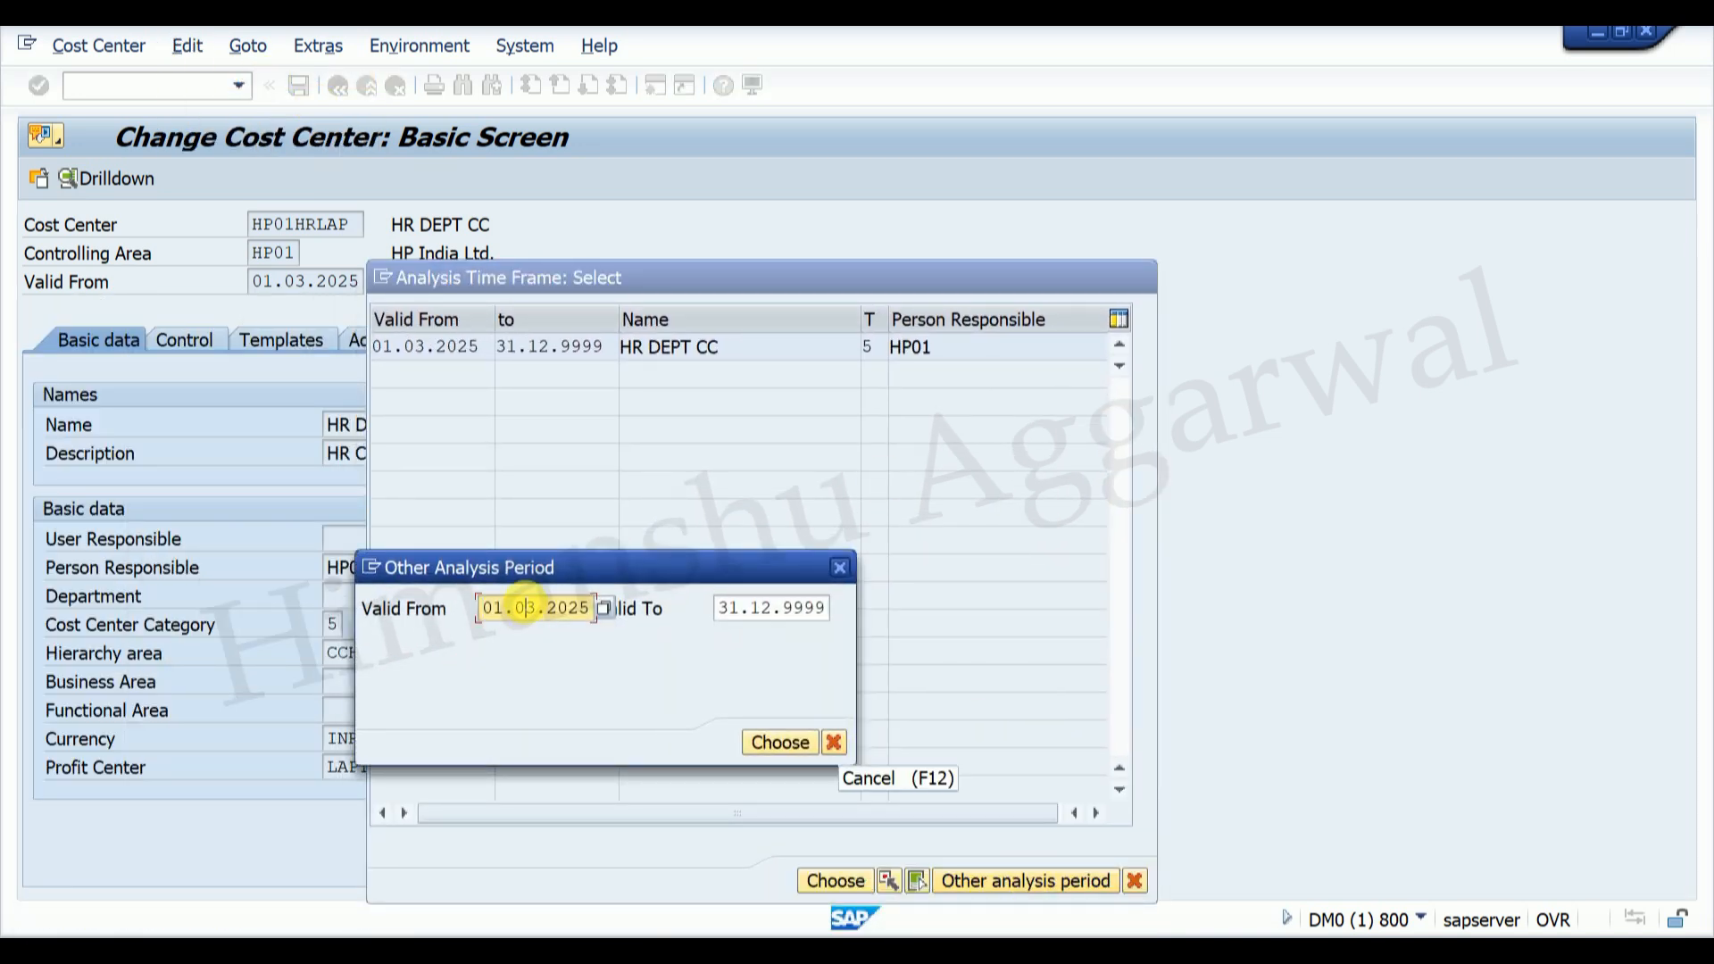
{"action": "left_click", "coordinate": [779, 742]}
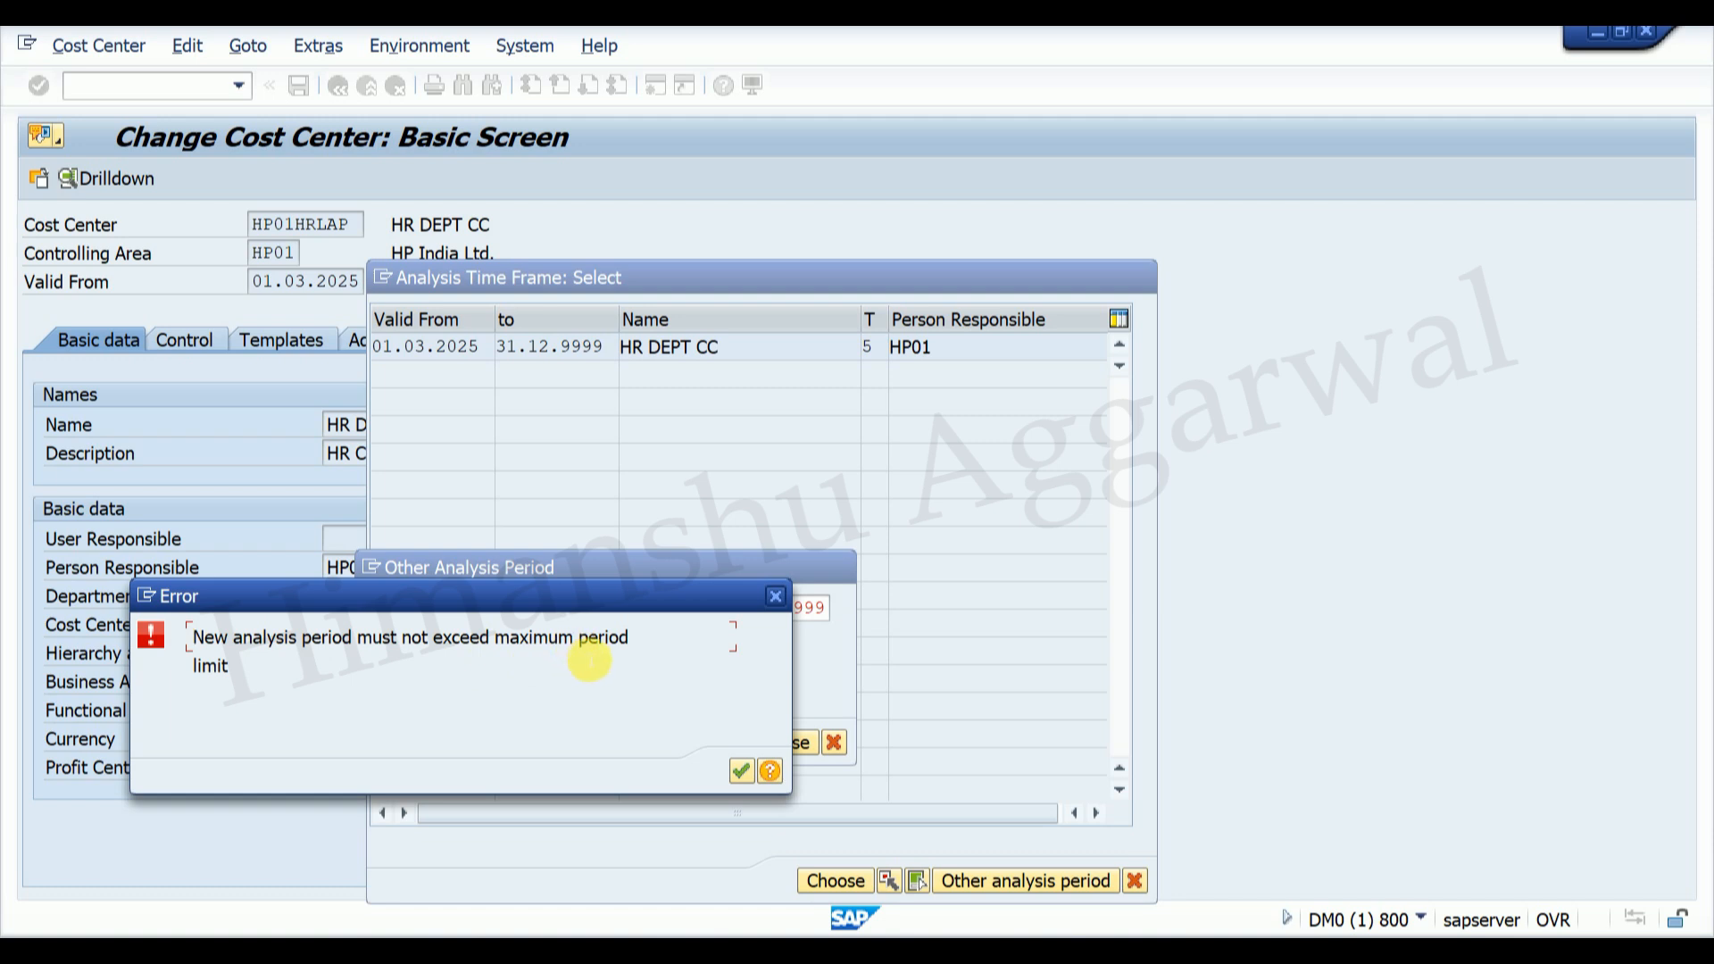
{"action": "left_click", "coordinate": [742, 774]}
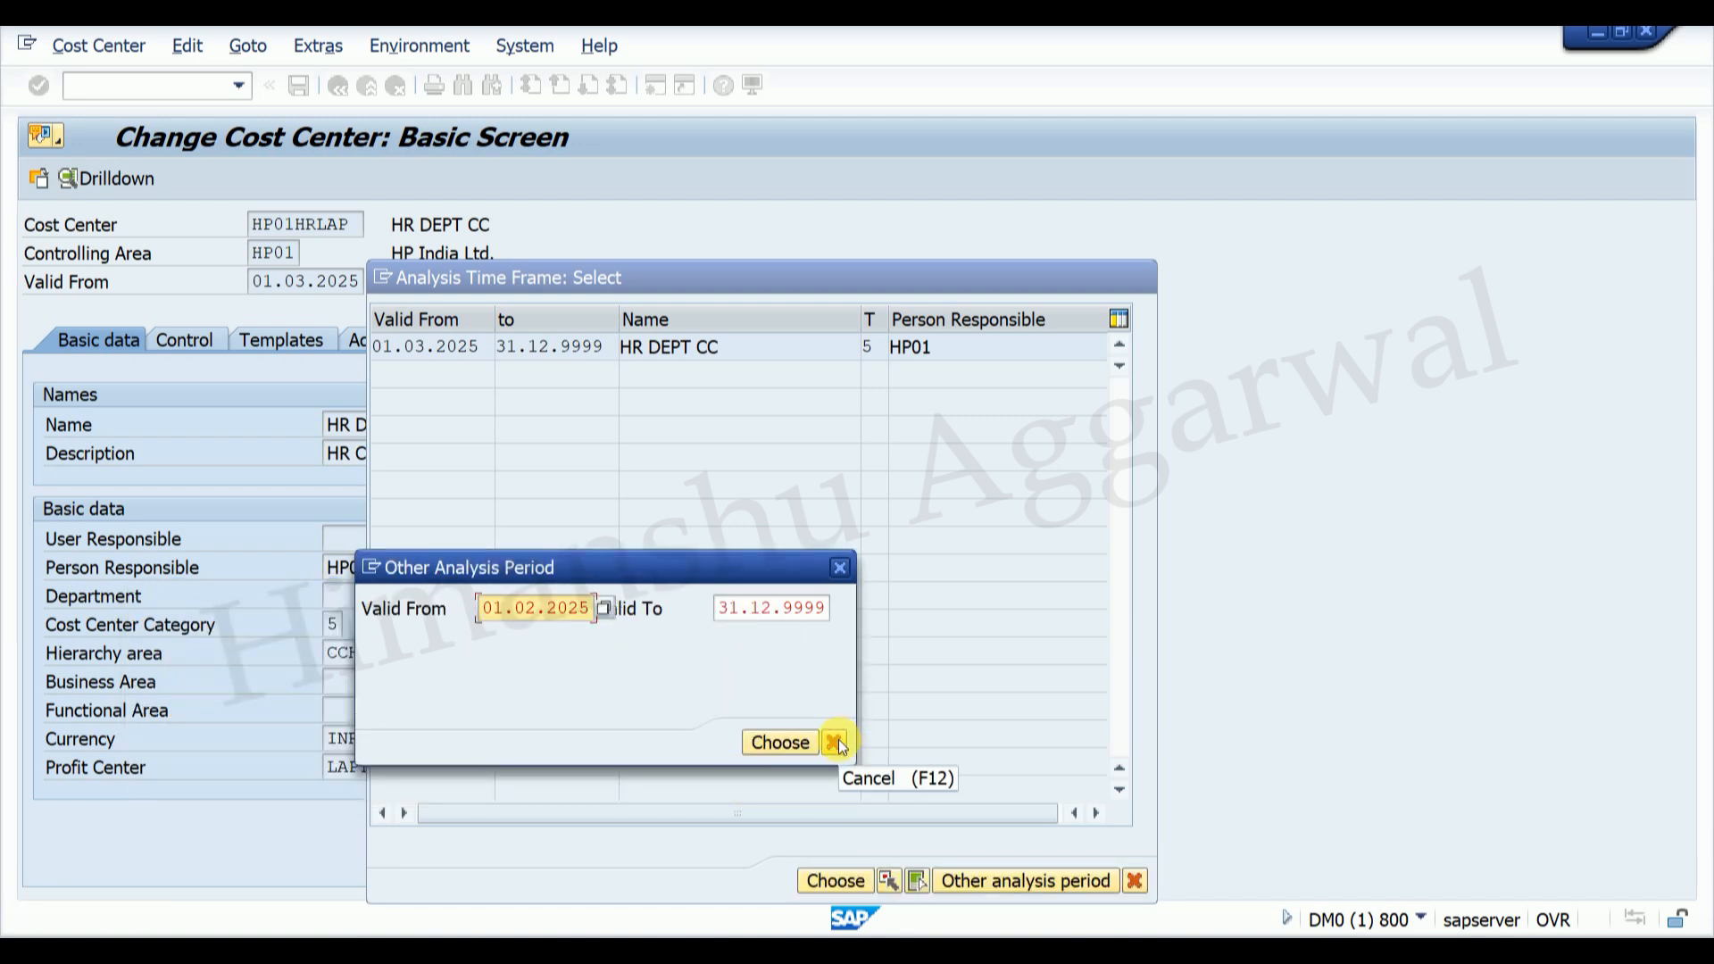
{"action": "left_click", "coordinate": [836, 743]}
{"action": "left_click", "coordinate": [1141, 275]}
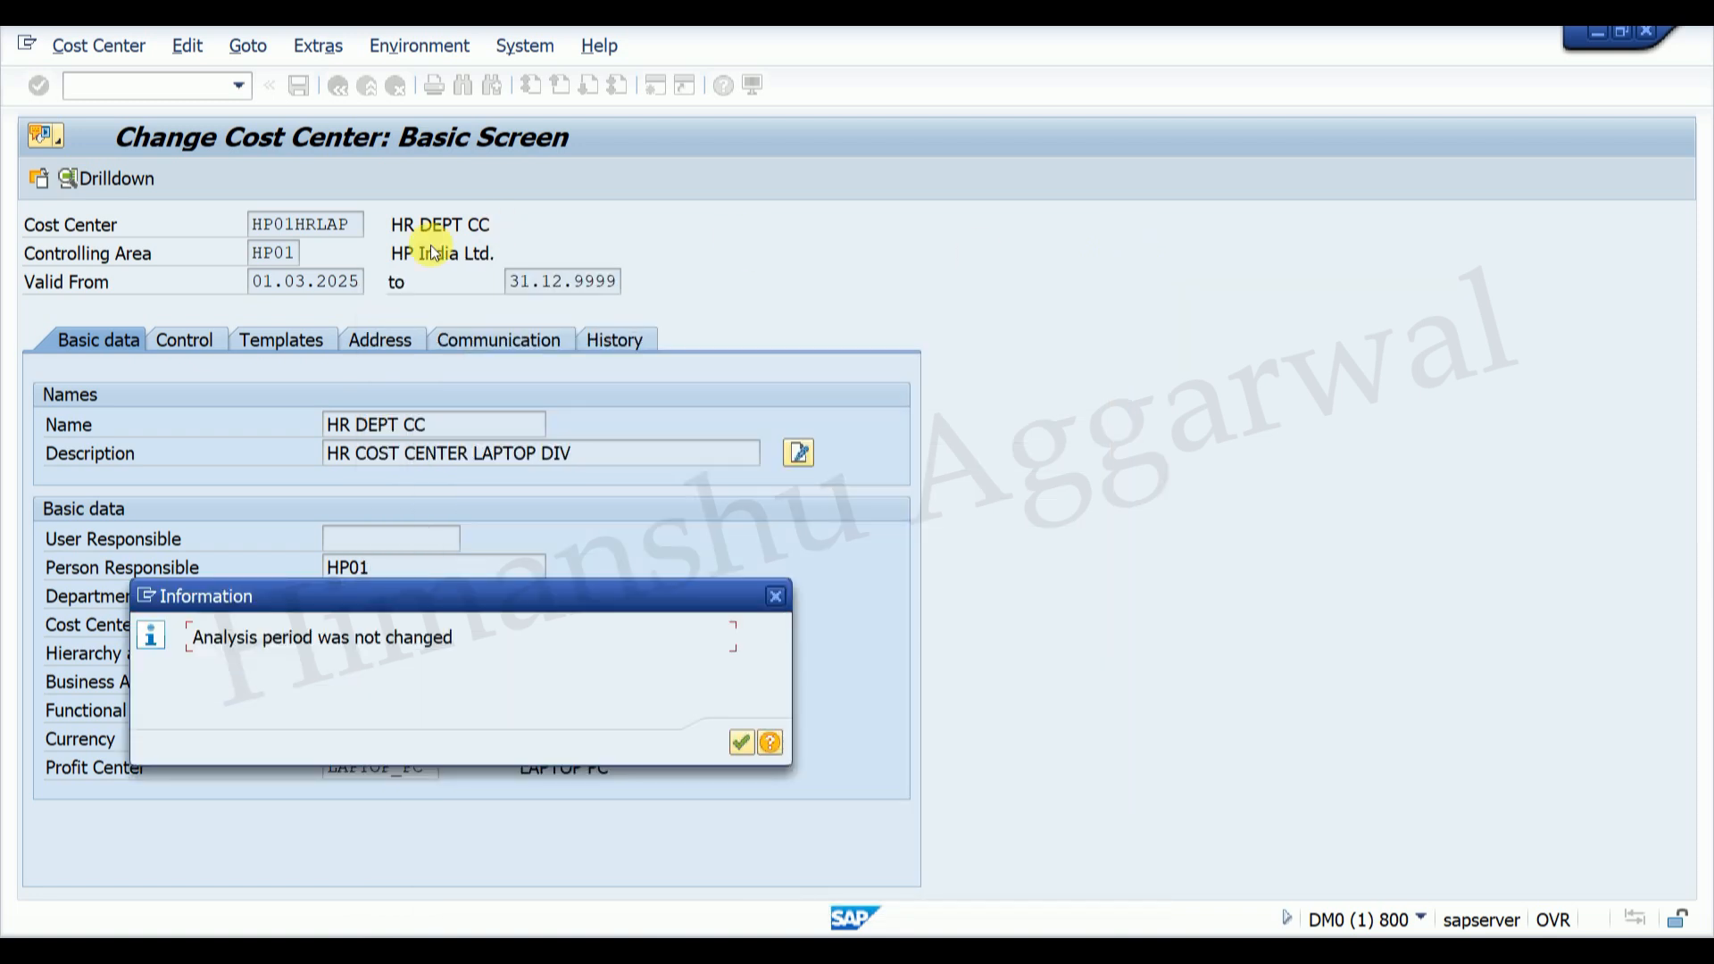
{"action": "left_click", "coordinate": [741, 745]}
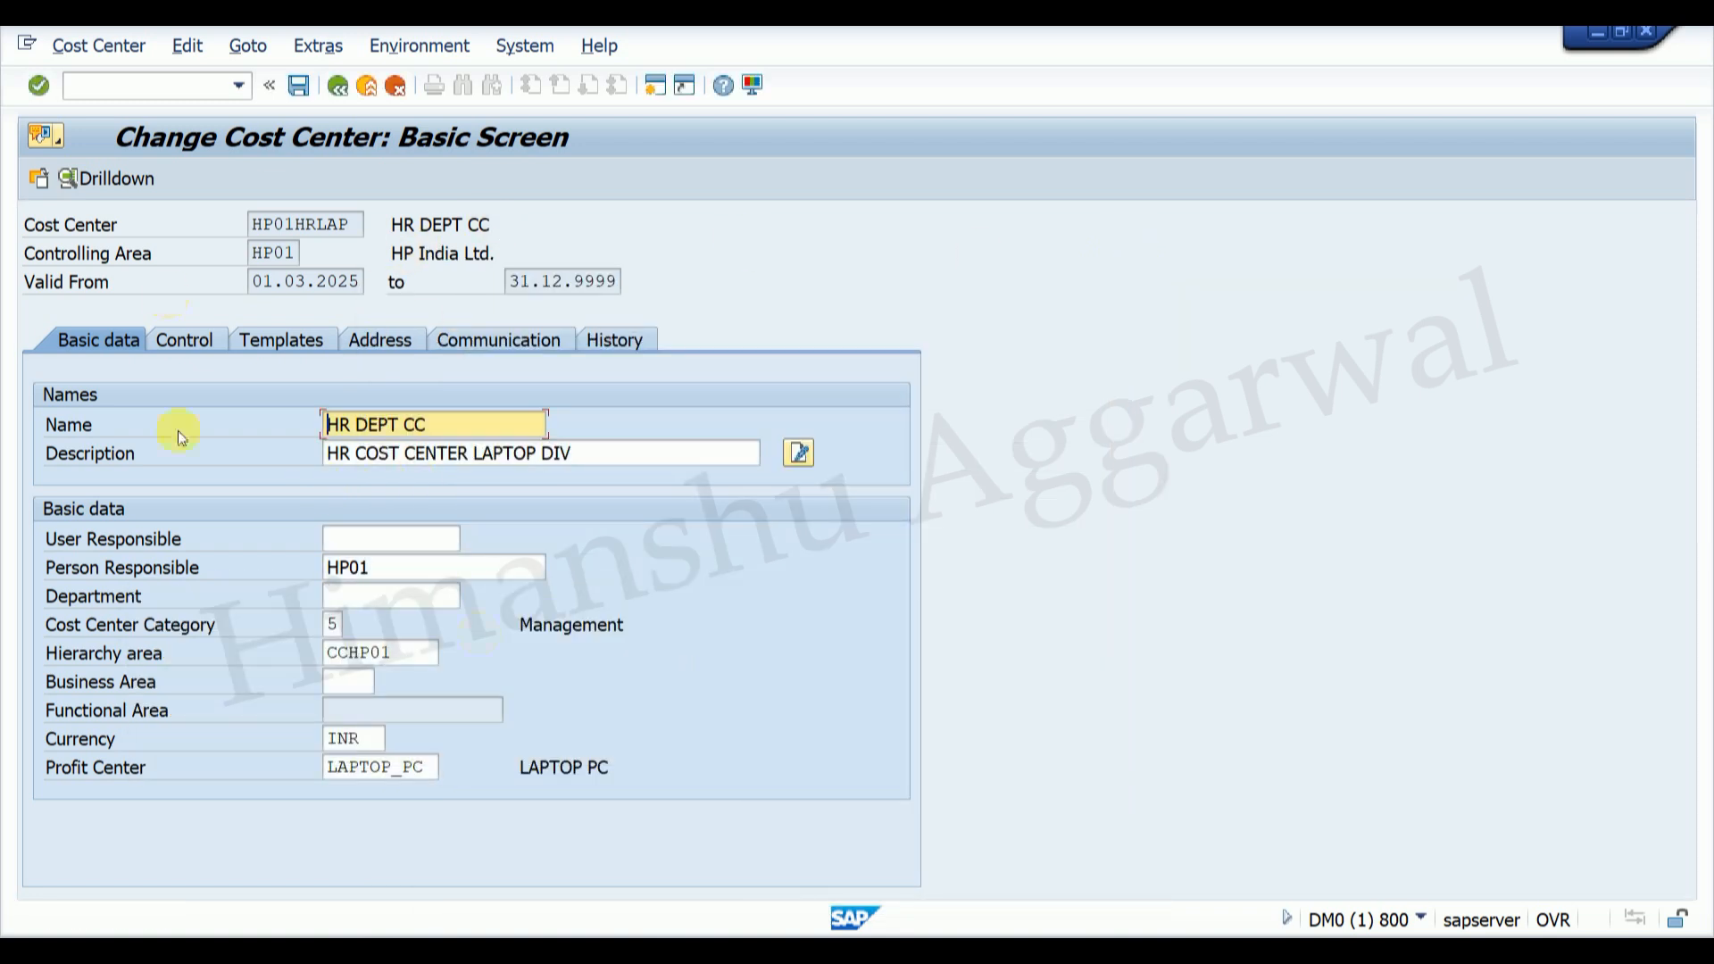
{"action": "left_click", "coordinate": [340, 86]}
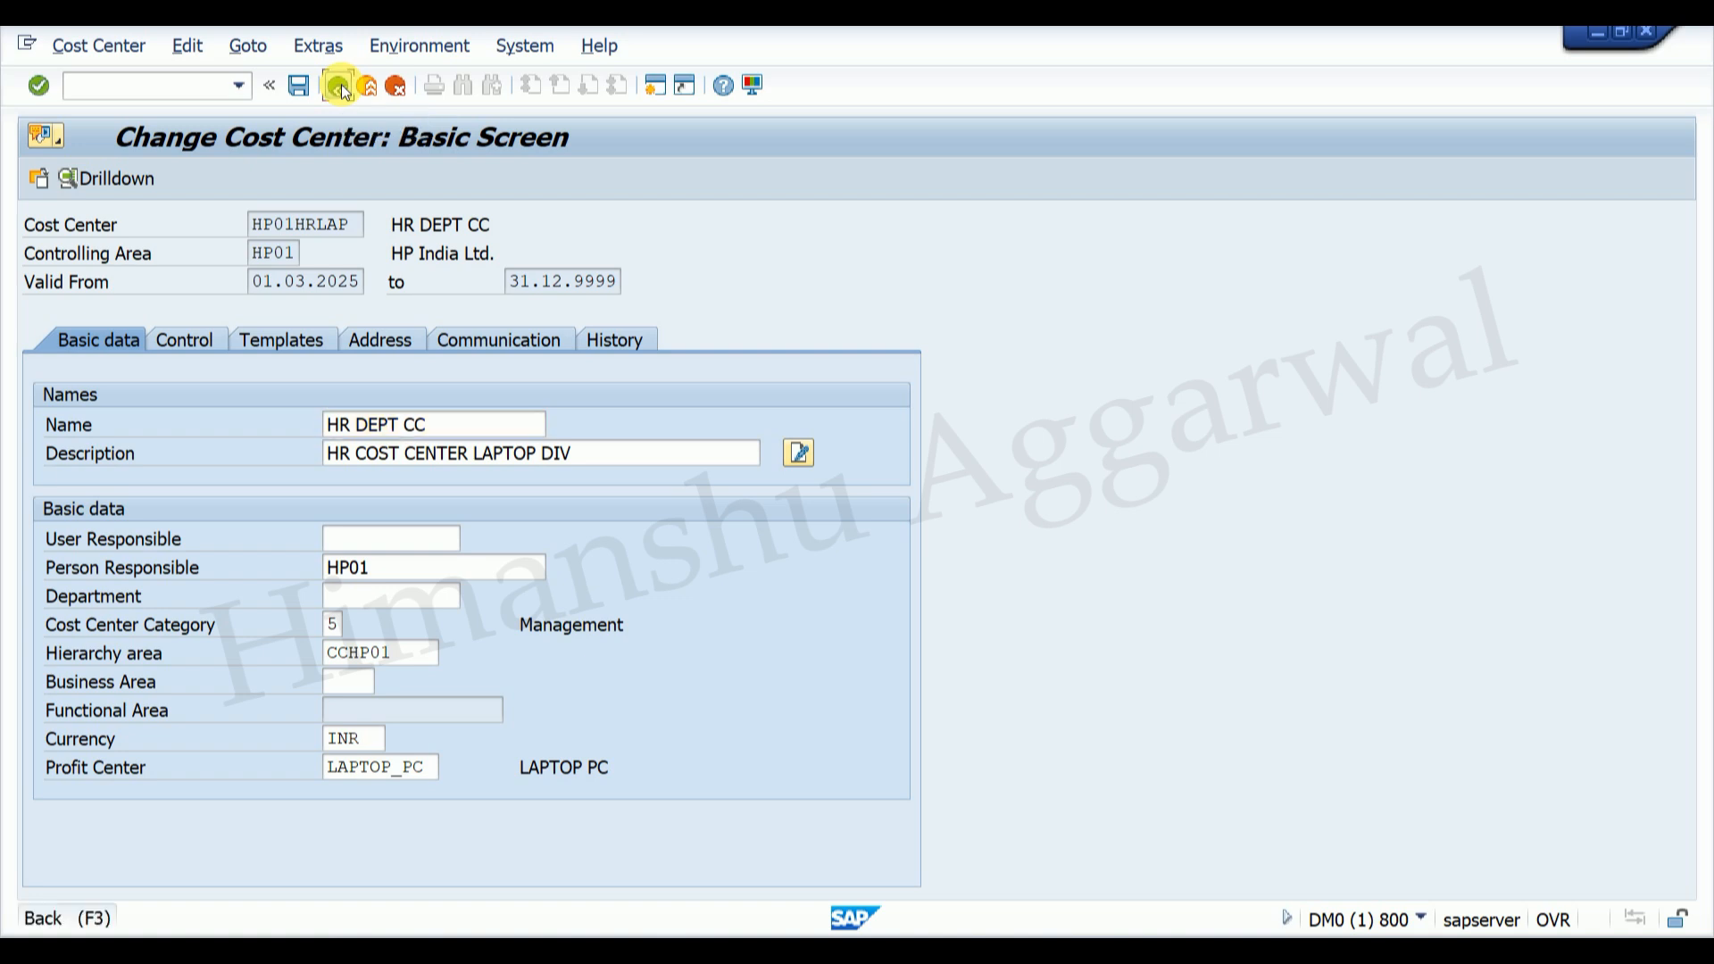
{"action": "left_click", "coordinate": [340, 87]}
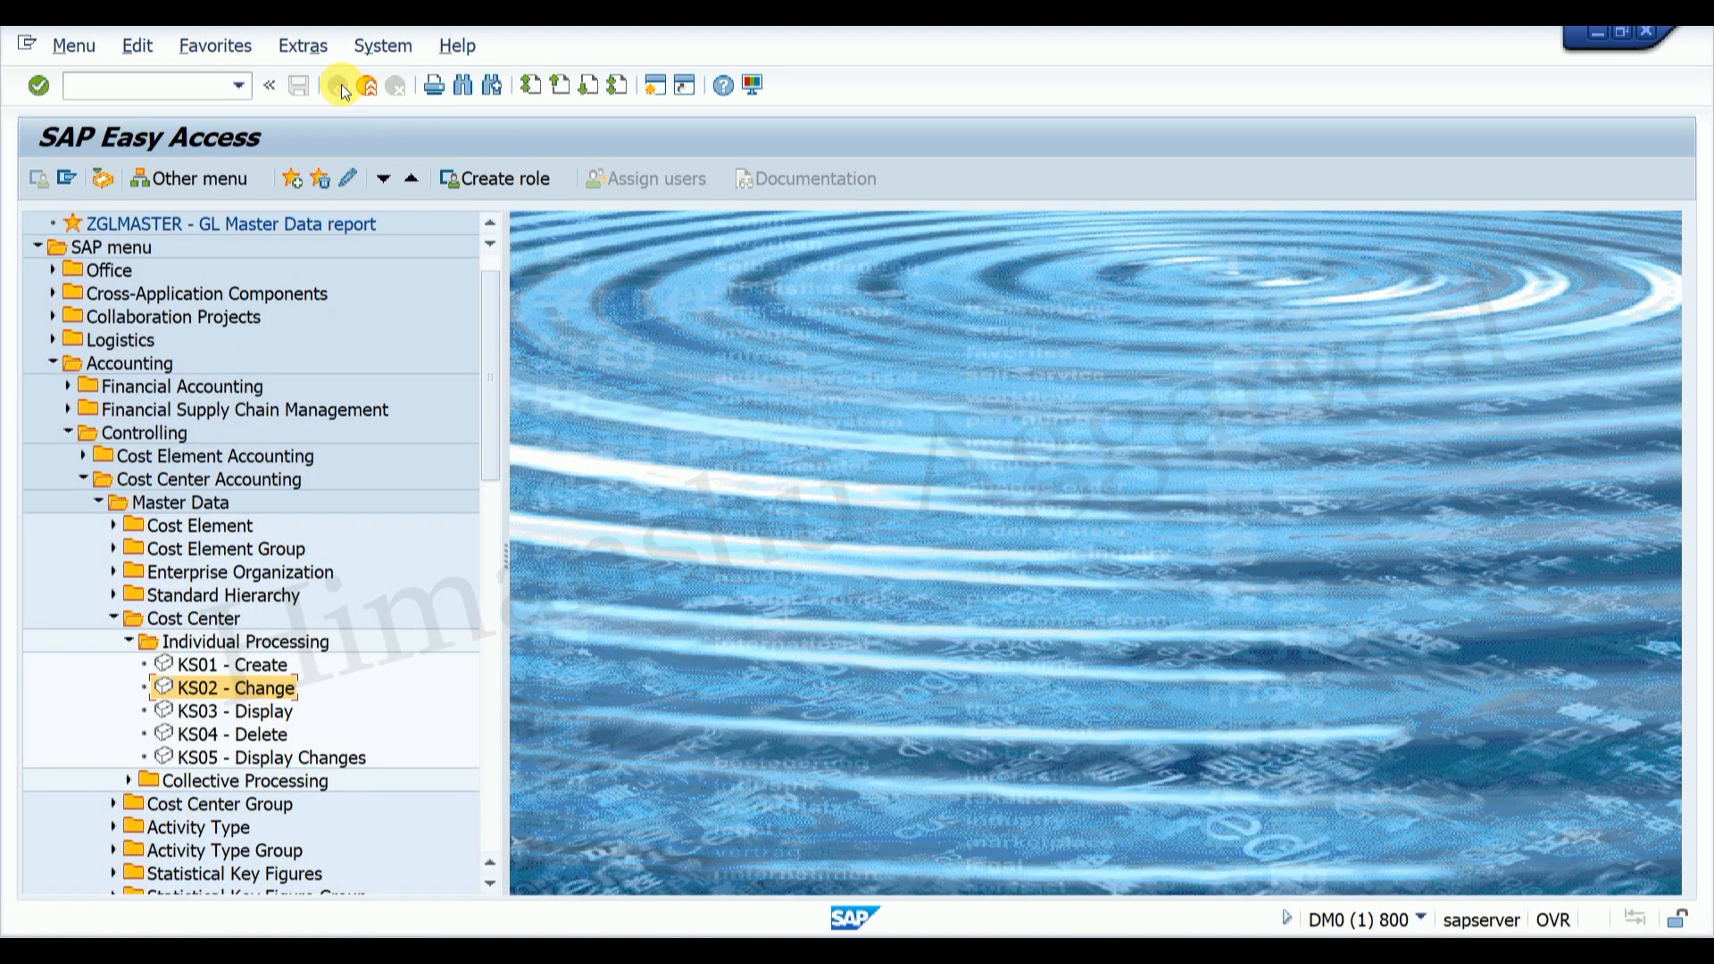
Step: In FS00, copy expense account 400009 Admin Exp. to new account 400010
{"action": "left_click", "coordinate": [178, 93]}
{"action": "type", "text": "fs00"}
{"action": "key", "text": "Return"}
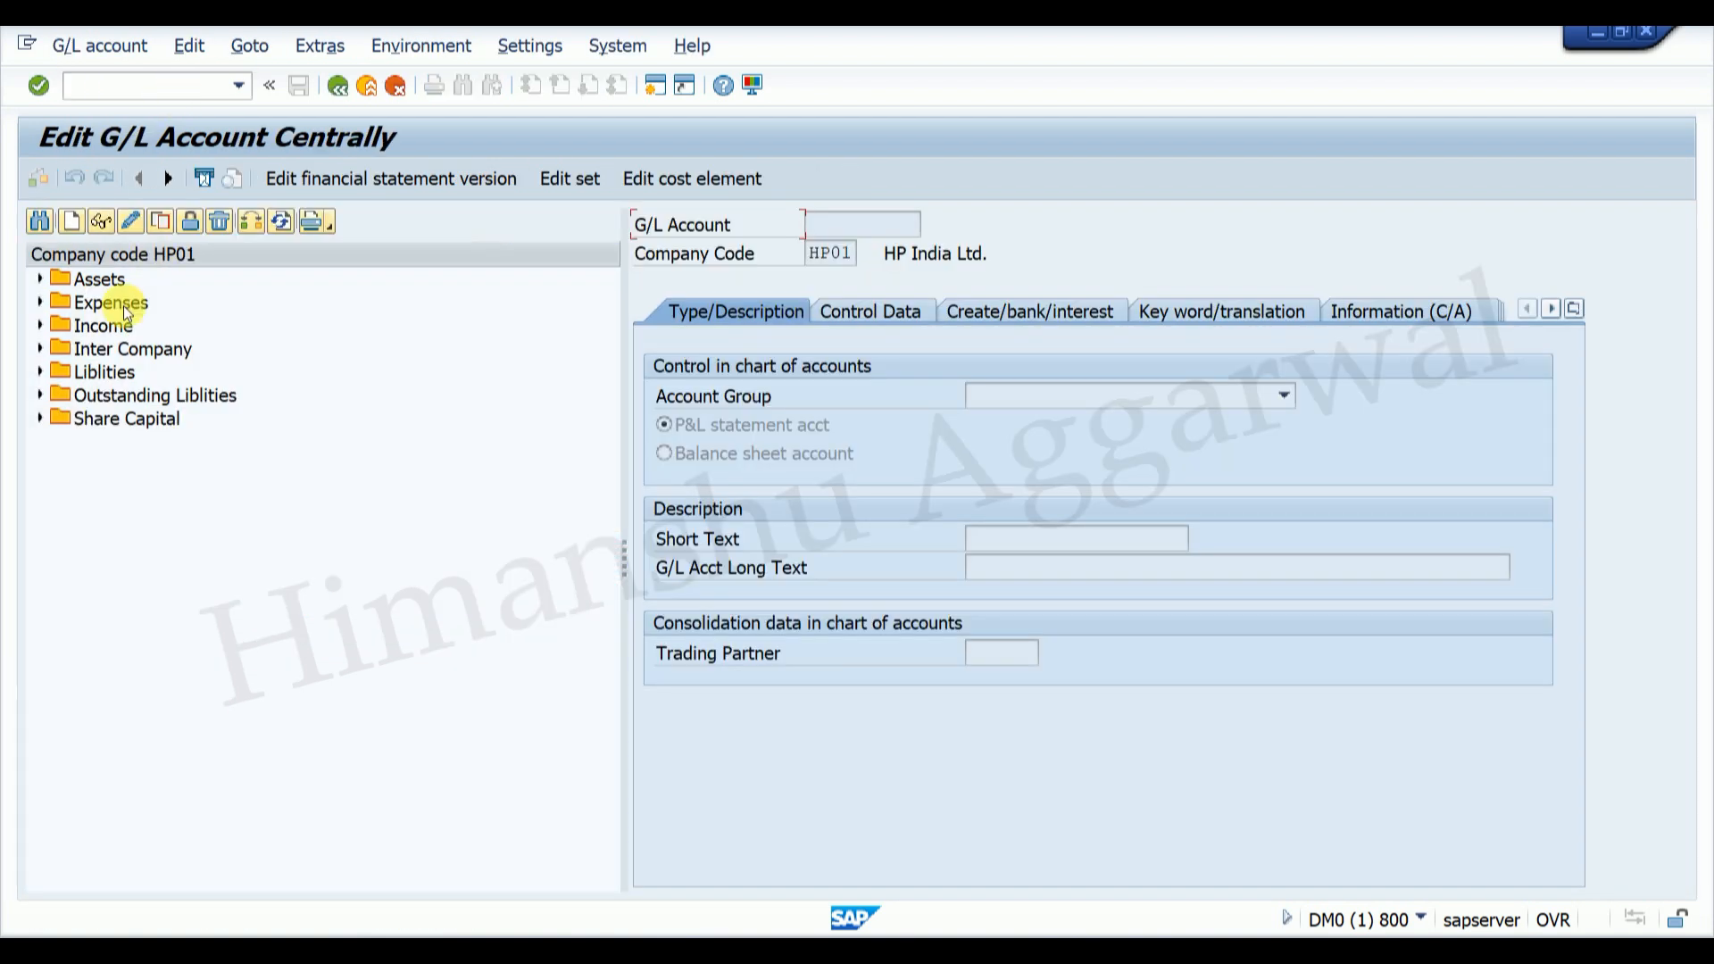
{"action": "left_click", "coordinate": [41, 303]}
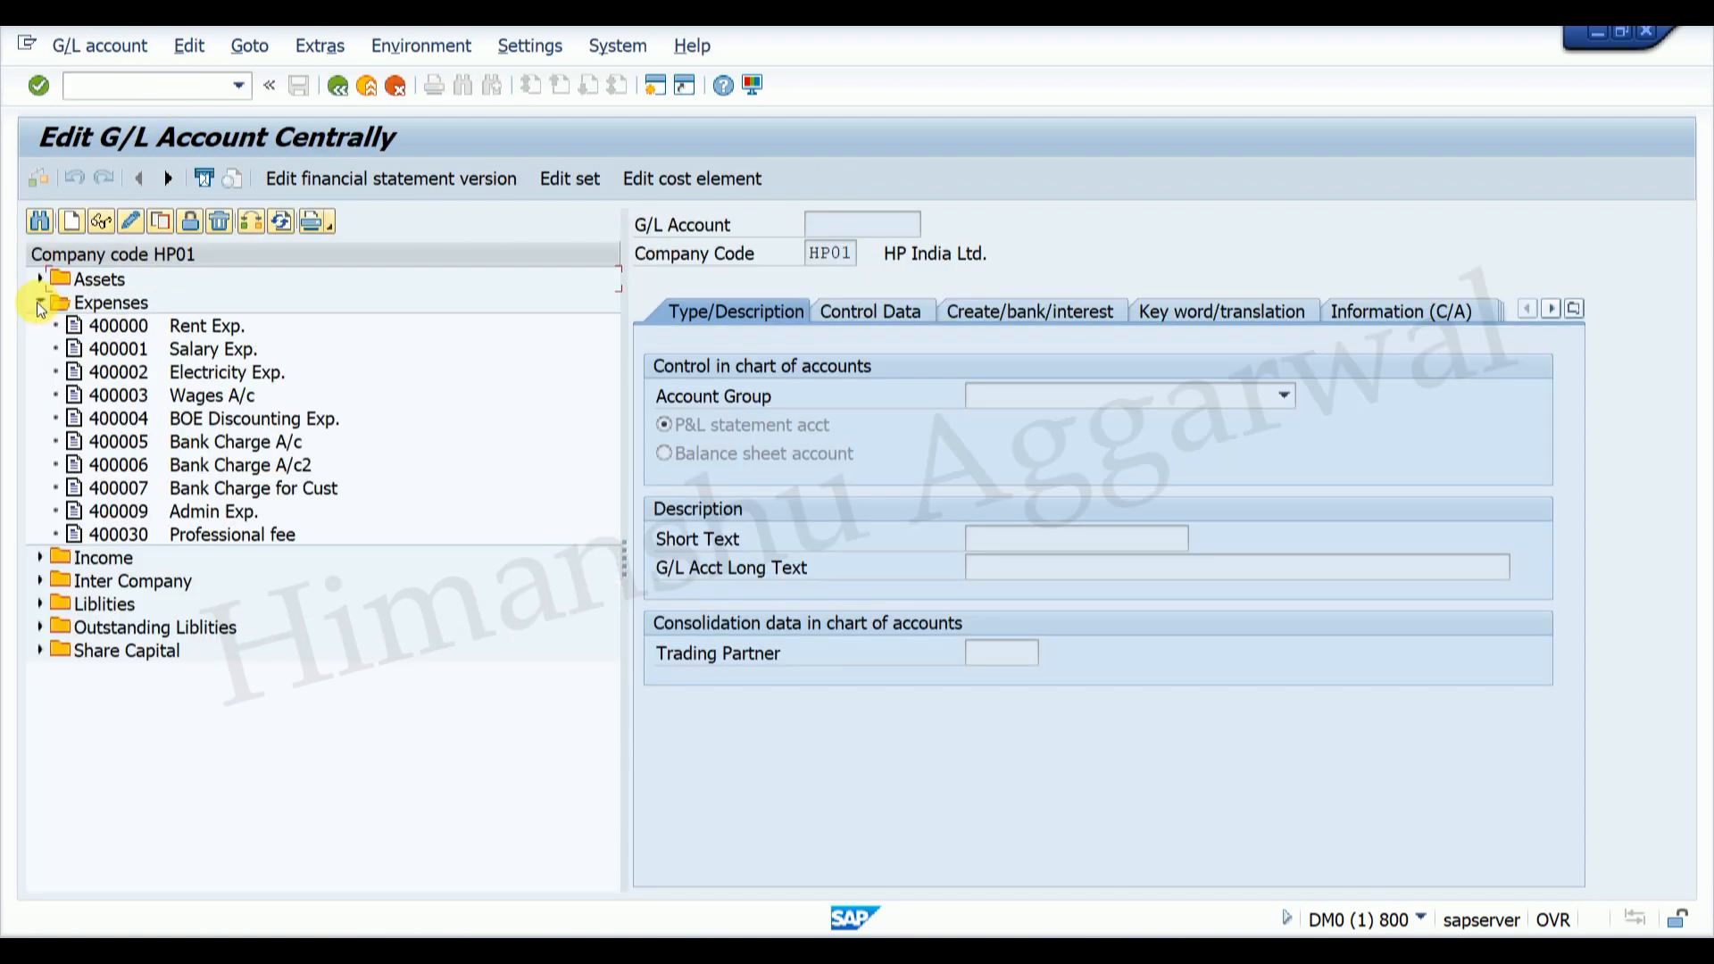
{"action": "left_click", "coordinate": [212, 510]}
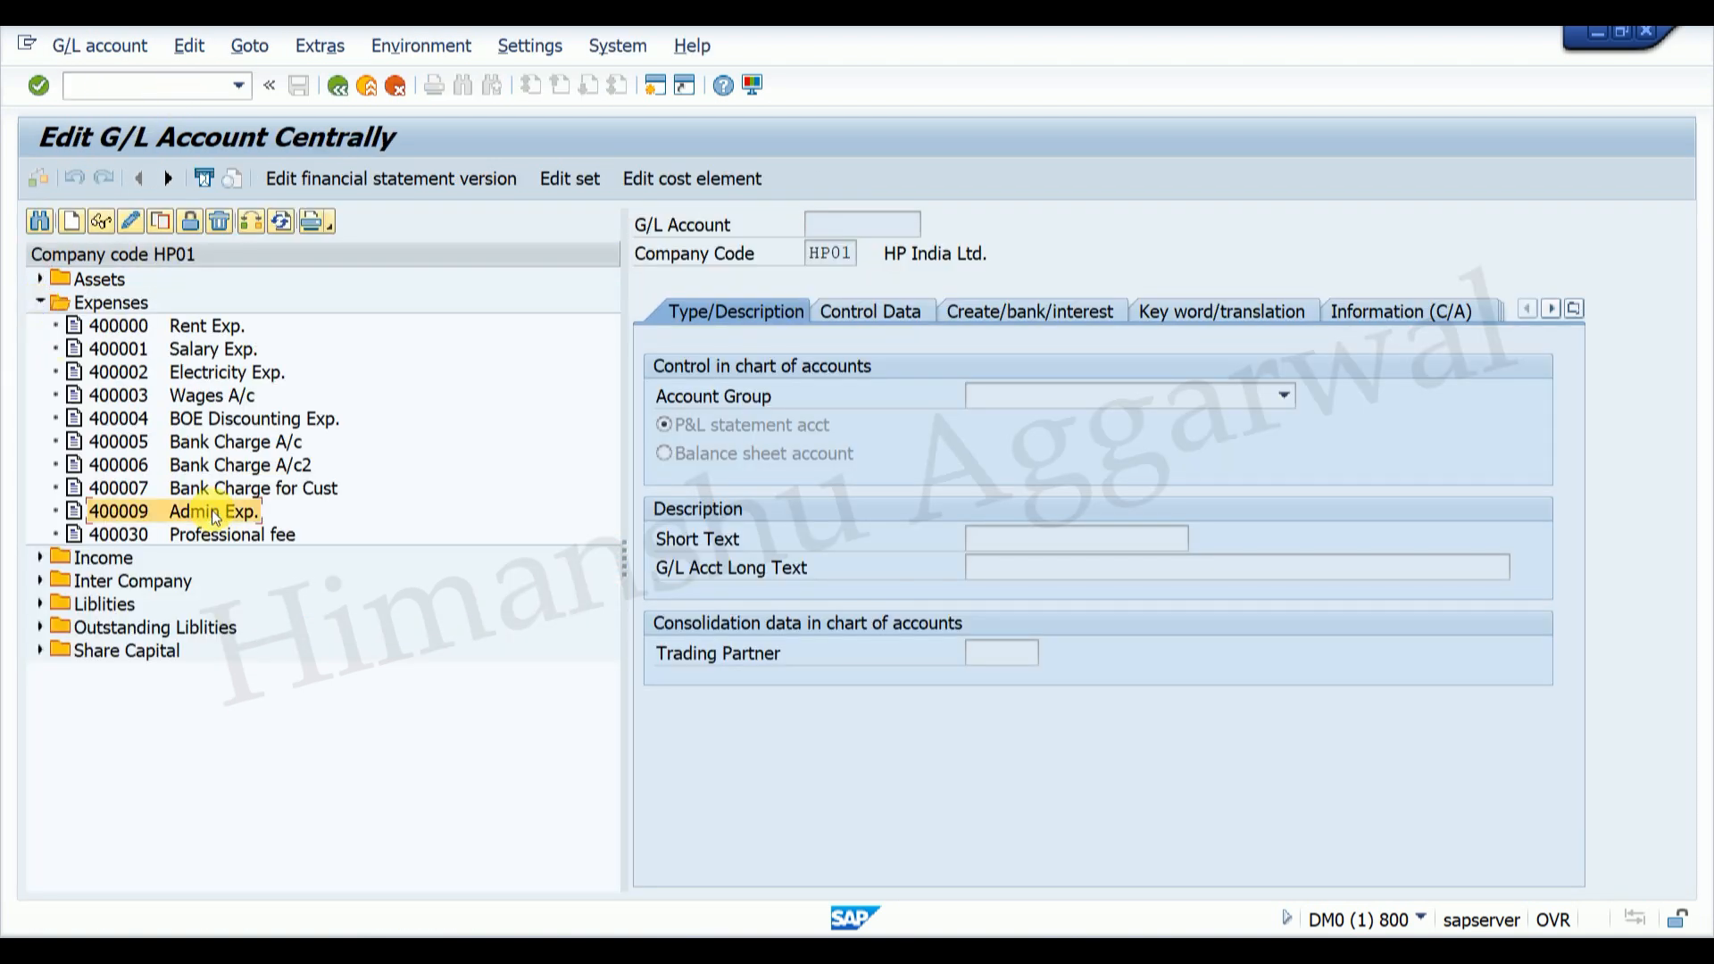
{"action": "left_click", "coordinate": [160, 222]}
{"action": "left_click_drag", "start_coordinate": [319, 342], "coordinate": [462, 527]}
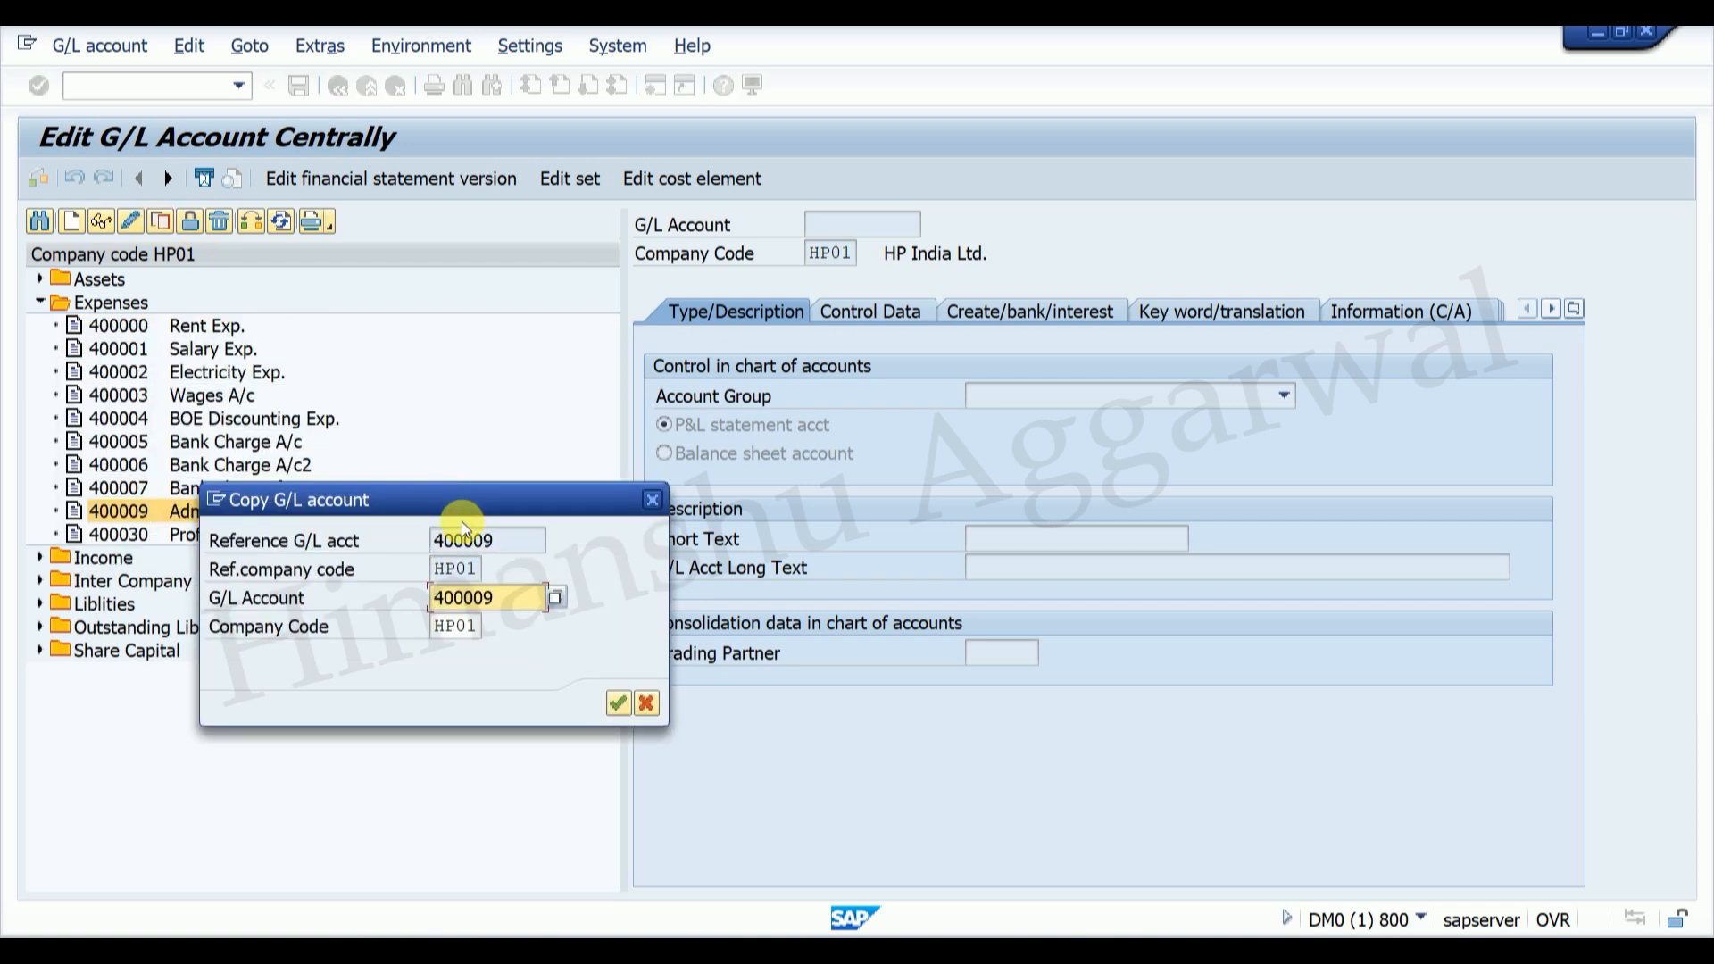
{"action": "key", "text": "BackSpace"}
{"action": "key", "text": "BackSpace"}
{"action": "type", "text": "10"}
{"action": "key", "text": "Return"}
Step: Change the short and long text to HR Exp., review the tabs, and save
{"action": "left_click", "coordinate": [973, 540]}
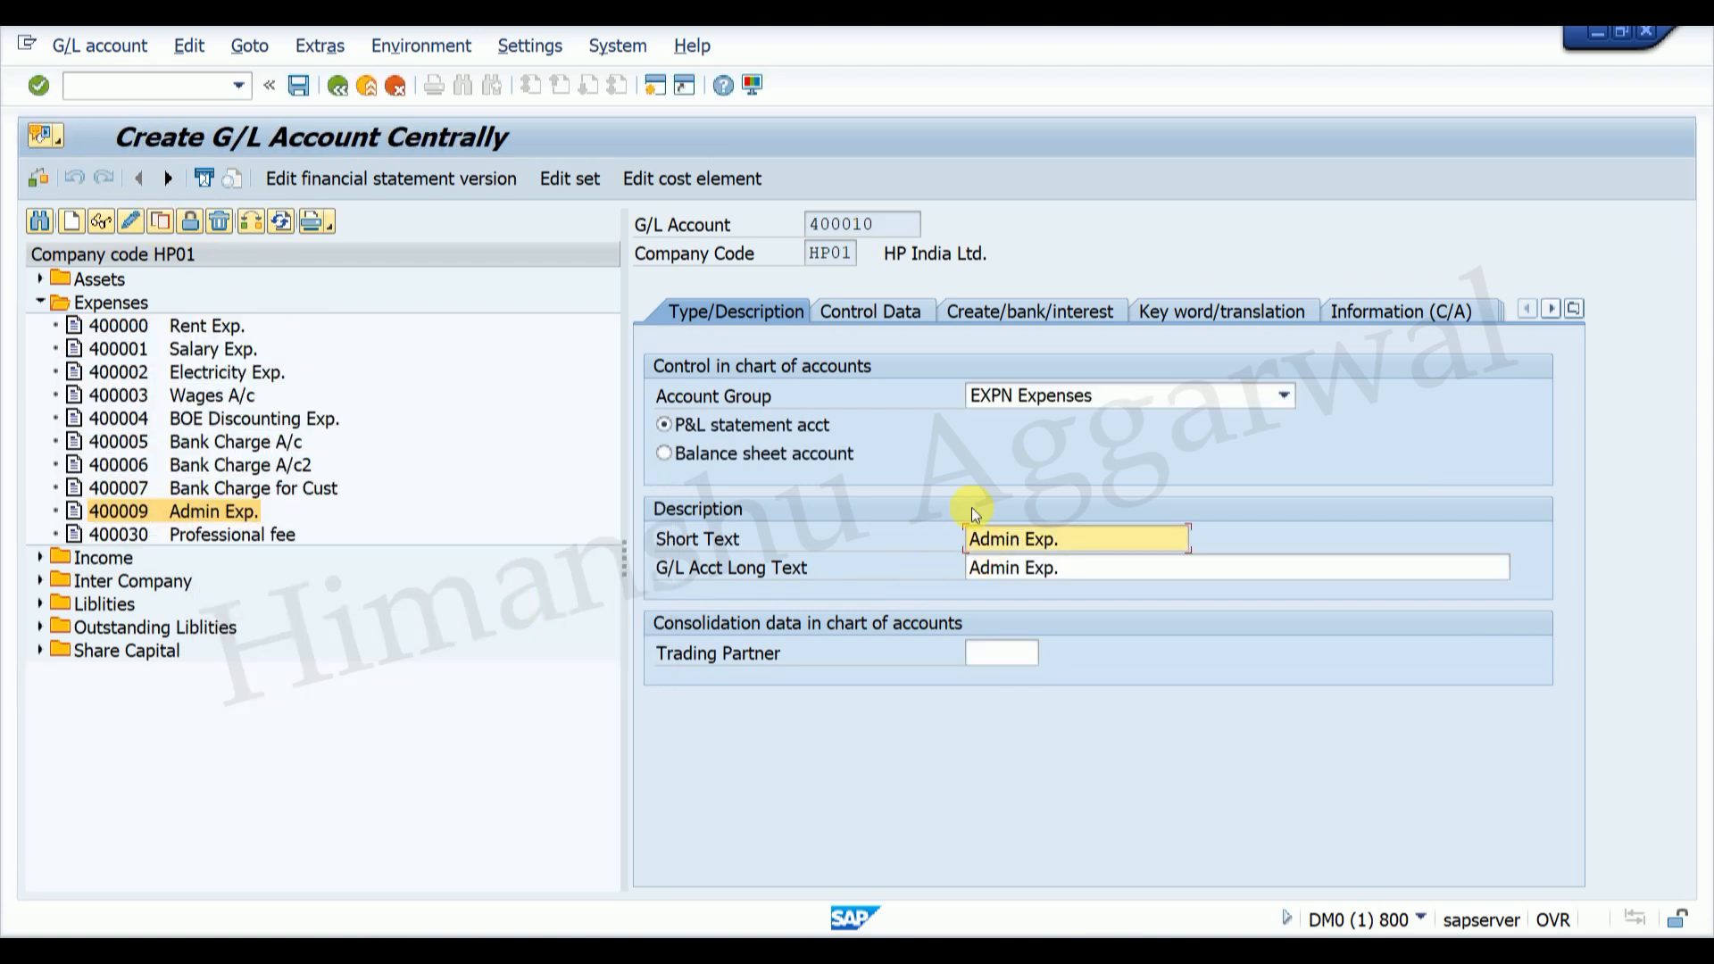
{"action": "type", "text": "H"}
{"action": "type", "text": "R"}
{"action": "key", "text": "Delete"}
{"action": "key", "text": "Delete"}
{"action": "key", "text": "Delete"}
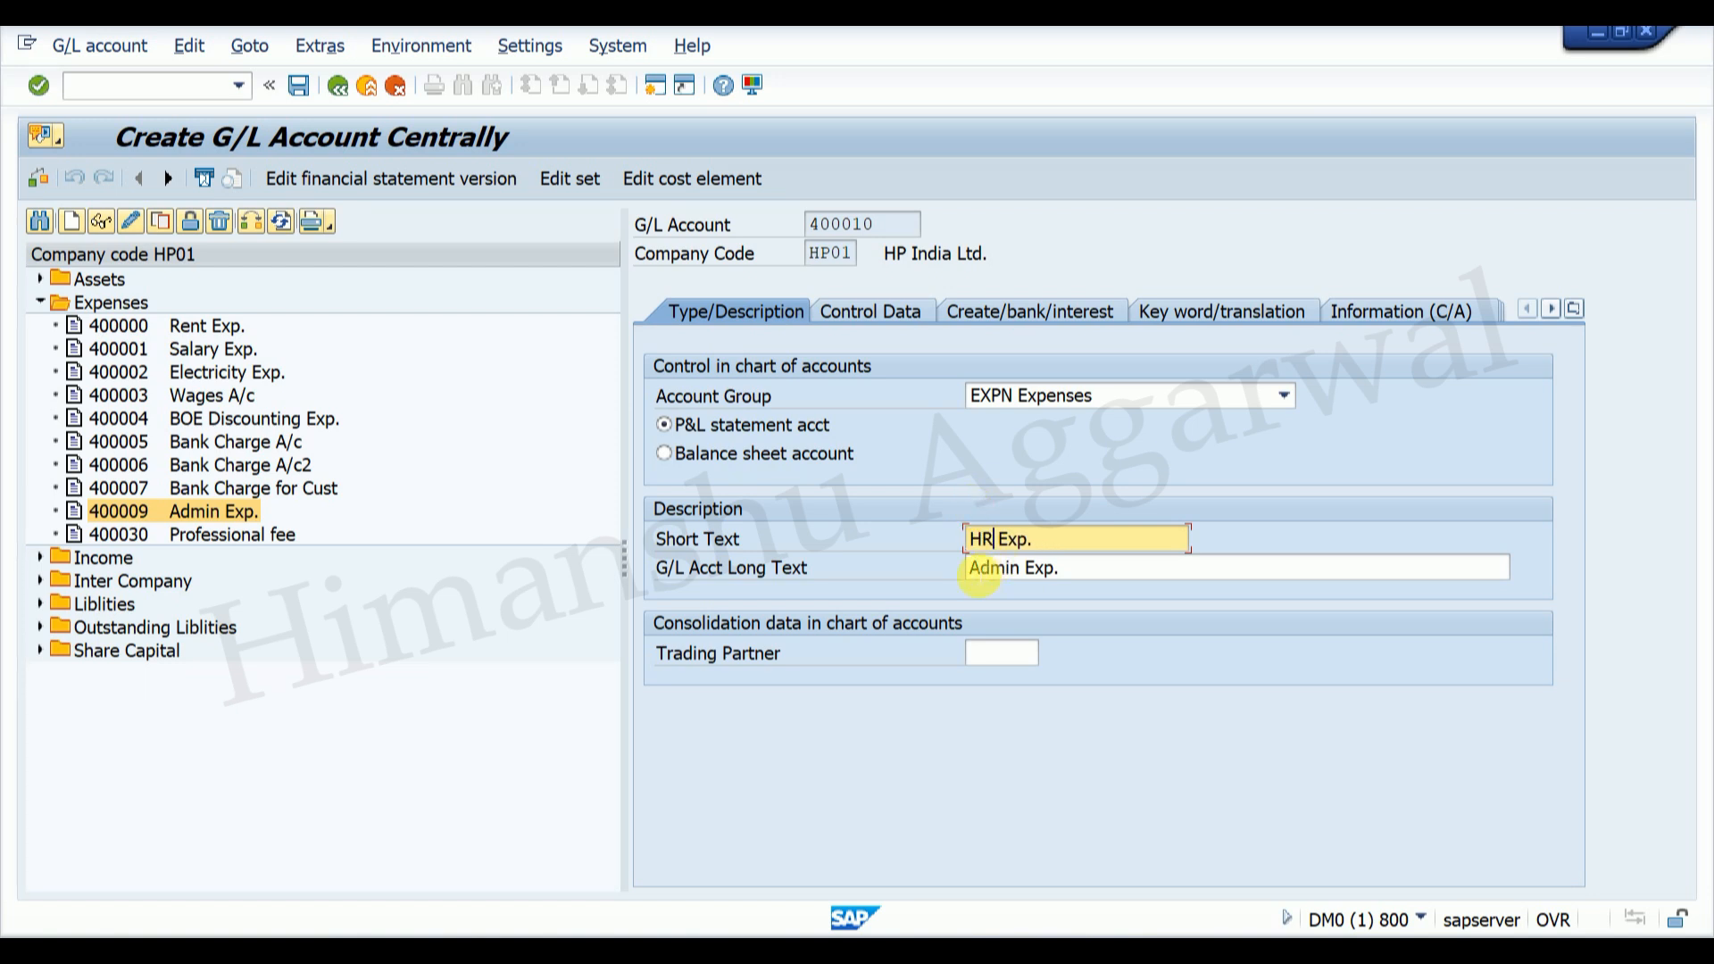
{"action": "left_click", "coordinate": [972, 568]}
{"action": "type", "text": "HR"}
{"action": "key", "text": "Delete"}
{"action": "key", "text": "Delete"}
{"action": "key", "text": "Delete"}
{"action": "left_click", "coordinate": [863, 308]}
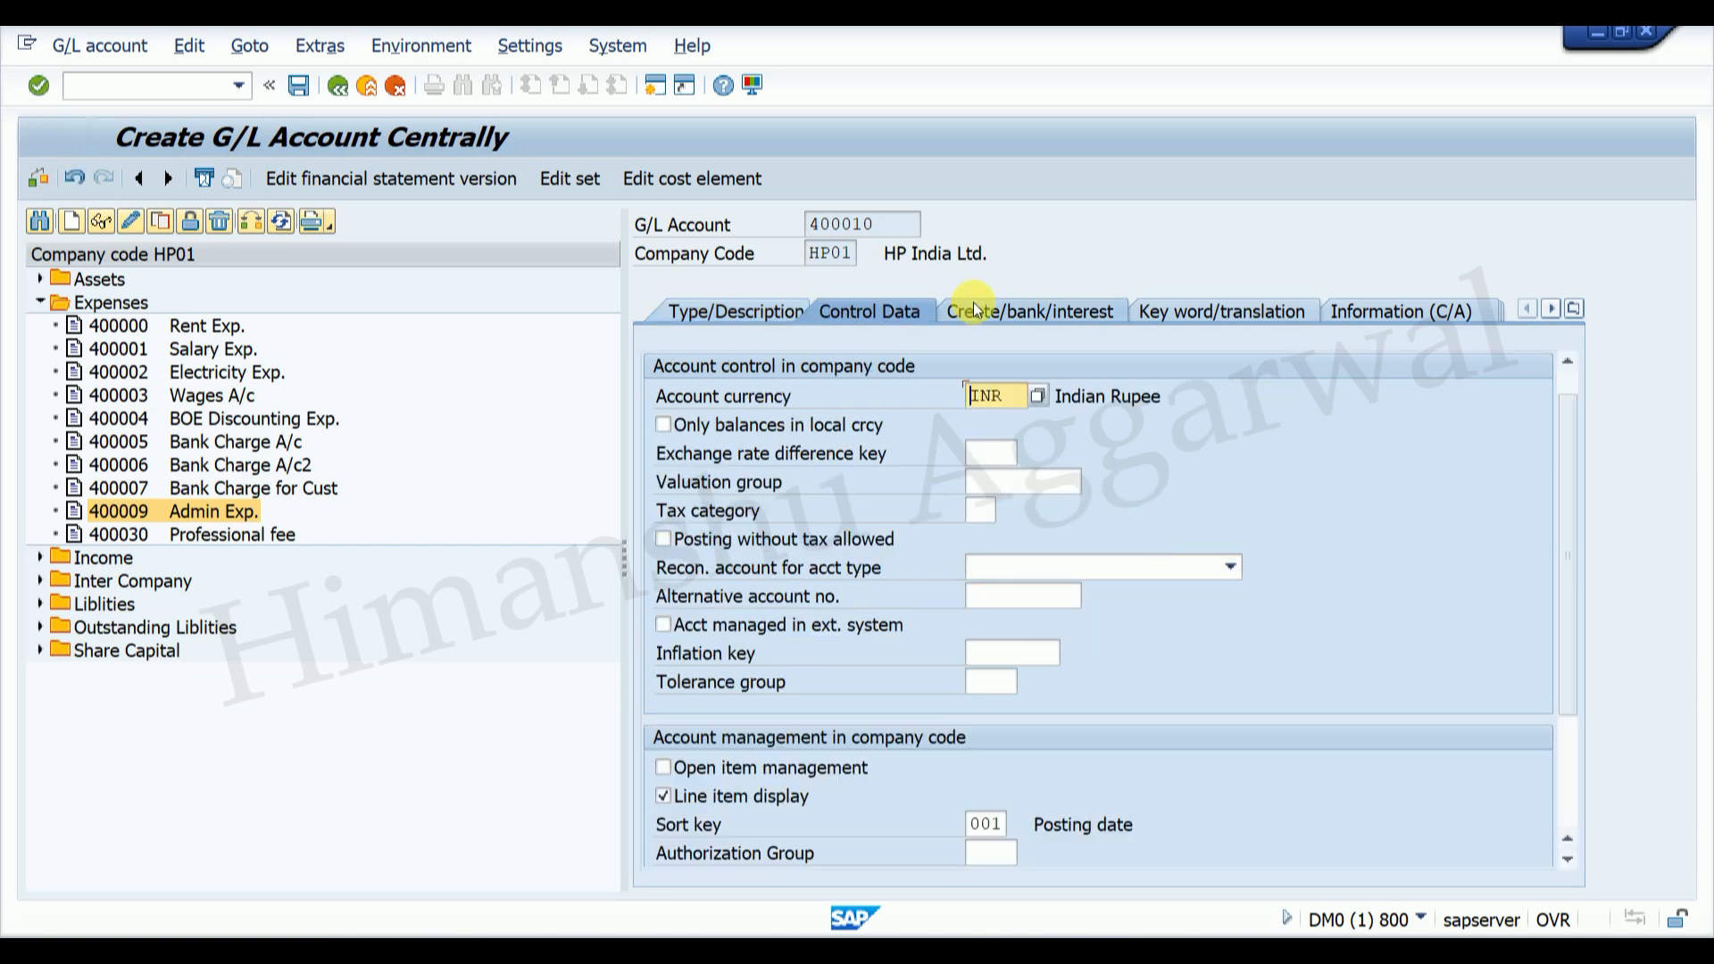
{"action": "left_click", "coordinate": [1020, 308]}
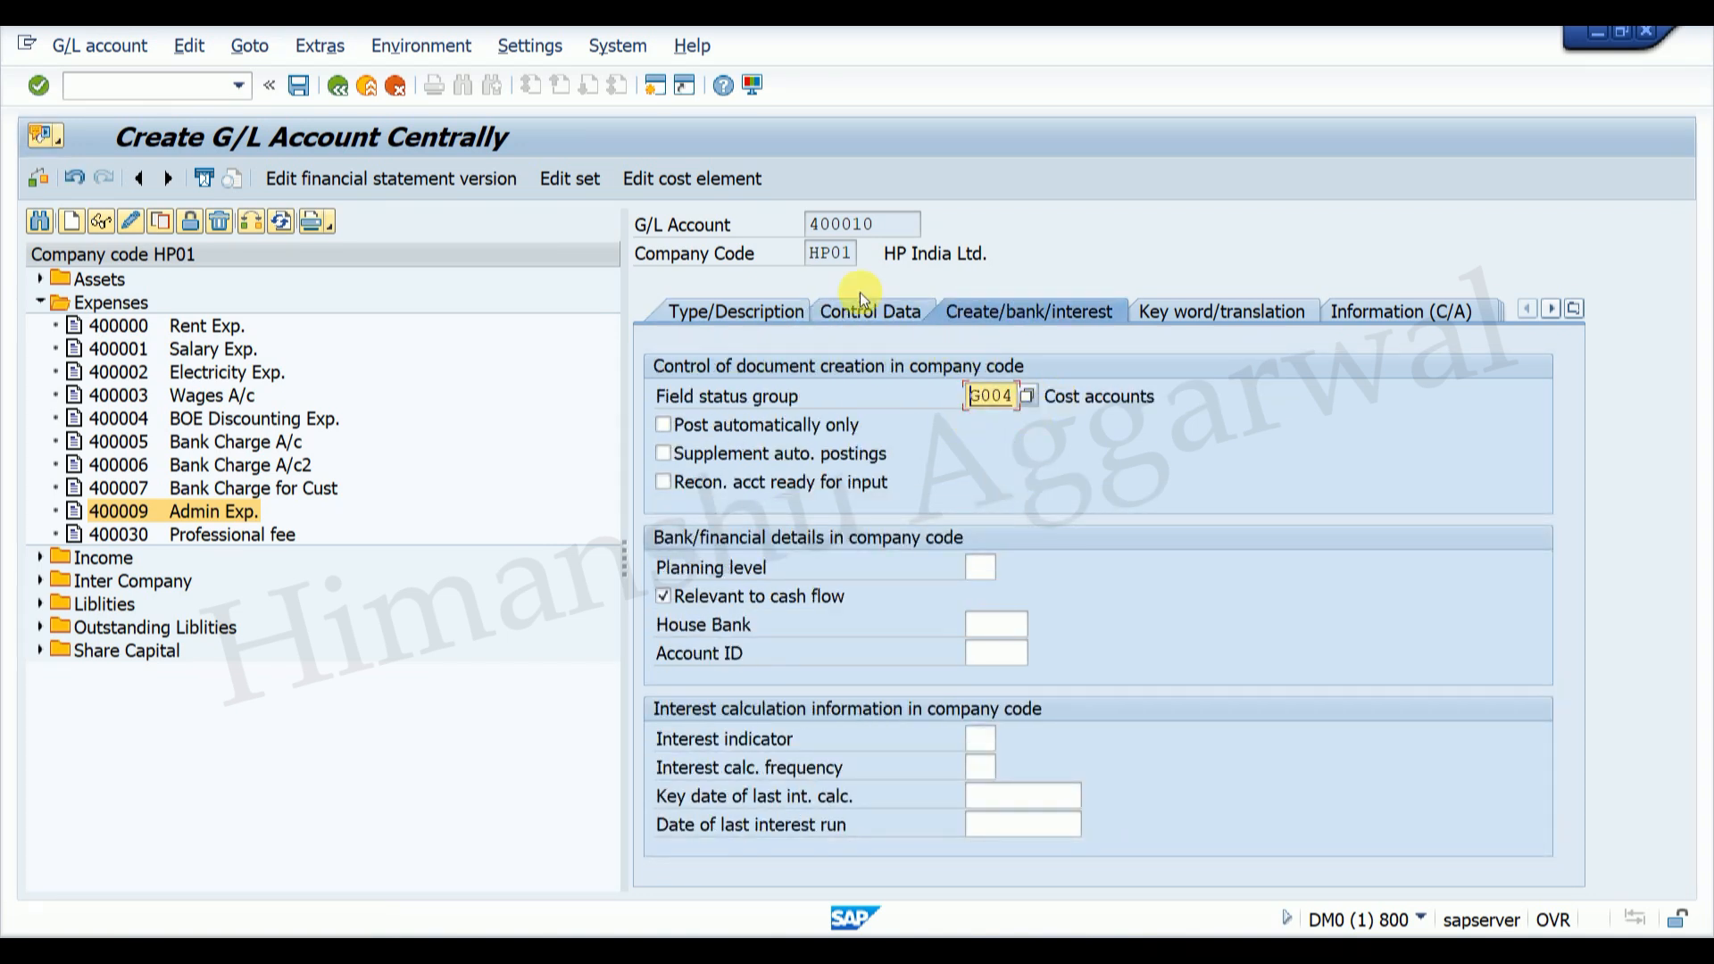
{"action": "left_click", "coordinate": [300, 87]}
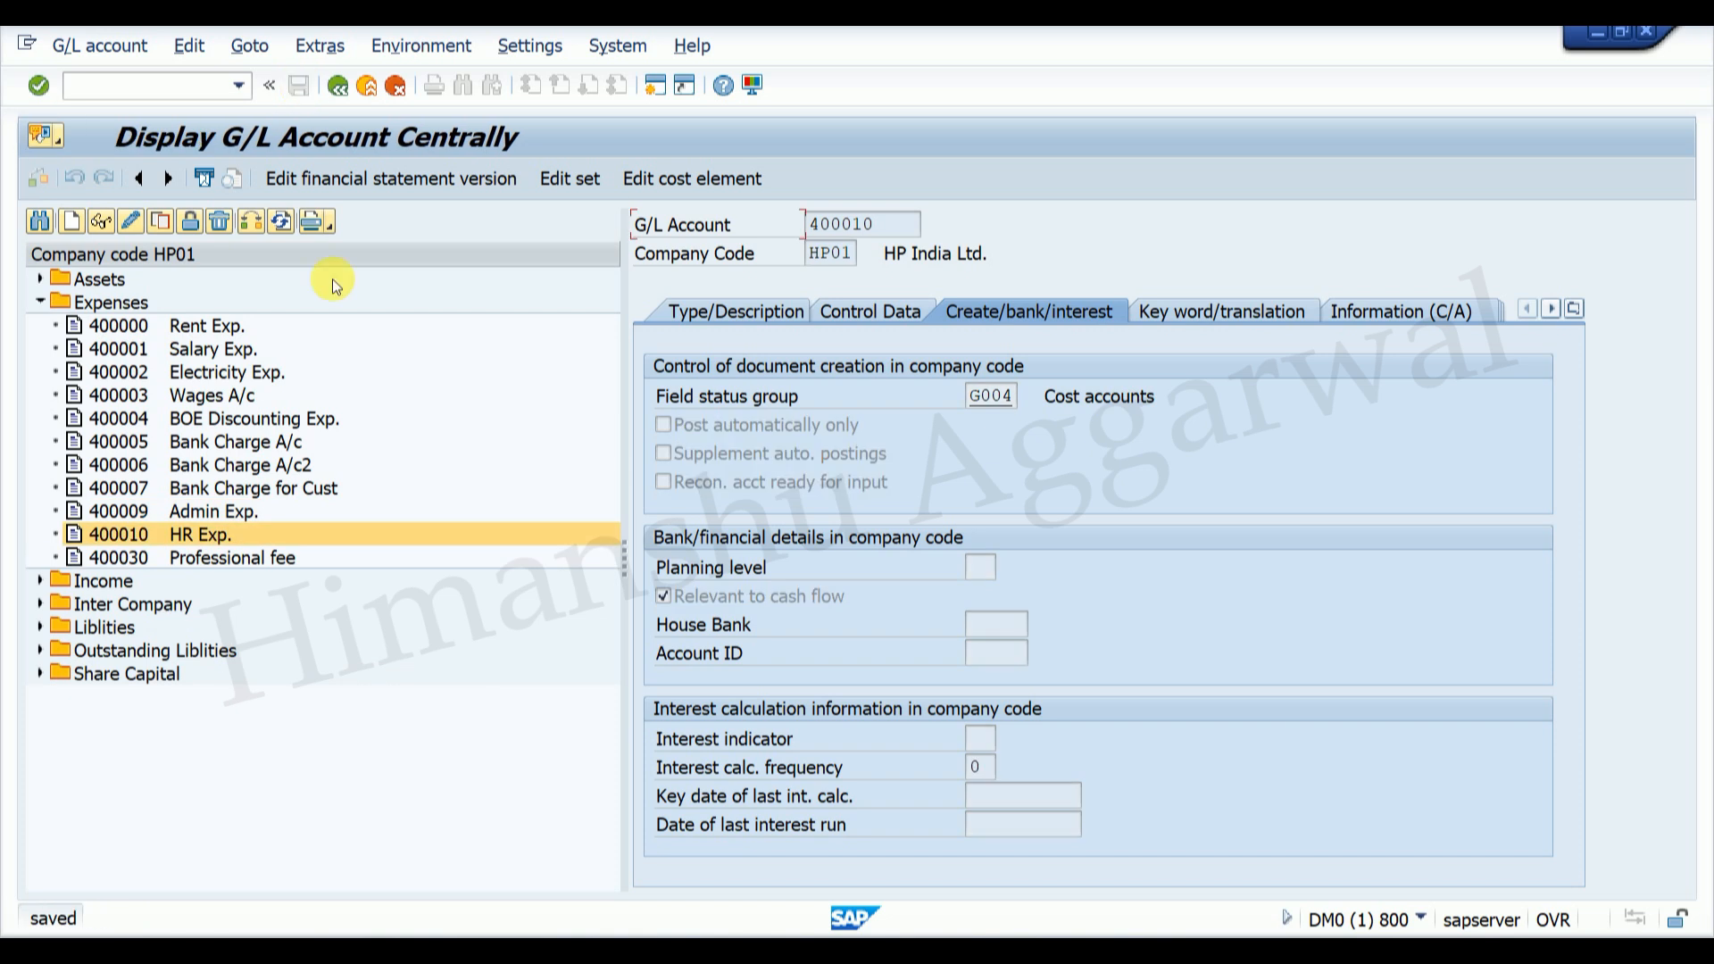
Step: Create cost element 400010 from 01.02.2025 with category 1 (primary costs), save, and exit via /n
{"action": "left_click", "coordinate": [693, 180]}
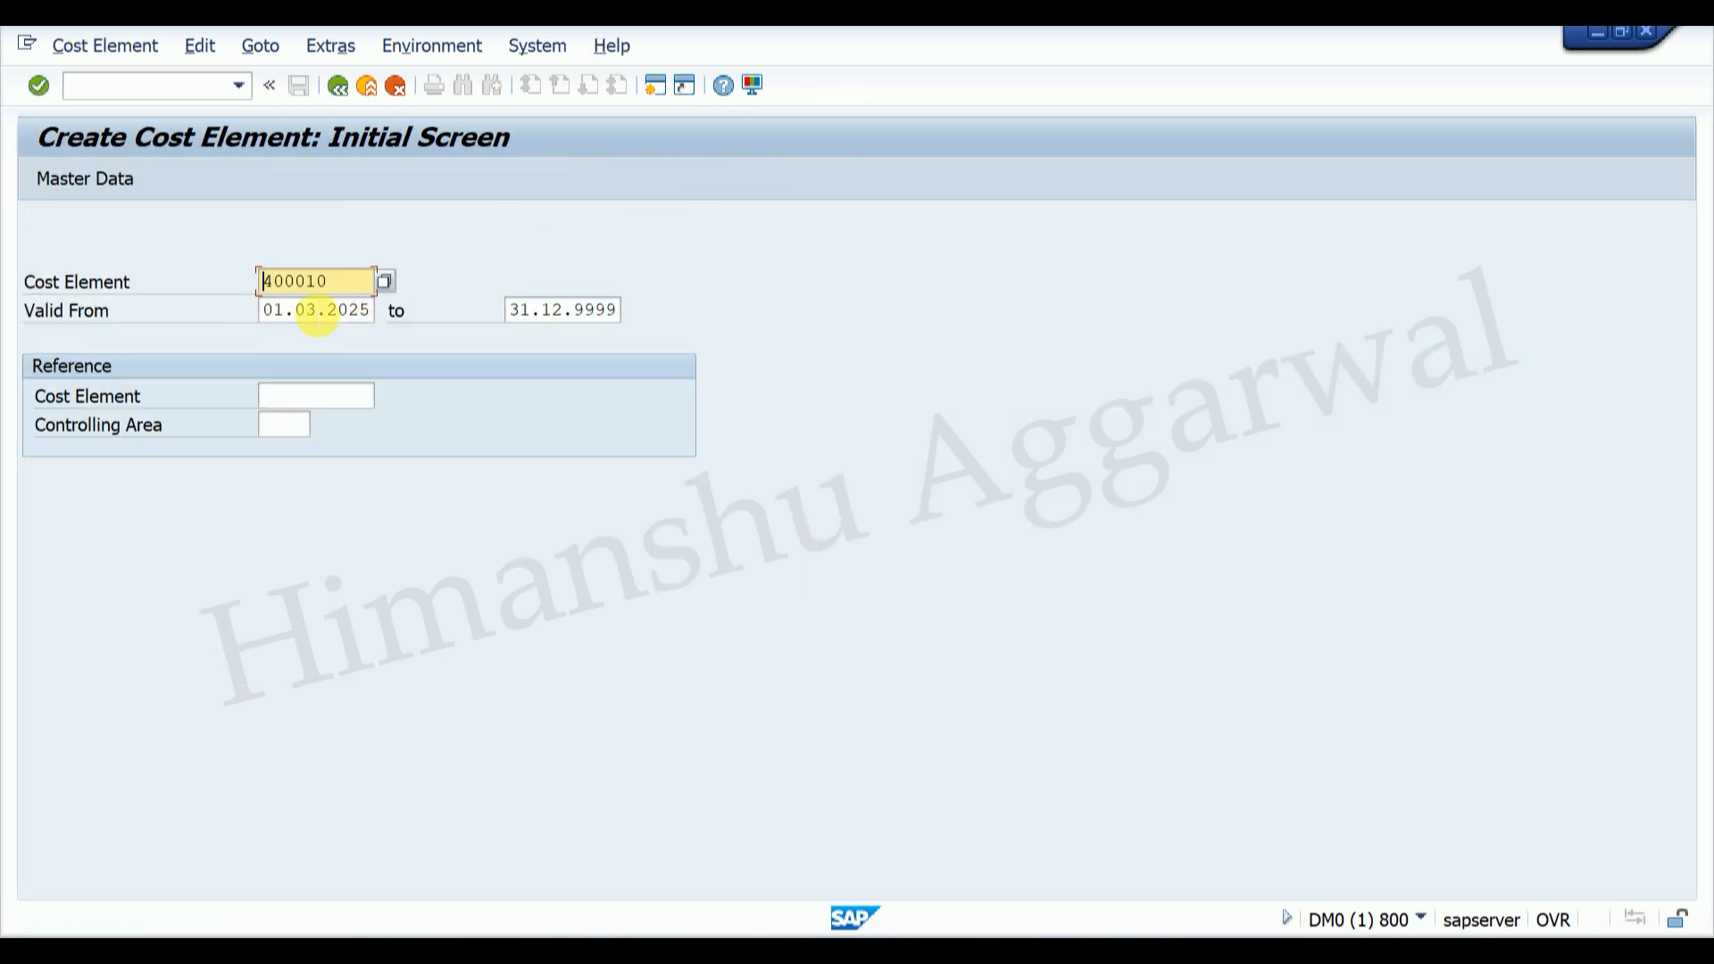
{"action": "left_click", "coordinate": [311, 310]}
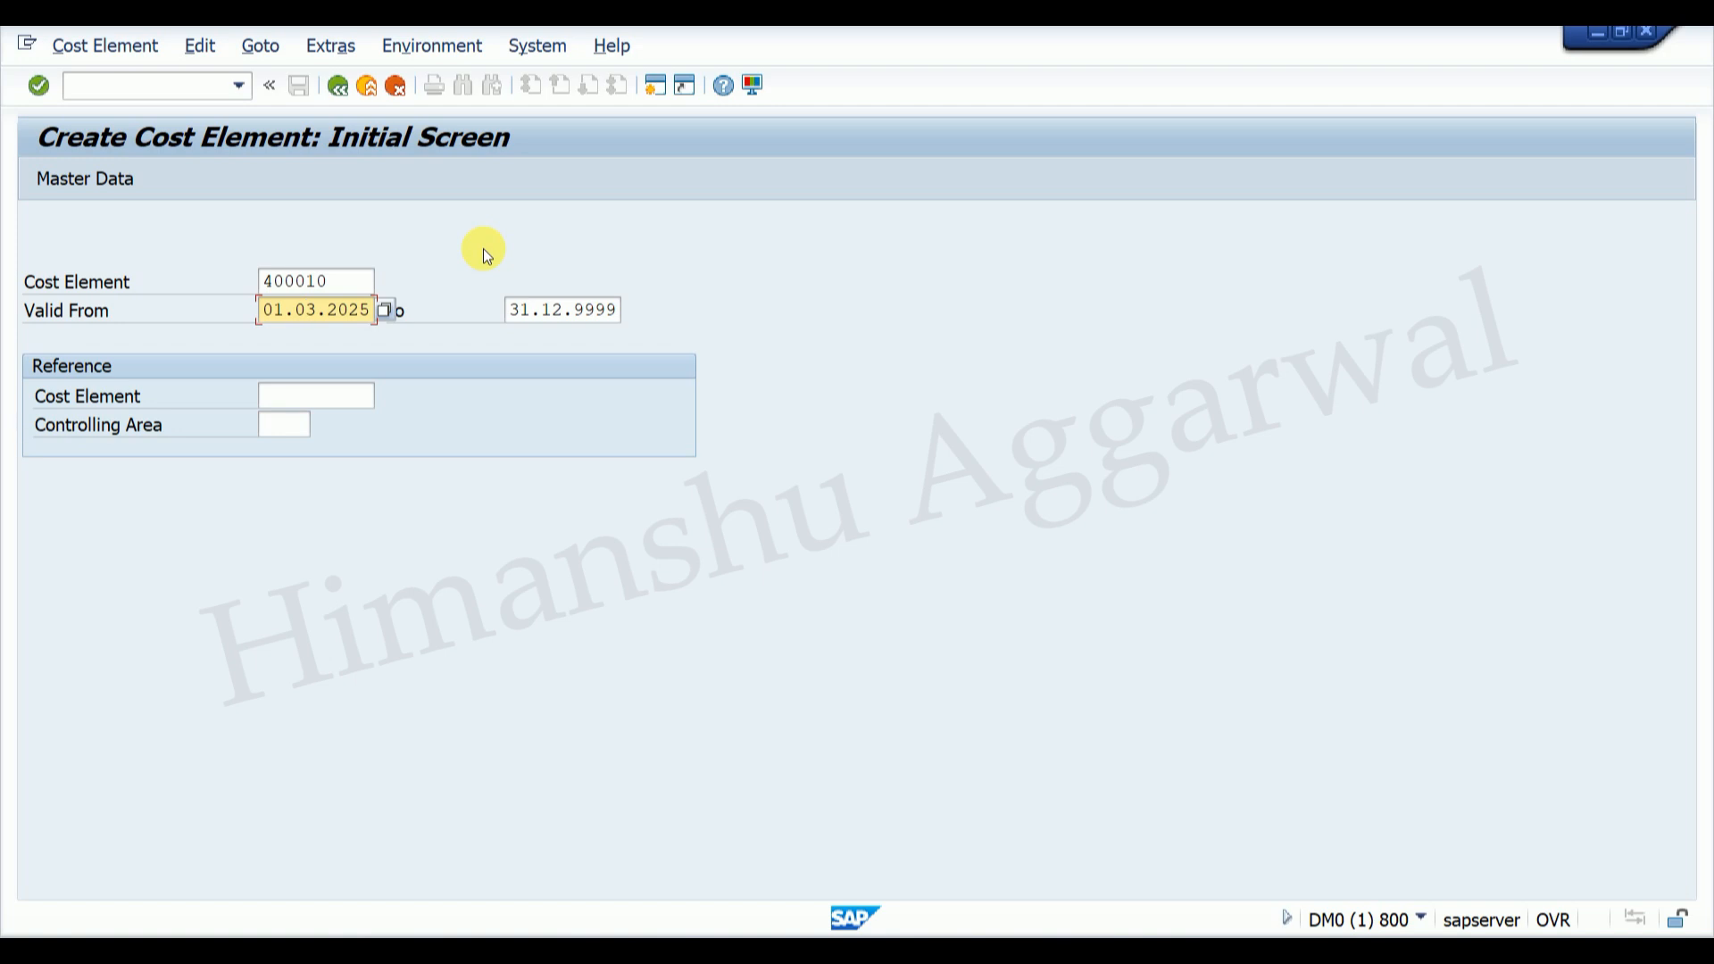
{"action": "type", "text": "2"}
{"action": "key", "text": "Return"}
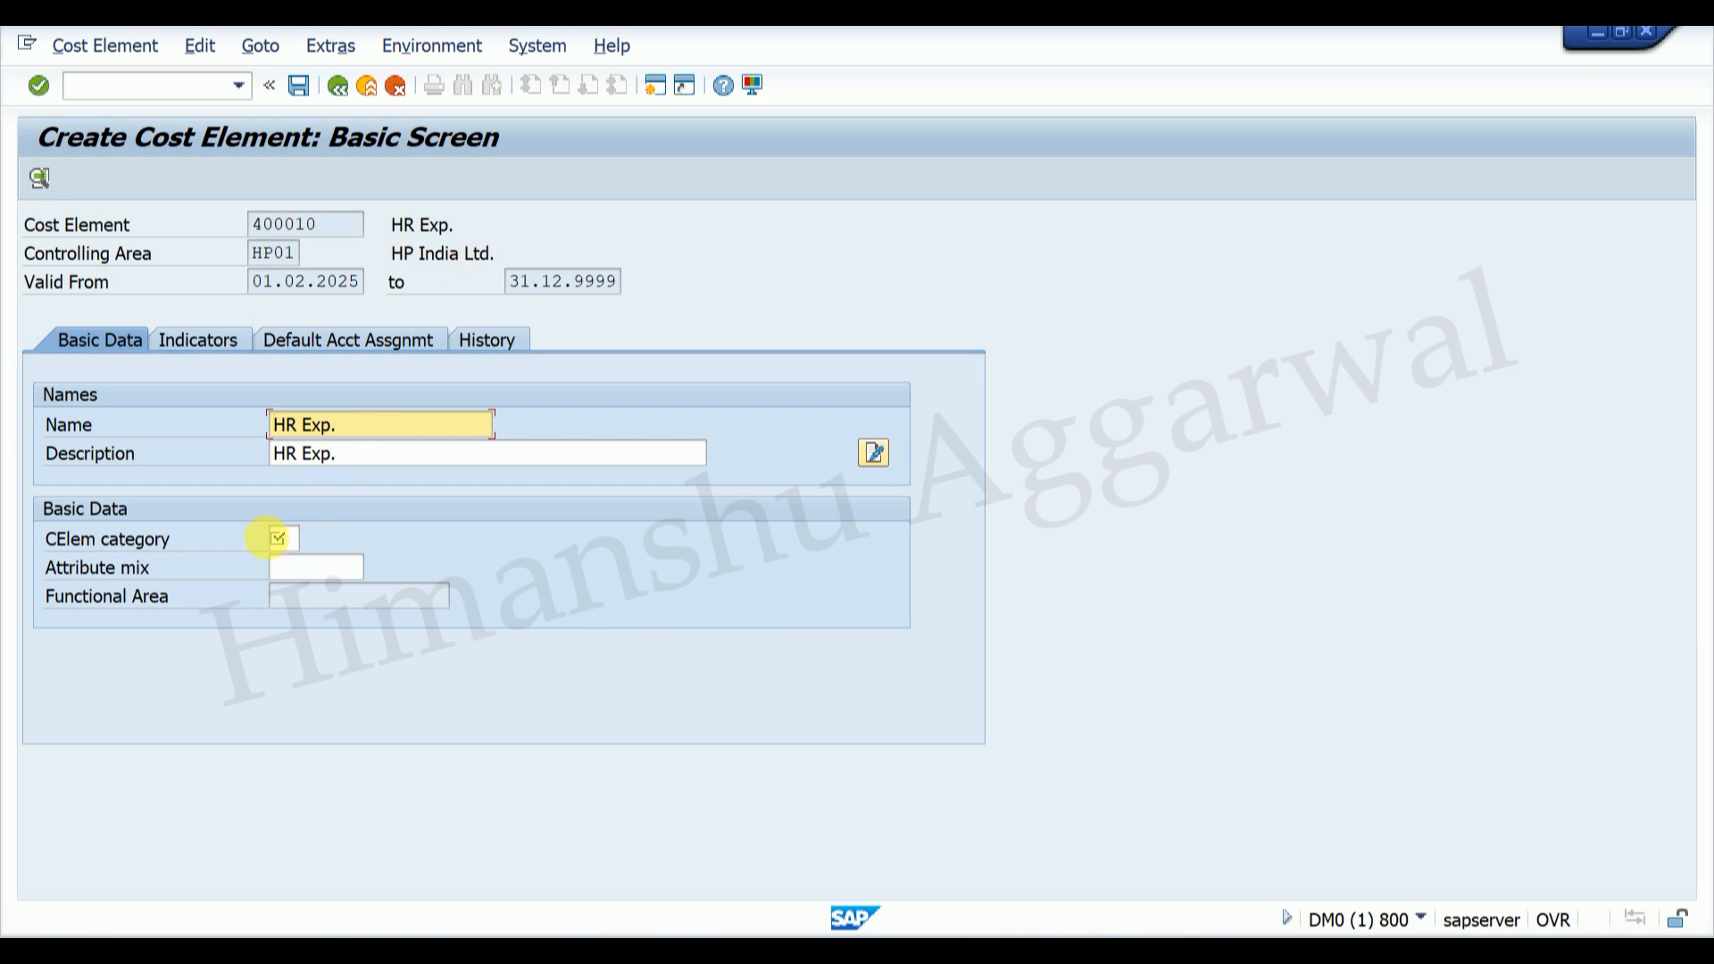
{"action": "left_click", "coordinate": [284, 539]}
{"action": "left_click", "coordinate": [310, 539]}
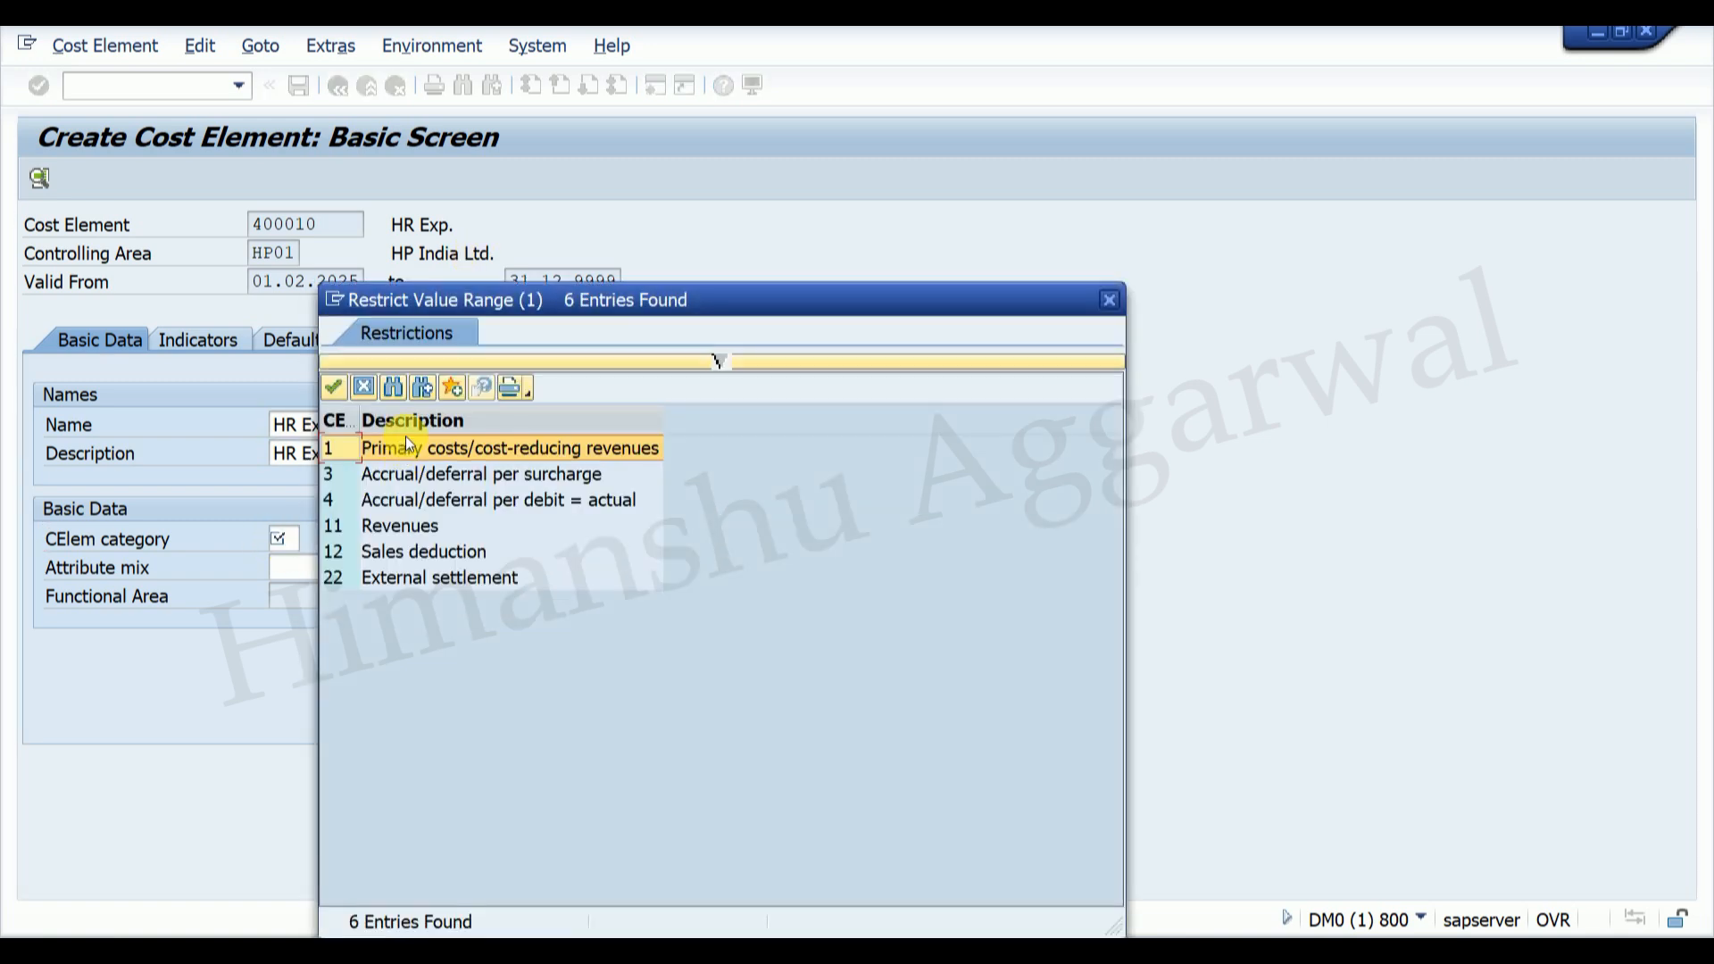
{"action": "double_click", "coordinate": [404, 444]}
{"action": "left_click", "coordinate": [302, 84]}
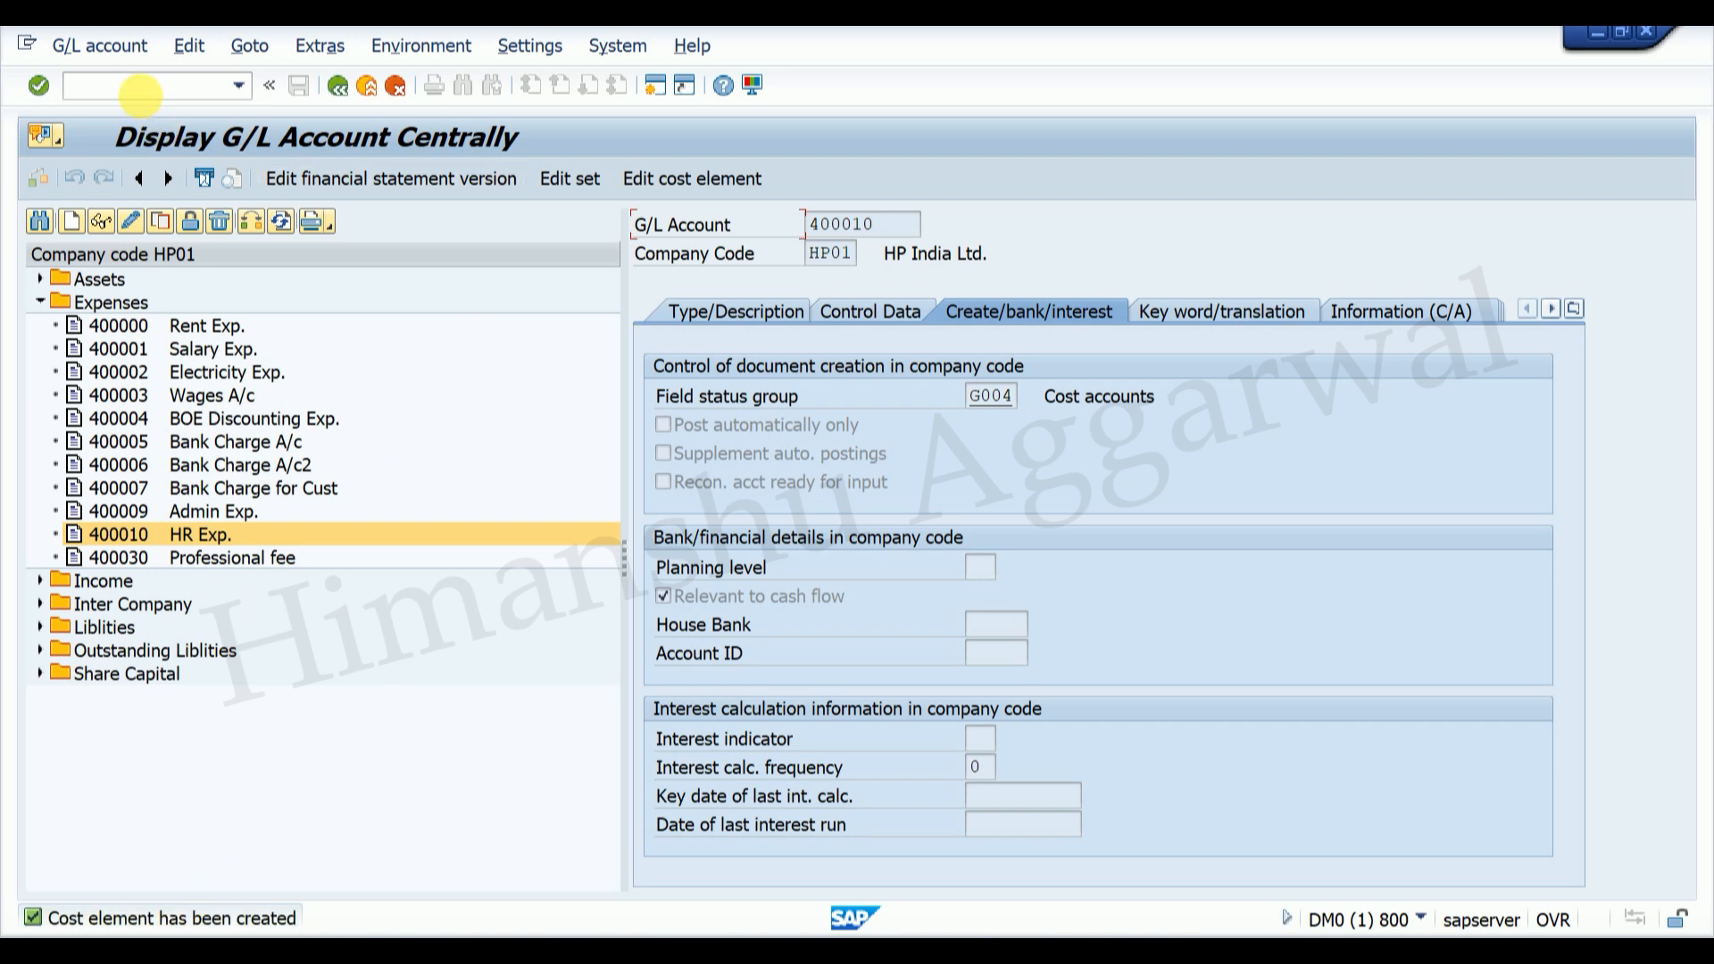
{"action": "type", "text": "/n"}
{"action": "key", "text": "Return"}
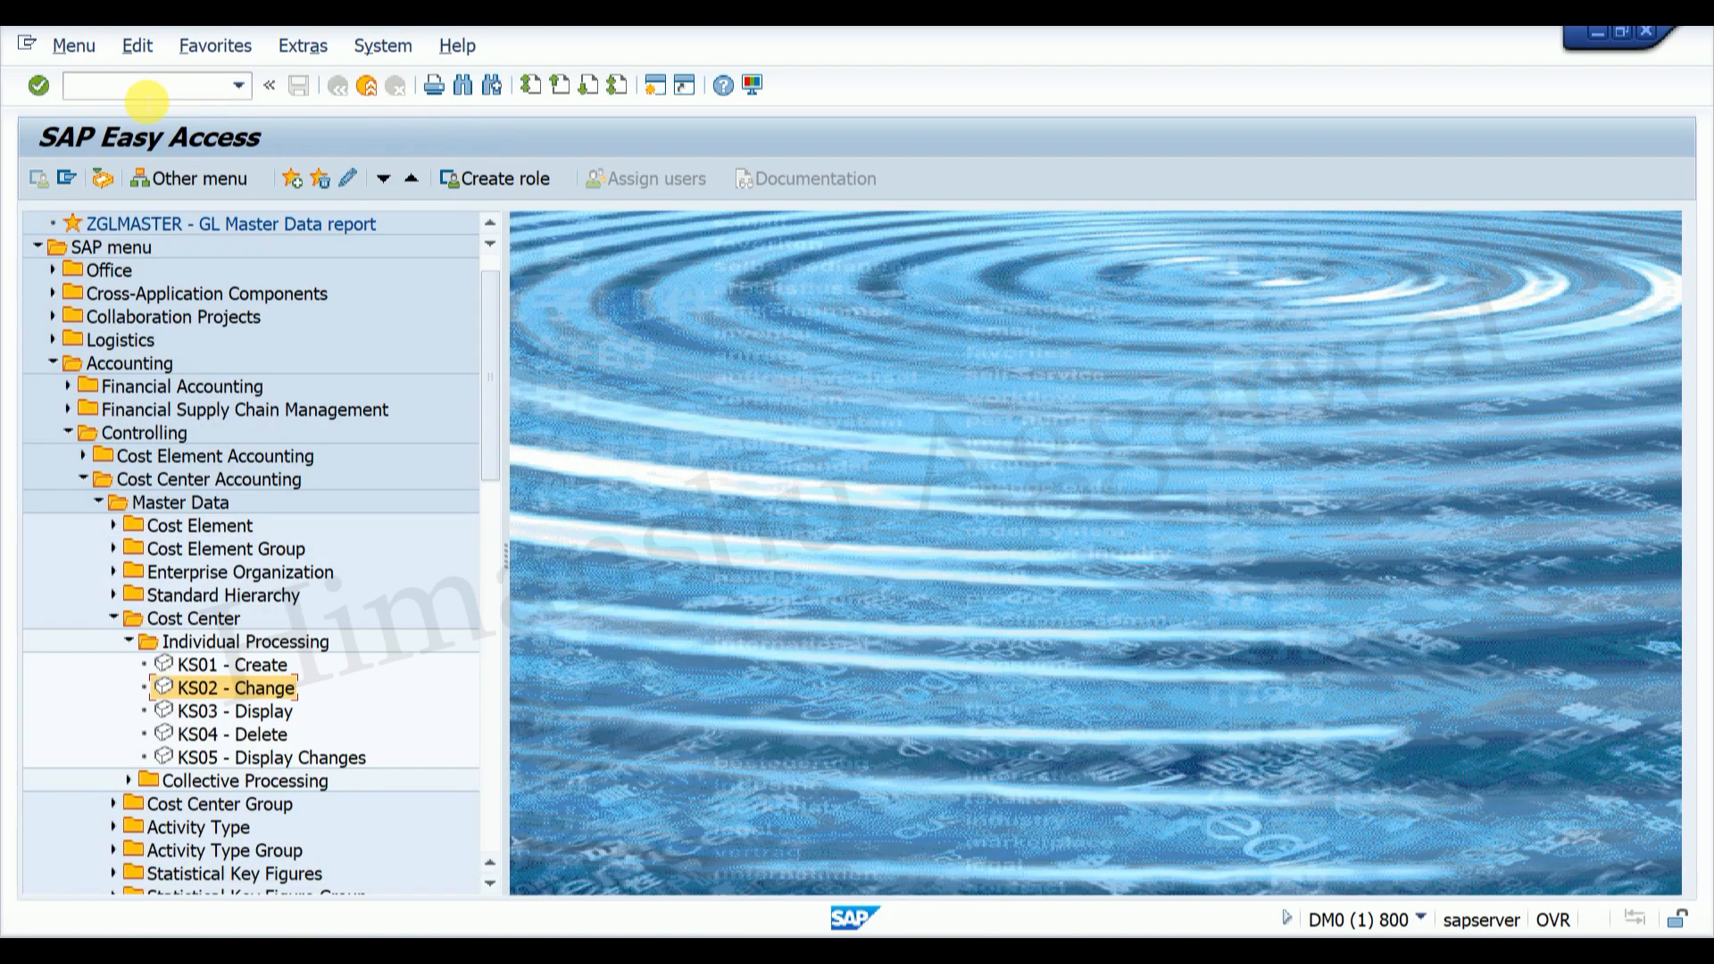
Step: Start an FB50 document with document and posting date 15.02.2025 and header text TEST
{"action": "type", "text": "FB50"}
{"action": "key", "text": "Return"}
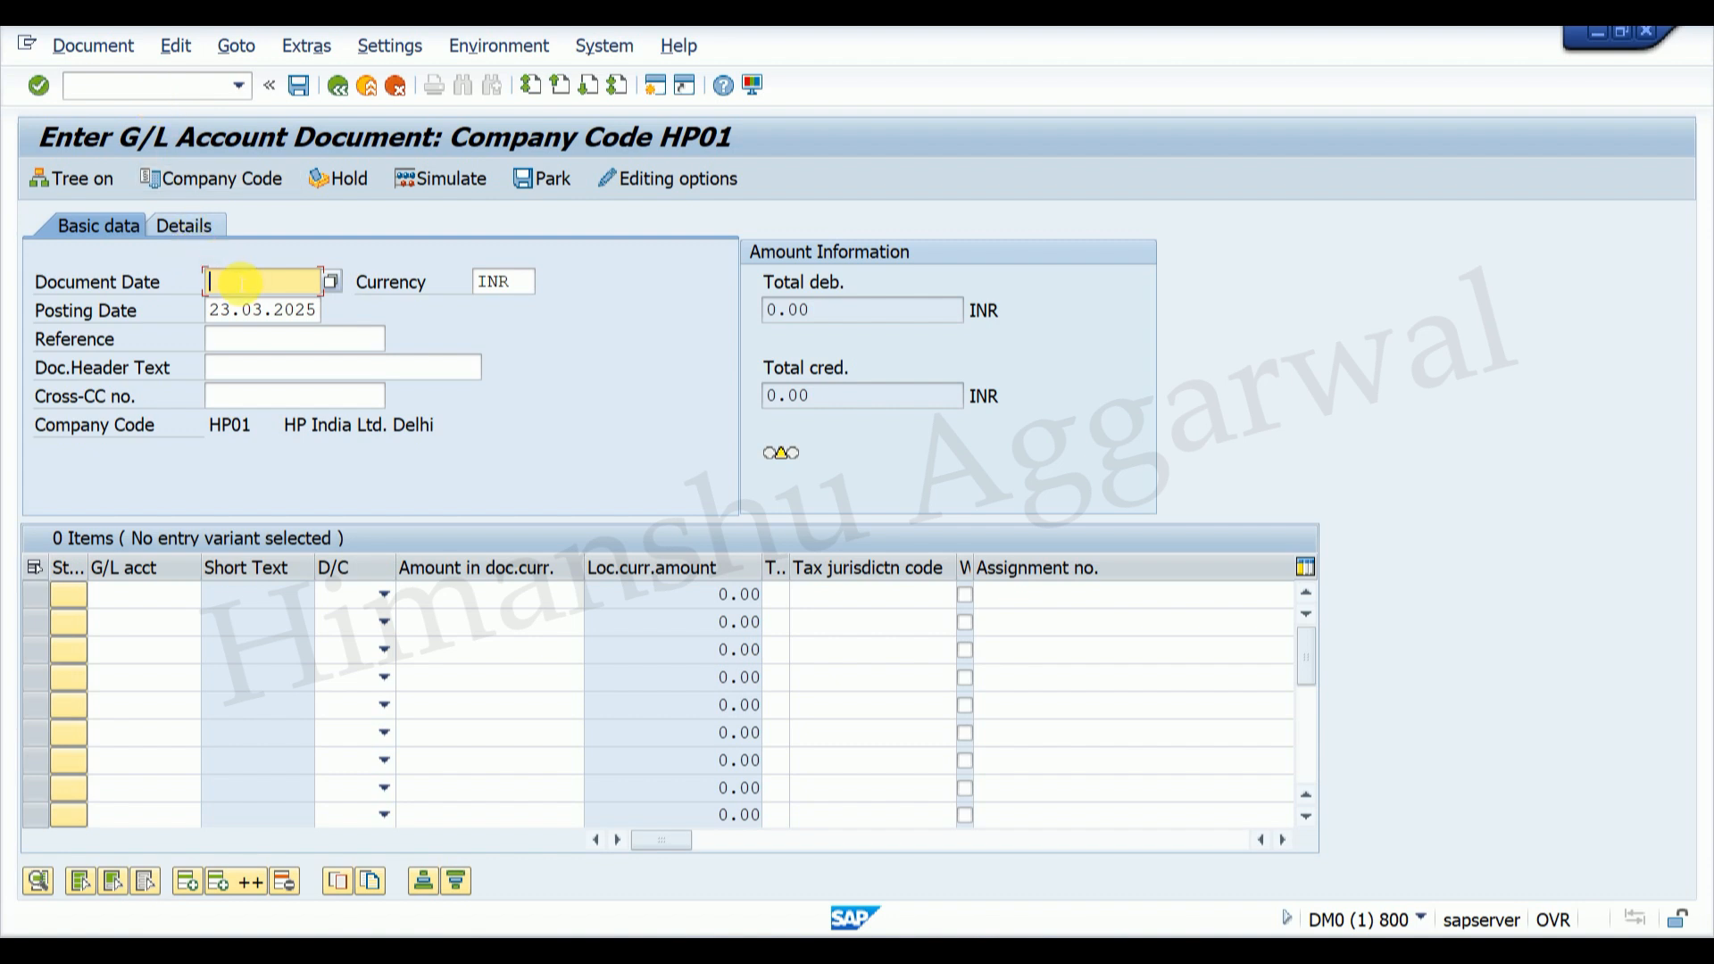
{"action": "type", "text": "0"}
{"action": "key", "text": "BackSpace"}
{"action": "key", "text": "BackSpace"}
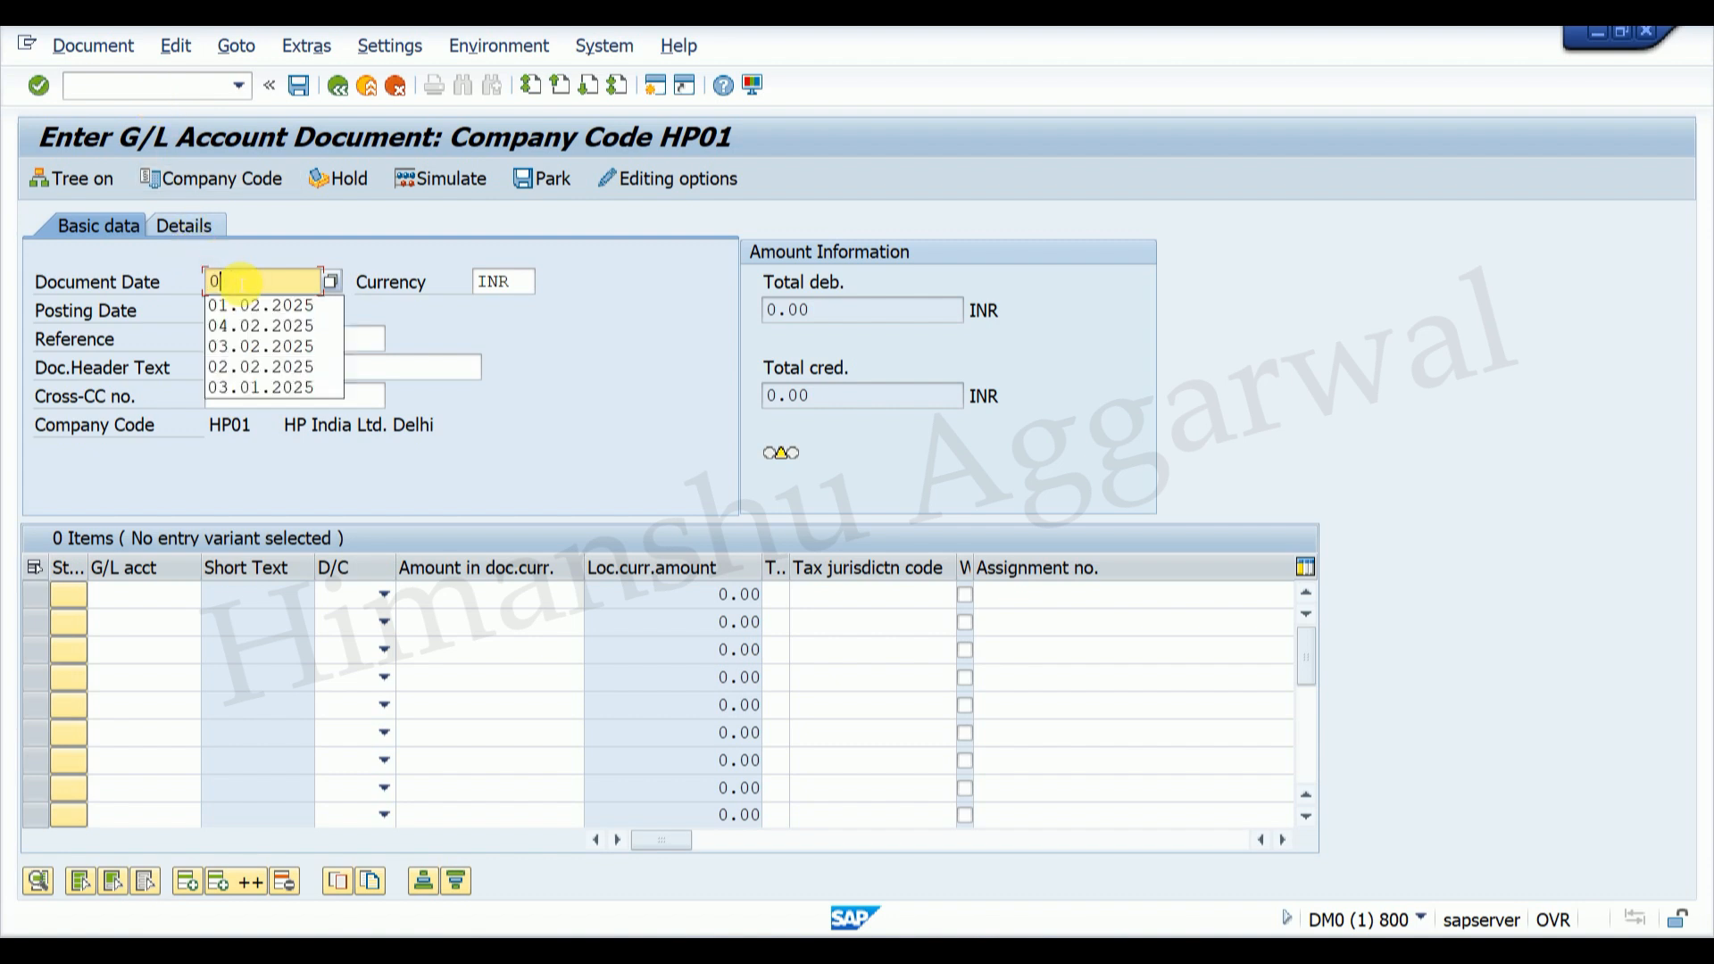
{"action": "type", "text": "15.02.2025"}
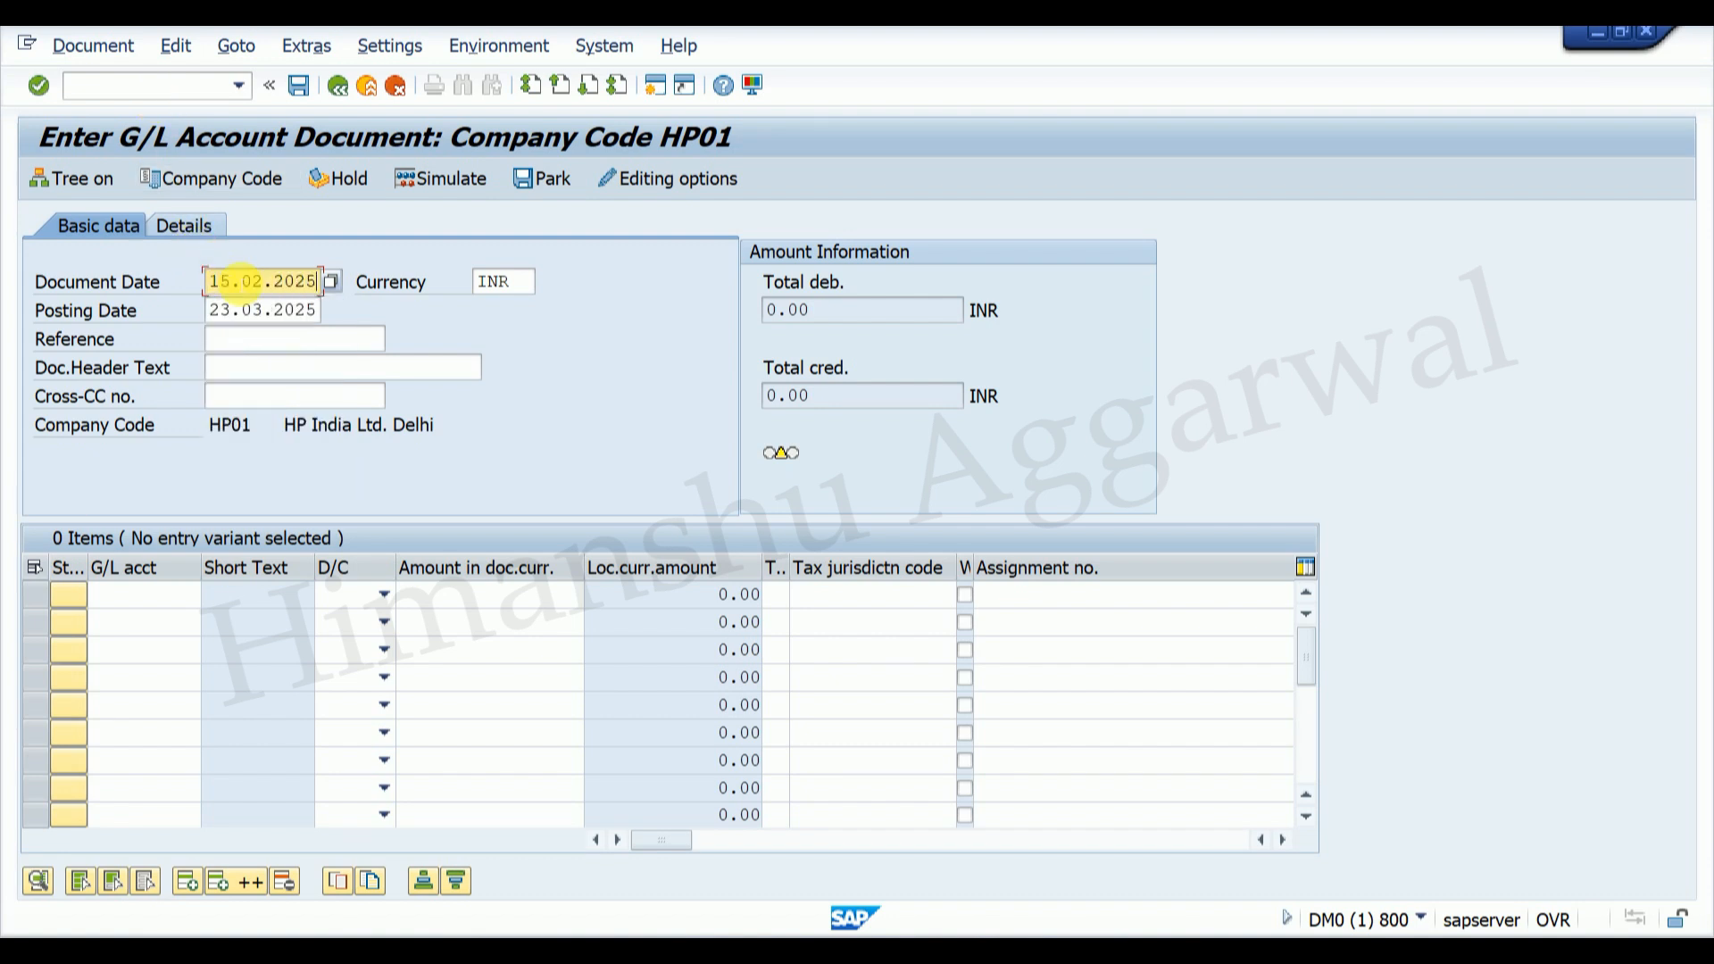
{"action": "left_click_drag", "start_coordinate": [212, 286], "coordinate": [367, 318]}
{"action": "left_click_drag", "start_coordinate": [212, 284], "coordinate": [328, 287]}
{"action": "key", "text": "ctrl+c"}
{"action": "left_click", "coordinate": [219, 310]}
{"action": "key", "text": "ctrl+v"}
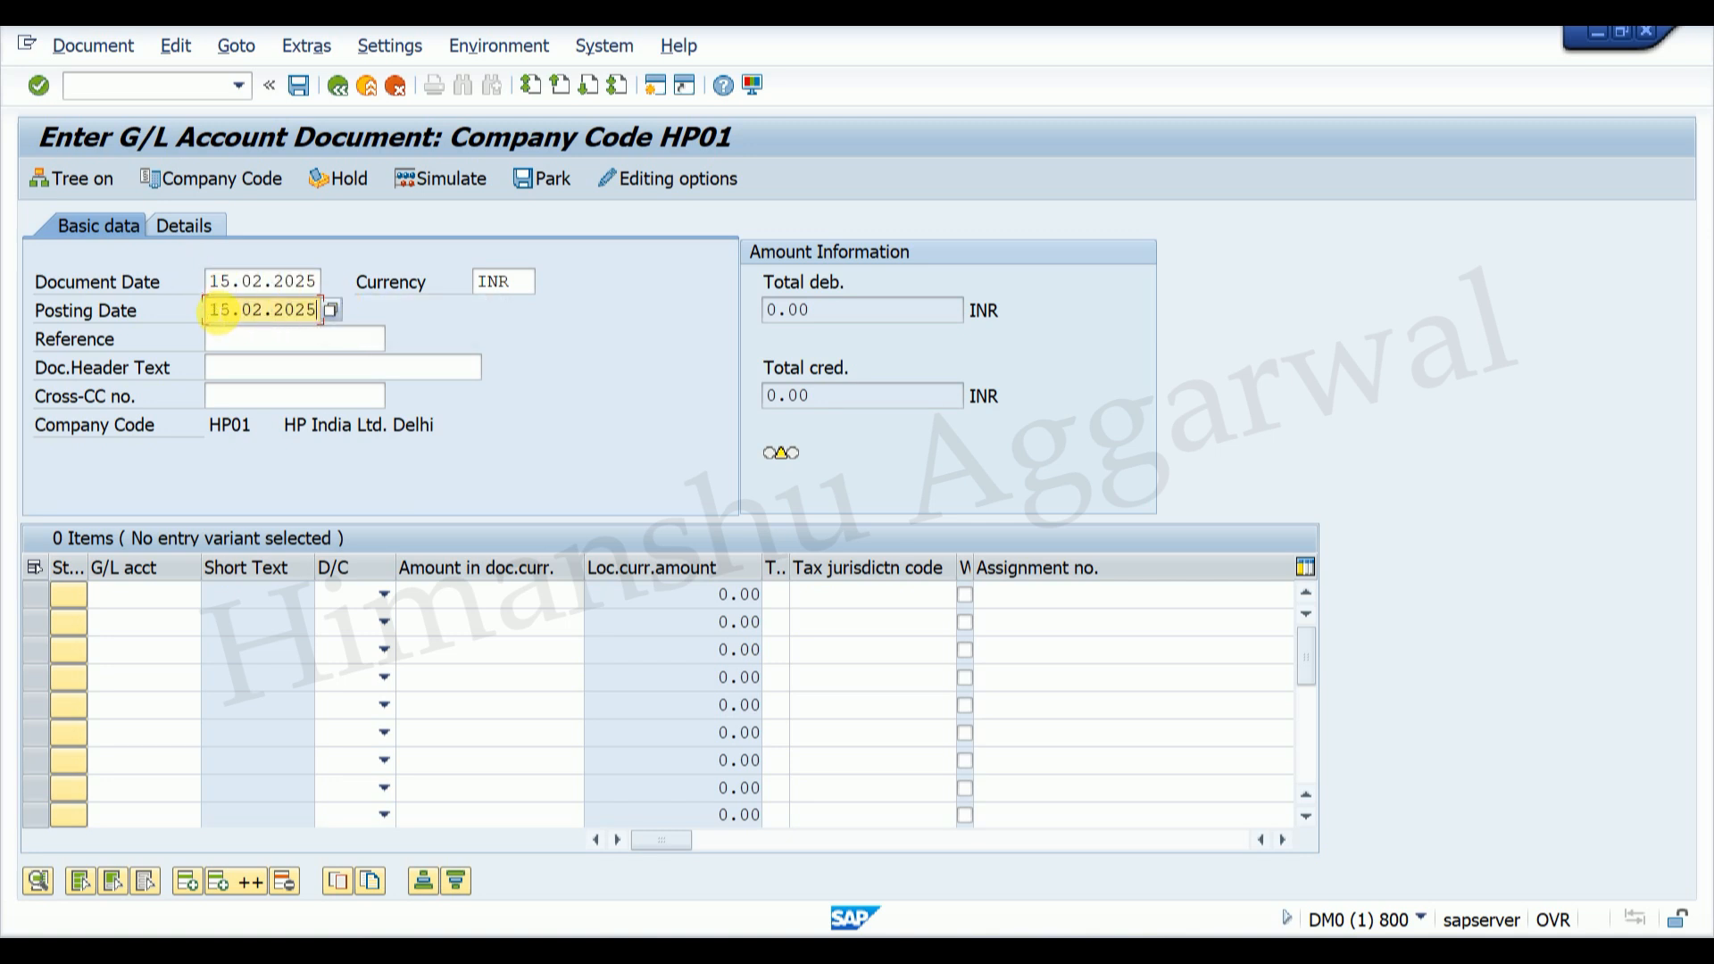
{"action": "left_click", "coordinate": [277, 367]}
{"action": "type", "text": "TEST"}
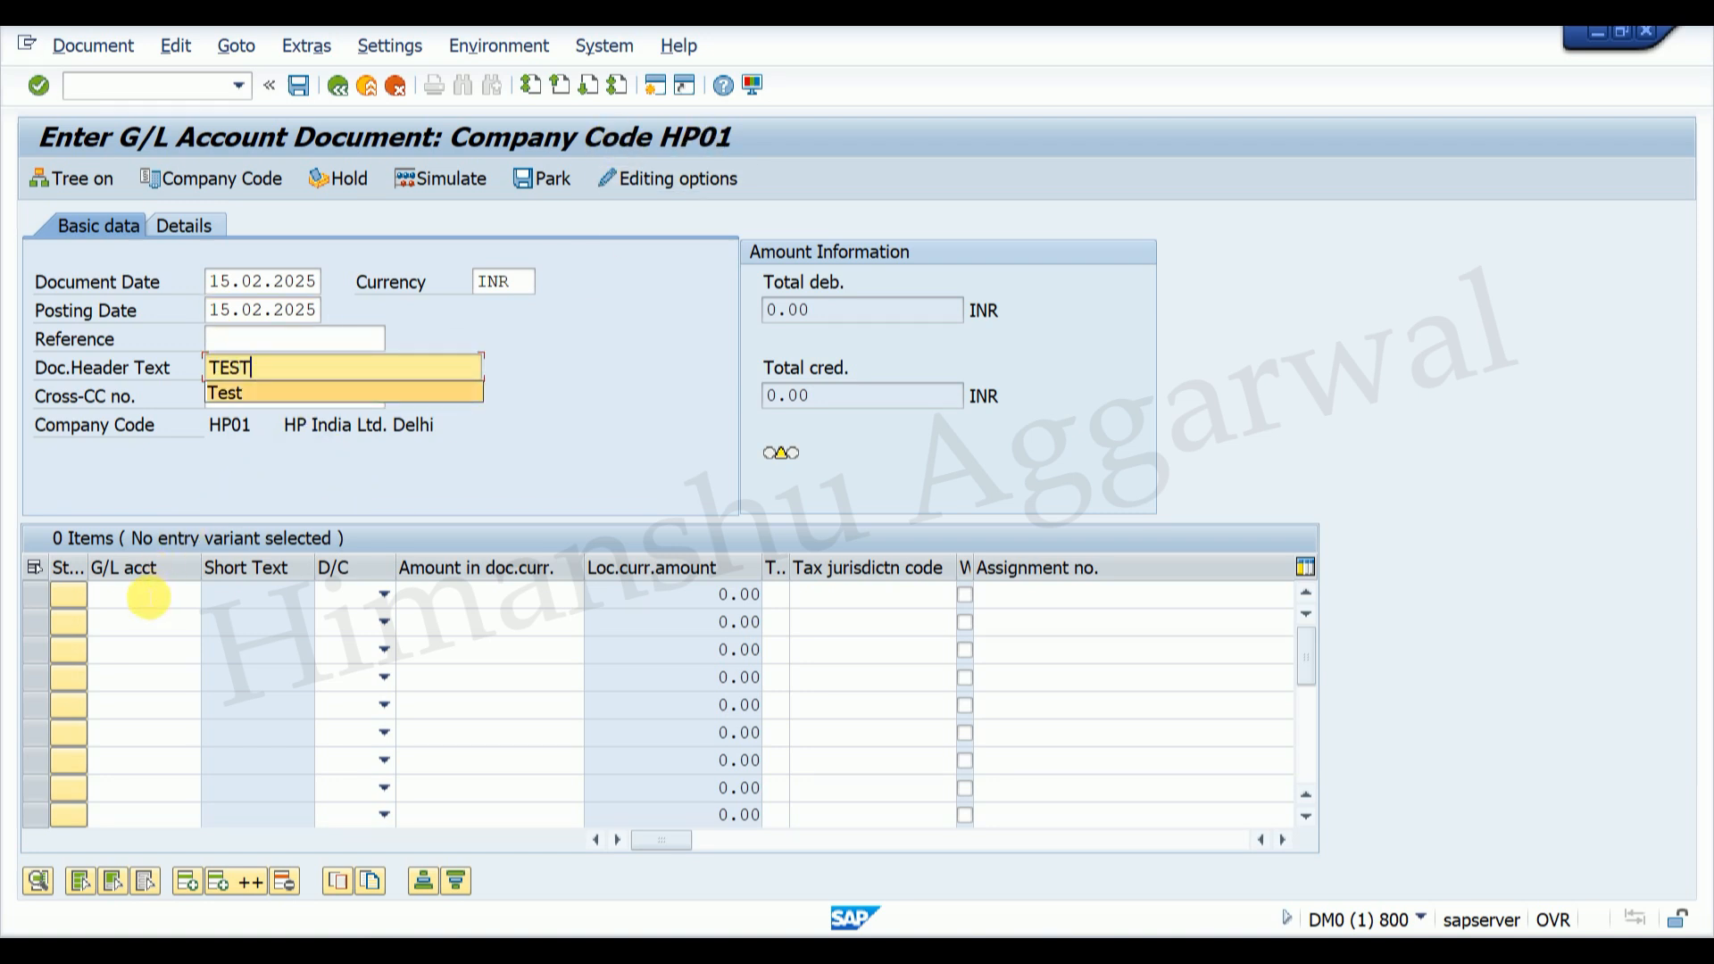
Step: Put G/L account 400010 HR Exp. on line one and 200005 on line two
{"action": "left_click", "coordinate": [198, 596]}
{"action": "key", "text": "F4"}
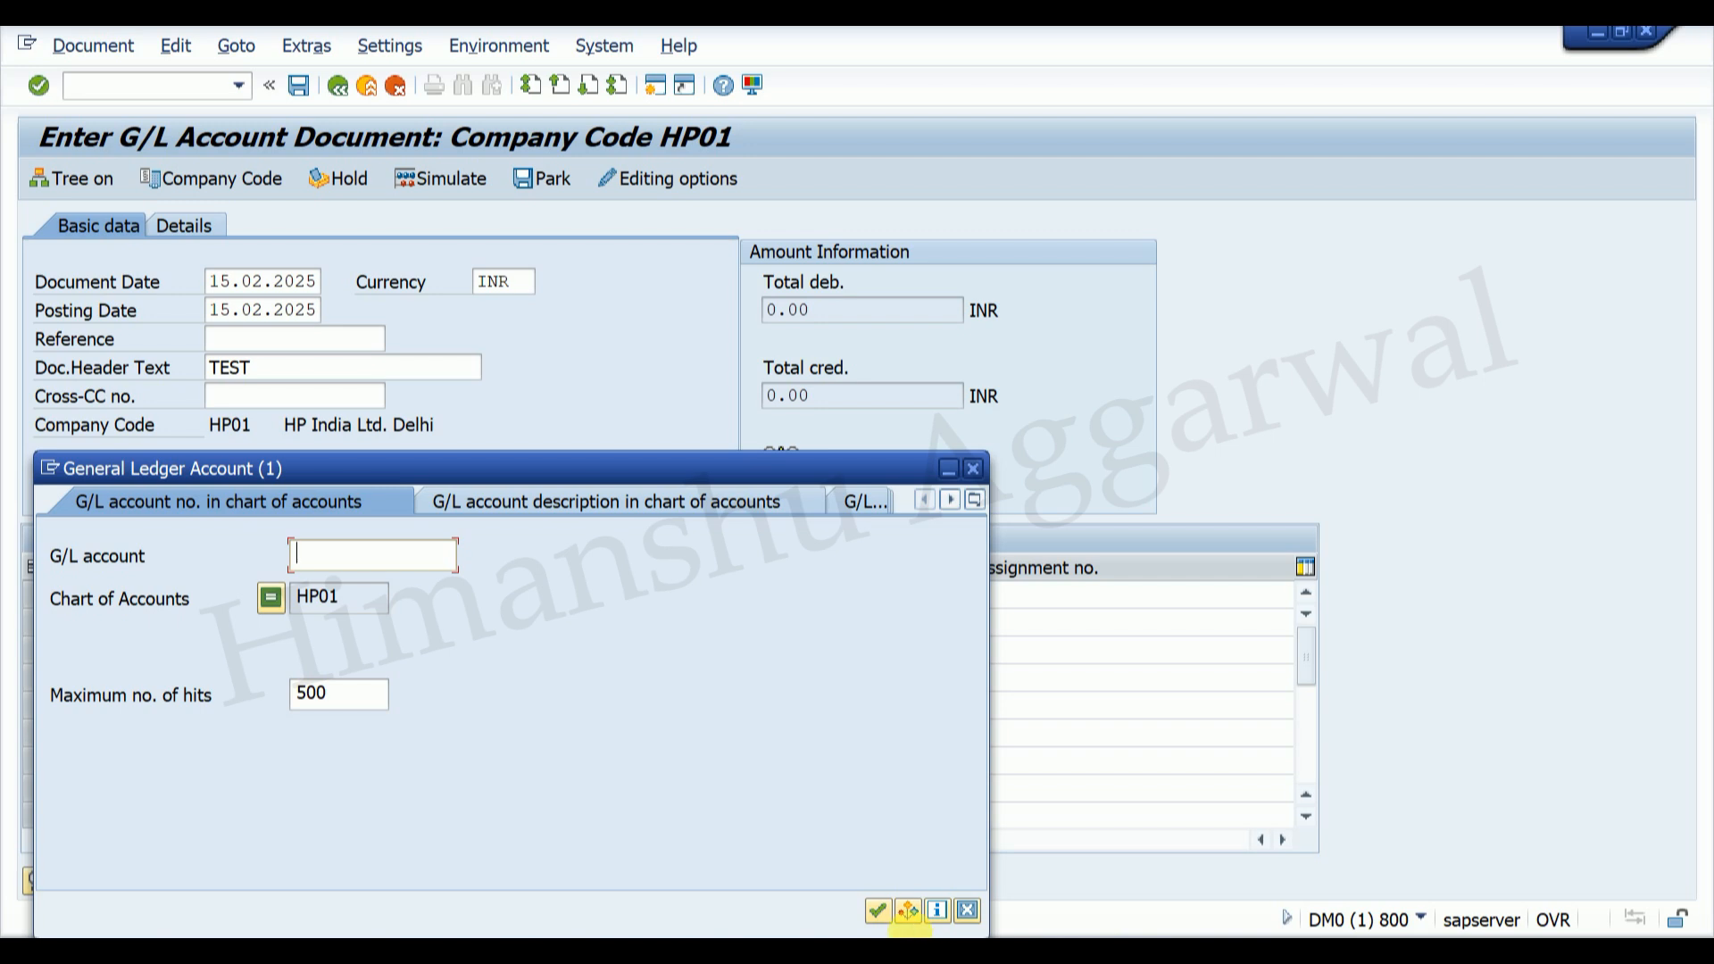
{"action": "left_click", "coordinate": [876, 911]}
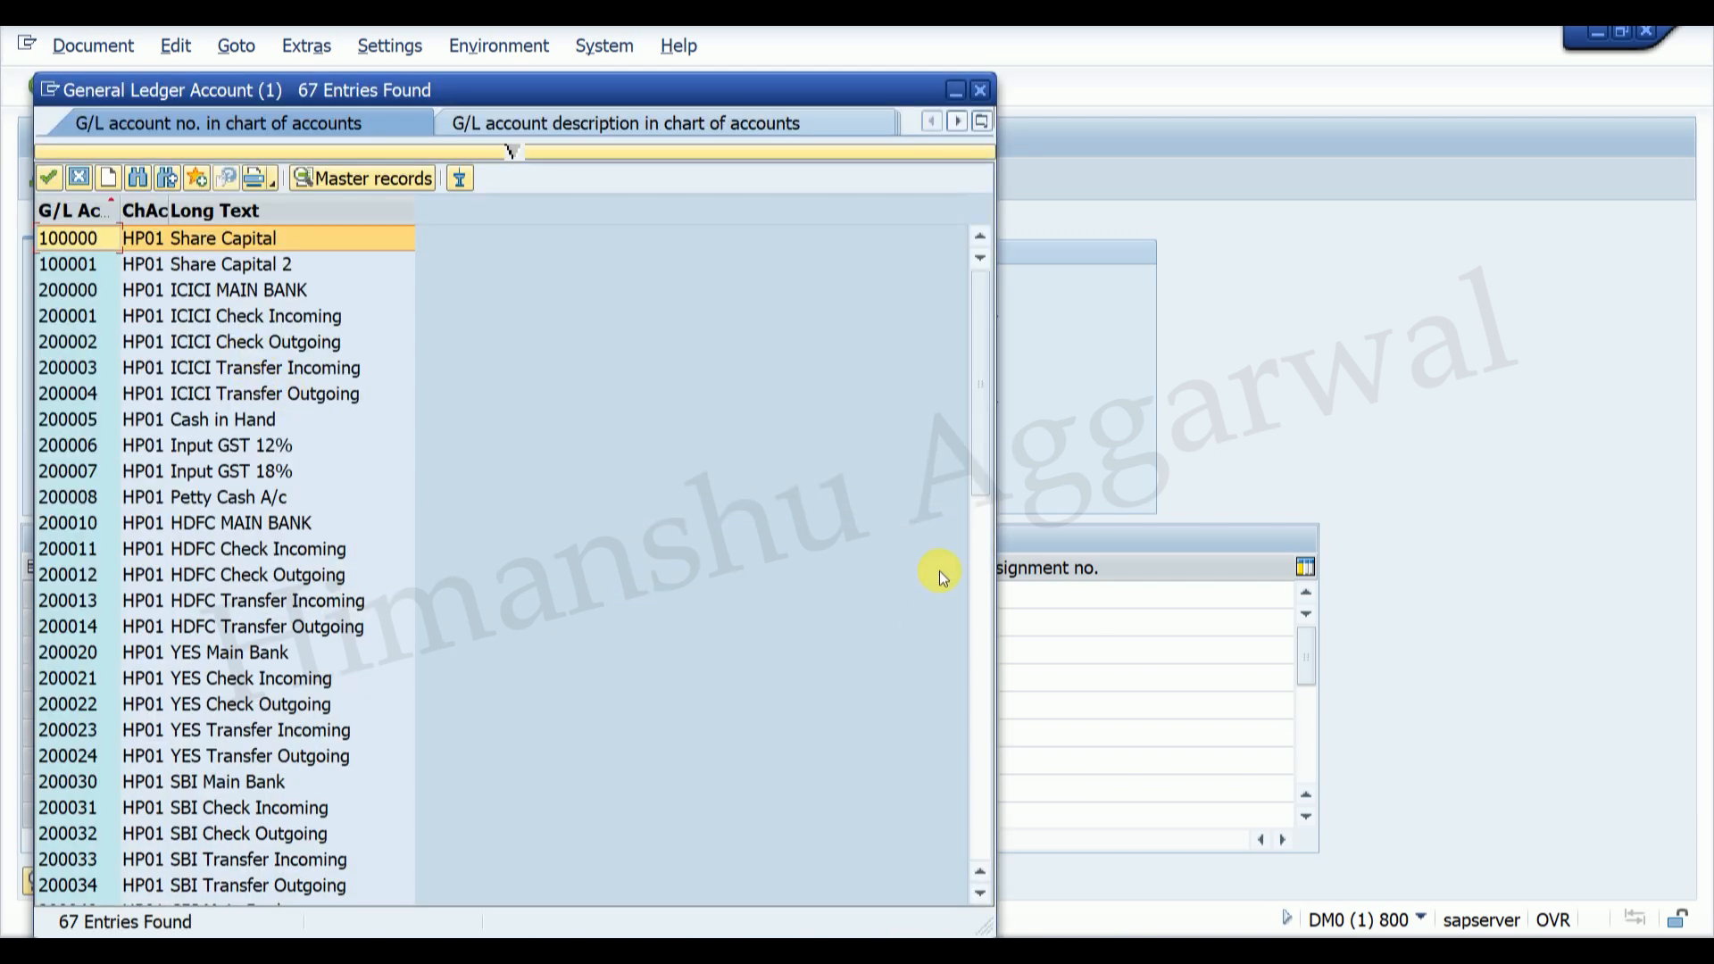
{"action": "left_click_drag", "start_coordinate": [984, 450], "coordinate": [975, 766]}
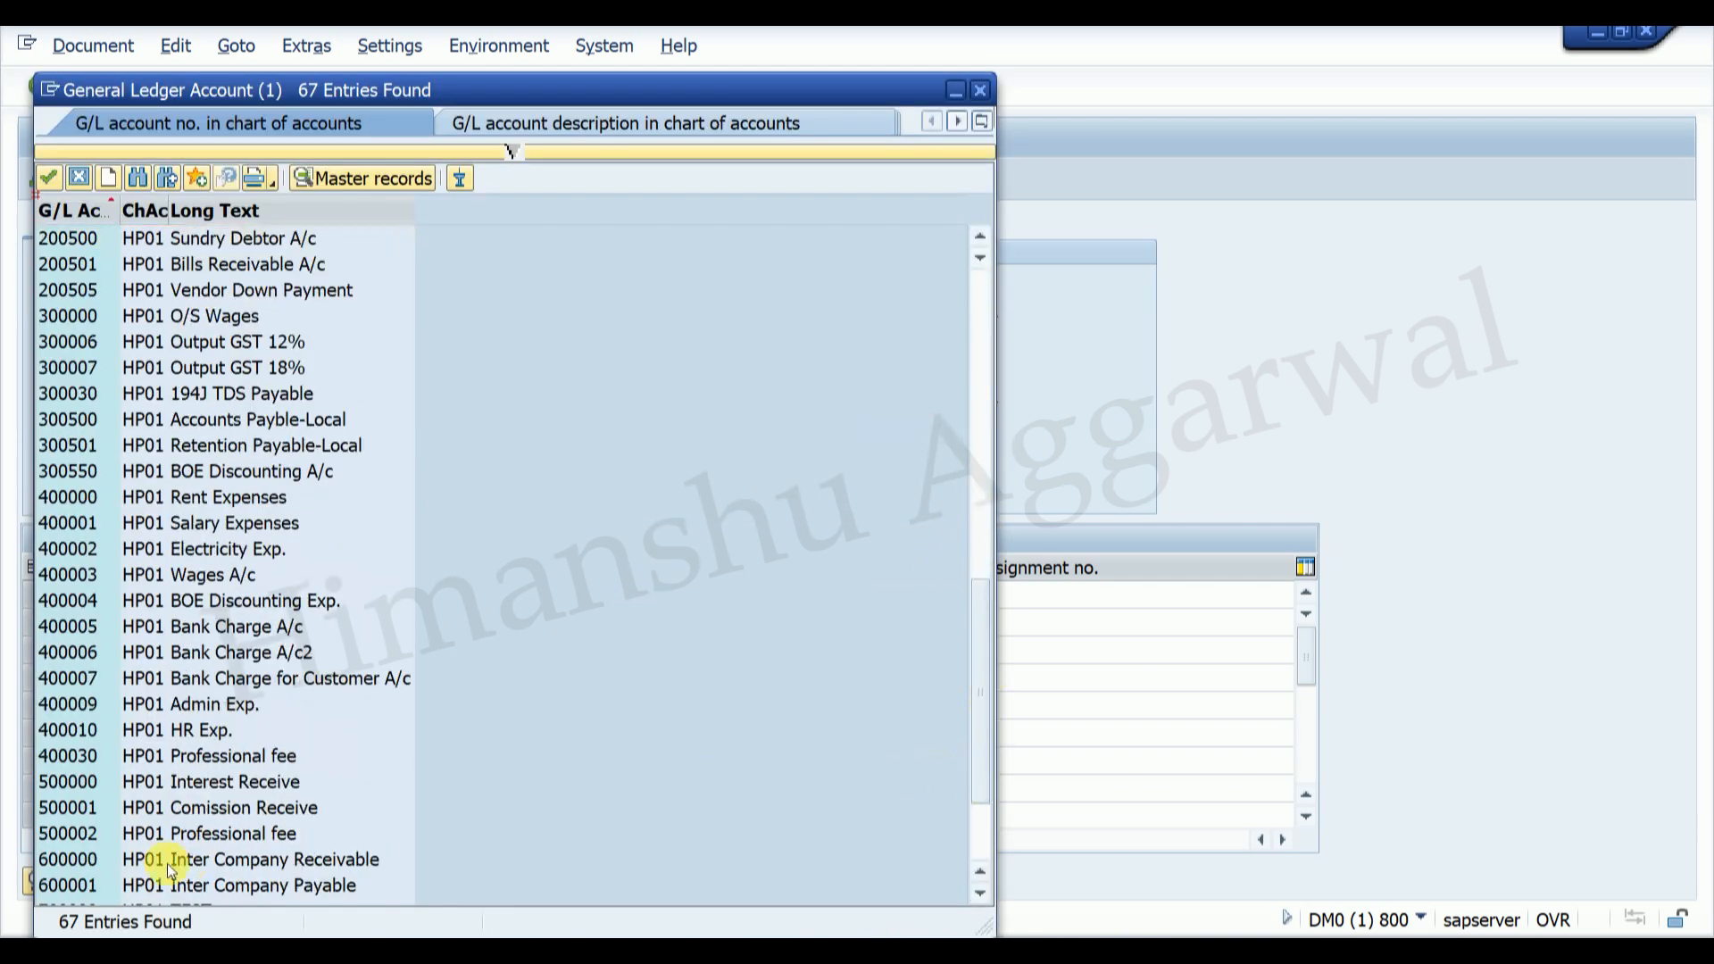
{"action": "double_click", "coordinate": [192, 730]}
{"action": "left_click", "coordinate": [147, 622]}
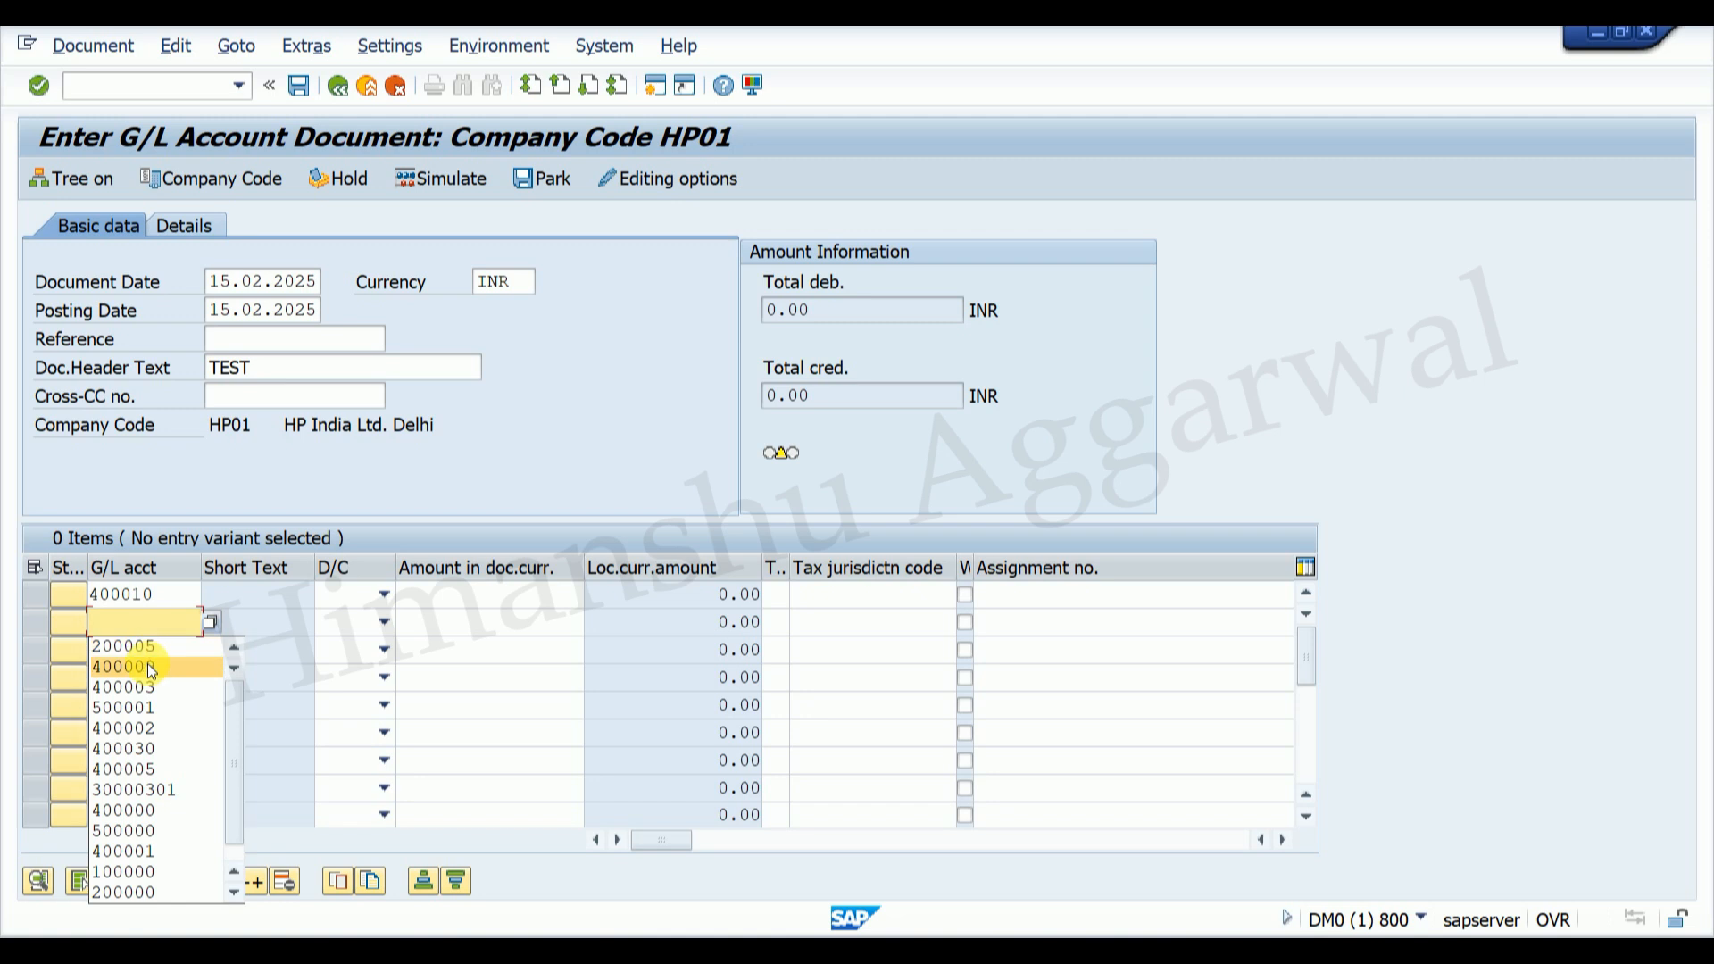
{"action": "left_click", "coordinate": [123, 646]}
Step: Debit line one 2000, credit line two with an auto-balancing amount, and confirm past the date warning
{"action": "left_click", "coordinate": [361, 595]}
{"action": "left_click", "coordinate": [357, 641]}
{"action": "left_click", "coordinate": [384, 623]}
{"action": "left_click", "coordinate": [366, 648]}
{"action": "left_click", "coordinate": [513, 596]}
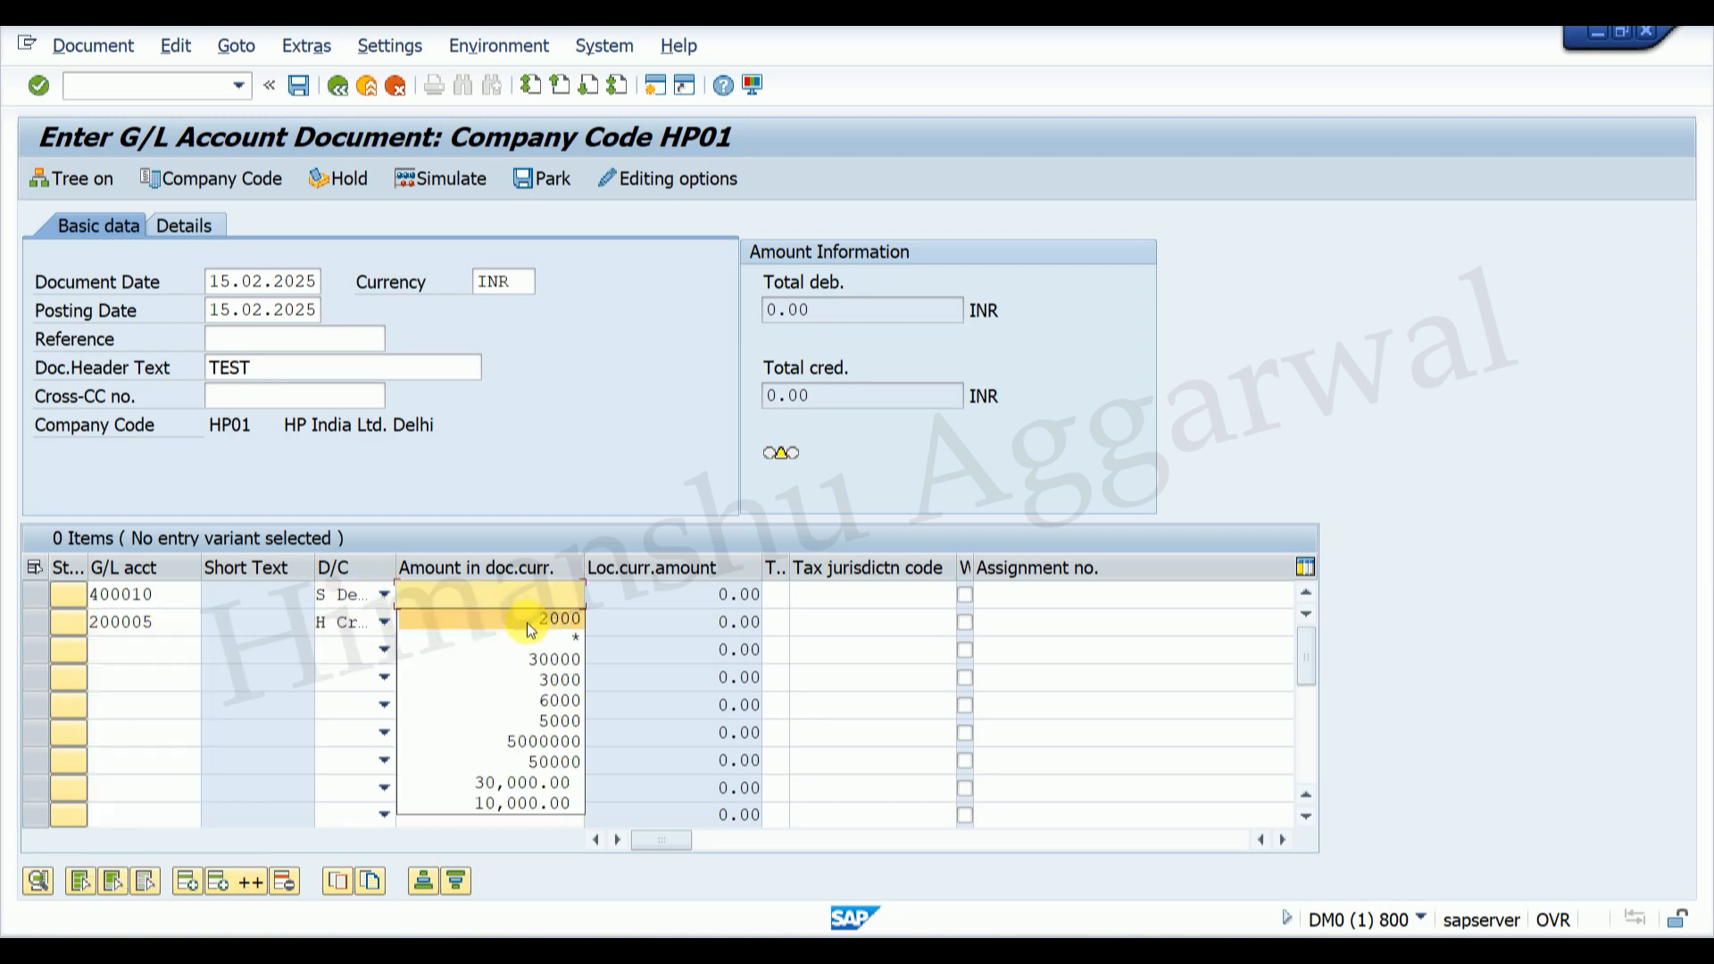
{"action": "left_click", "coordinate": [527, 621]}
{"action": "left_click", "coordinate": [548, 625]}
{"action": "left_click", "coordinate": [559, 656]}
{"action": "key", "text": "Return"}
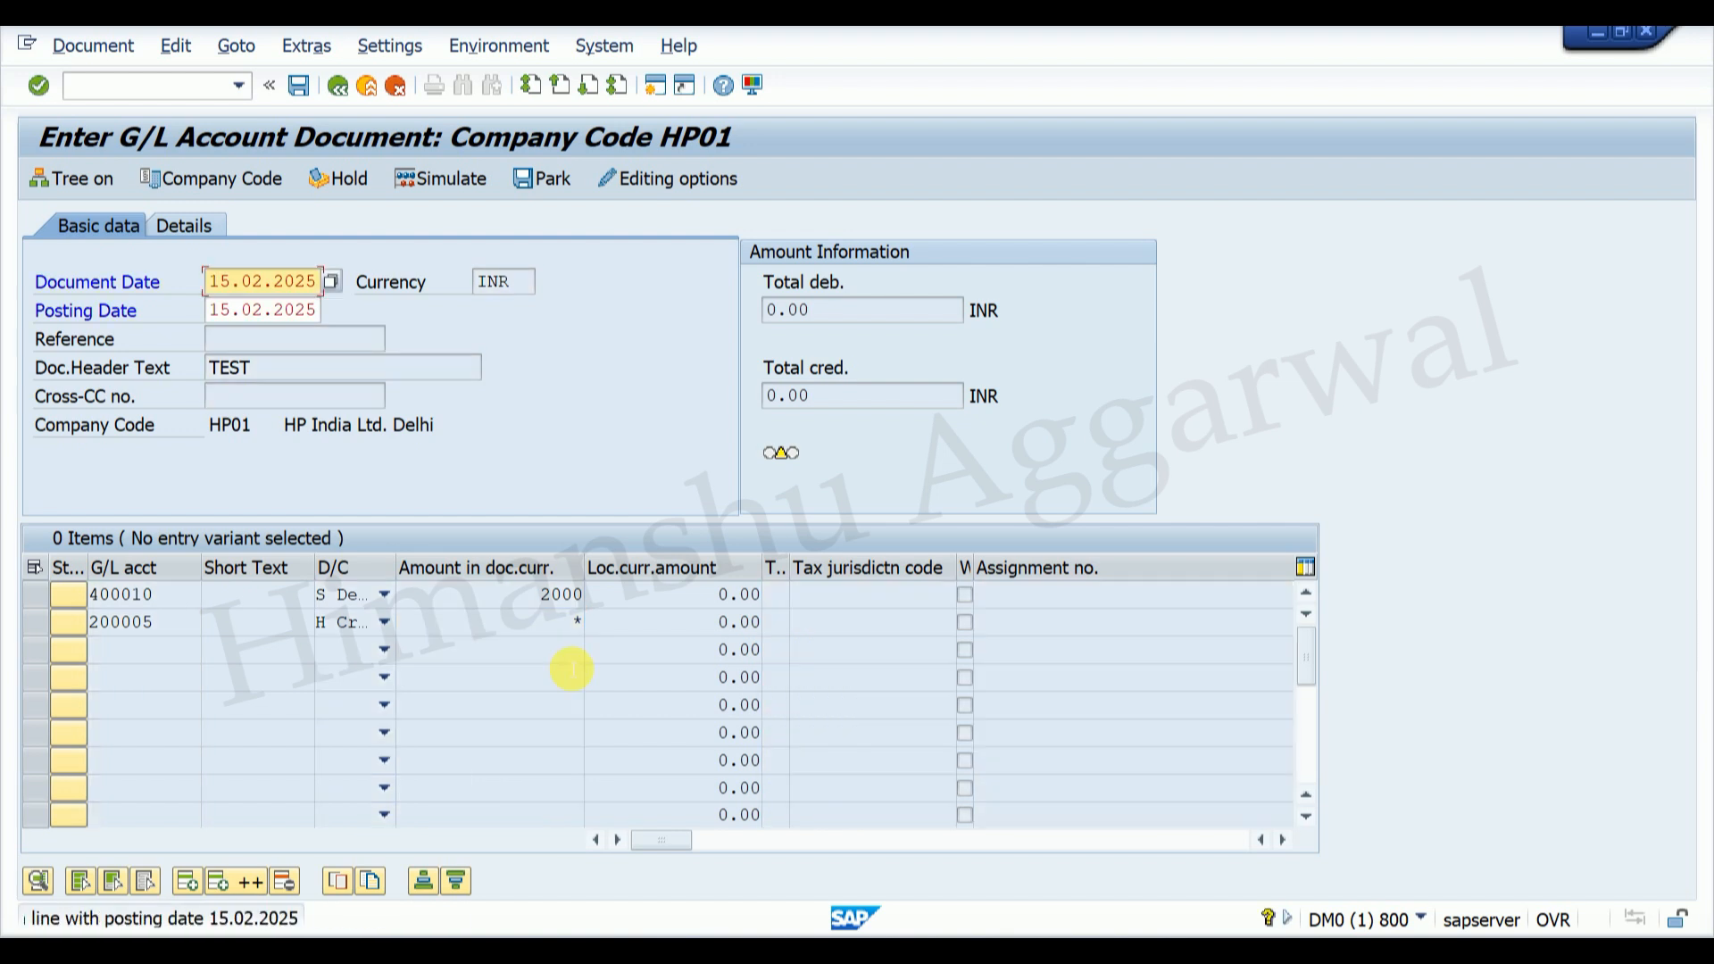
{"action": "key", "text": "Return"}
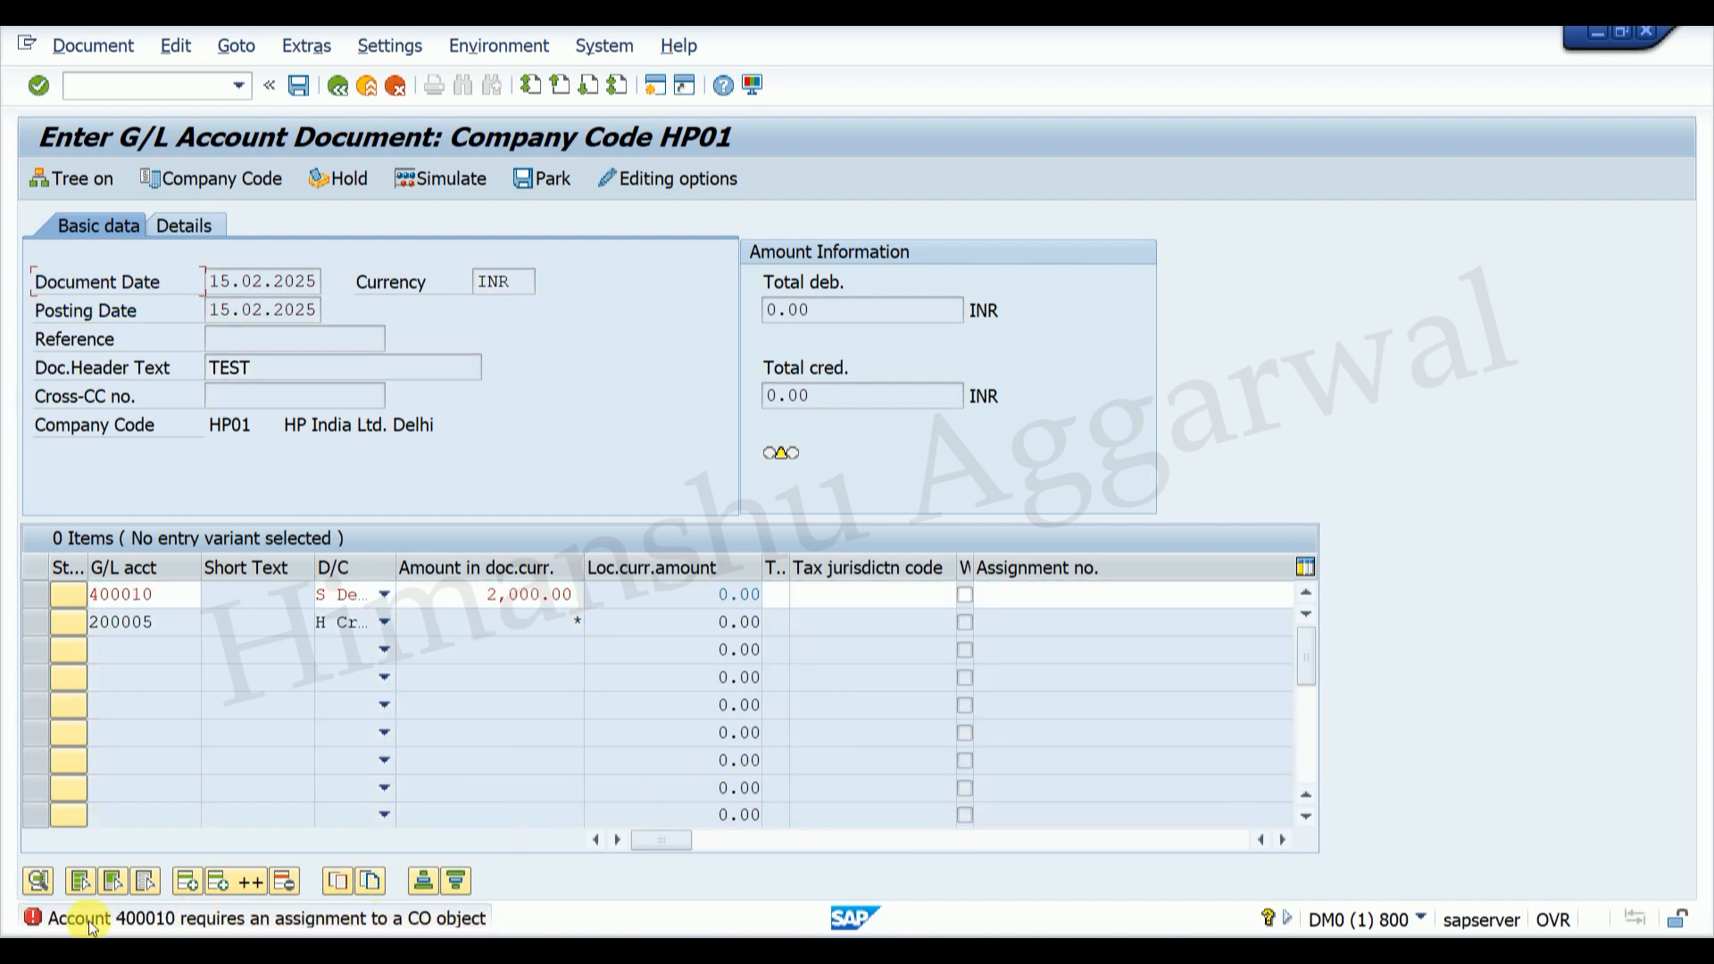
Step: Scroll to line one's Cost center field and open its search help
{"action": "left_click_drag", "start_coordinate": [667, 843], "coordinate": [743, 845]}
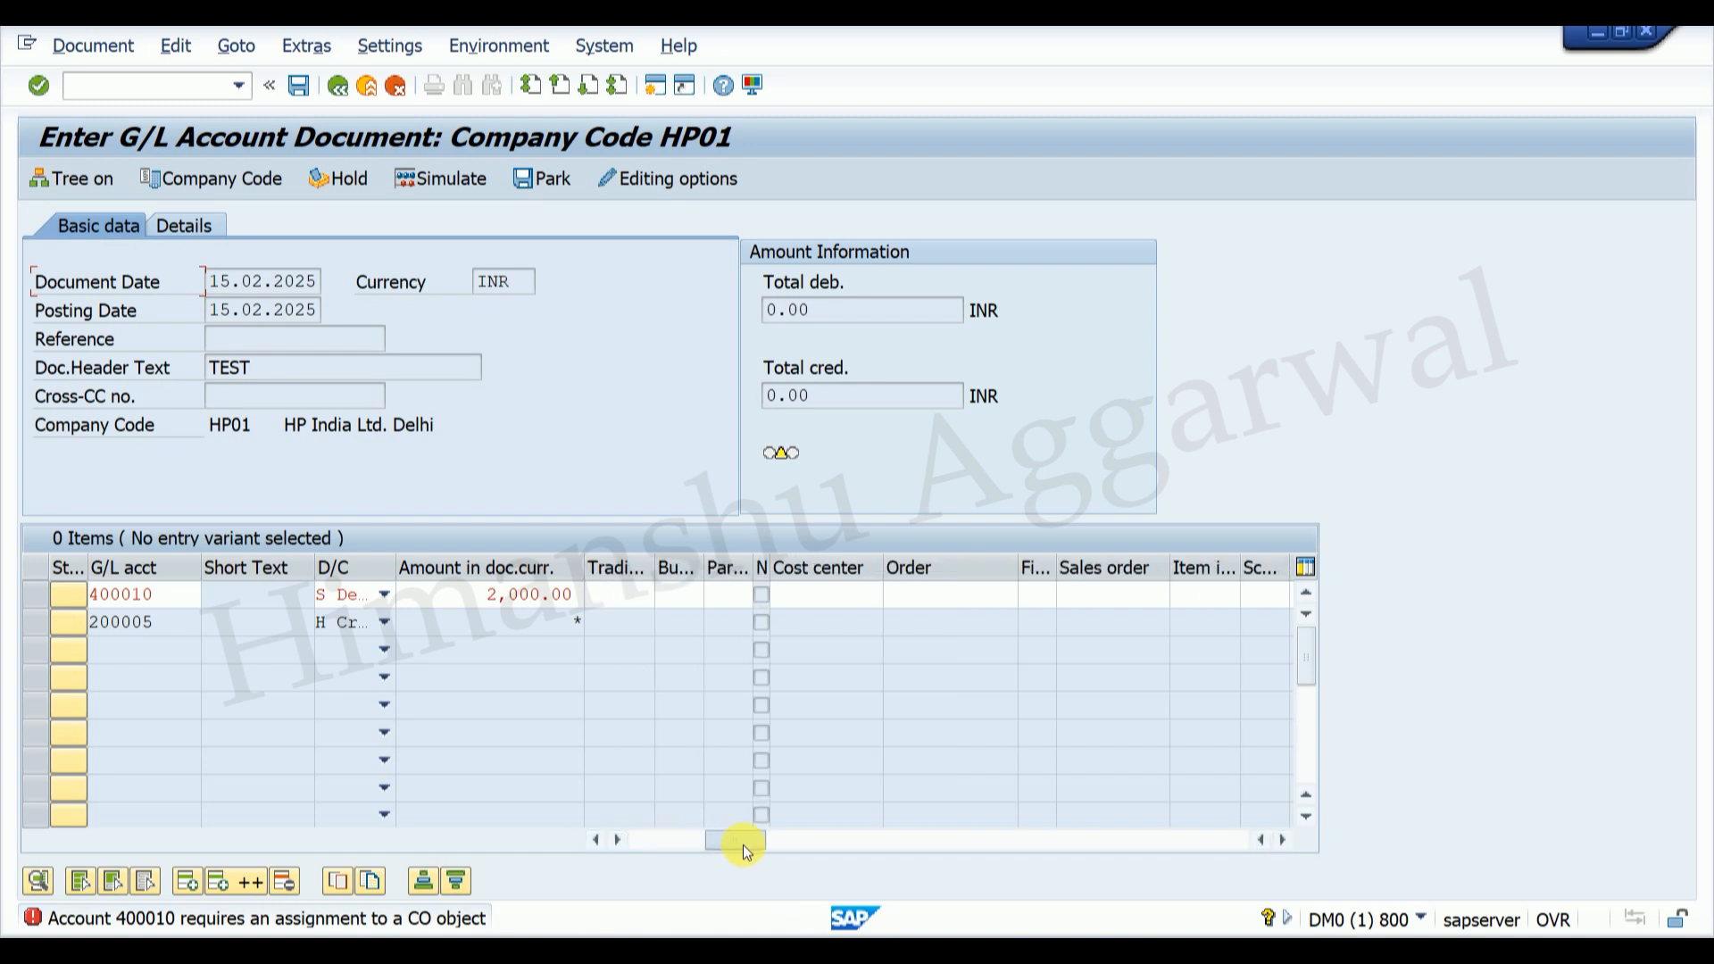
{"action": "left_click", "coordinate": [830, 594]}
{"action": "key", "text": "F4"}
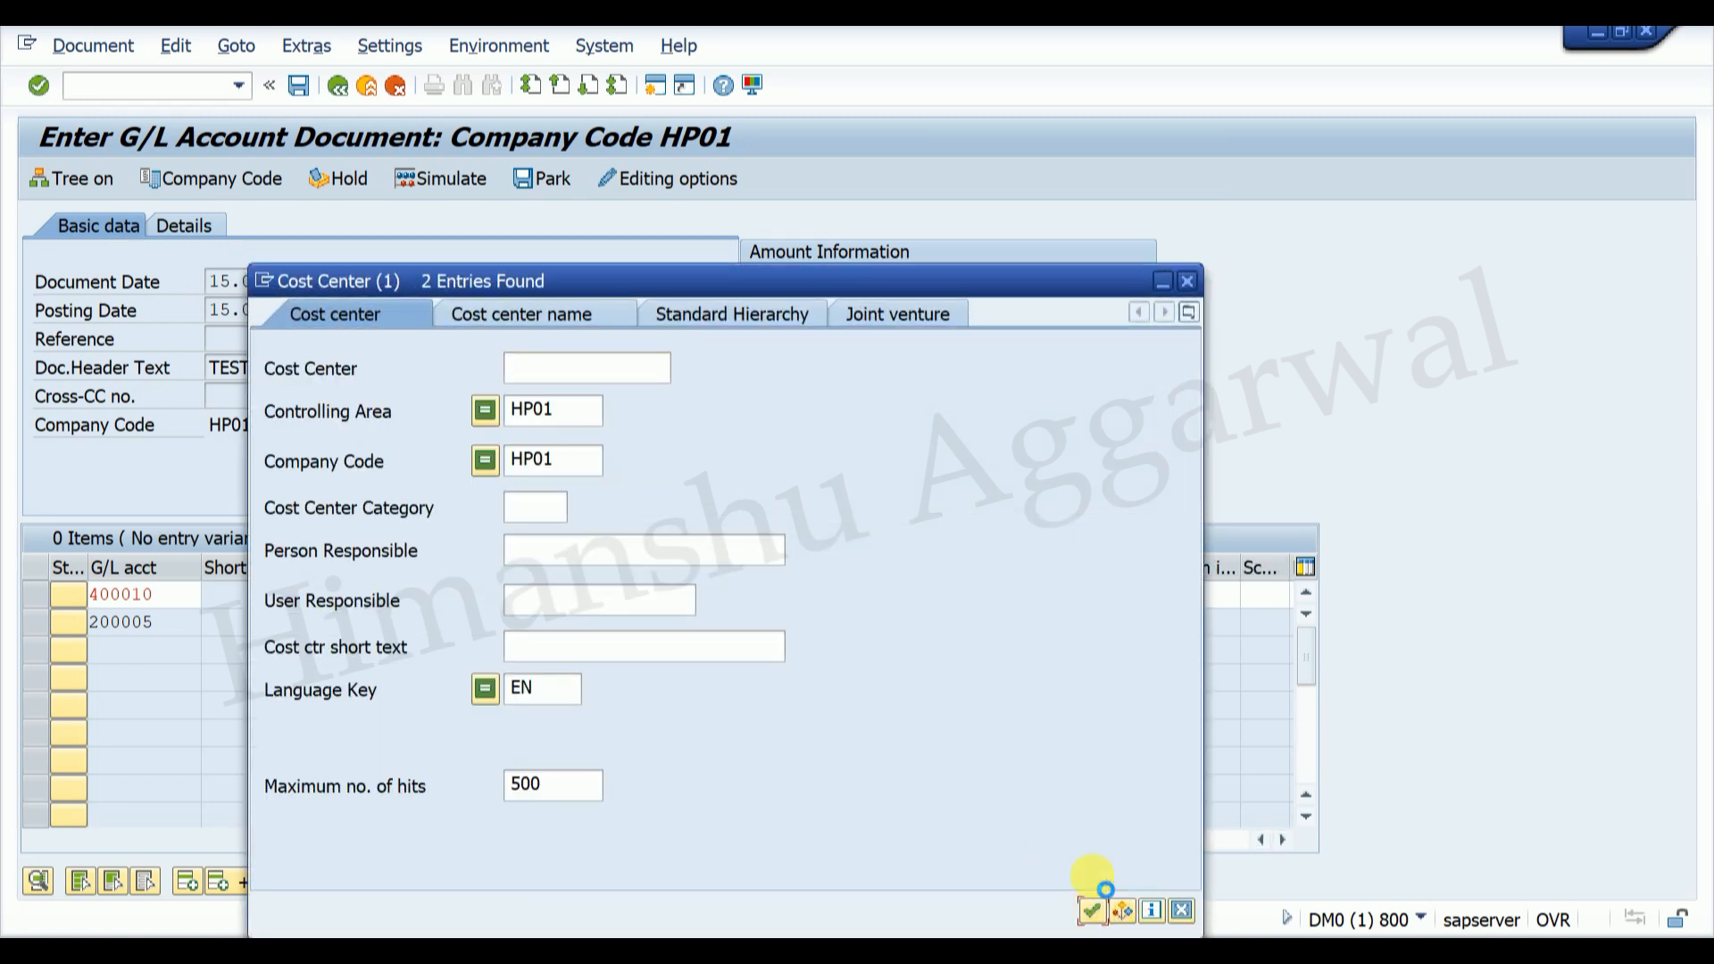
Step: Assign cost center HP01HRLAP to line one and open the explanation of its rejection
{"action": "left_click", "coordinate": [1091, 911]}
{"action": "double_click", "coordinate": [288, 205]}
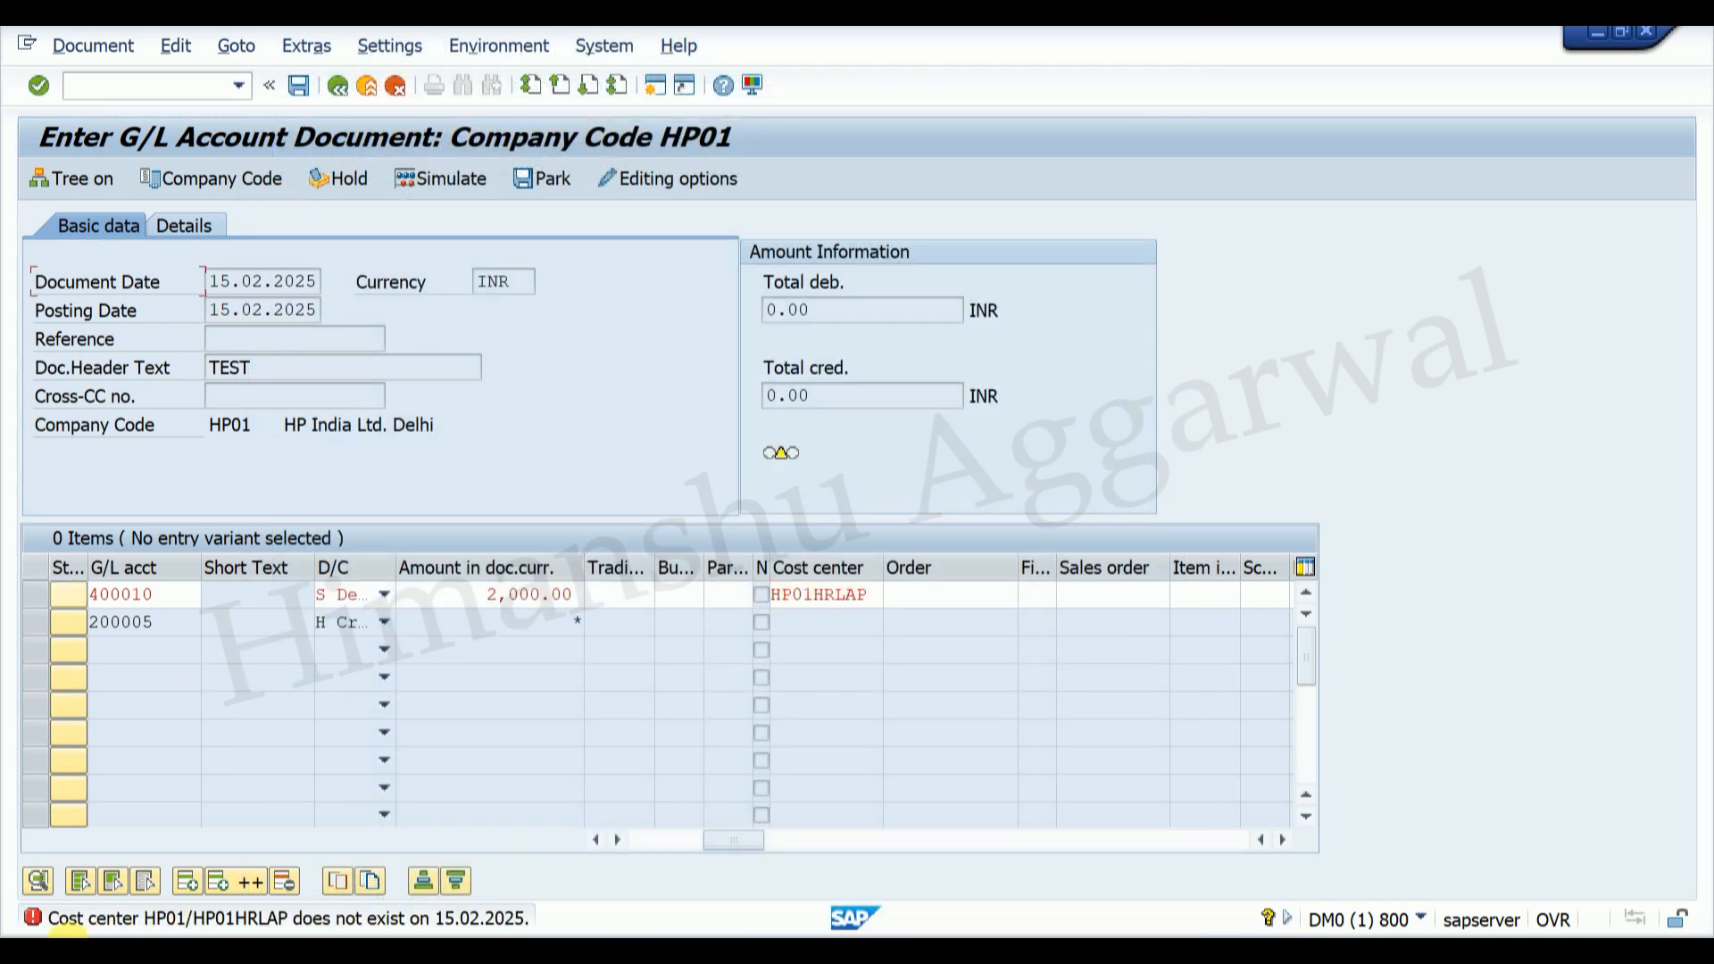
{"action": "double_click", "coordinate": [79, 920]}
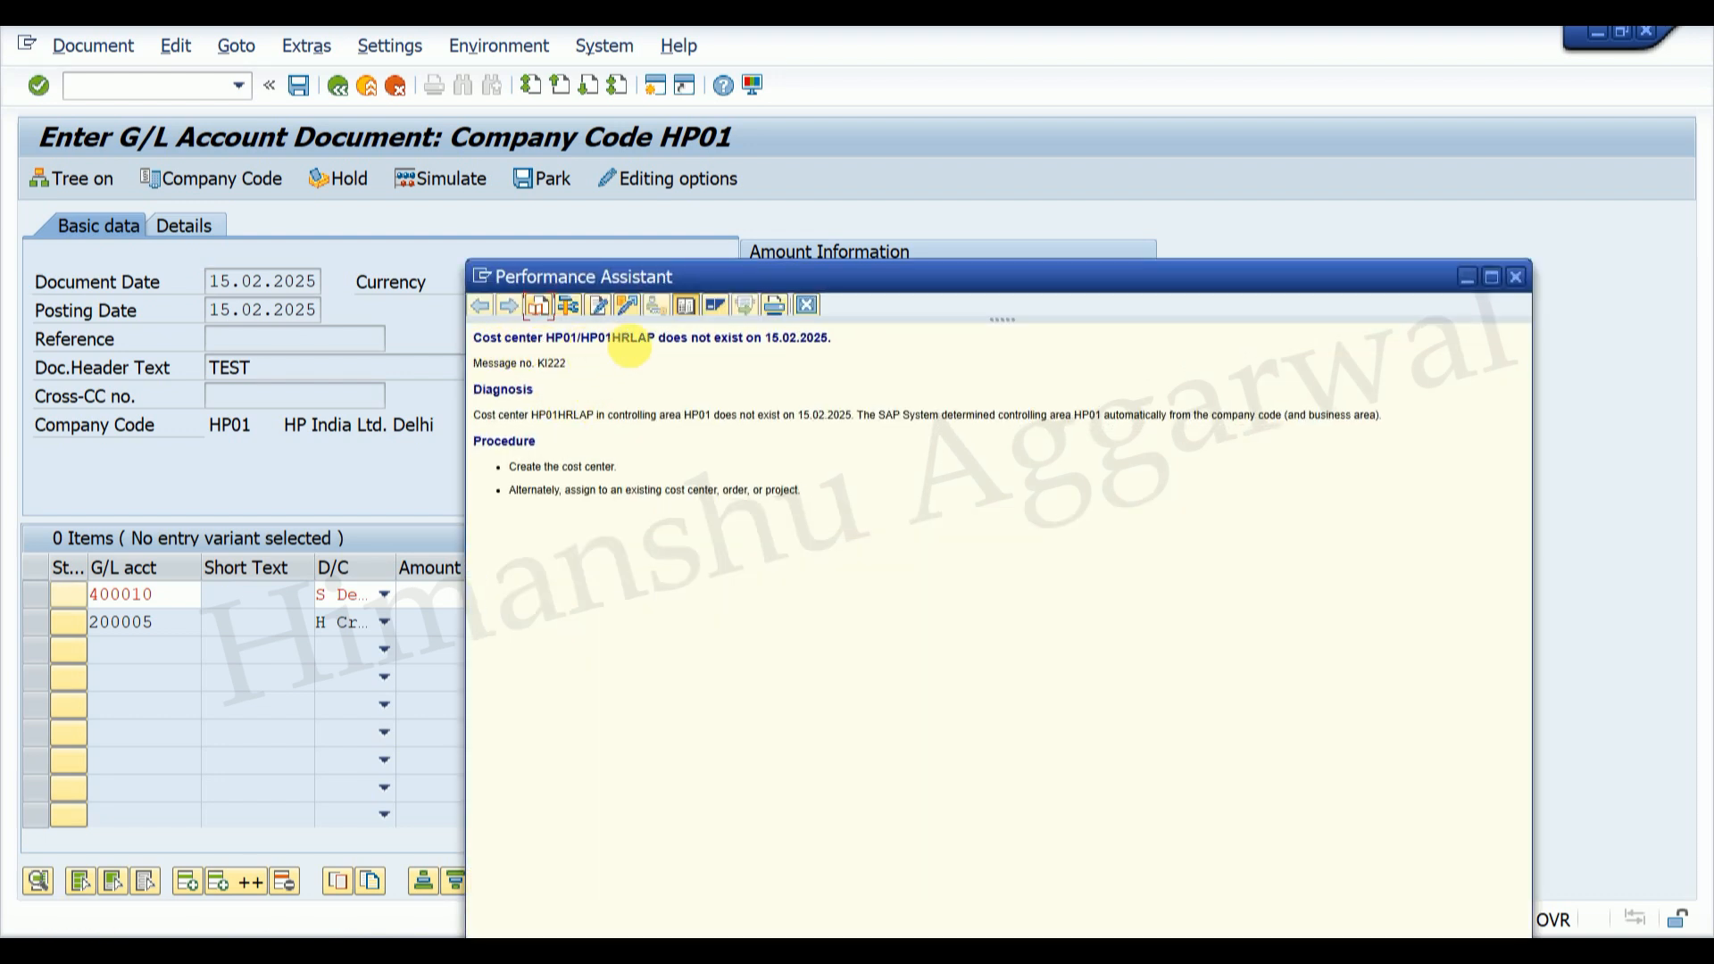
Step: Note the 15.02.2025 date in the error explanation, close it, and open a second session
{"action": "left_click_drag", "start_coordinate": [765, 339], "coordinate": [839, 344]}
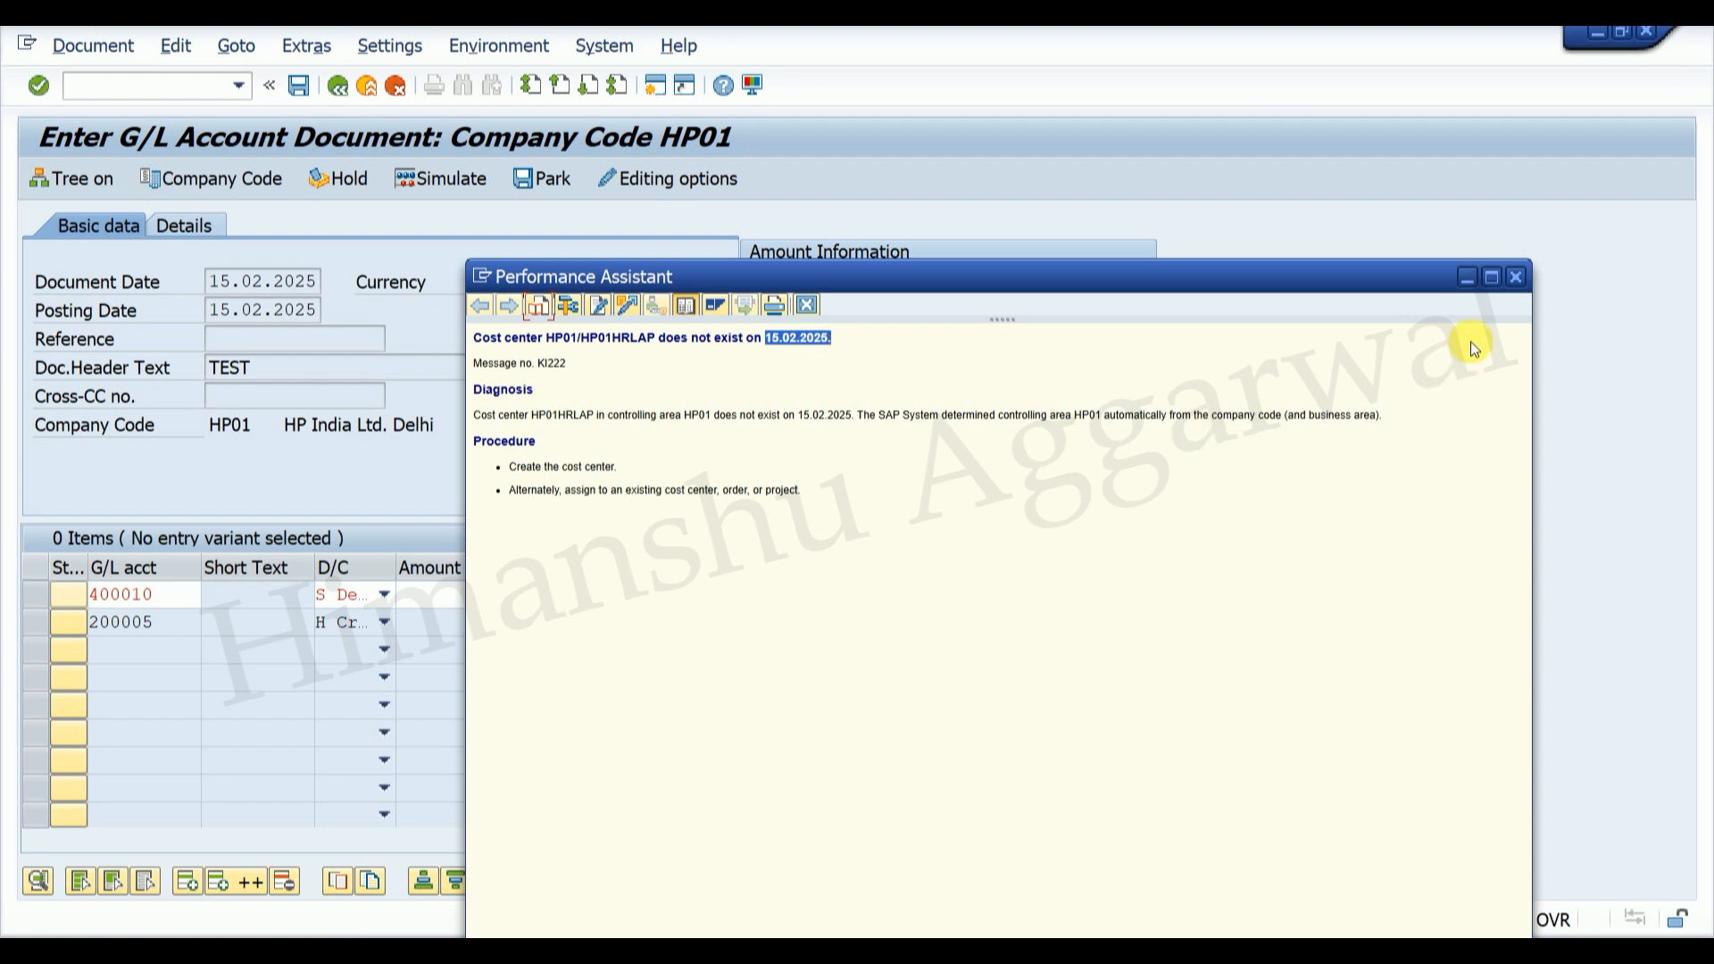
{"action": "left_click", "coordinate": [1518, 277]}
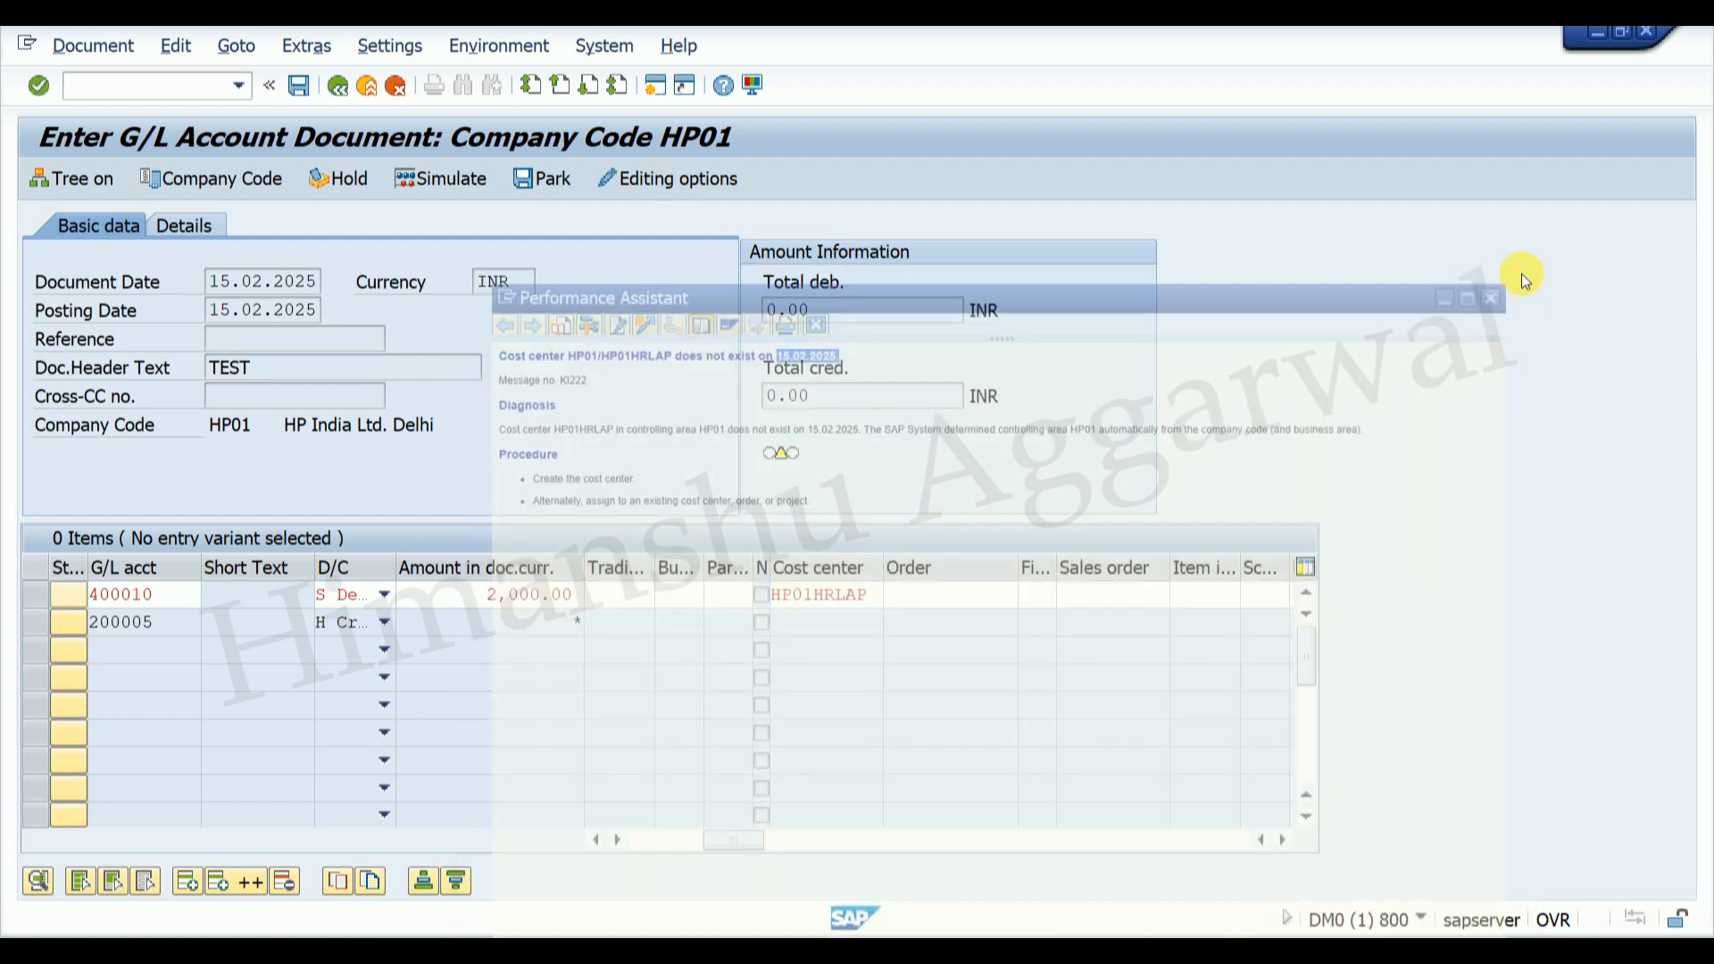
{"action": "left_click", "coordinate": [656, 86]}
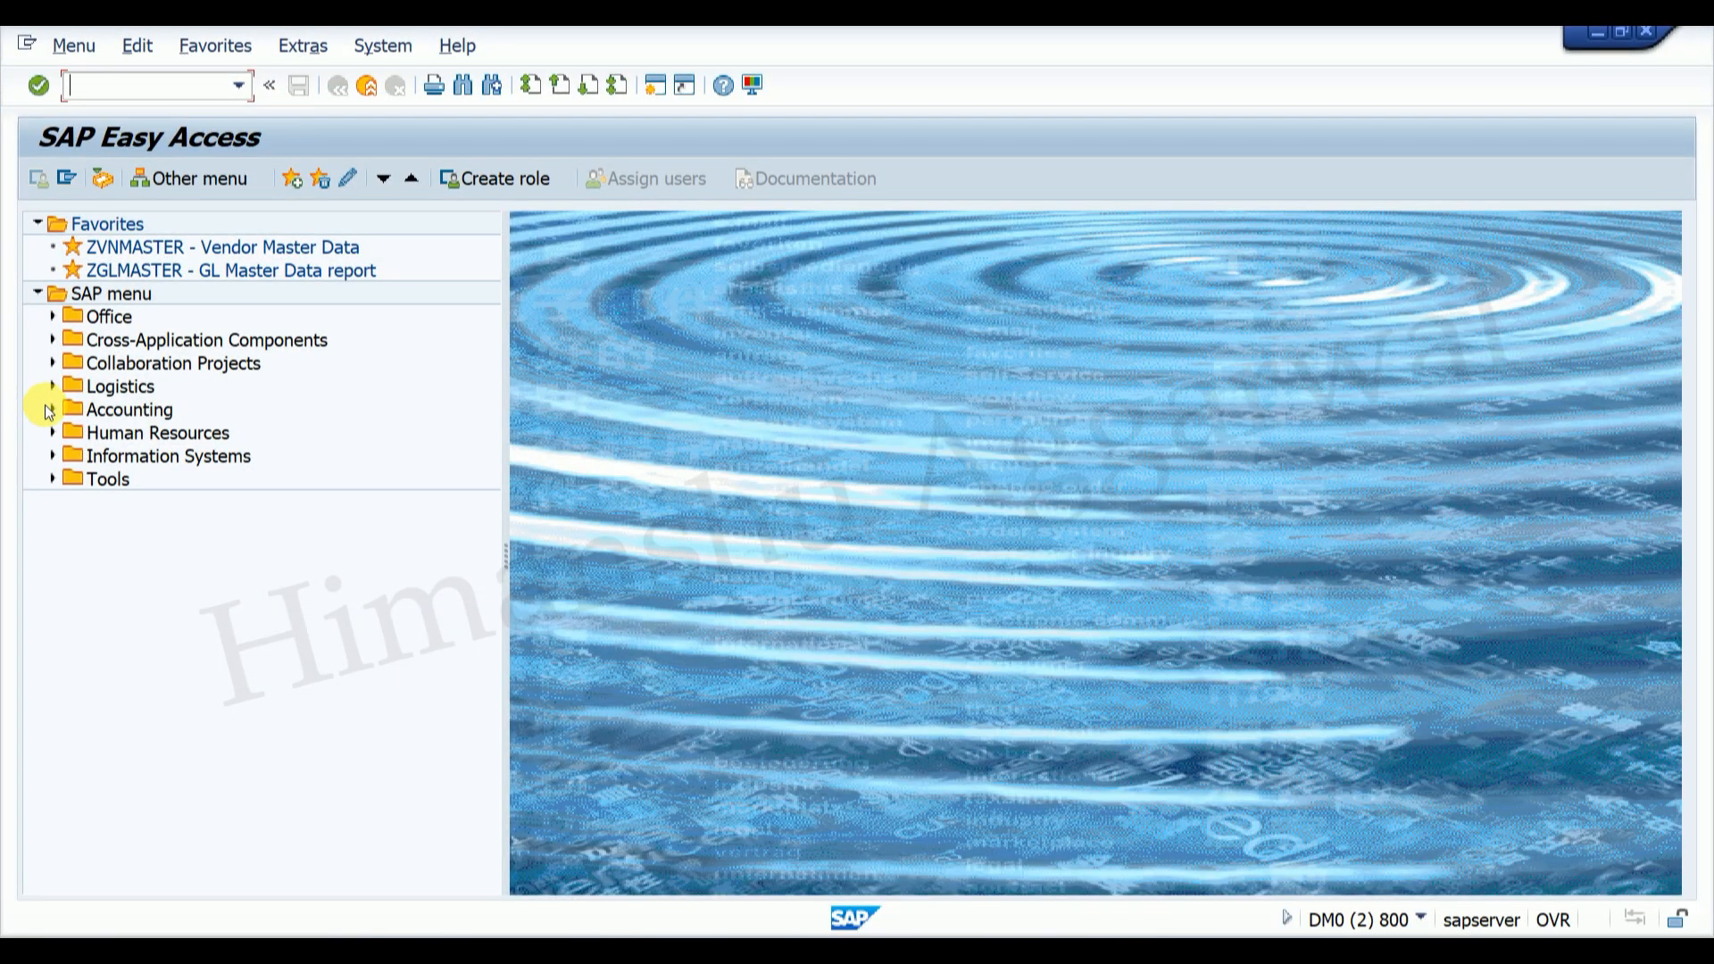
Step: Open HP01HRLAP in Change Cost Center via the SAP menu, then enter /NSE16N
{"action": "left_click", "coordinate": [51, 410]}
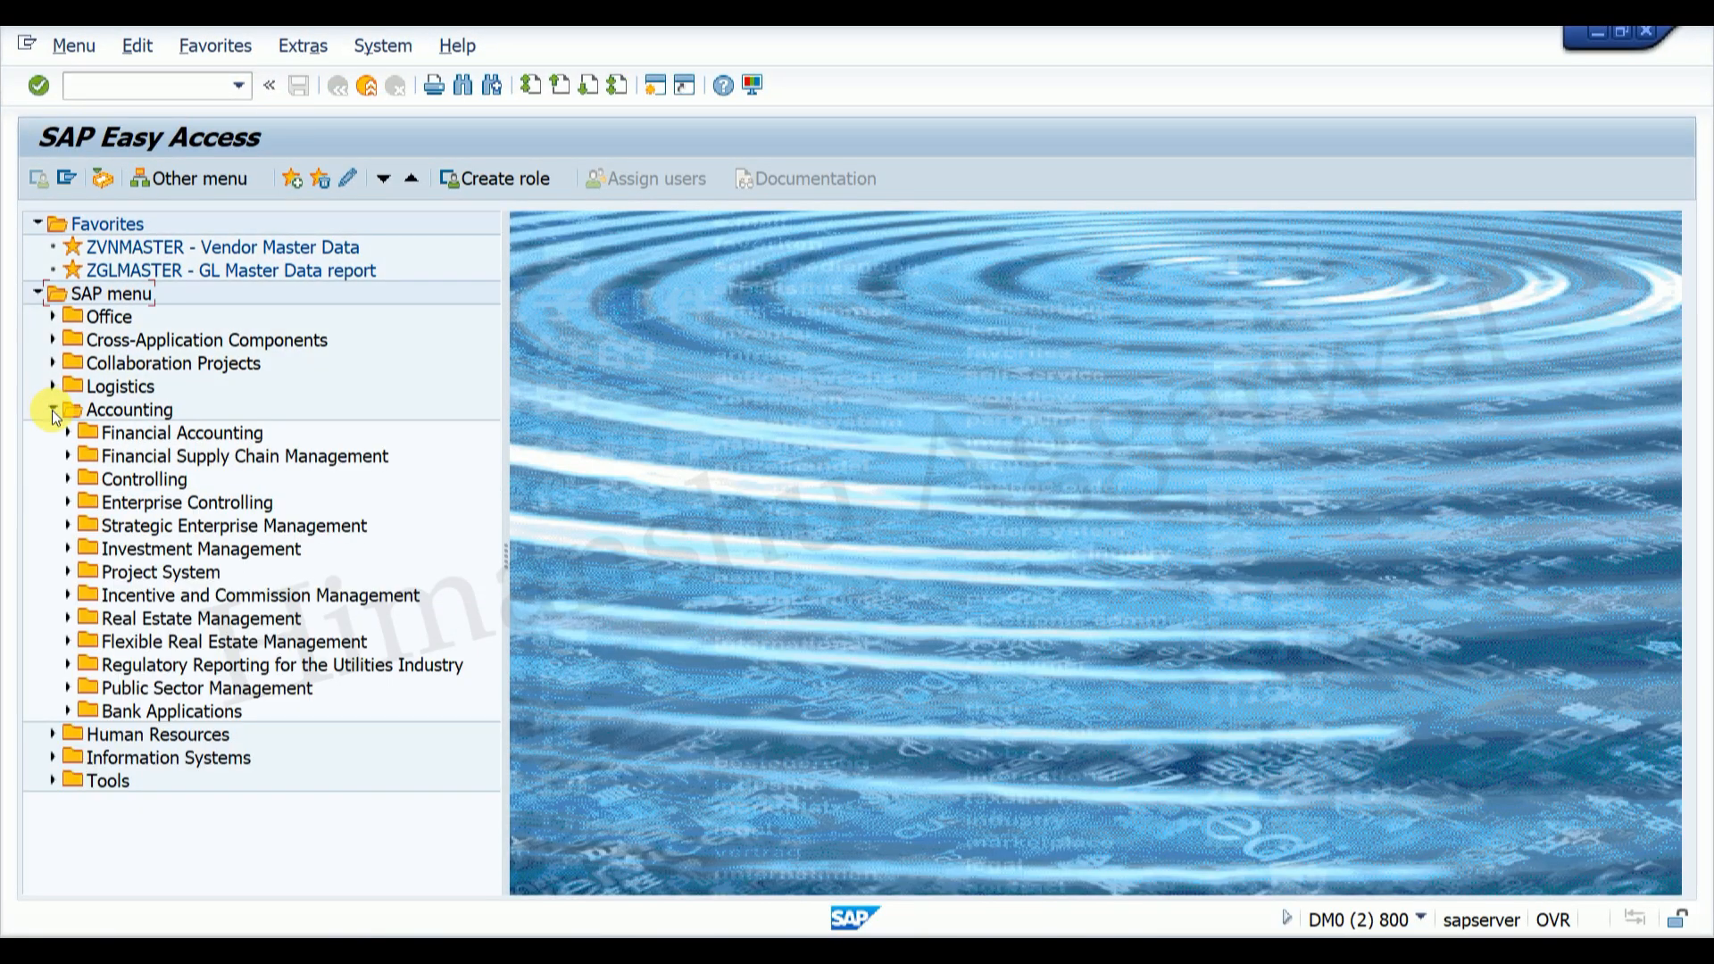
{"action": "left_click", "coordinate": [67, 481]}
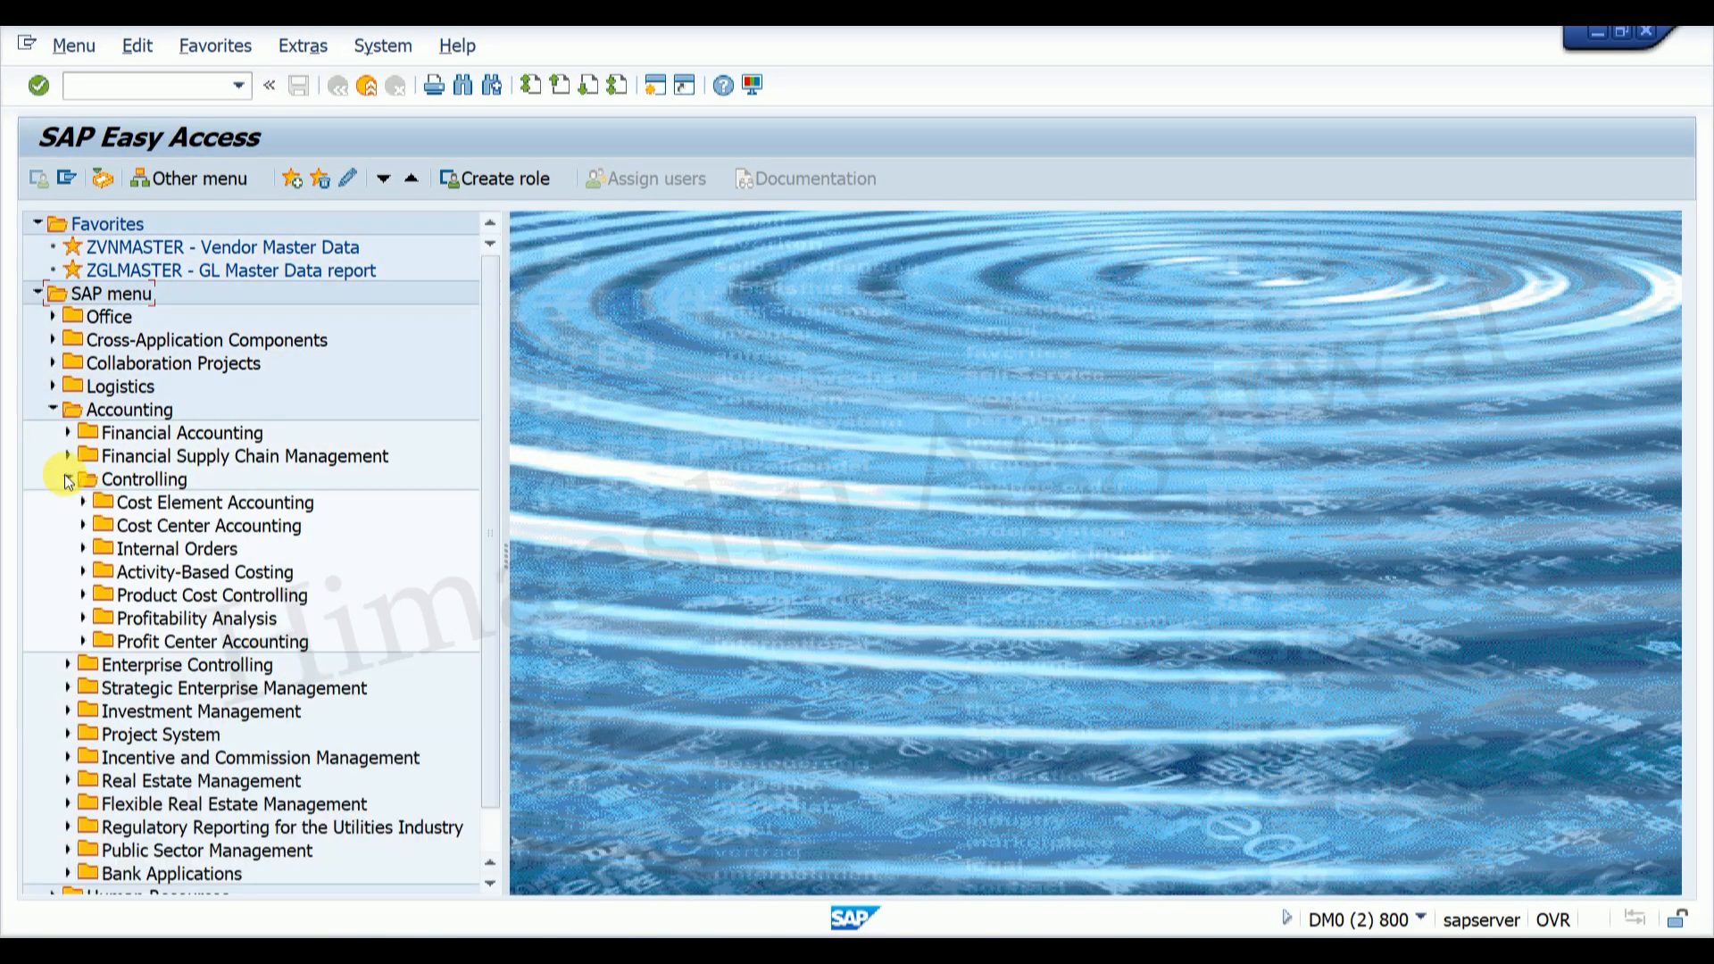
{"action": "left_click", "coordinate": [83, 527]}
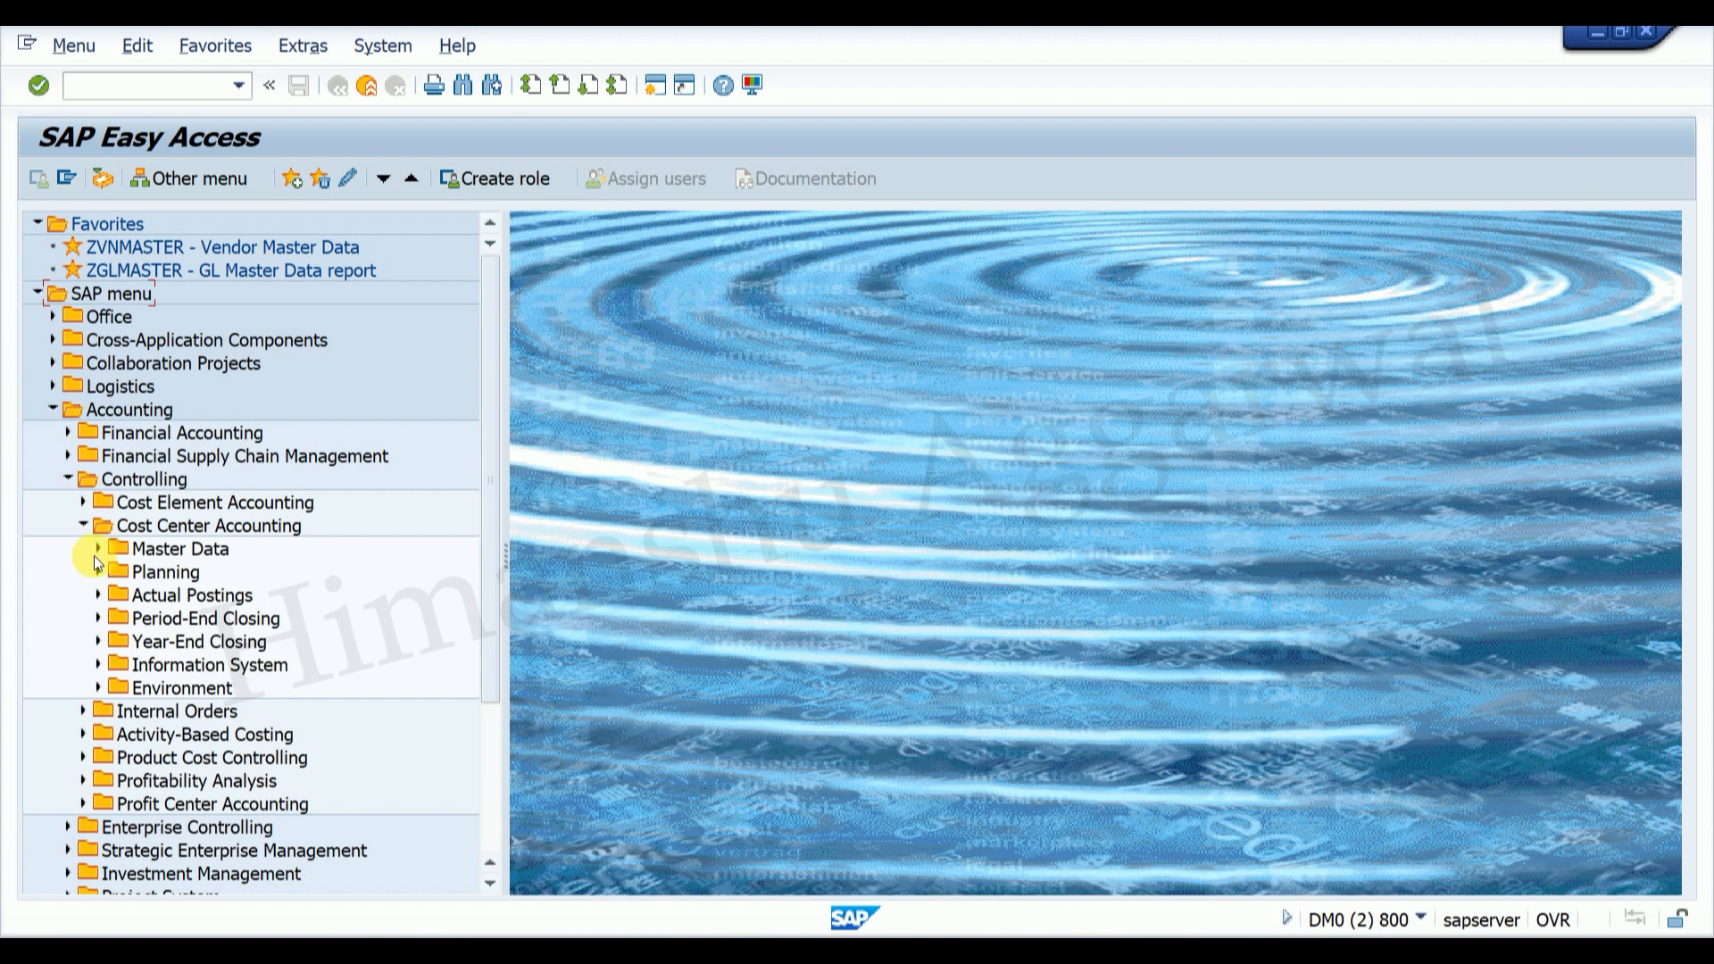
{"action": "left_click", "coordinate": [99, 549]}
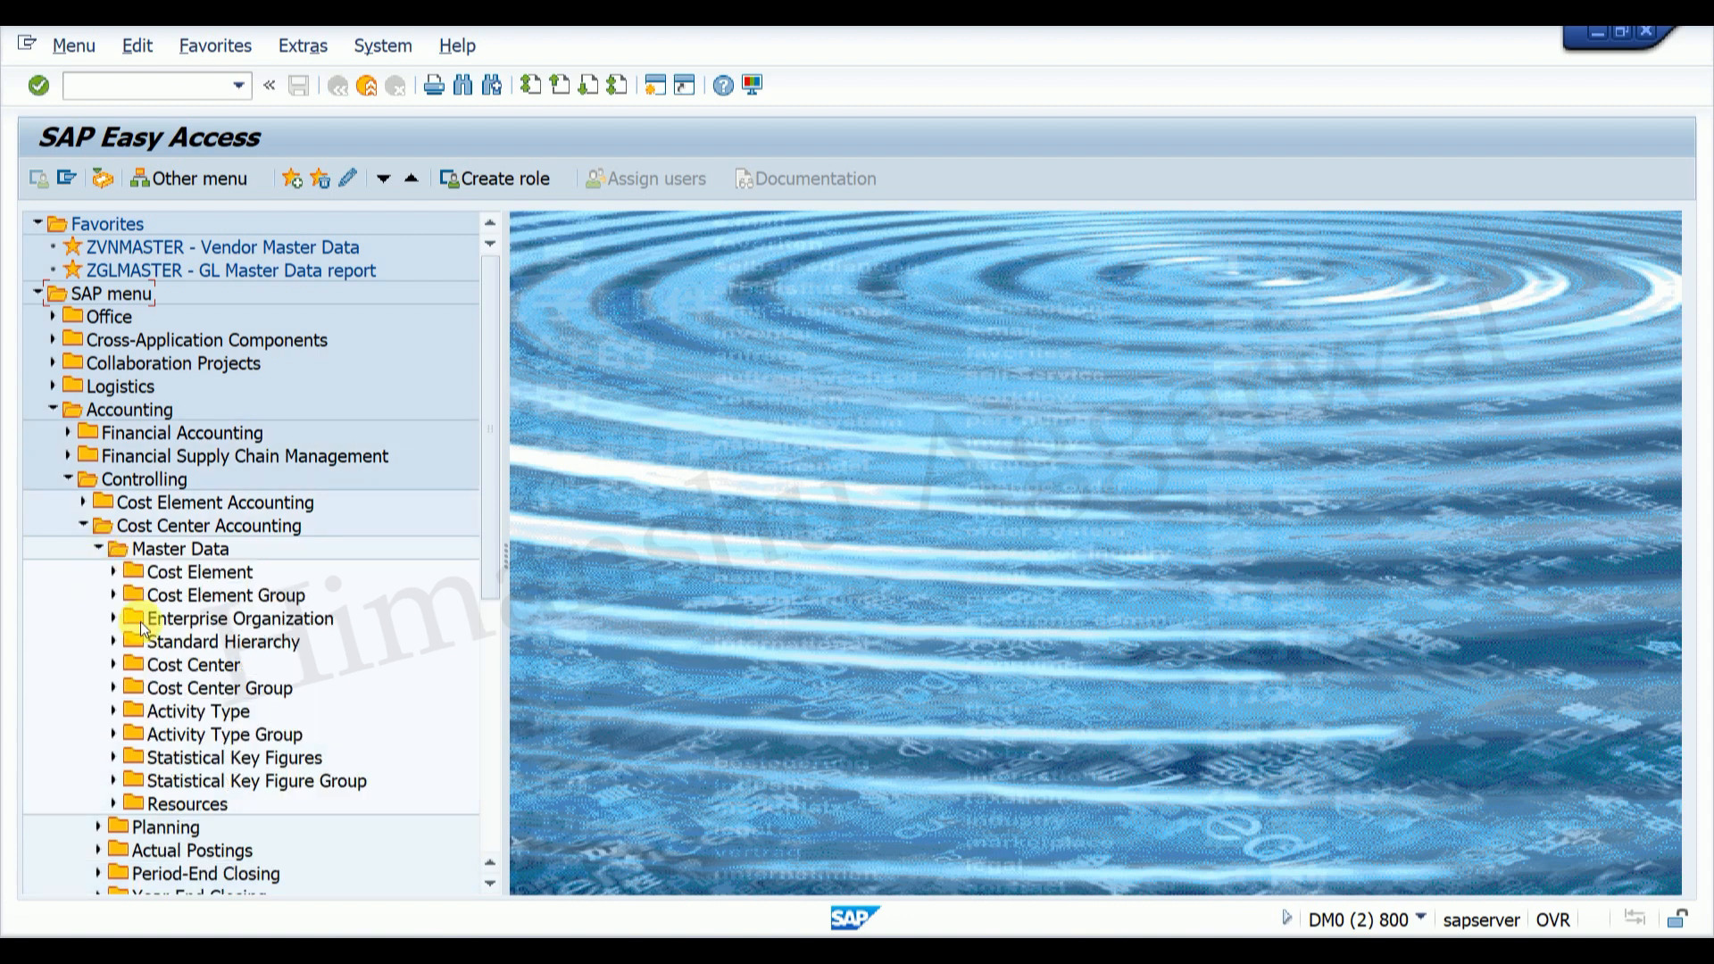
{"action": "left_click", "coordinate": [111, 666]}
{"action": "left_click", "coordinate": [130, 689]}
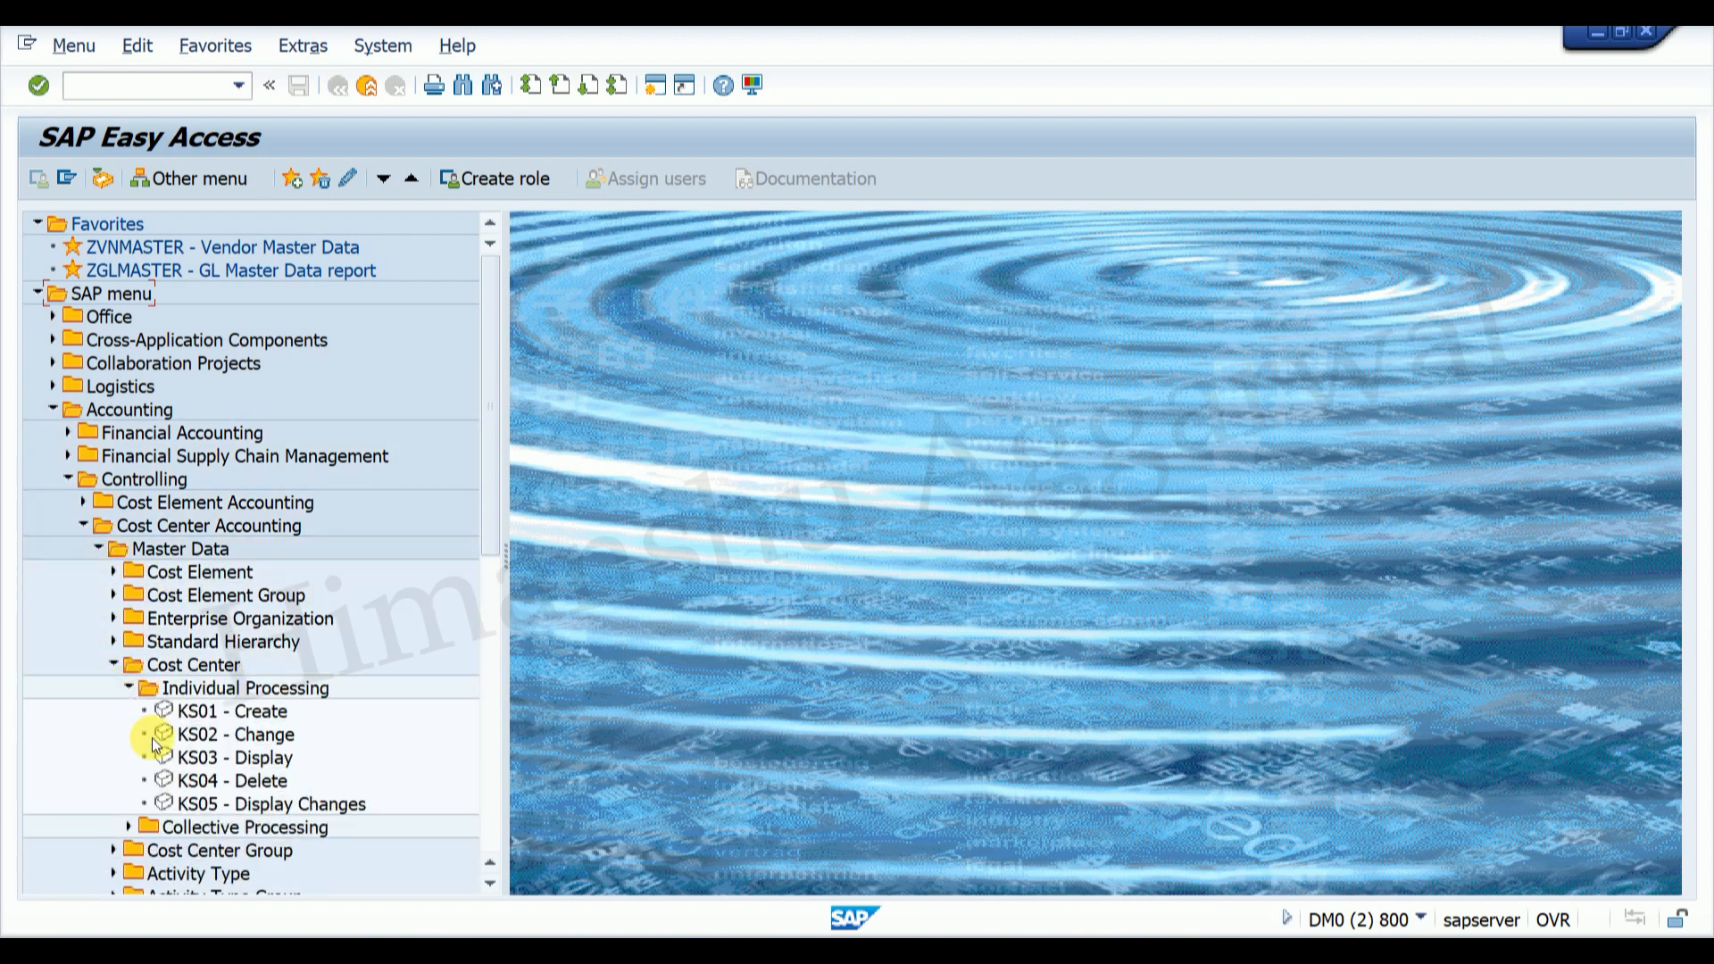
{"action": "double_click", "coordinate": [258, 736]}
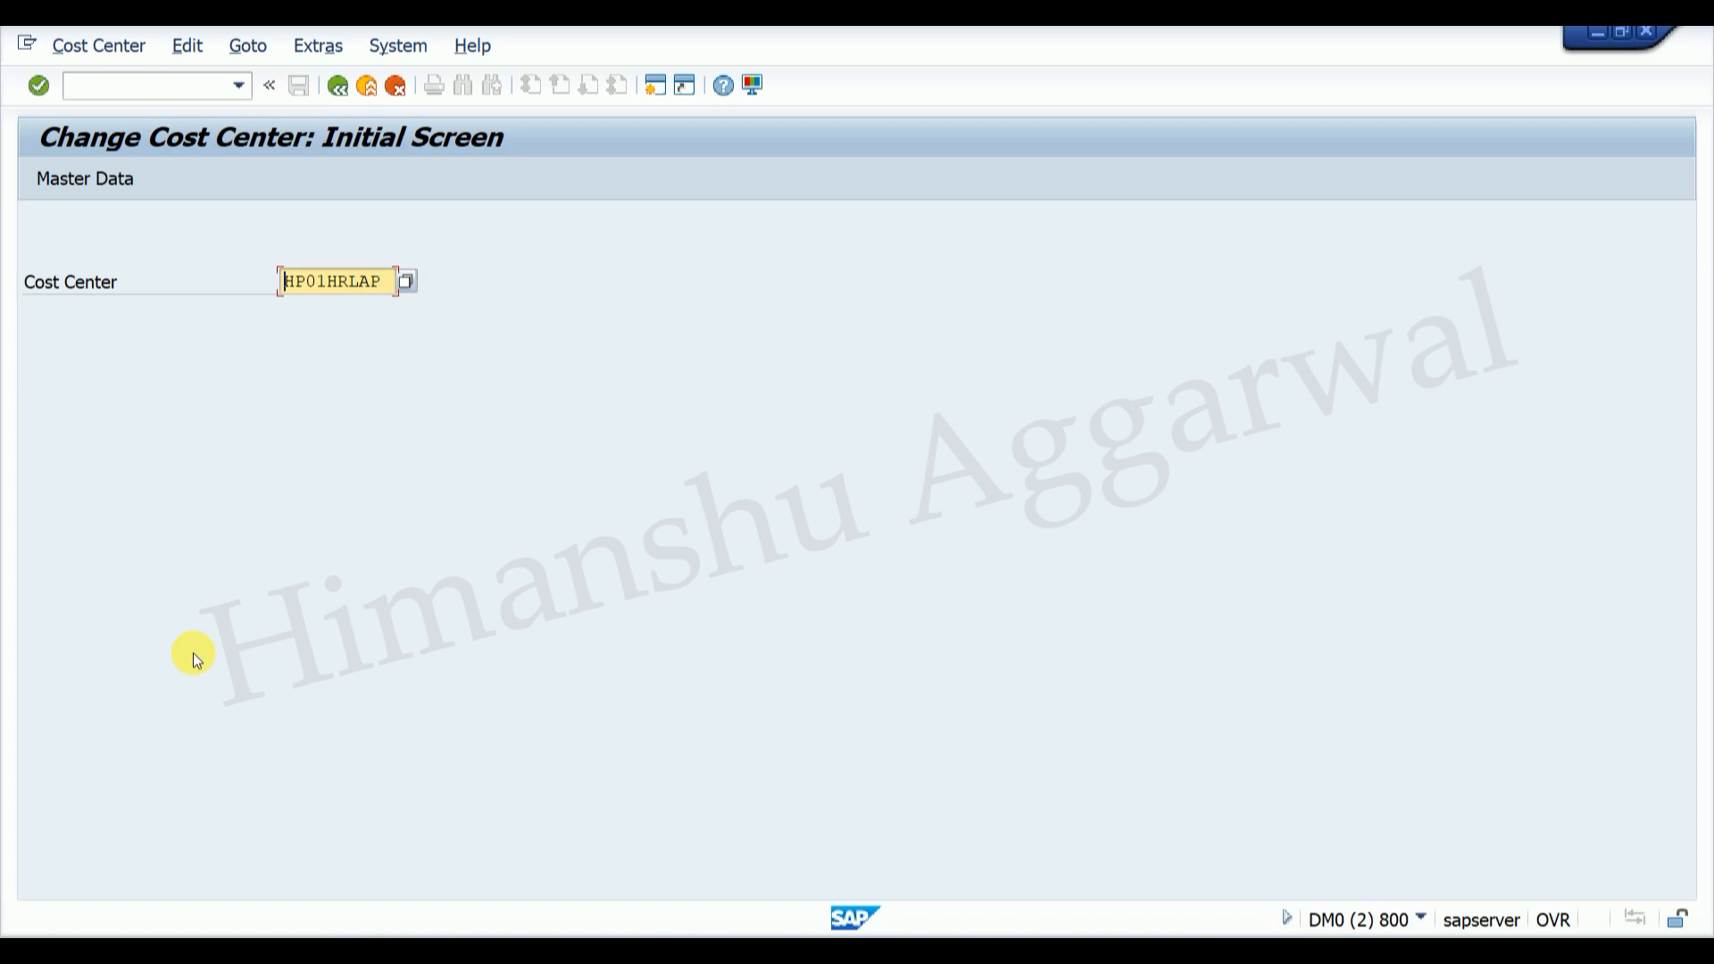
{"action": "key", "text": "Return"}
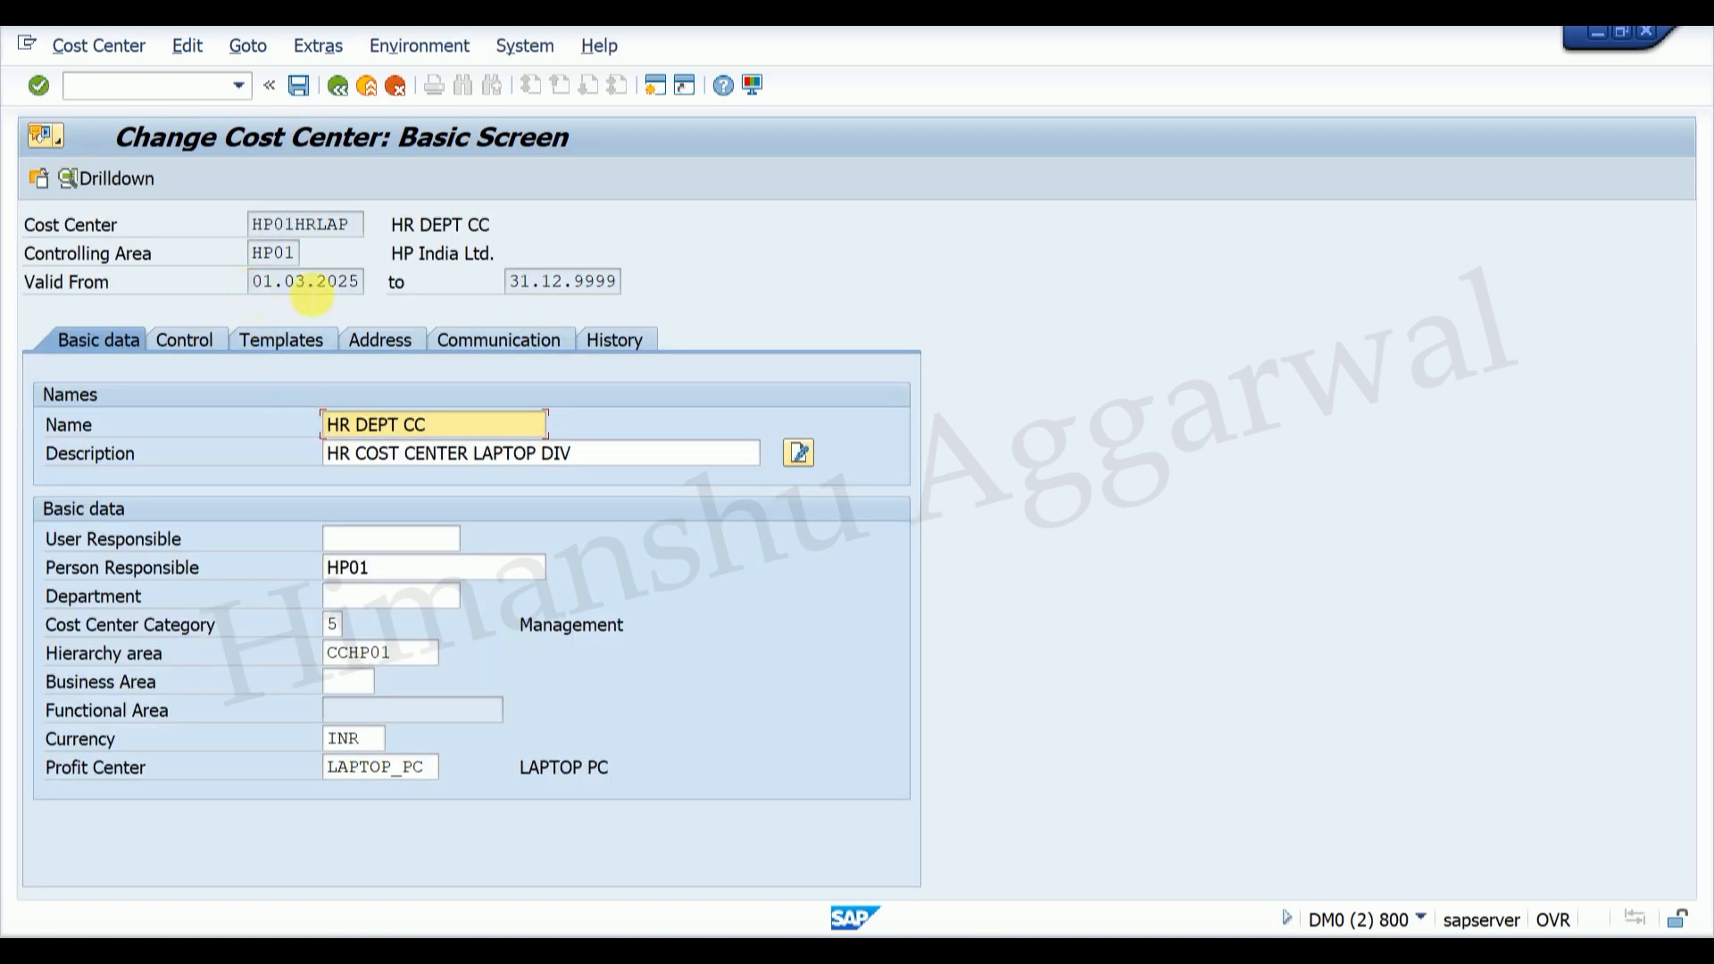
{"action": "left_click", "coordinate": [191, 86]}
{"action": "type", "text": "/NSE16N"}
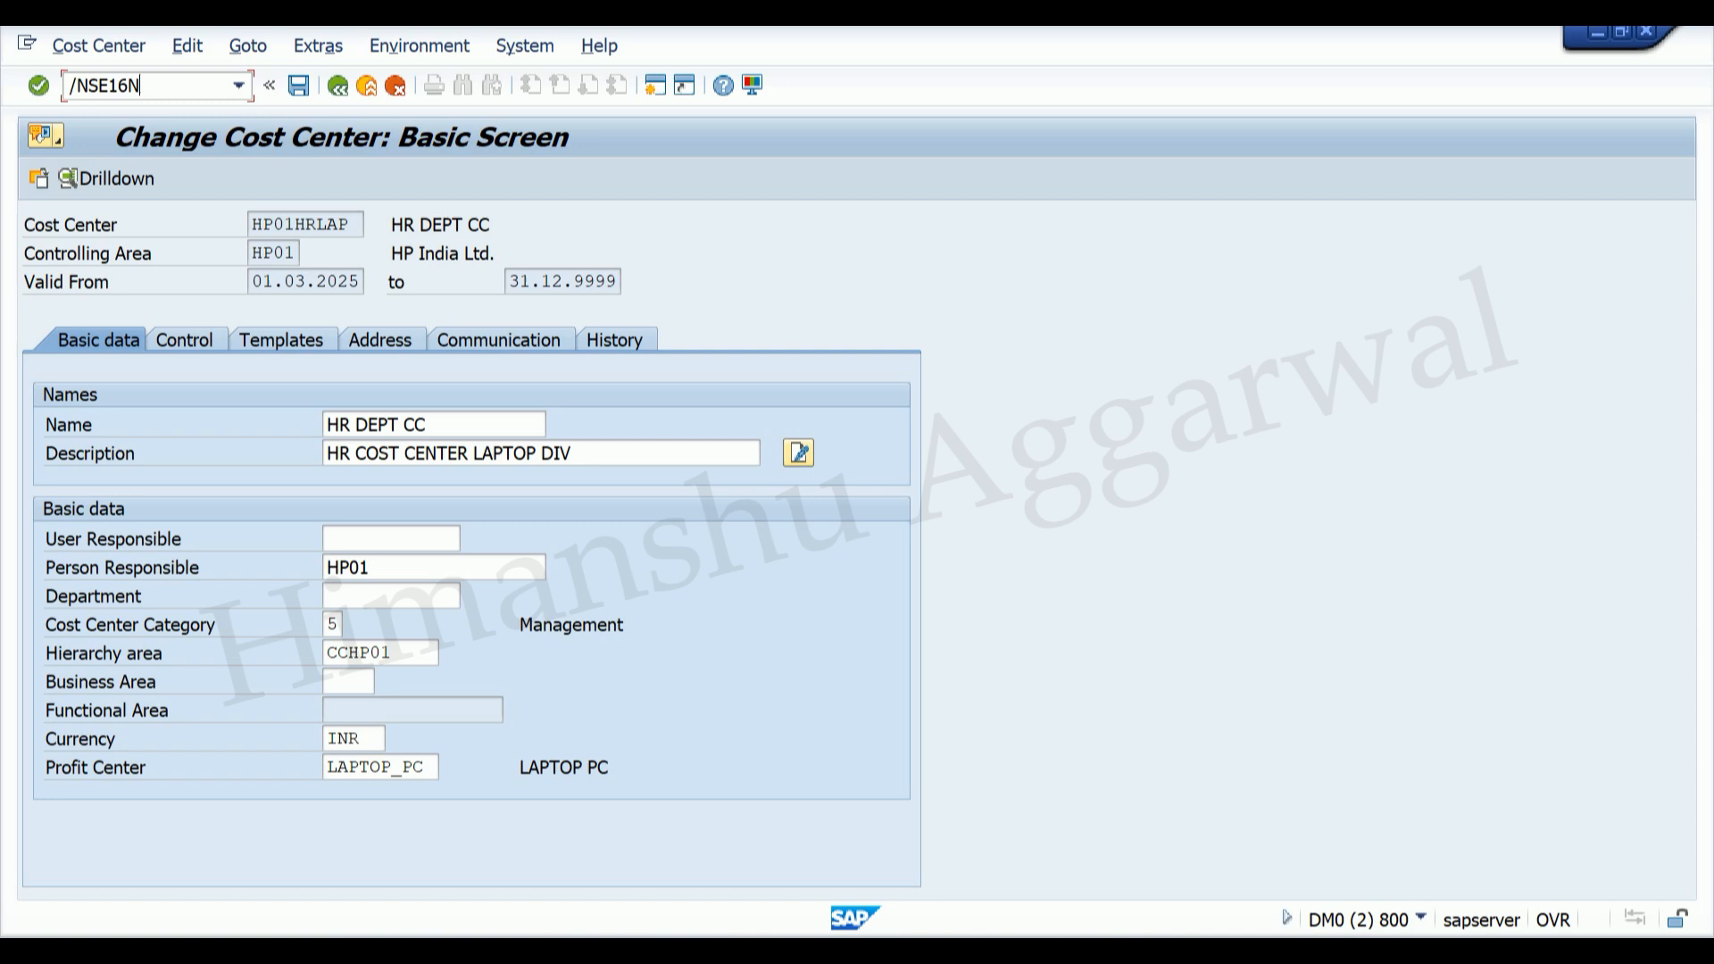
Step: Display table CSKS in SE16N filtered to controlling area HP01
{"action": "key", "text": "Return"}
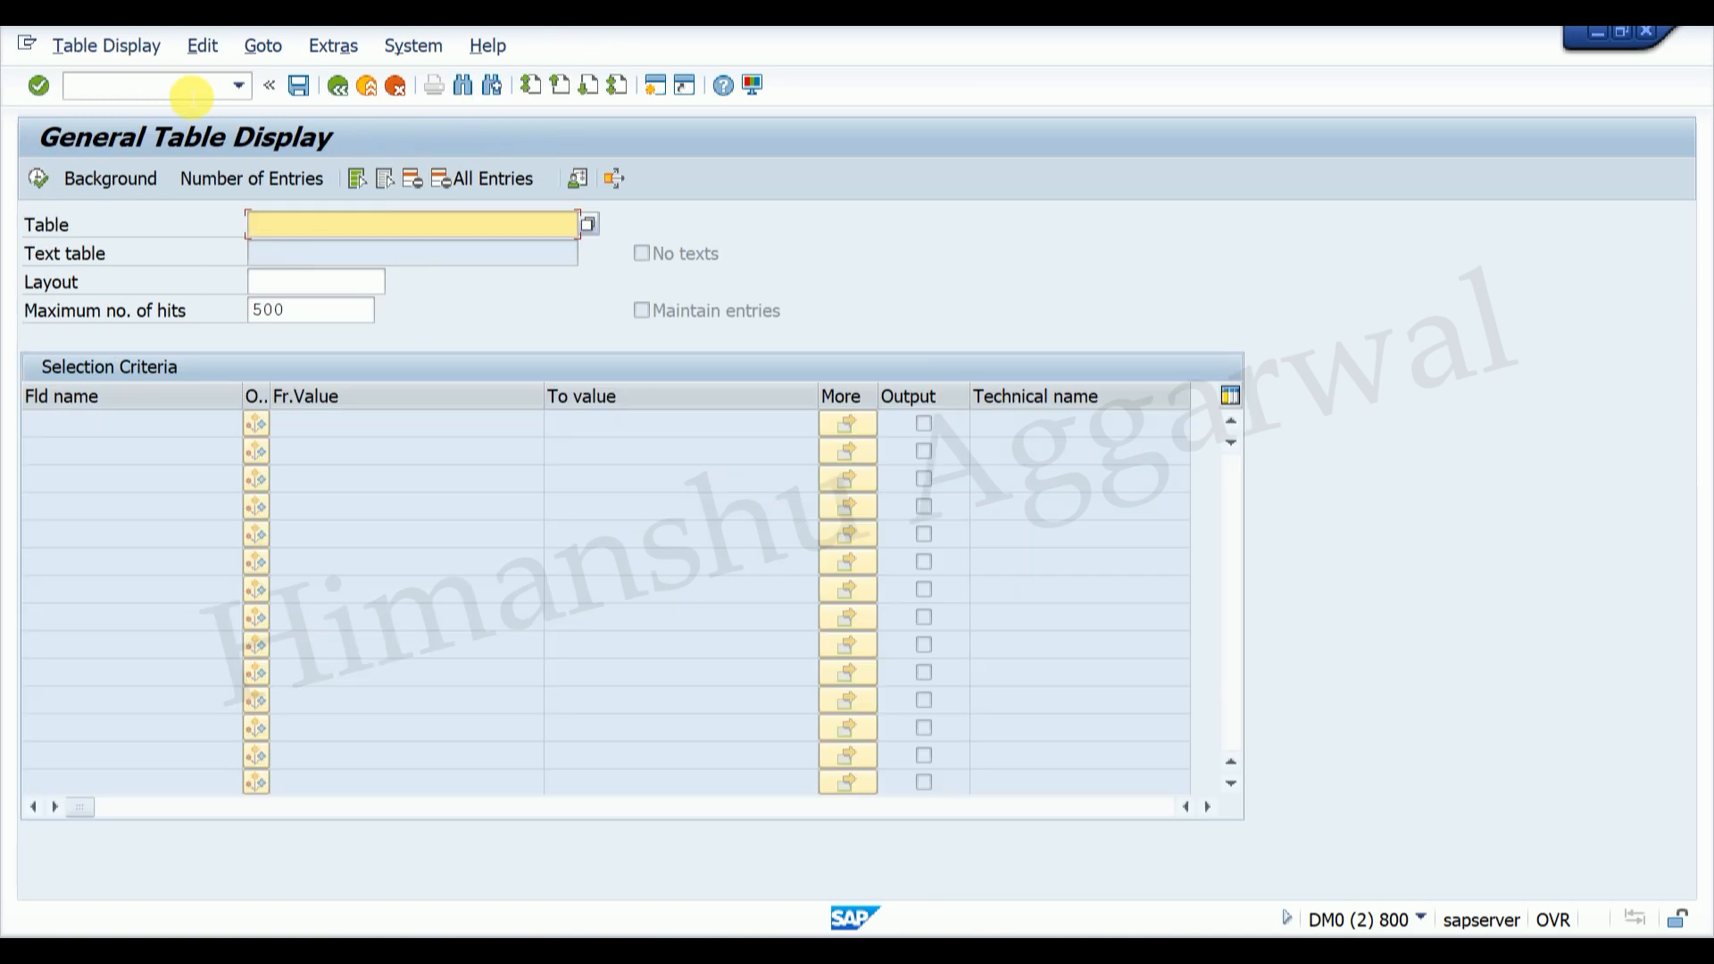
{"action": "left_click", "coordinate": [318, 229]}
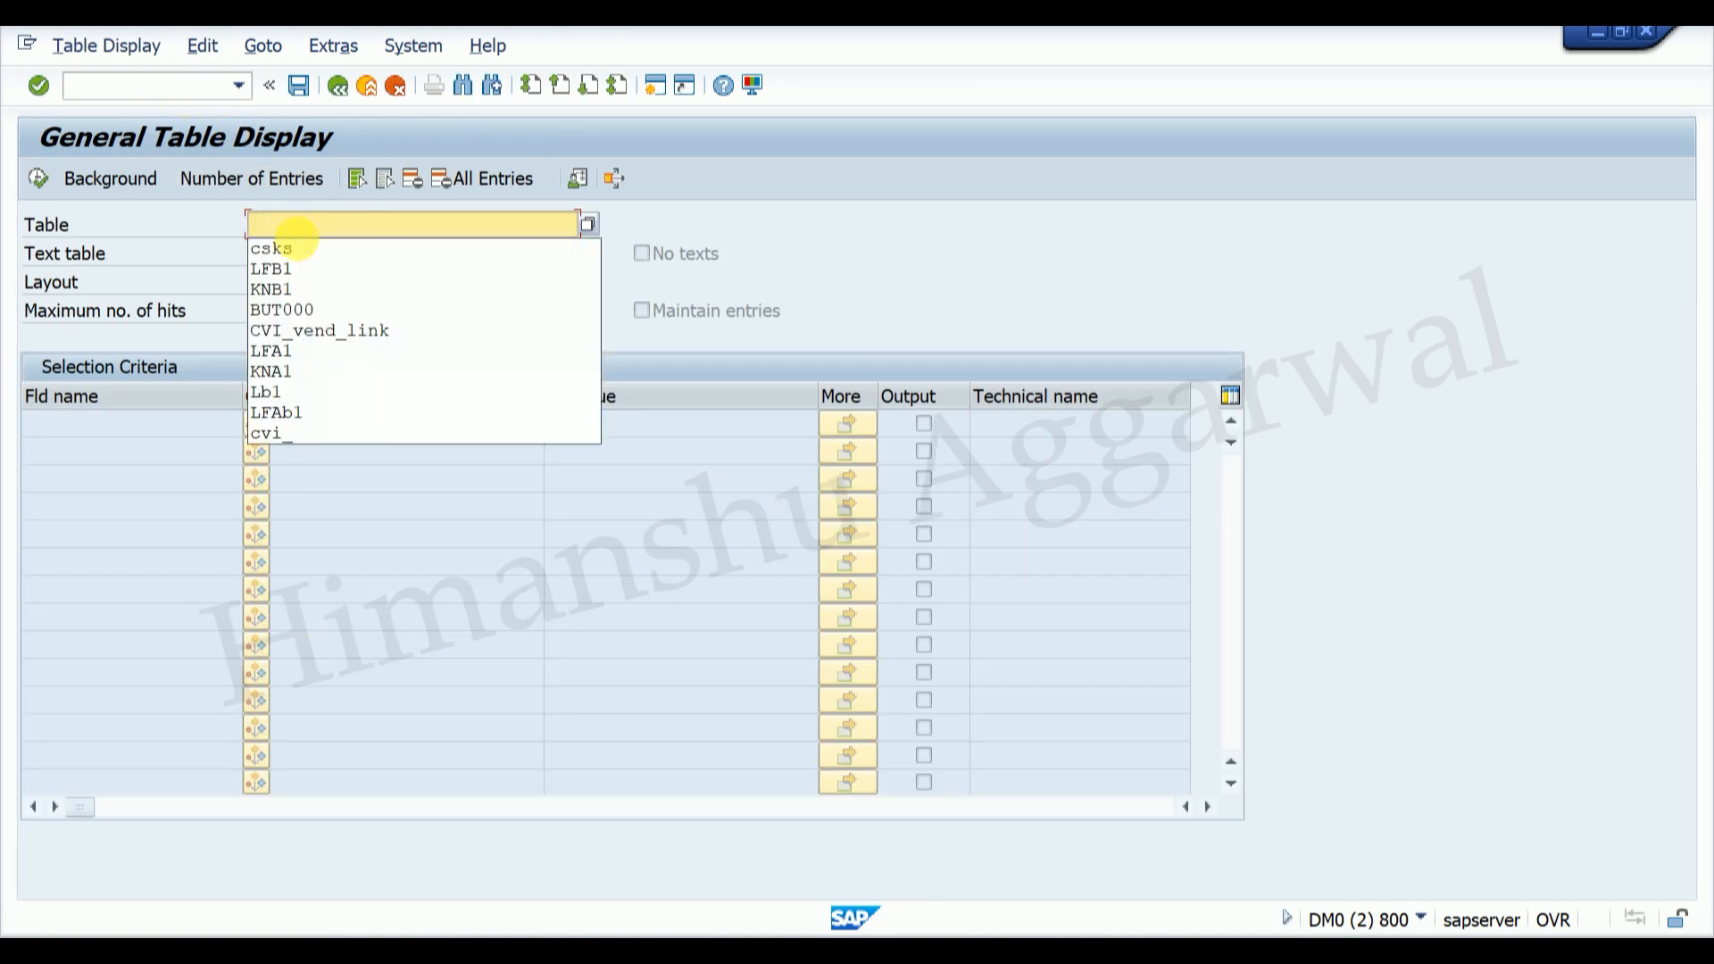
{"action": "left_click", "coordinate": [283, 237]}
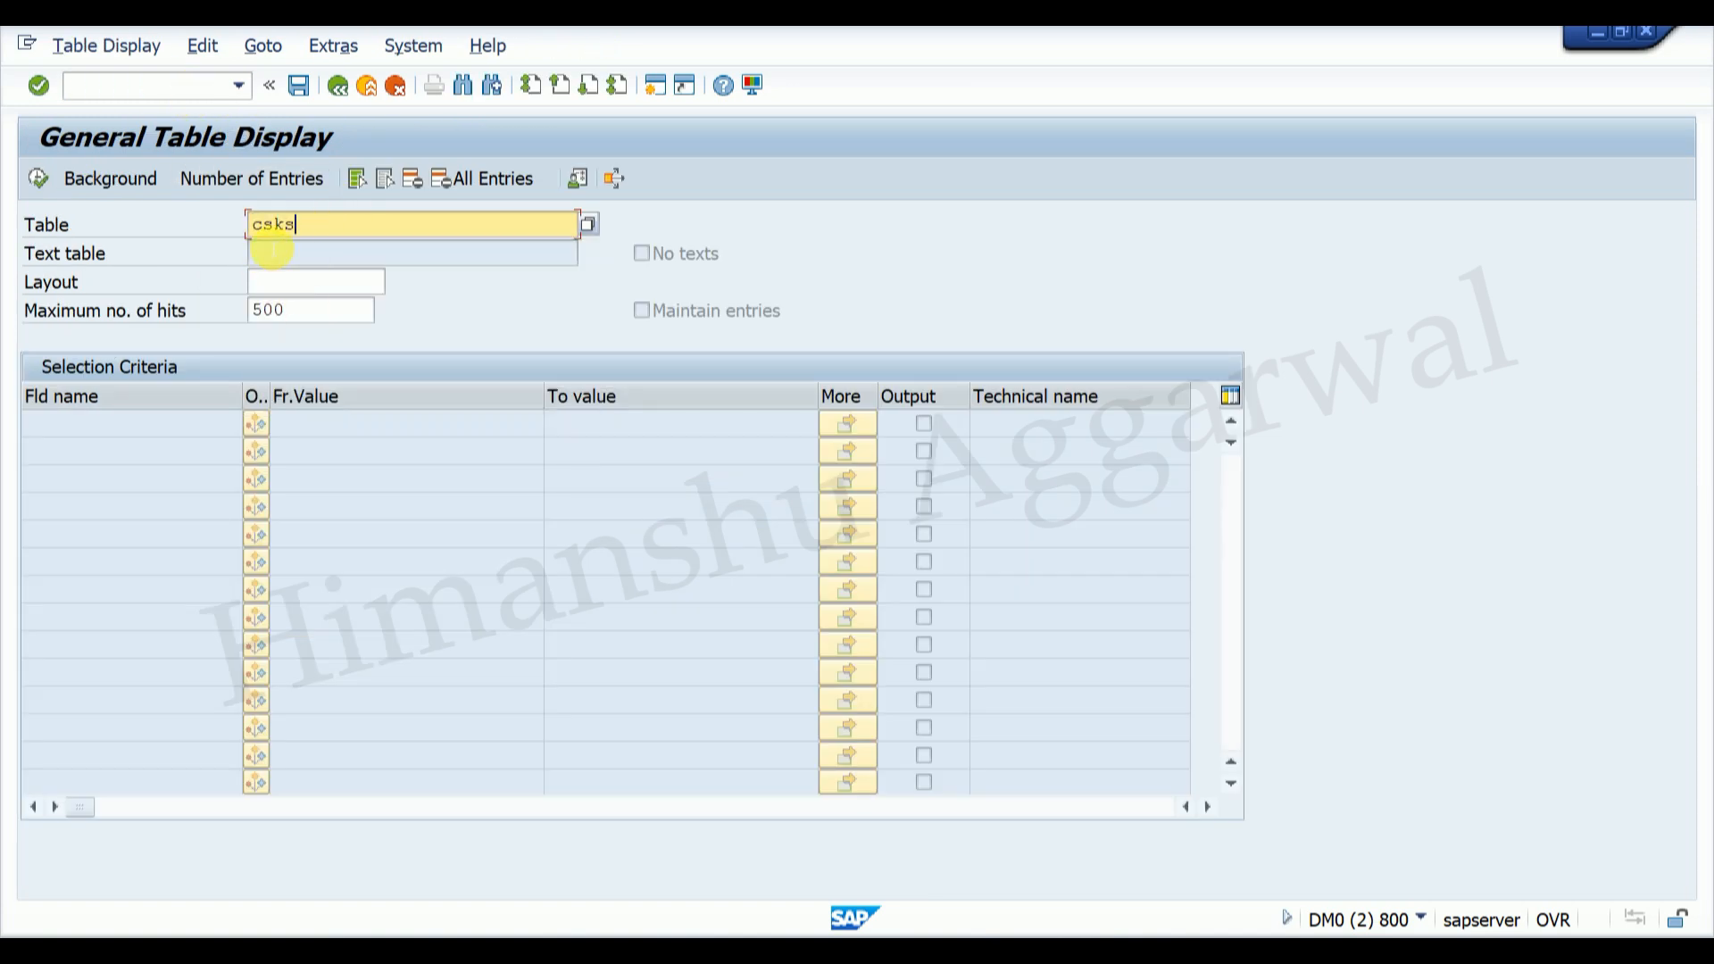
{"action": "key", "text": "Return"}
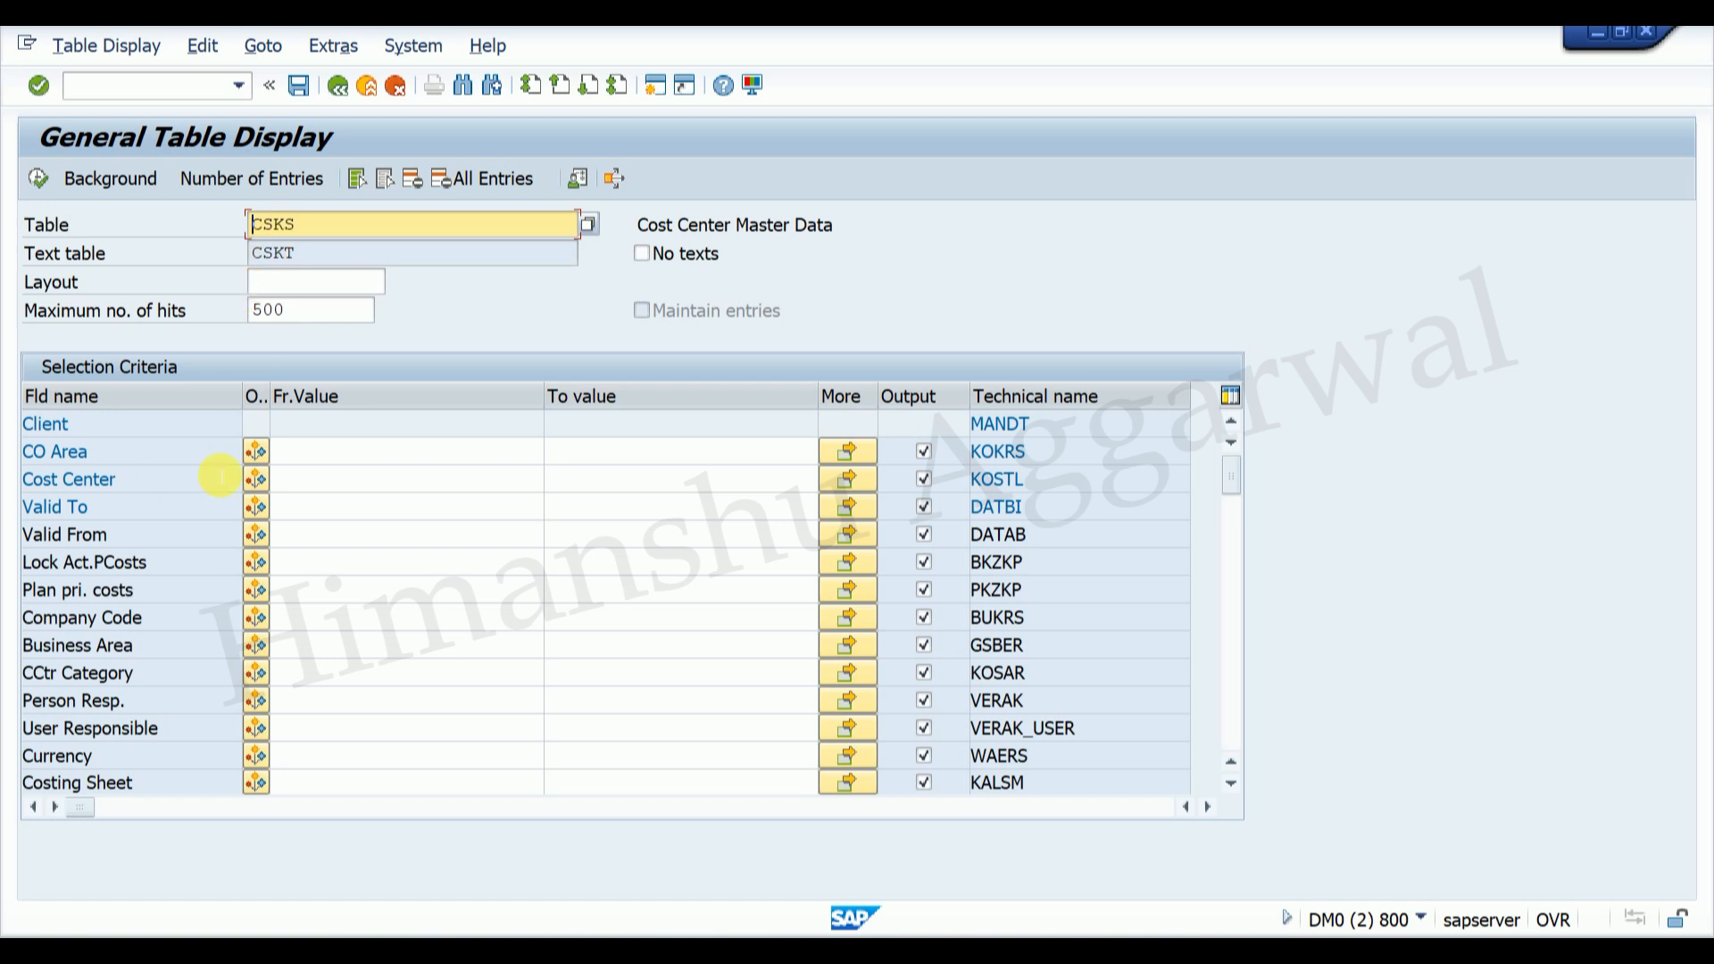
{"action": "left_click", "coordinate": [340, 457]}
{"action": "type", "text": "HP01"}
{"action": "key", "text": "Escape"}
{"action": "left_click", "coordinate": [323, 480]}
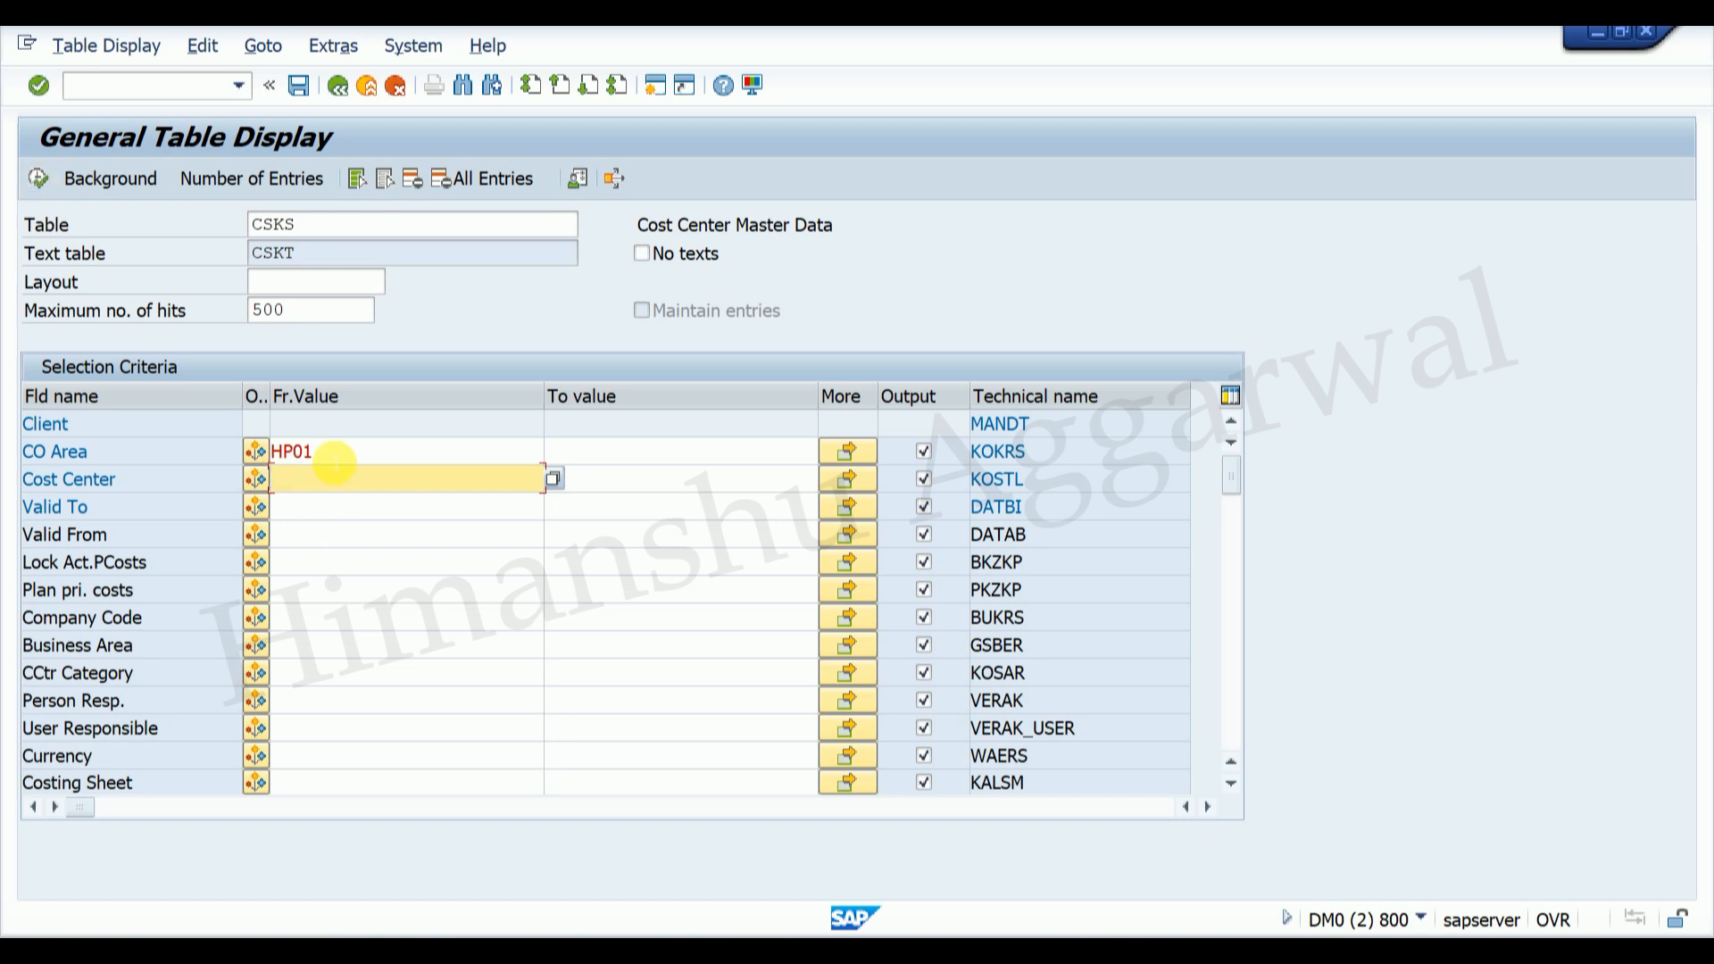
{"action": "left_click", "coordinate": [334, 457]}
{"action": "left_click", "coordinate": [39, 180]}
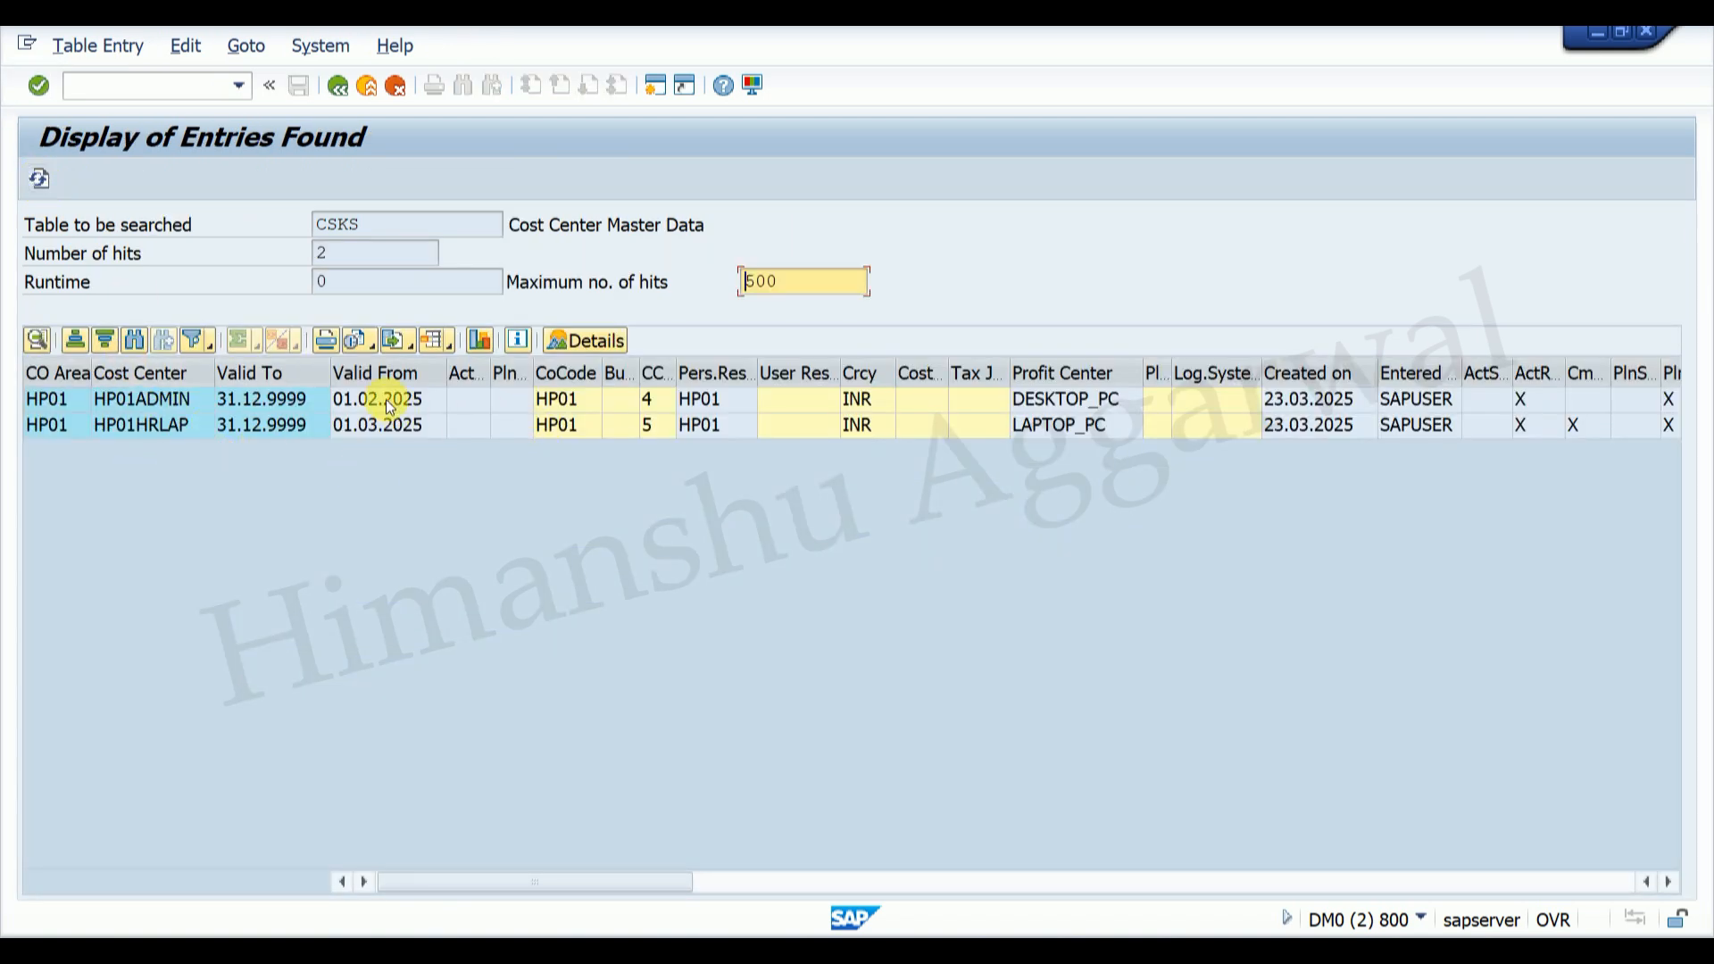
Step: Check valid-from dates (HP01ADMIN 01.02.2025, HP01HRLAP 01.03.2025) and return to Easy Access
{"action": "left_click", "coordinate": [357, 399]}
{"action": "left_click", "coordinate": [371, 427]}
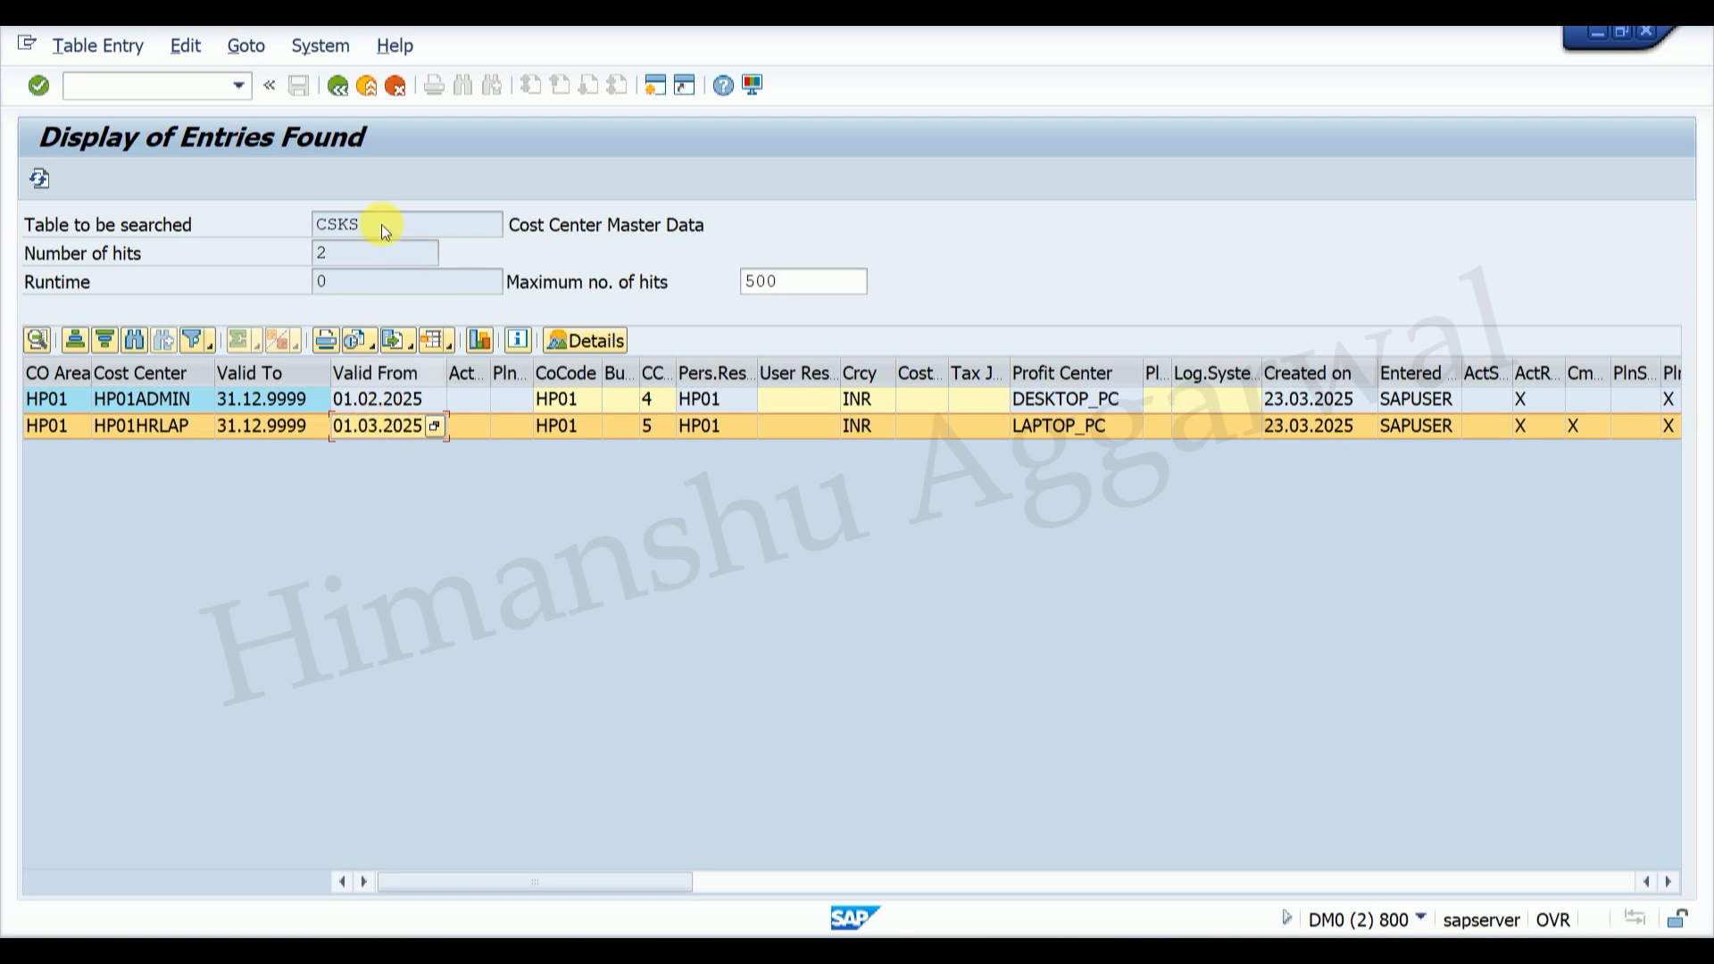
{"action": "left_click", "coordinate": [338, 85]}
{"action": "left_click", "coordinate": [337, 84]}
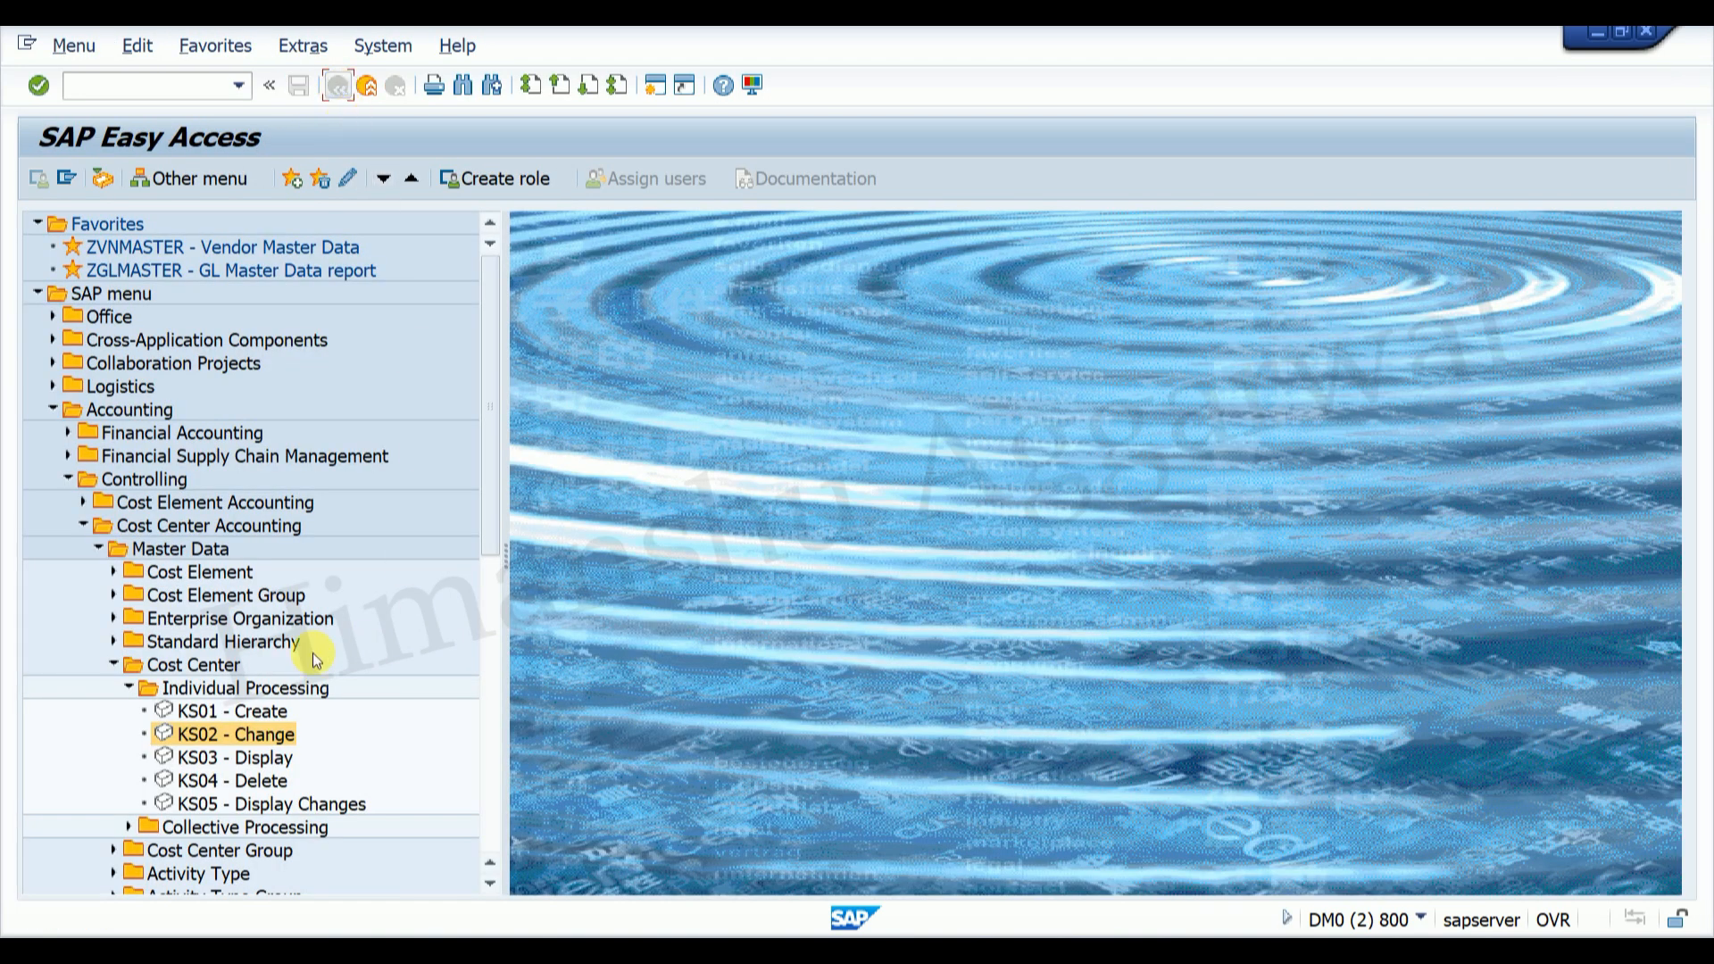
Step: Open the KS01 Create Cost Center transaction
{"action": "left_click", "coordinate": [227, 710]}
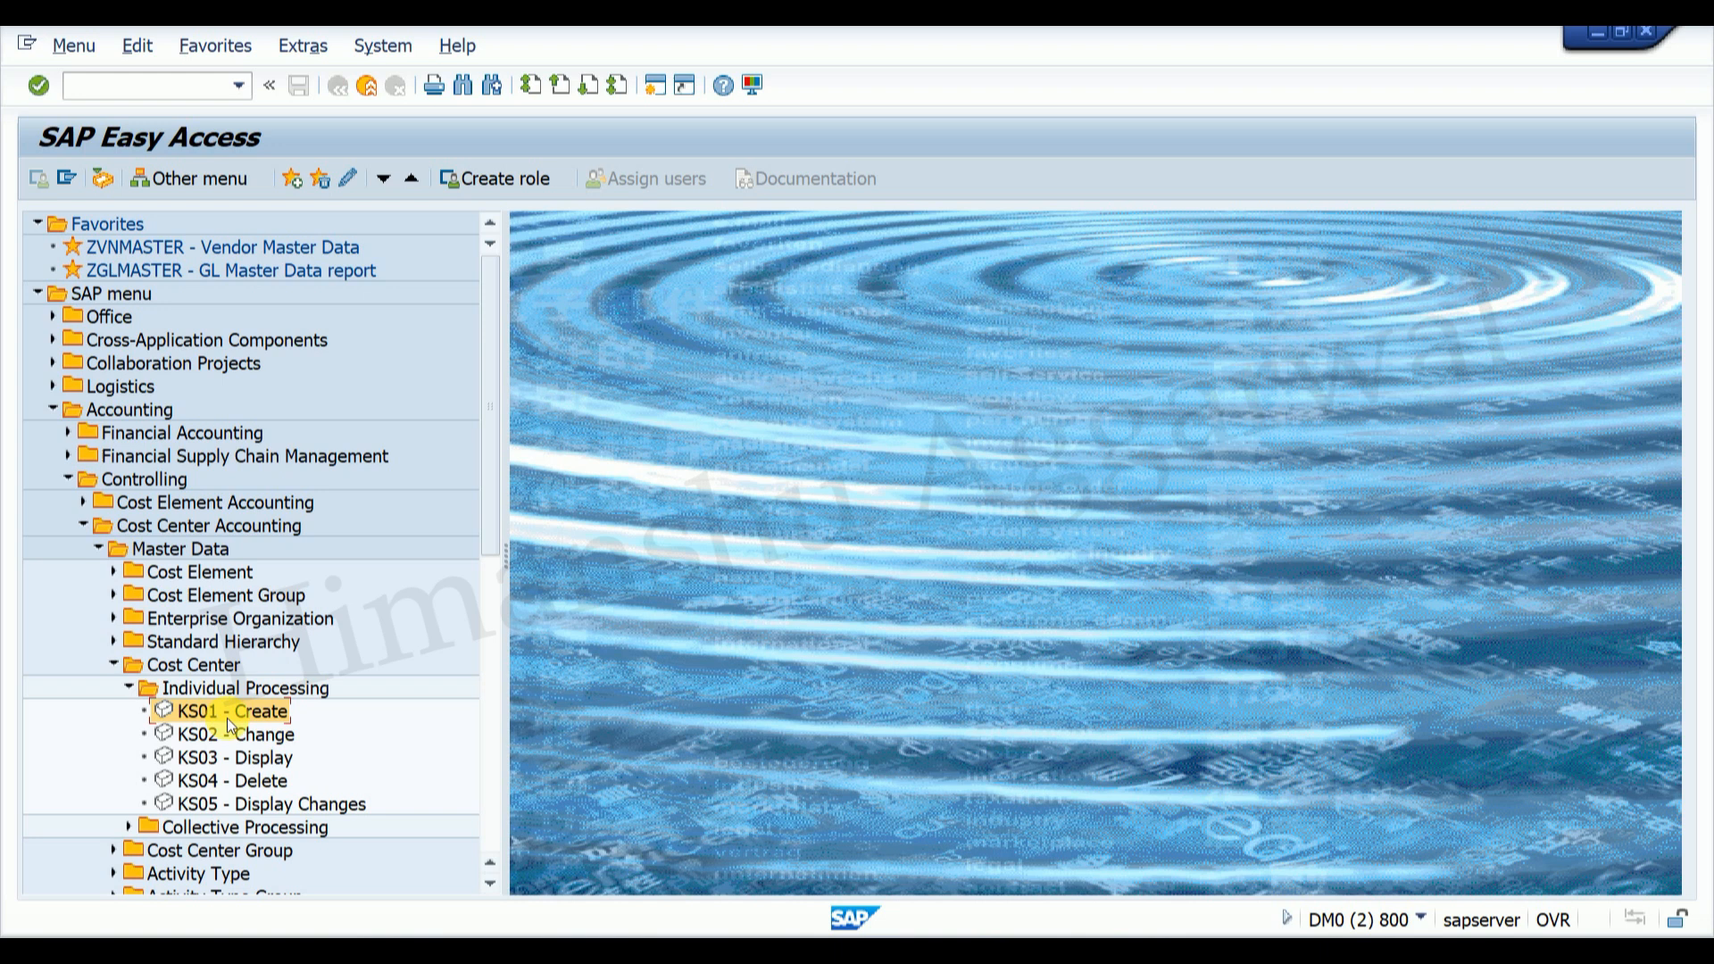
{"action": "double_click", "coordinate": [212, 710]}
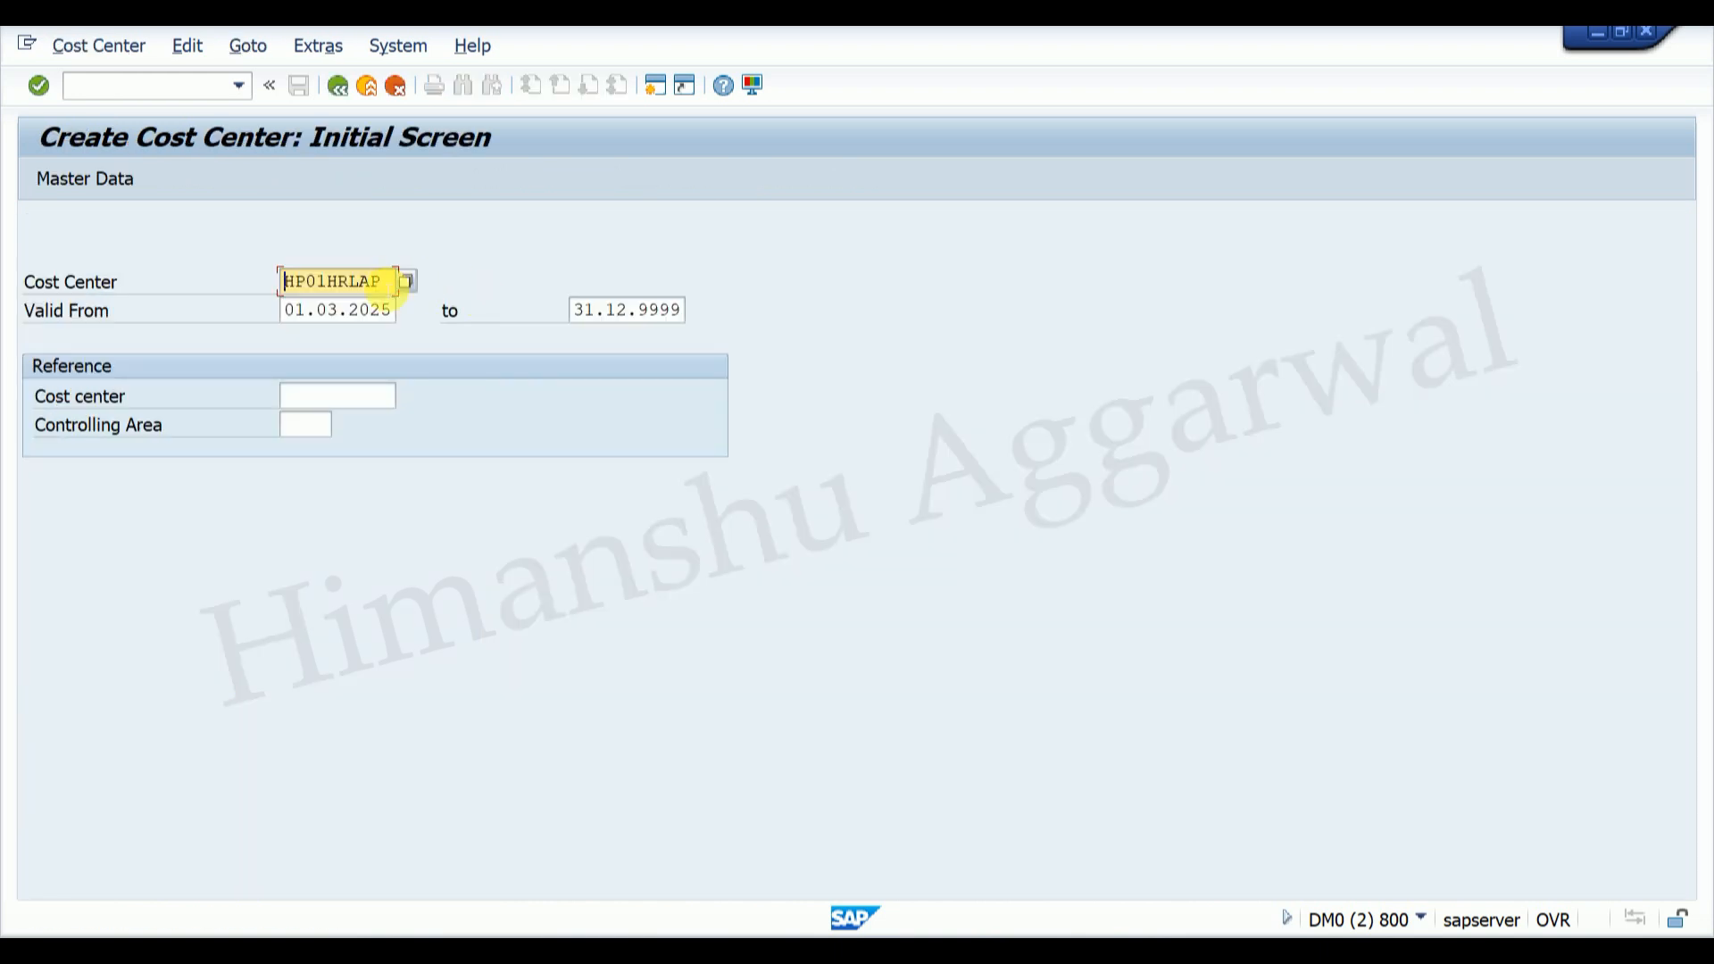
{"action": "left_click", "coordinate": [360, 91]}
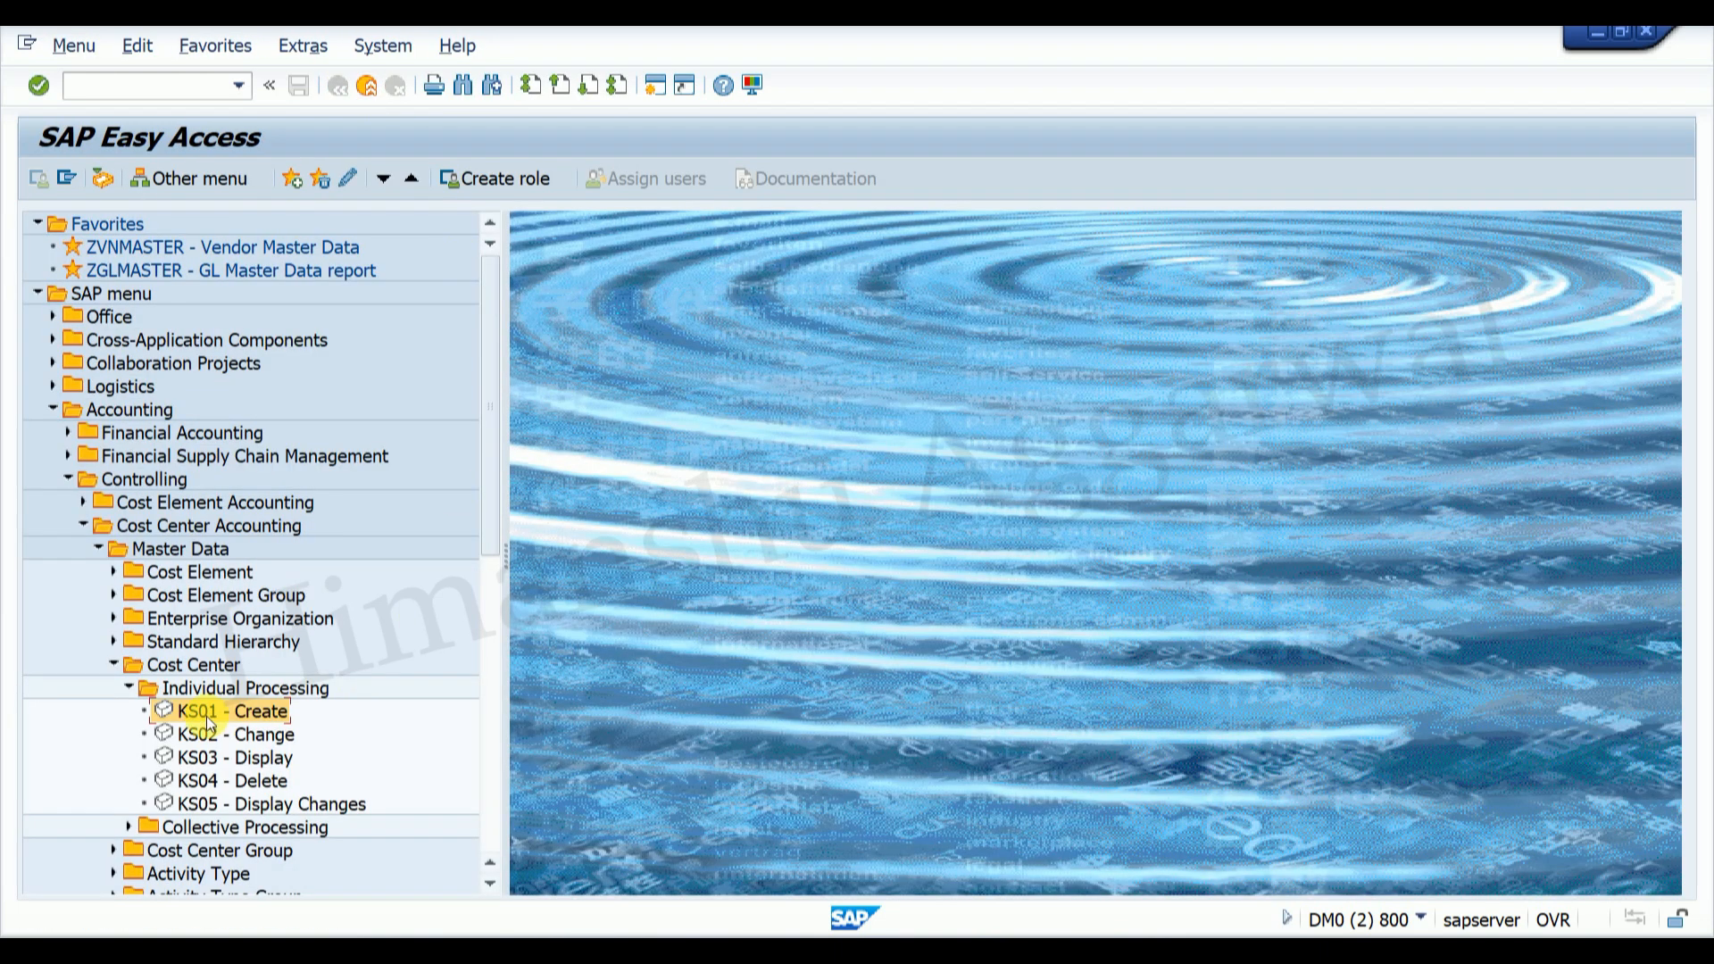
{"action": "double_click", "coordinate": [228, 710]}
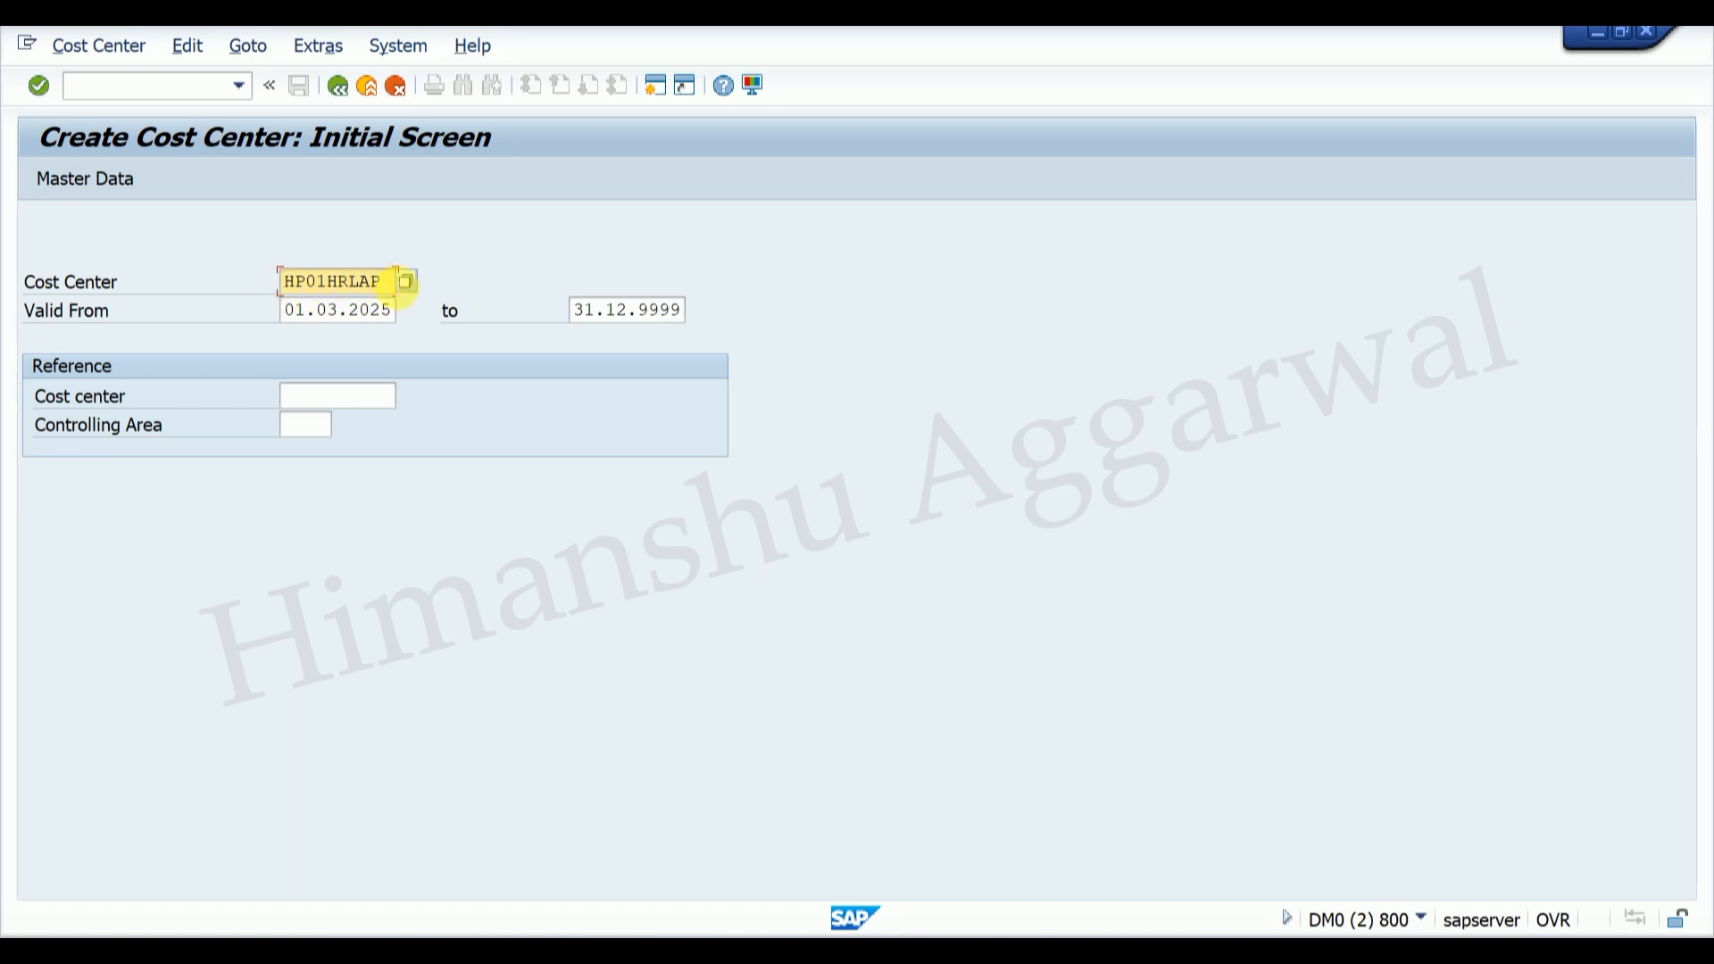
Step: Set Valid From to 01.02.2025 for HP01HRLAP after confirming the target date in Word
{"action": "left_click_drag", "start_coordinate": [395, 287], "coordinate": [293, 288]}
{"action": "left_click", "coordinate": [299, 288]}
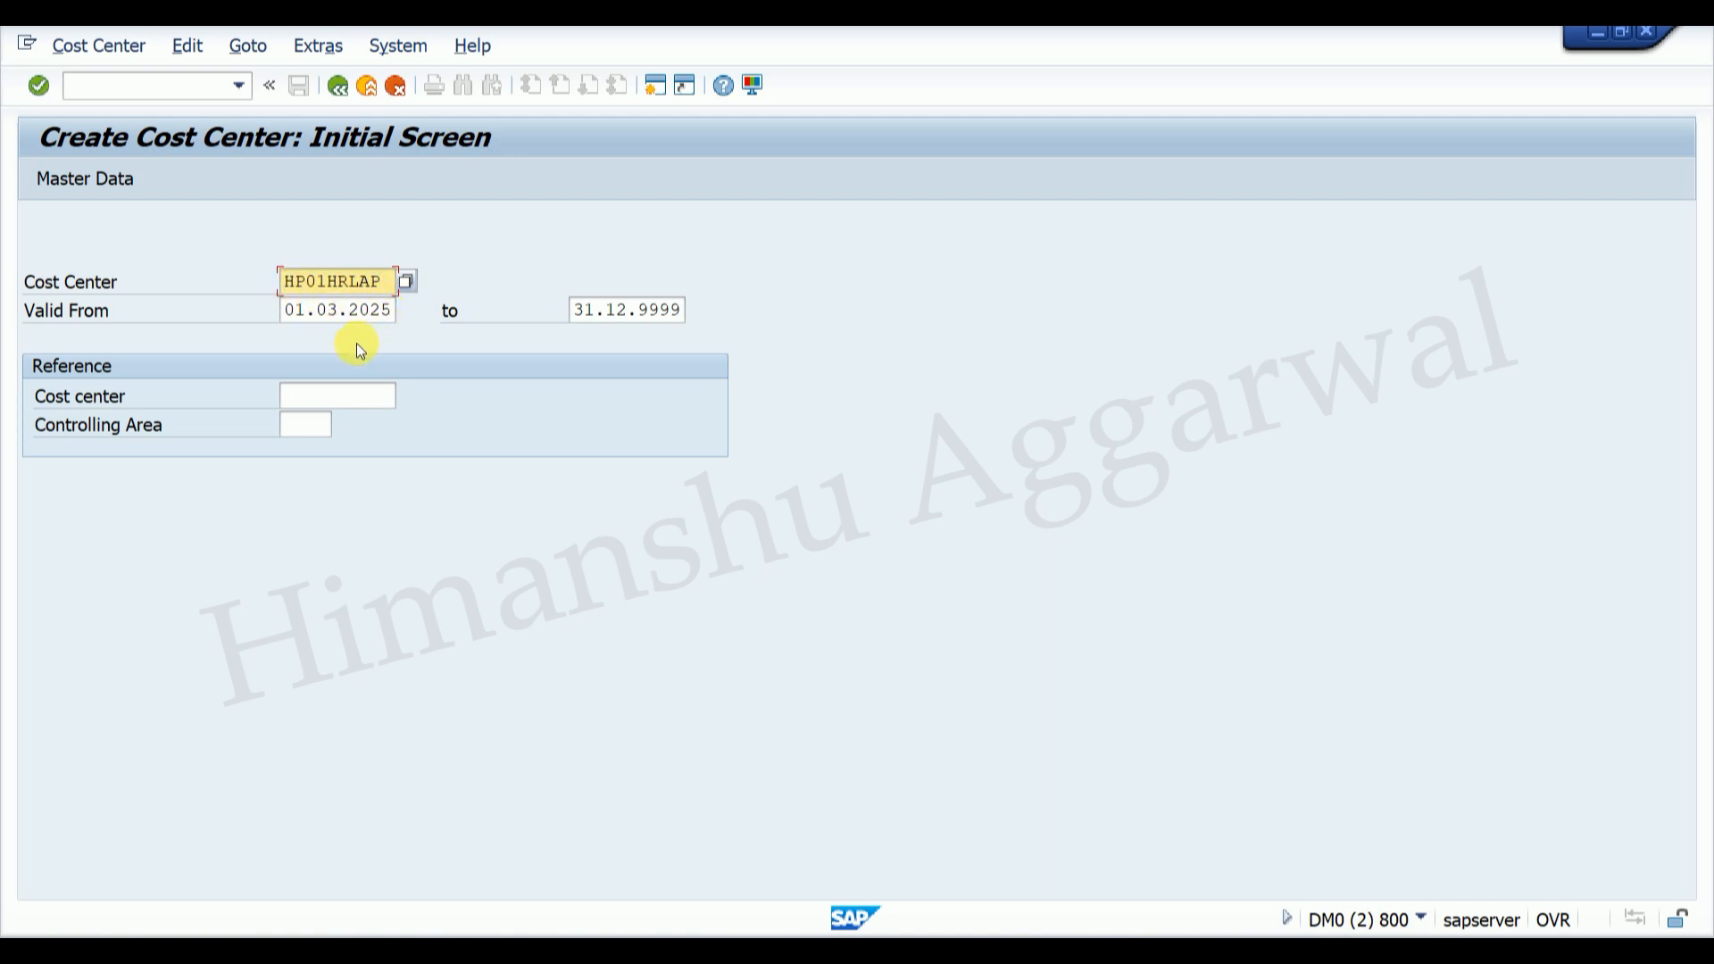
{"action": "left_click", "coordinate": [330, 310]}
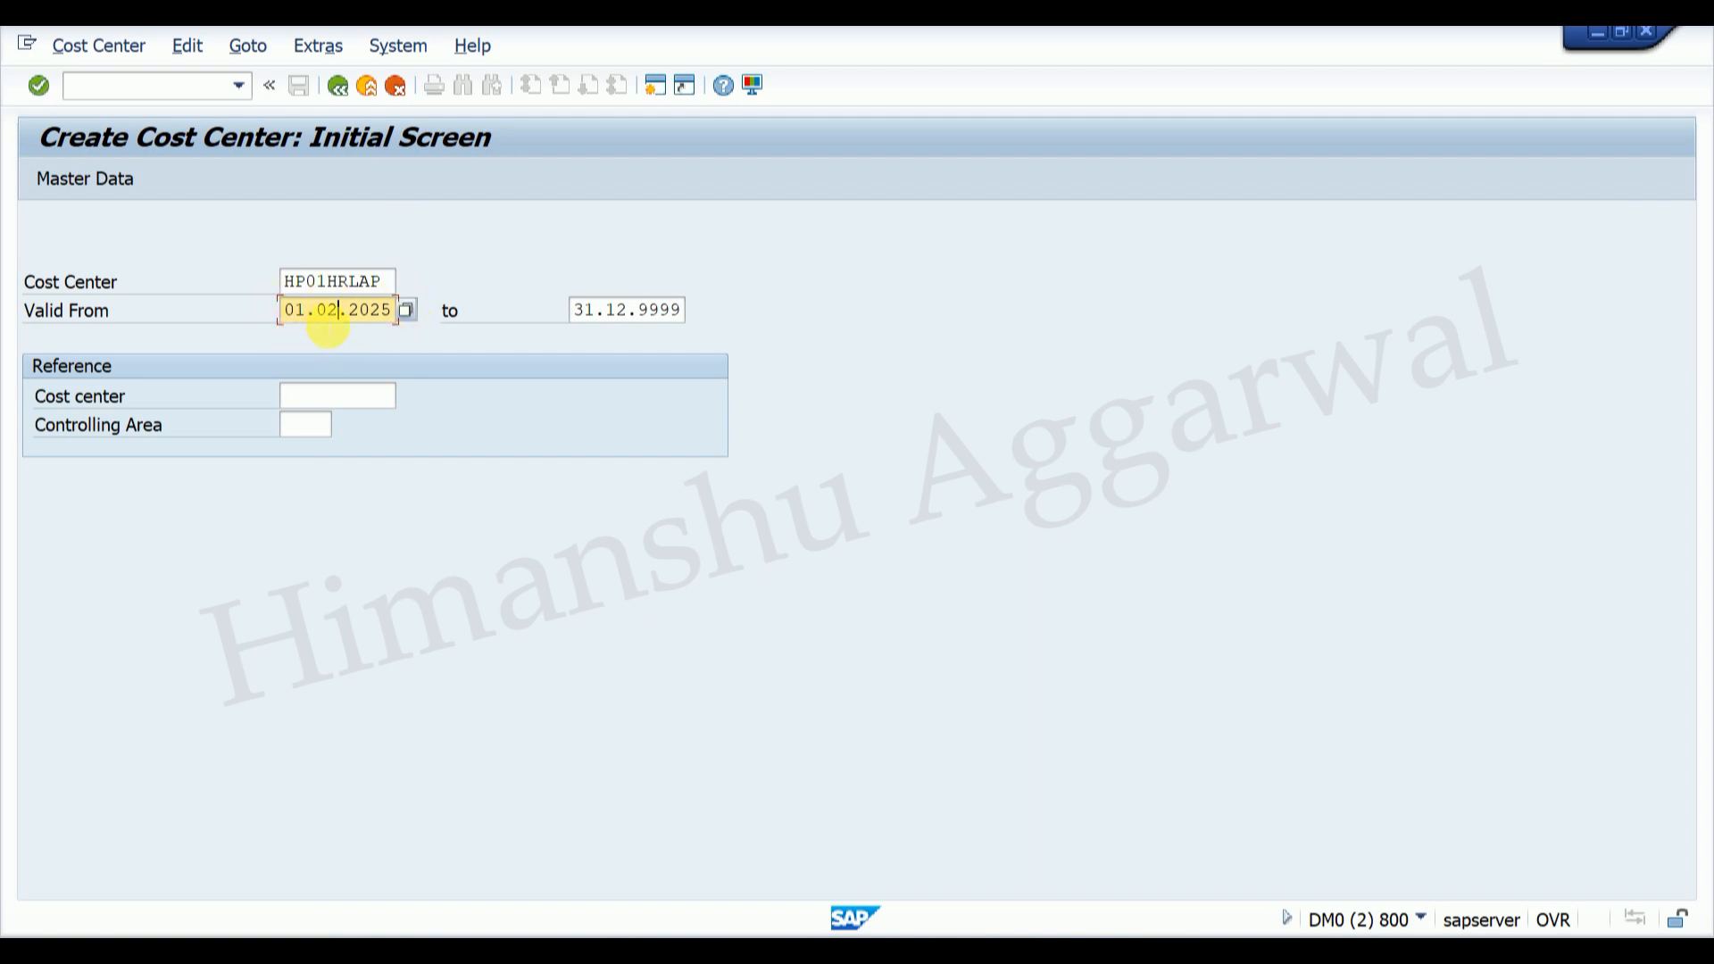
{"action": "left_click", "coordinate": [581, 308]}
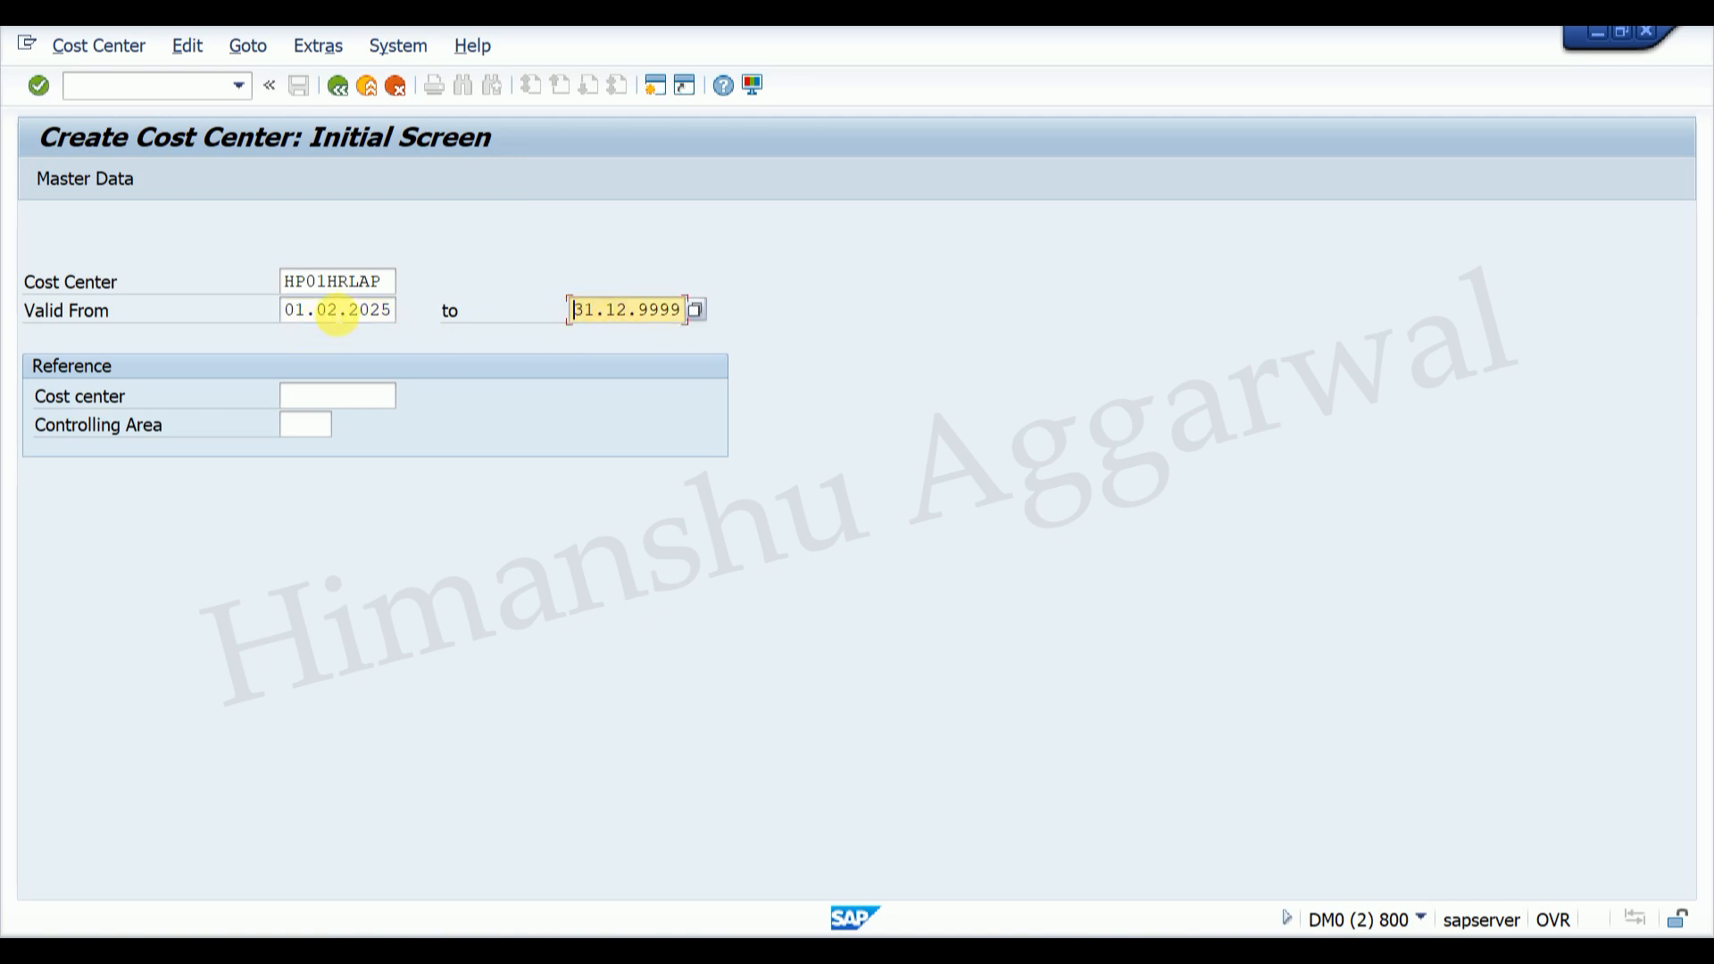
{"action": "left_click", "coordinate": [335, 312]}
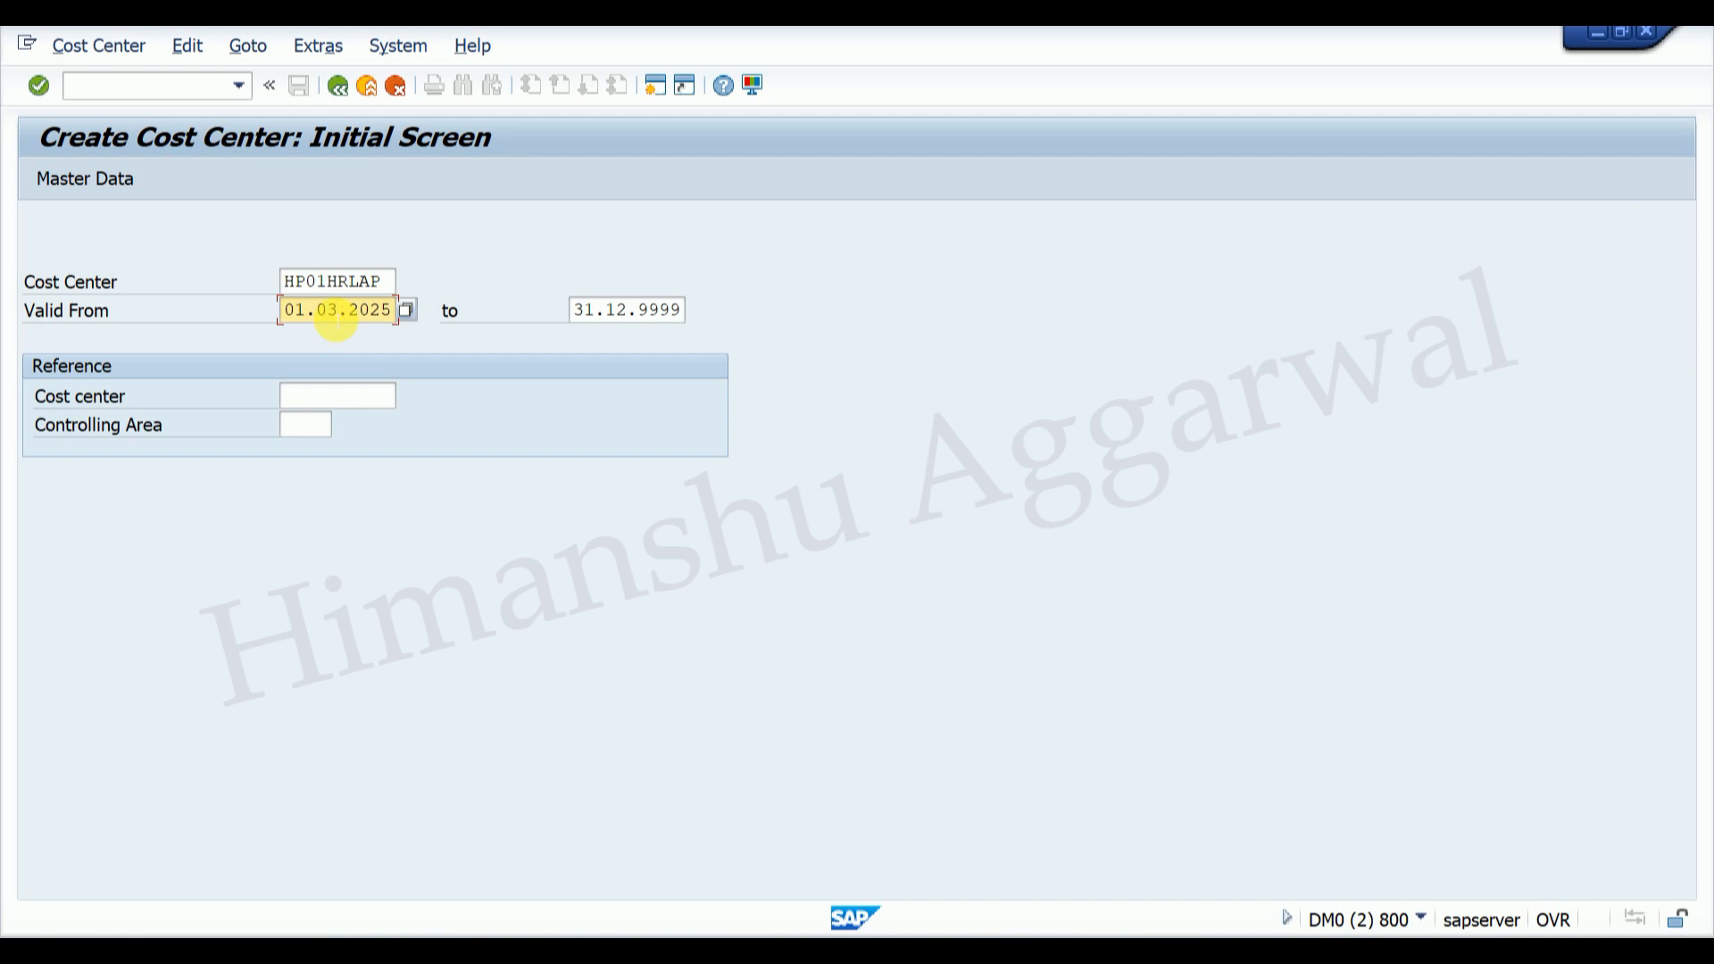
{"action": "left_click", "coordinate": [1234, 947]}
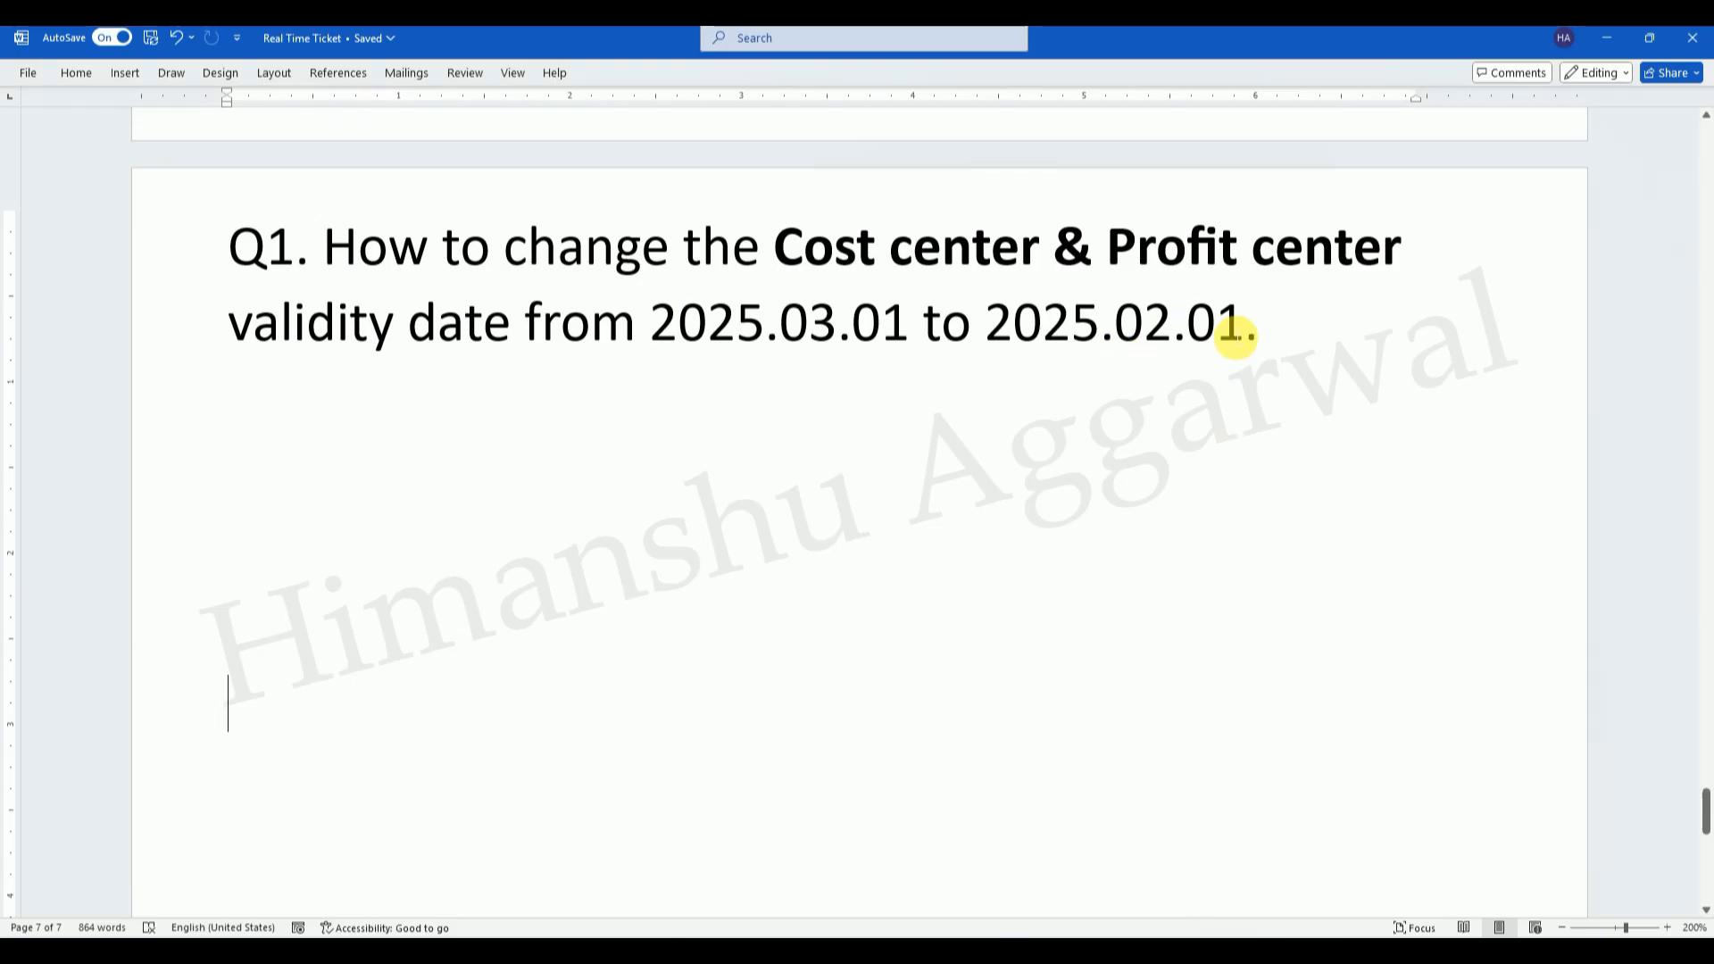
{"action": "left_click_drag", "start_coordinate": [1247, 325], "coordinate": [992, 326]}
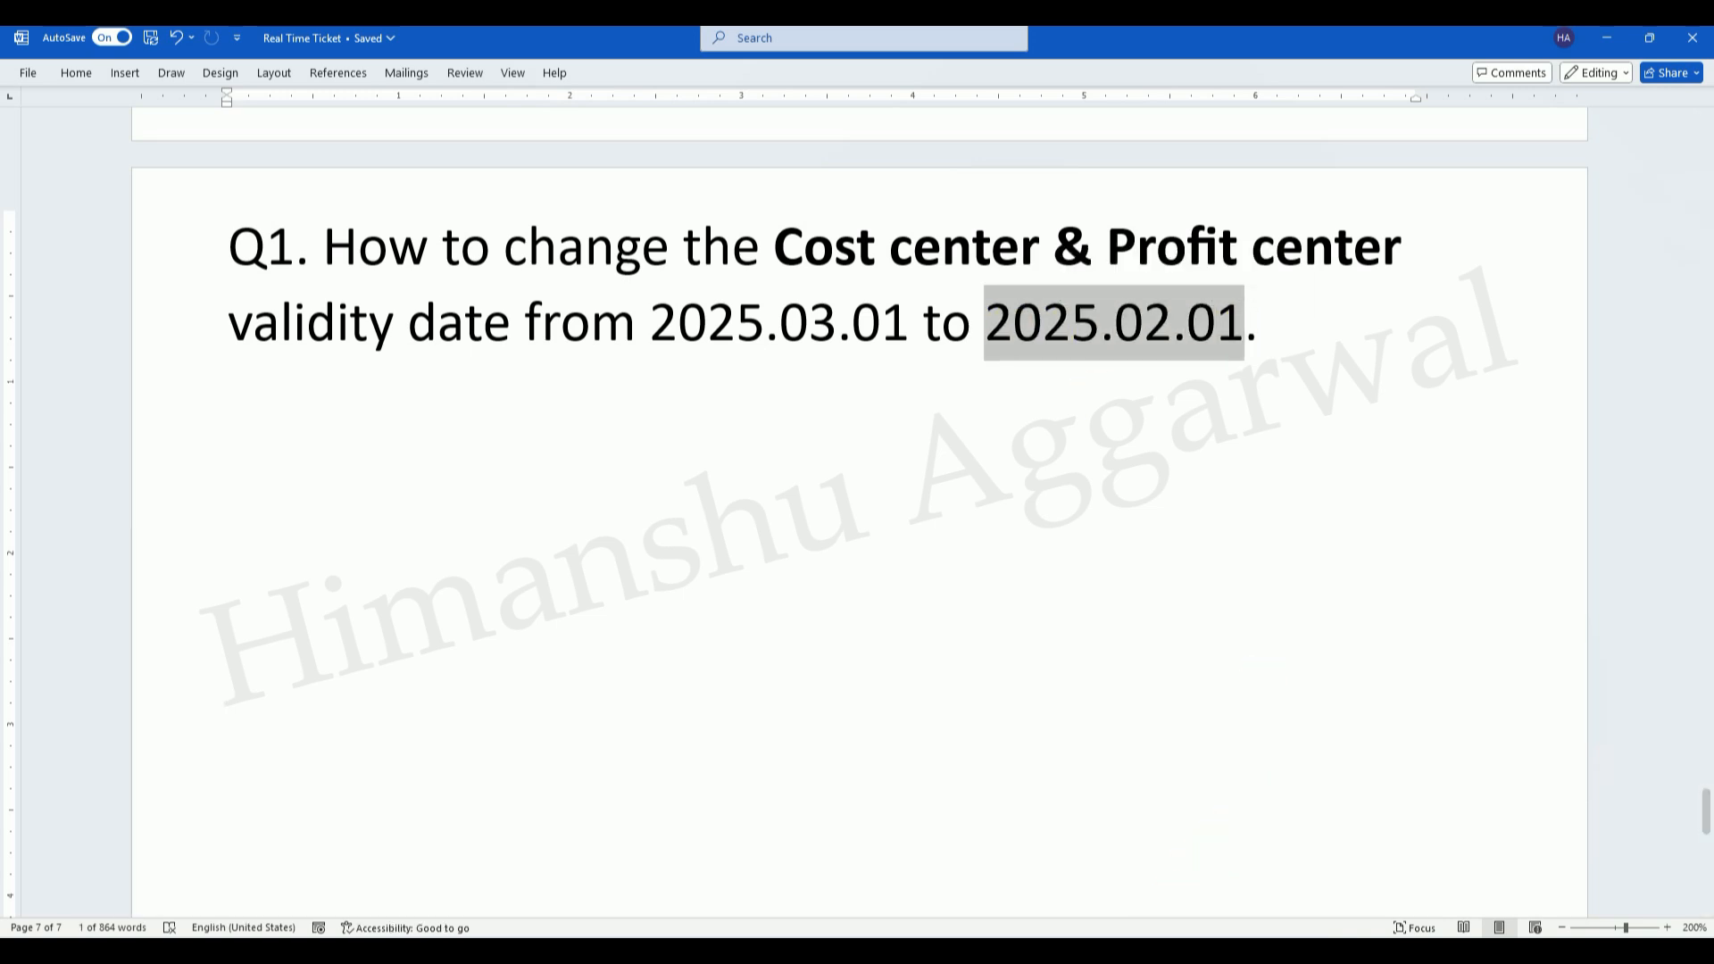
{"action": "left_click", "coordinate": [1241, 862]}
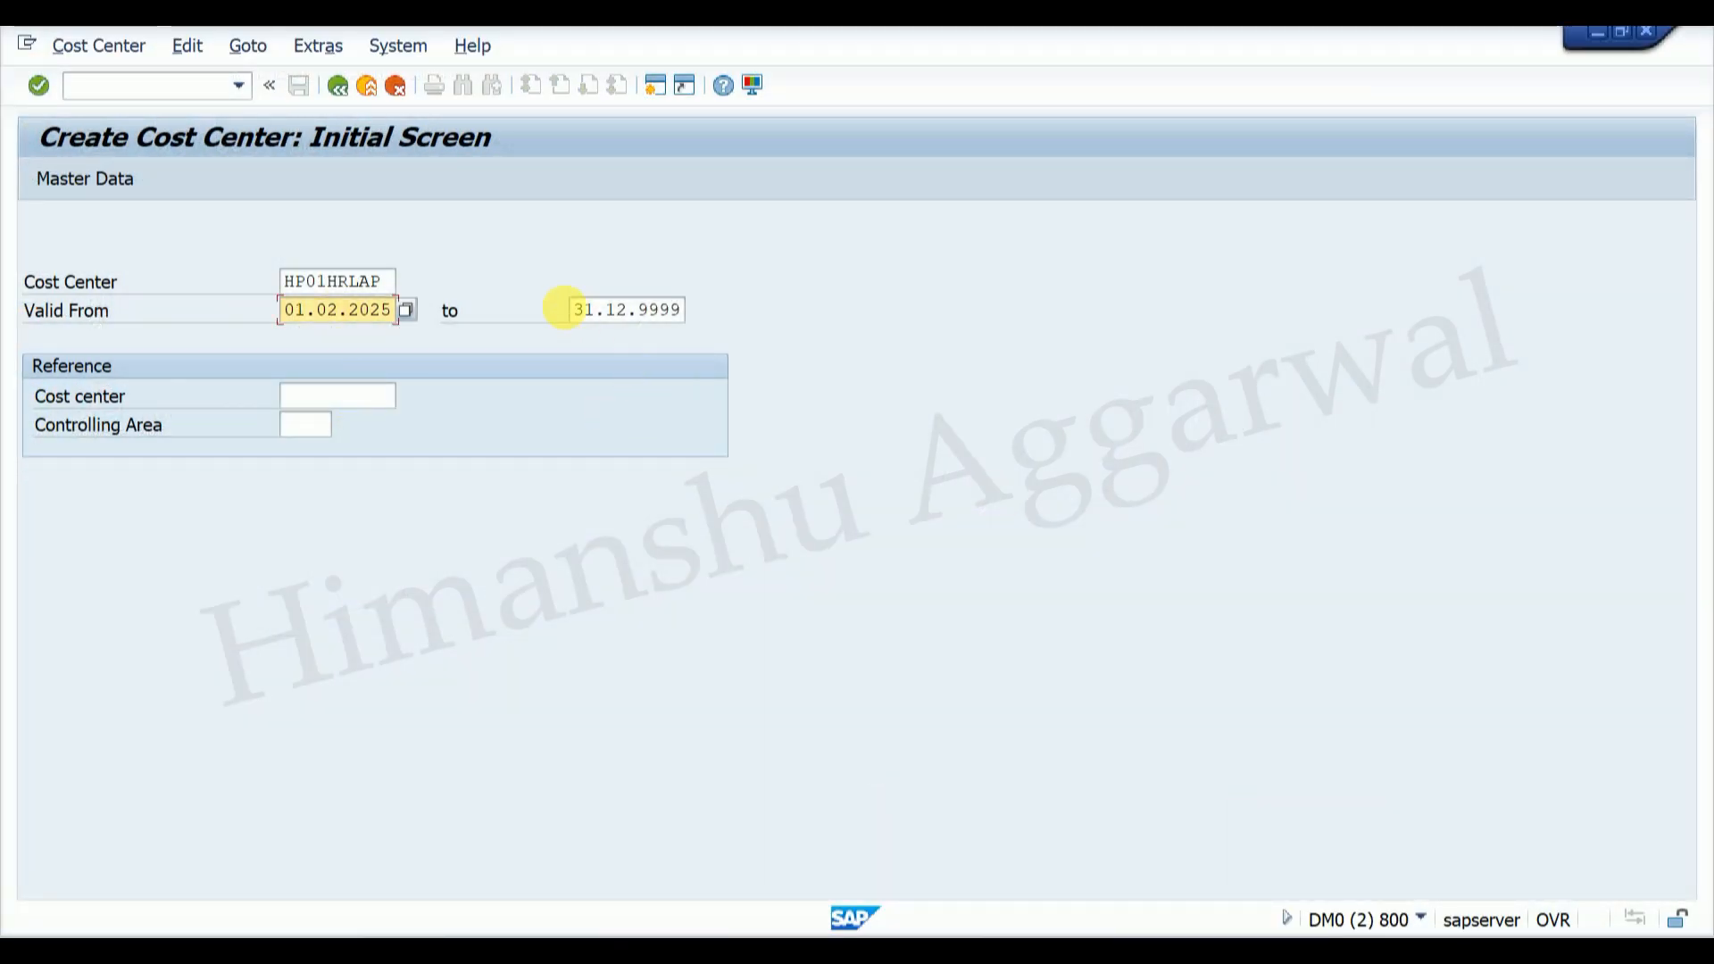
Step: Enter 28.02.2025 as the new cost center's valid-to date
{"action": "left_click", "coordinate": [574, 310]}
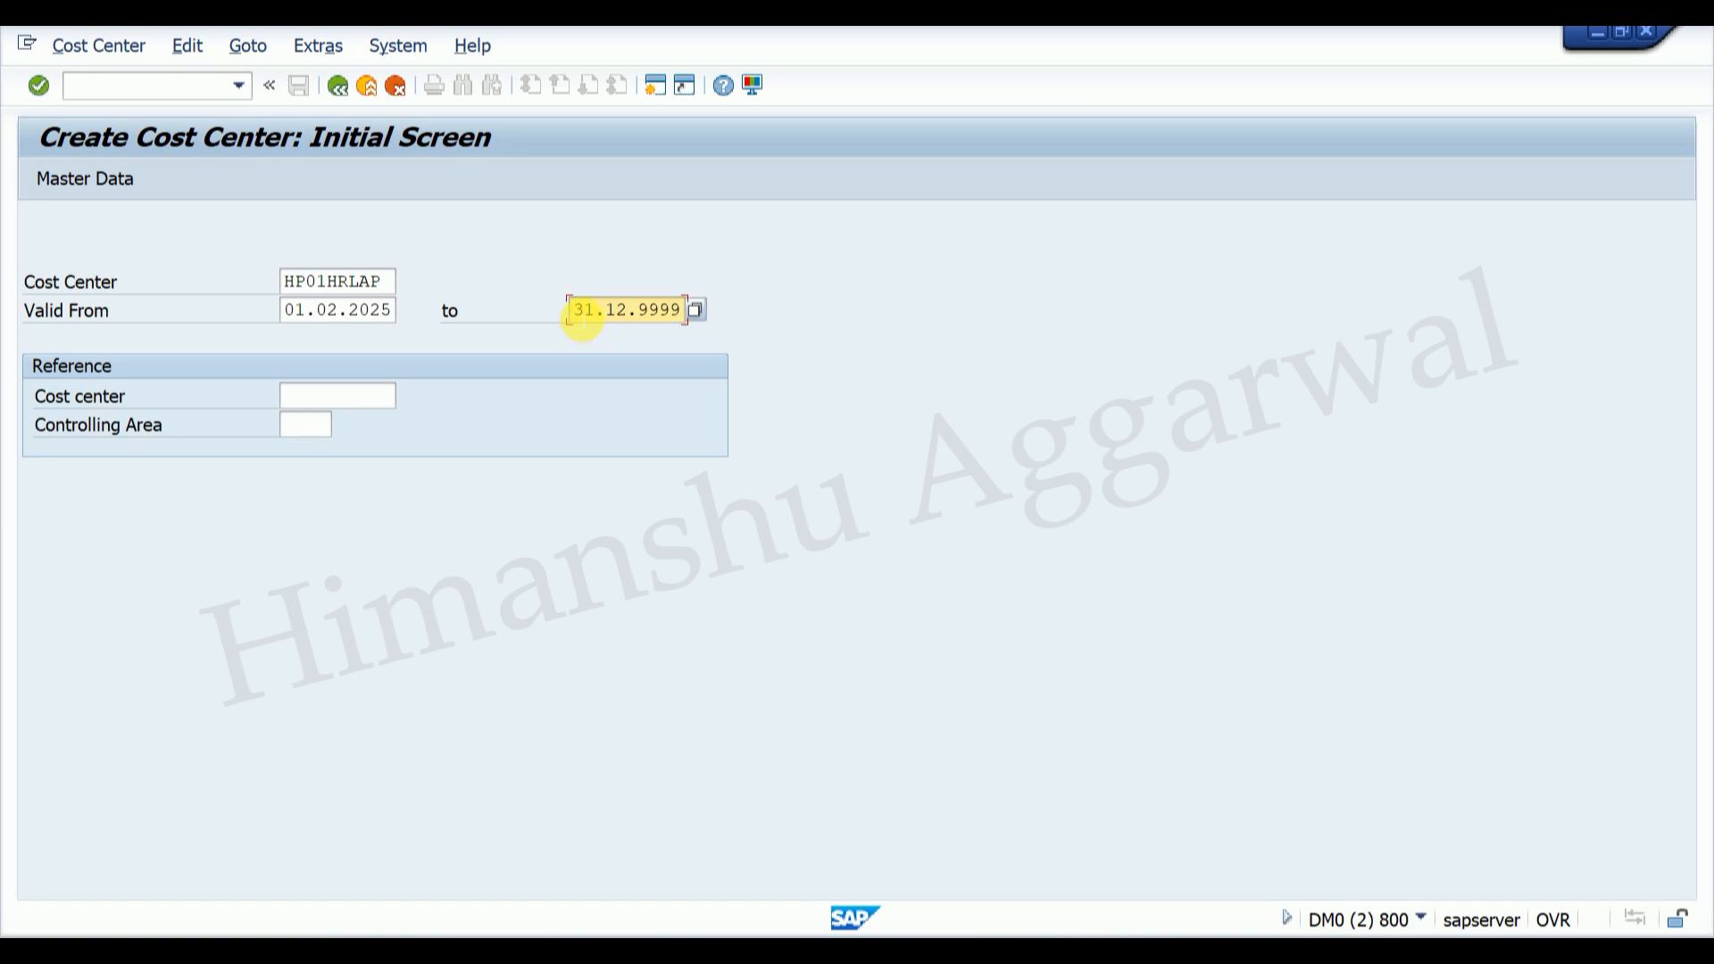
{"action": "type", "text": "28.02.2025"}
{"action": "left_click", "coordinate": [1177, 952]}
{"action": "left_click", "coordinate": [1268, 879]}
Step: From the G/L document window, run /NSE16N to open the table browser
{"action": "left_click", "coordinate": [1176, 952]}
{"action": "left_click", "coordinate": [1080, 861]}
{"action": "left_click", "coordinate": [109, 86]}
{"action": "type", "text": "/NSE16N"}
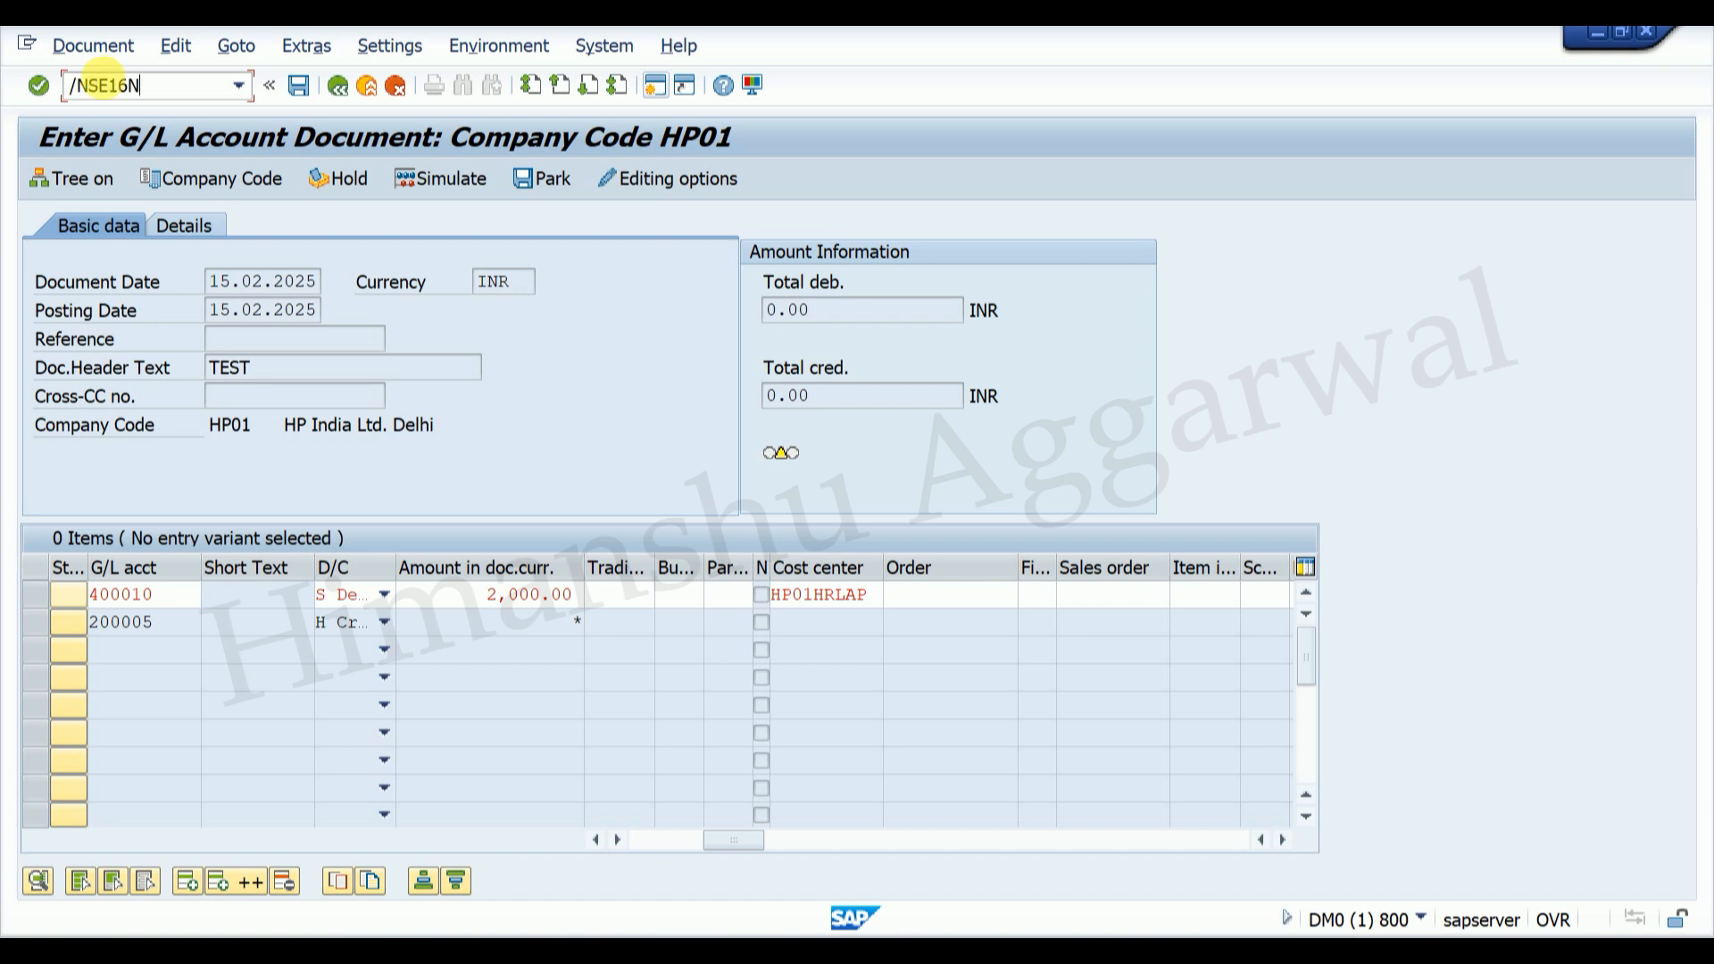
{"action": "key", "text": "Return"}
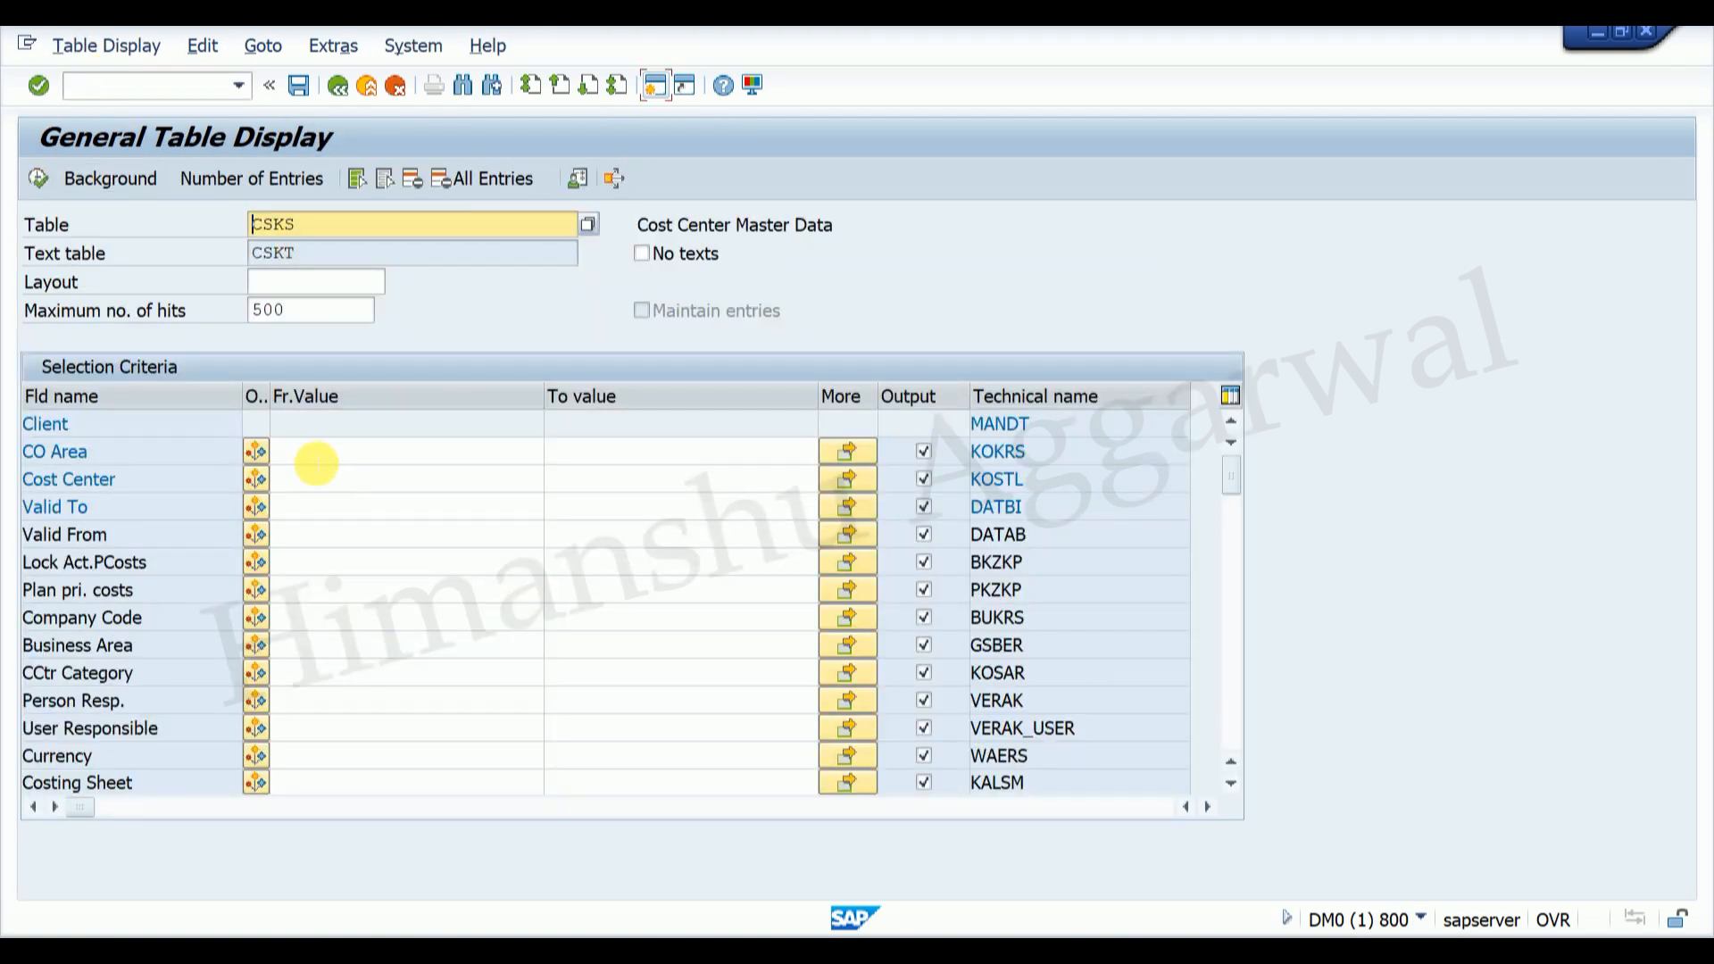
Step: List CSKS for controlling area HP01 and confirm HP01HRLAP still starts 01.03.2025
{"action": "left_click", "coordinate": [315, 452]}
{"action": "left_click", "coordinate": [313, 475]}
{"action": "left_click", "coordinate": [37, 179]}
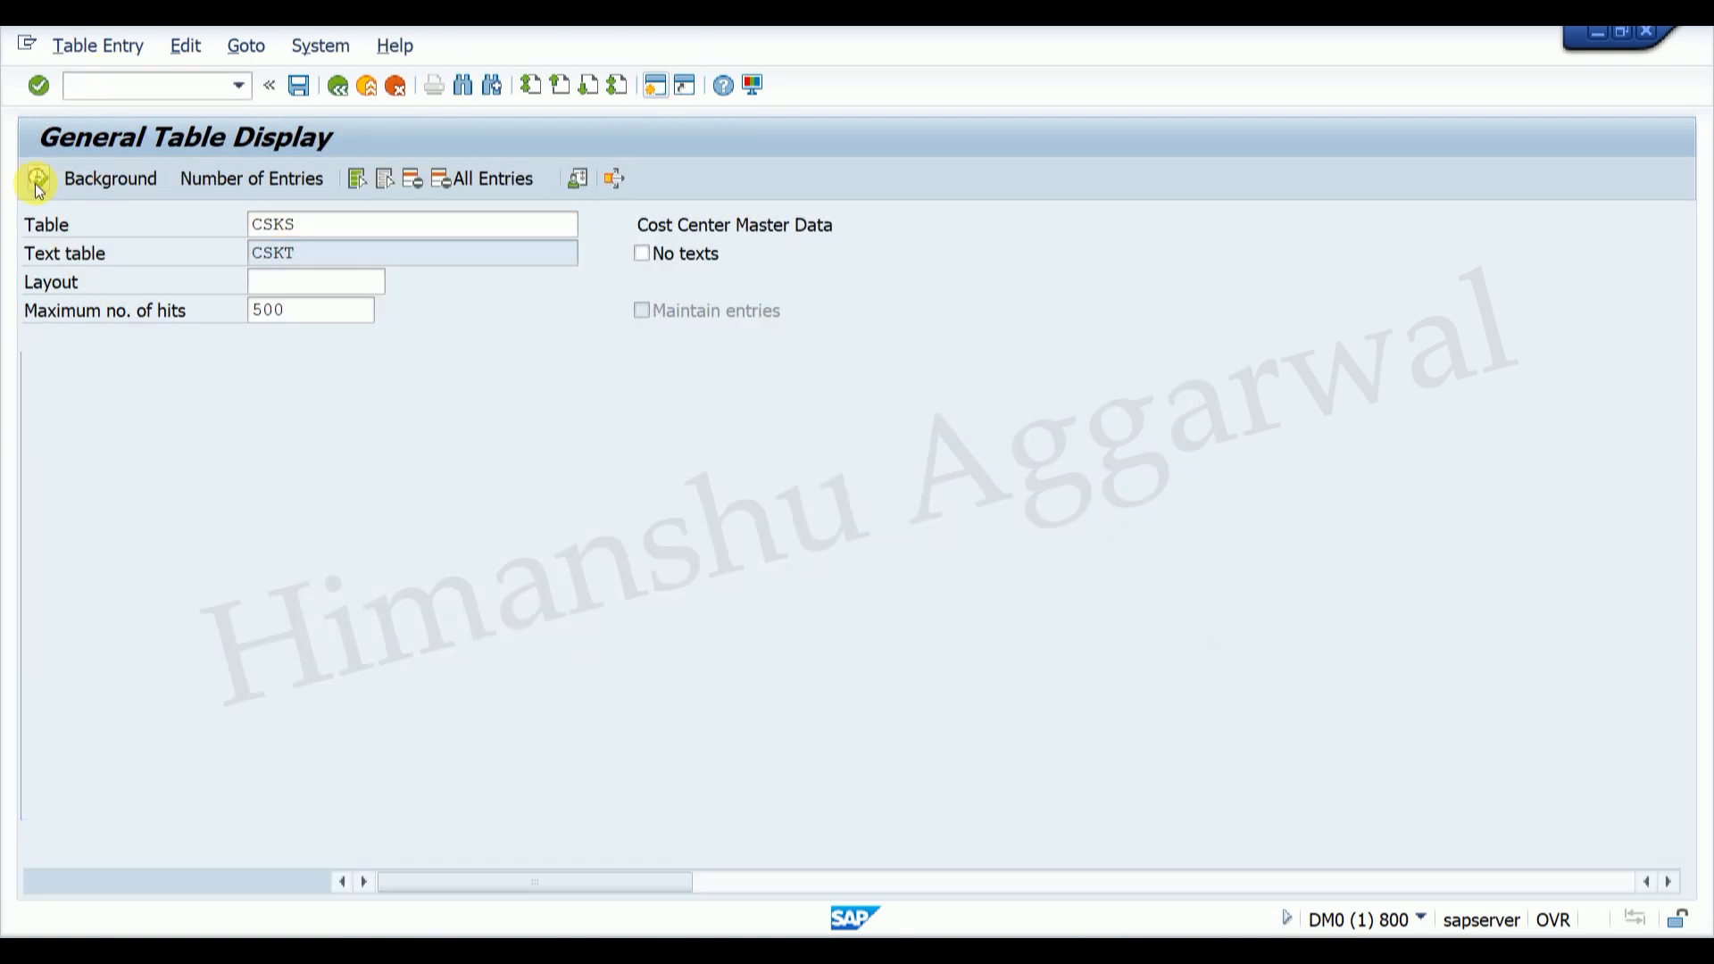
{"action": "left_click", "coordinate": [366, 431]}
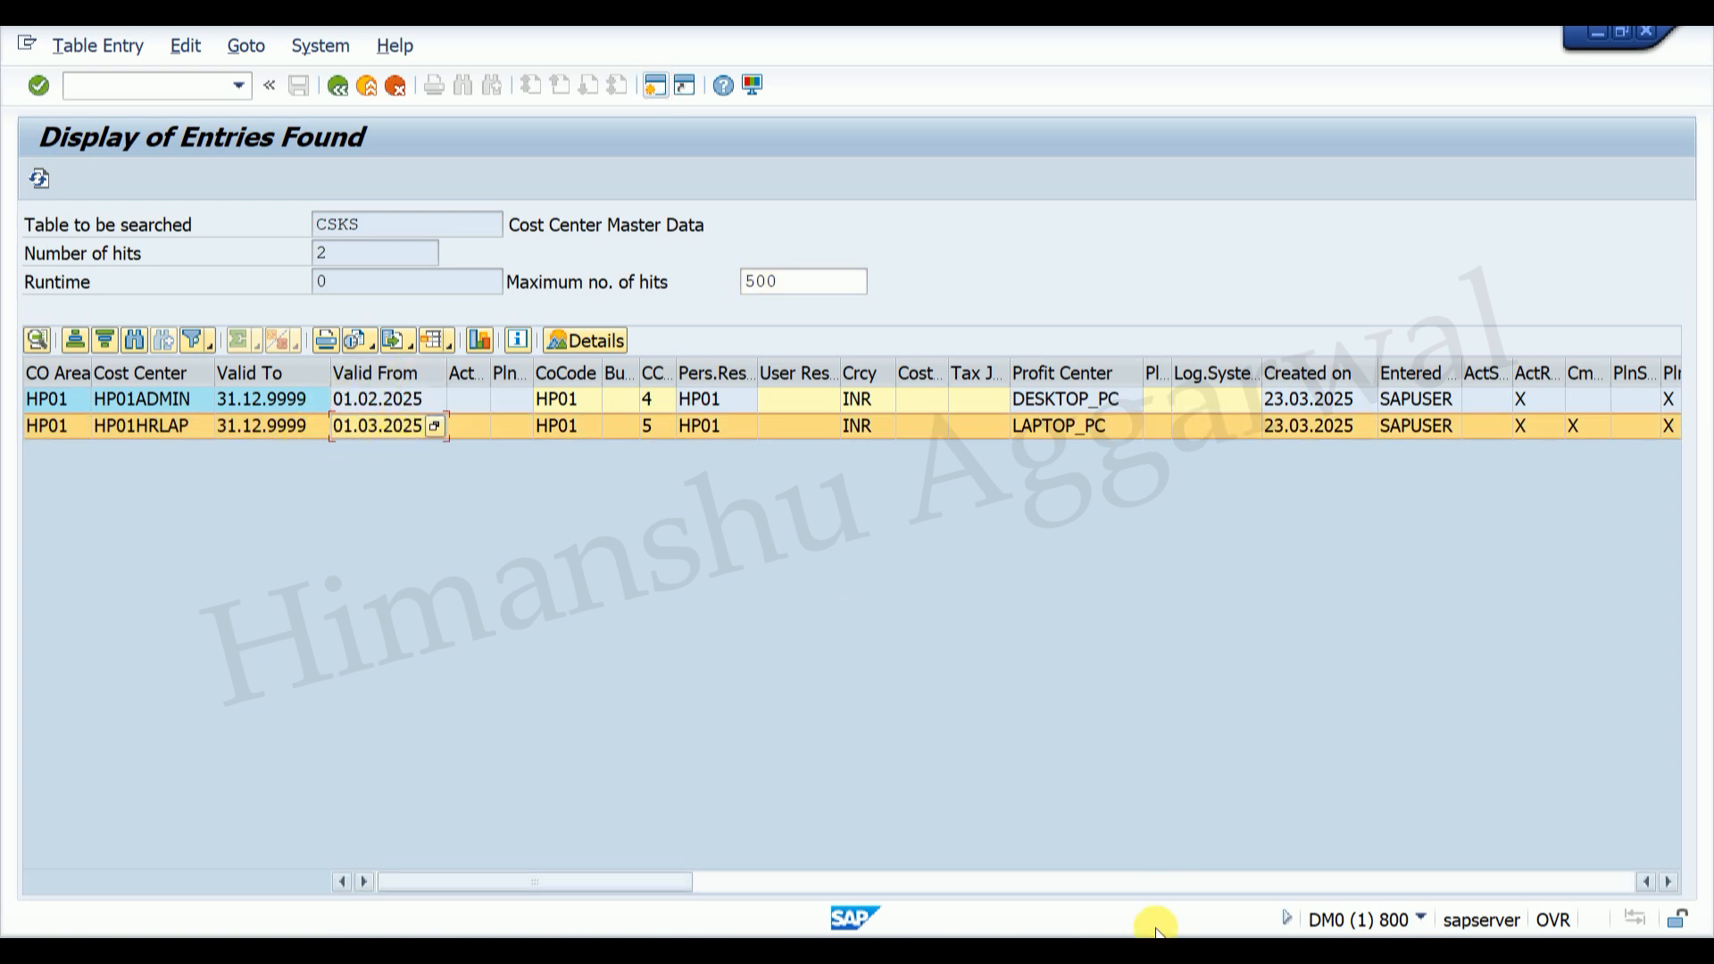
Step: In the KS01 window, enter HP01HRLAP as the reference cost center
{"action": "mouse_move", "coordinate": [1190, 906]}
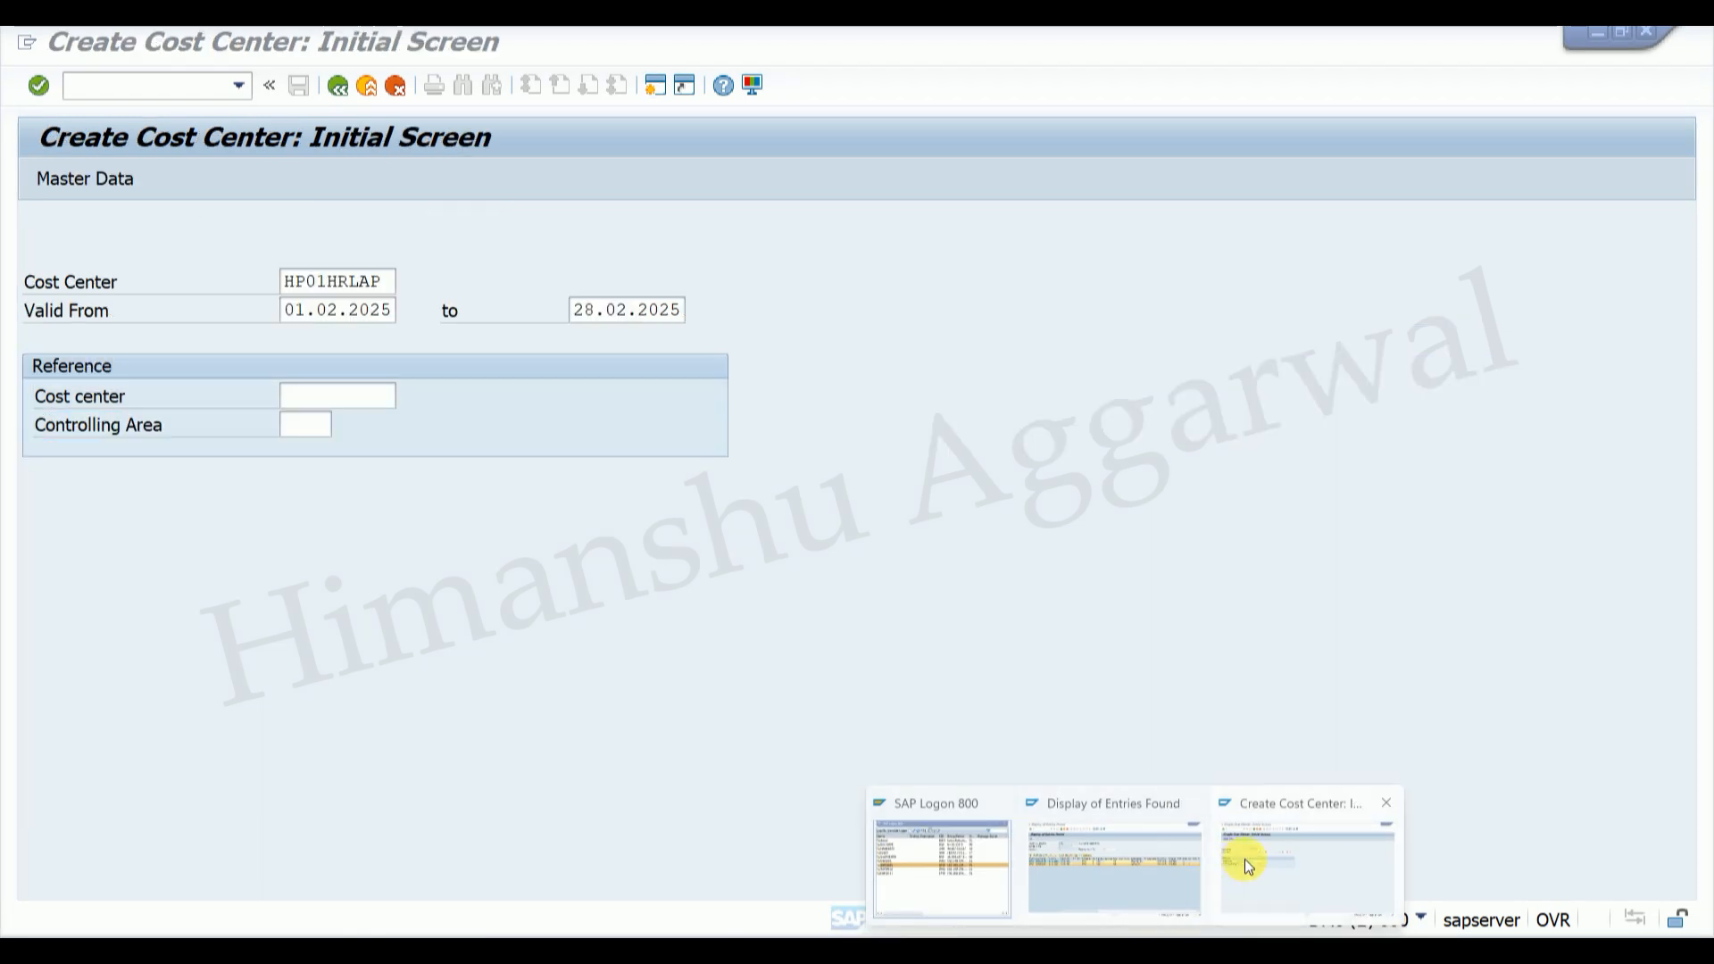
{"action": "left_click", "coordinate": [1225, 859]}
{"action": "left_click", "coordinate": [588, 318]}
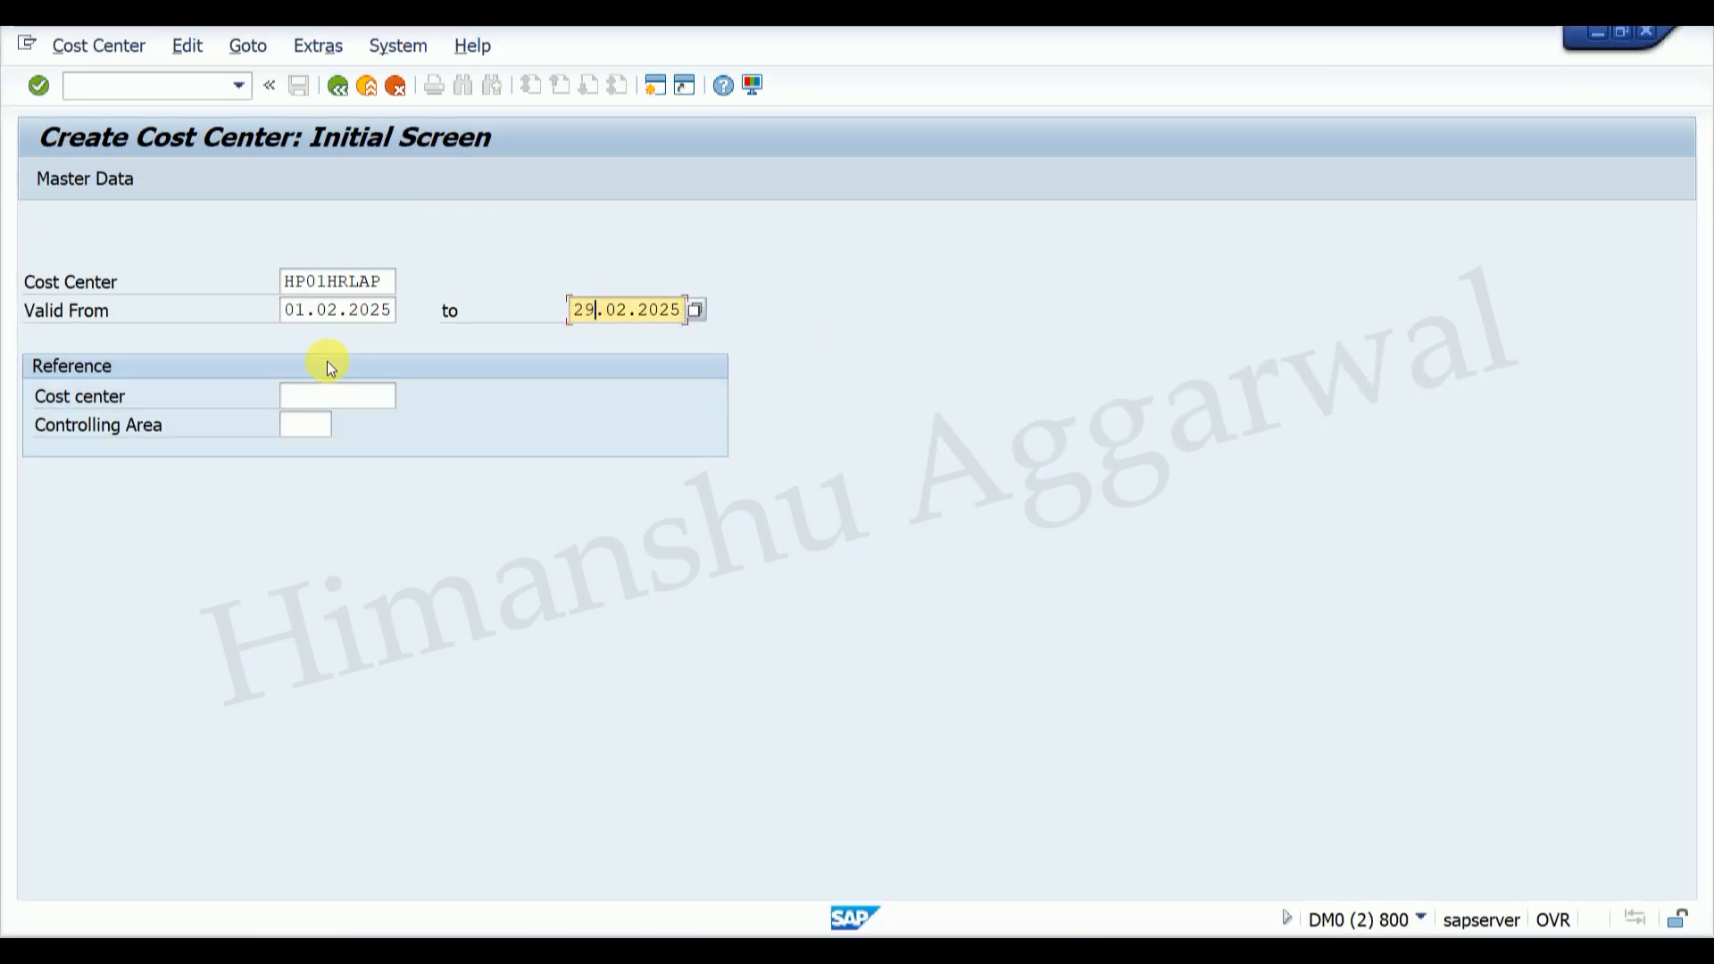
{"action": "left_click", "coordinate": [382, 281]}
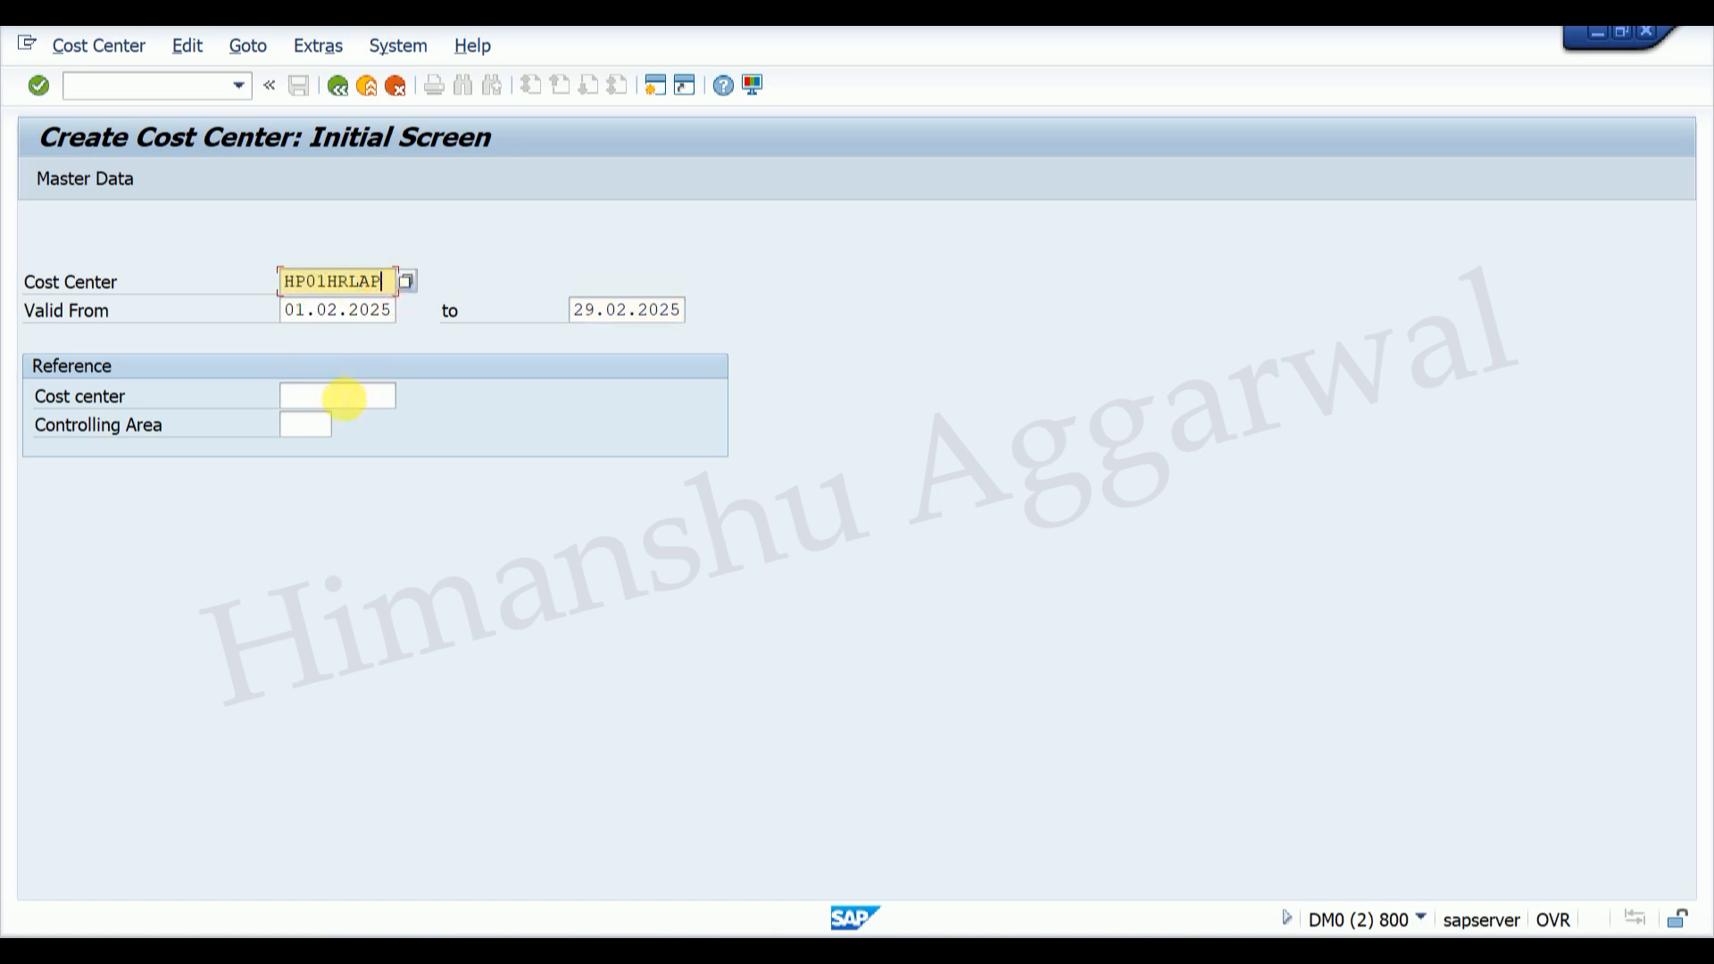
{"action": "left_click", "coordinate": [344, 396]}
{"action": "type", "text": "HP01HRLAP"}
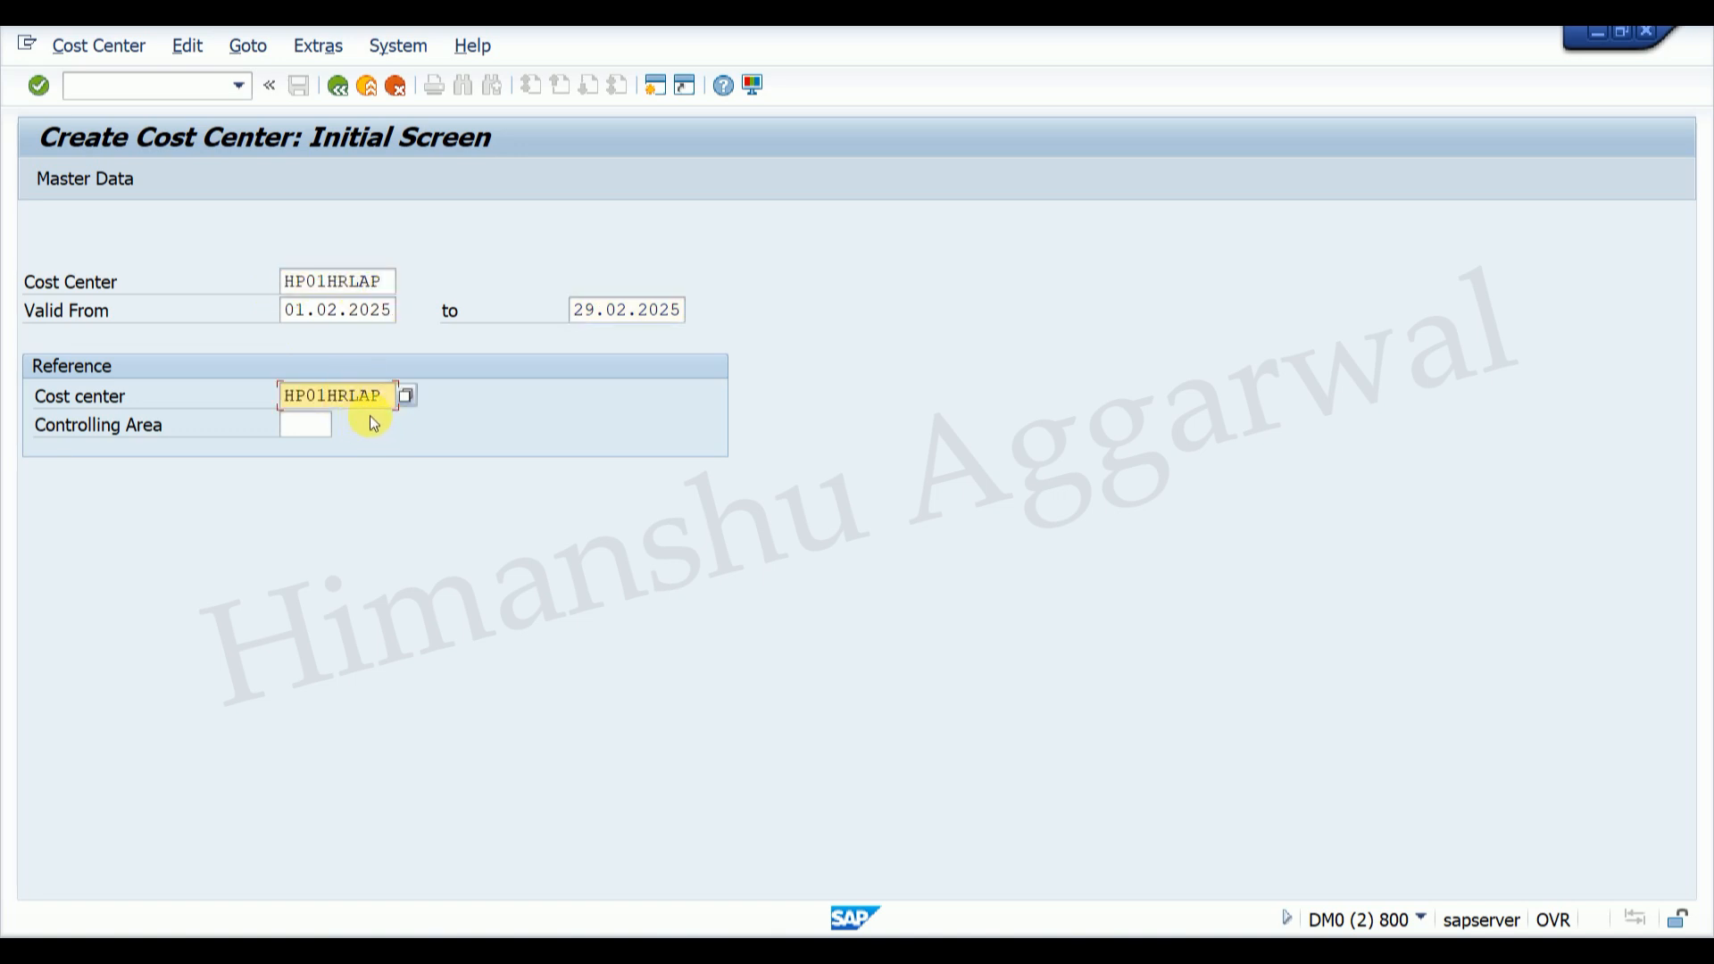
{"action": "key", "text": "Return"}
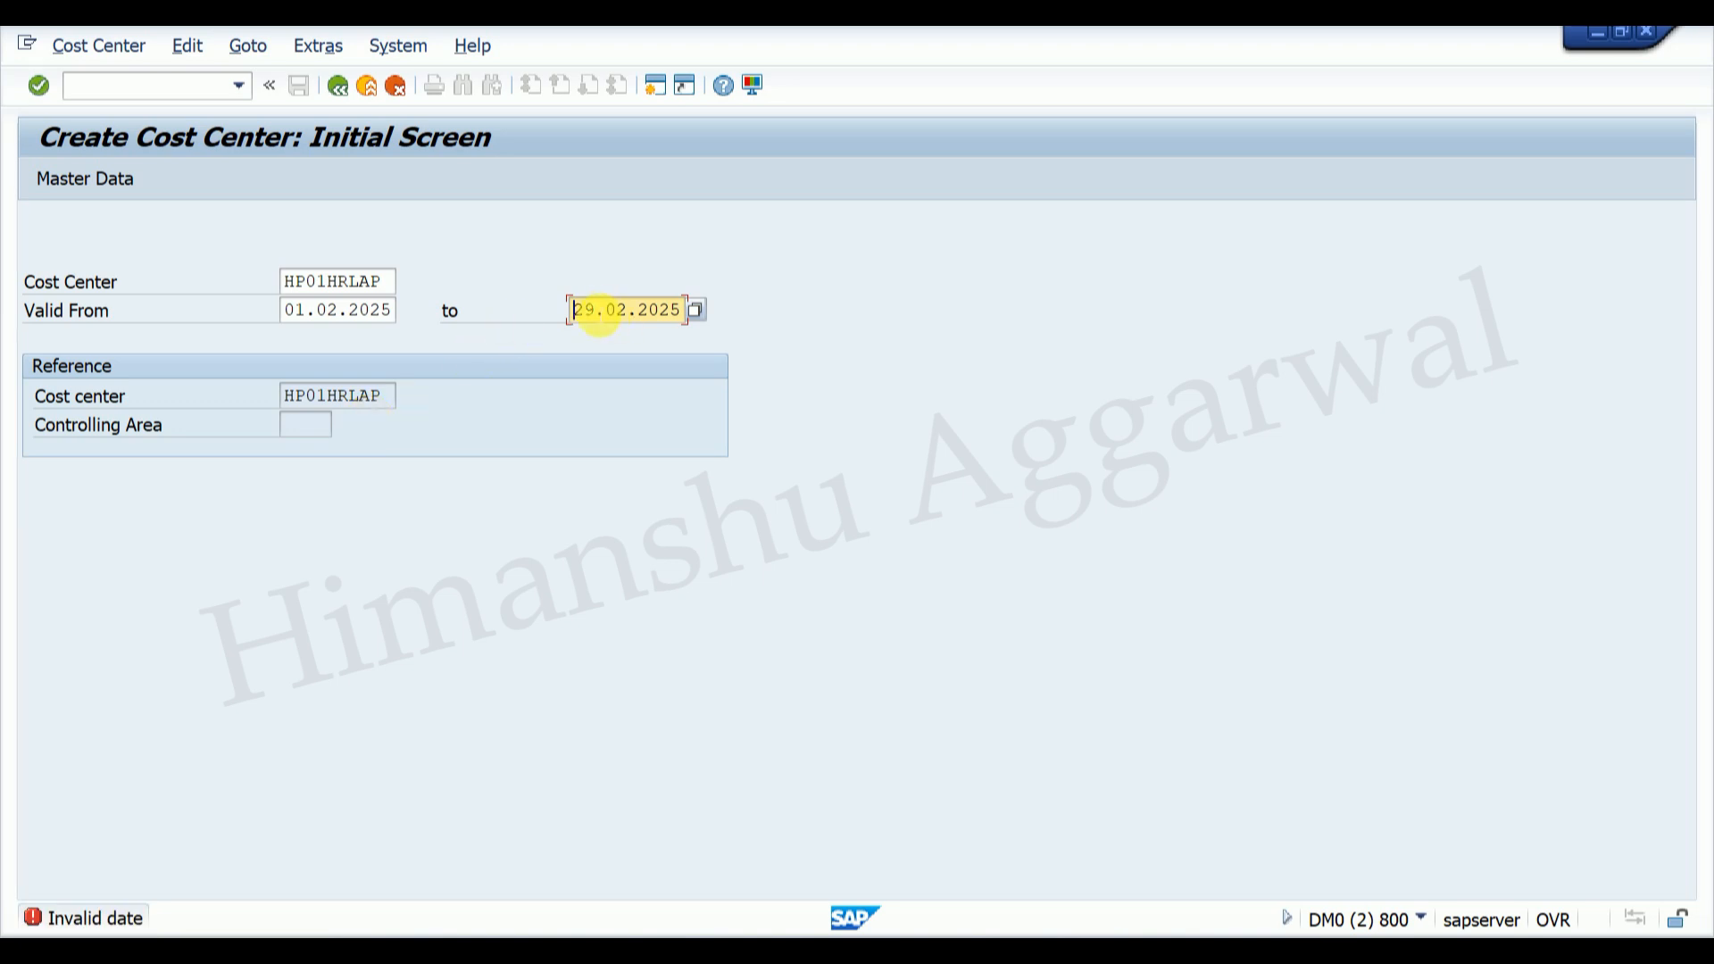
Step: Correct the valid-to date to 28.02.2025, save the cost center, and return to Easy Access
{"action": "type", "text": "8"}
{"action": "key", "text": "Return"}
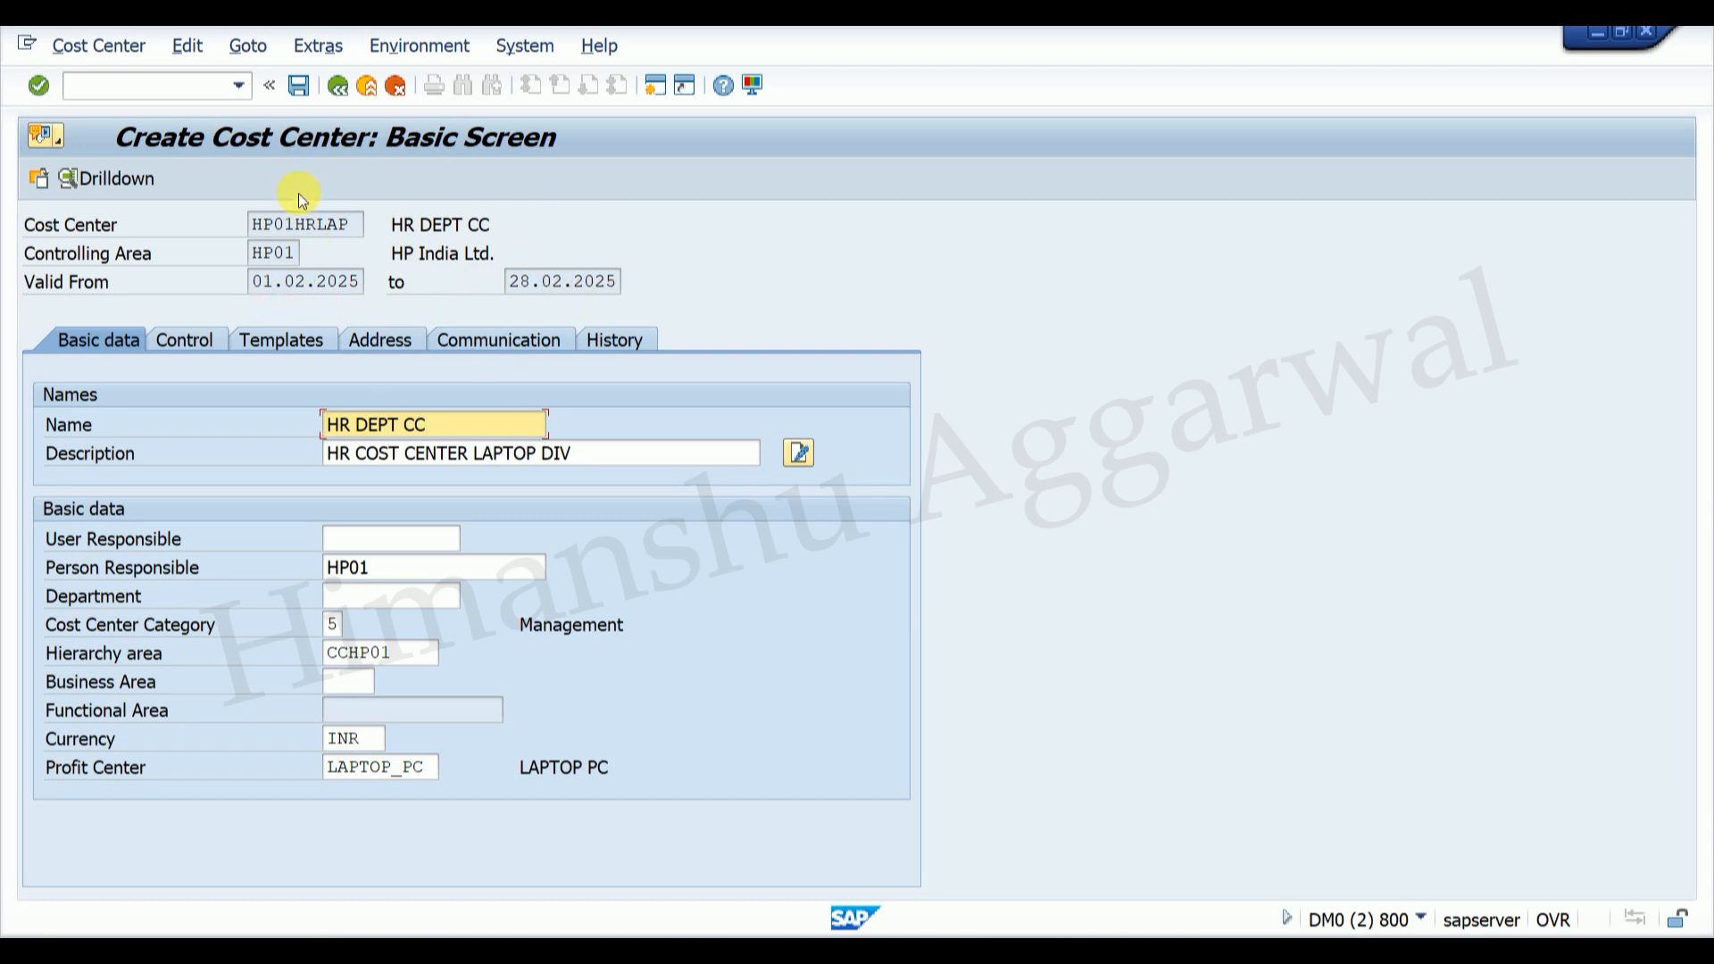
{"action": "left_click", "coordinate": [298, 87]}
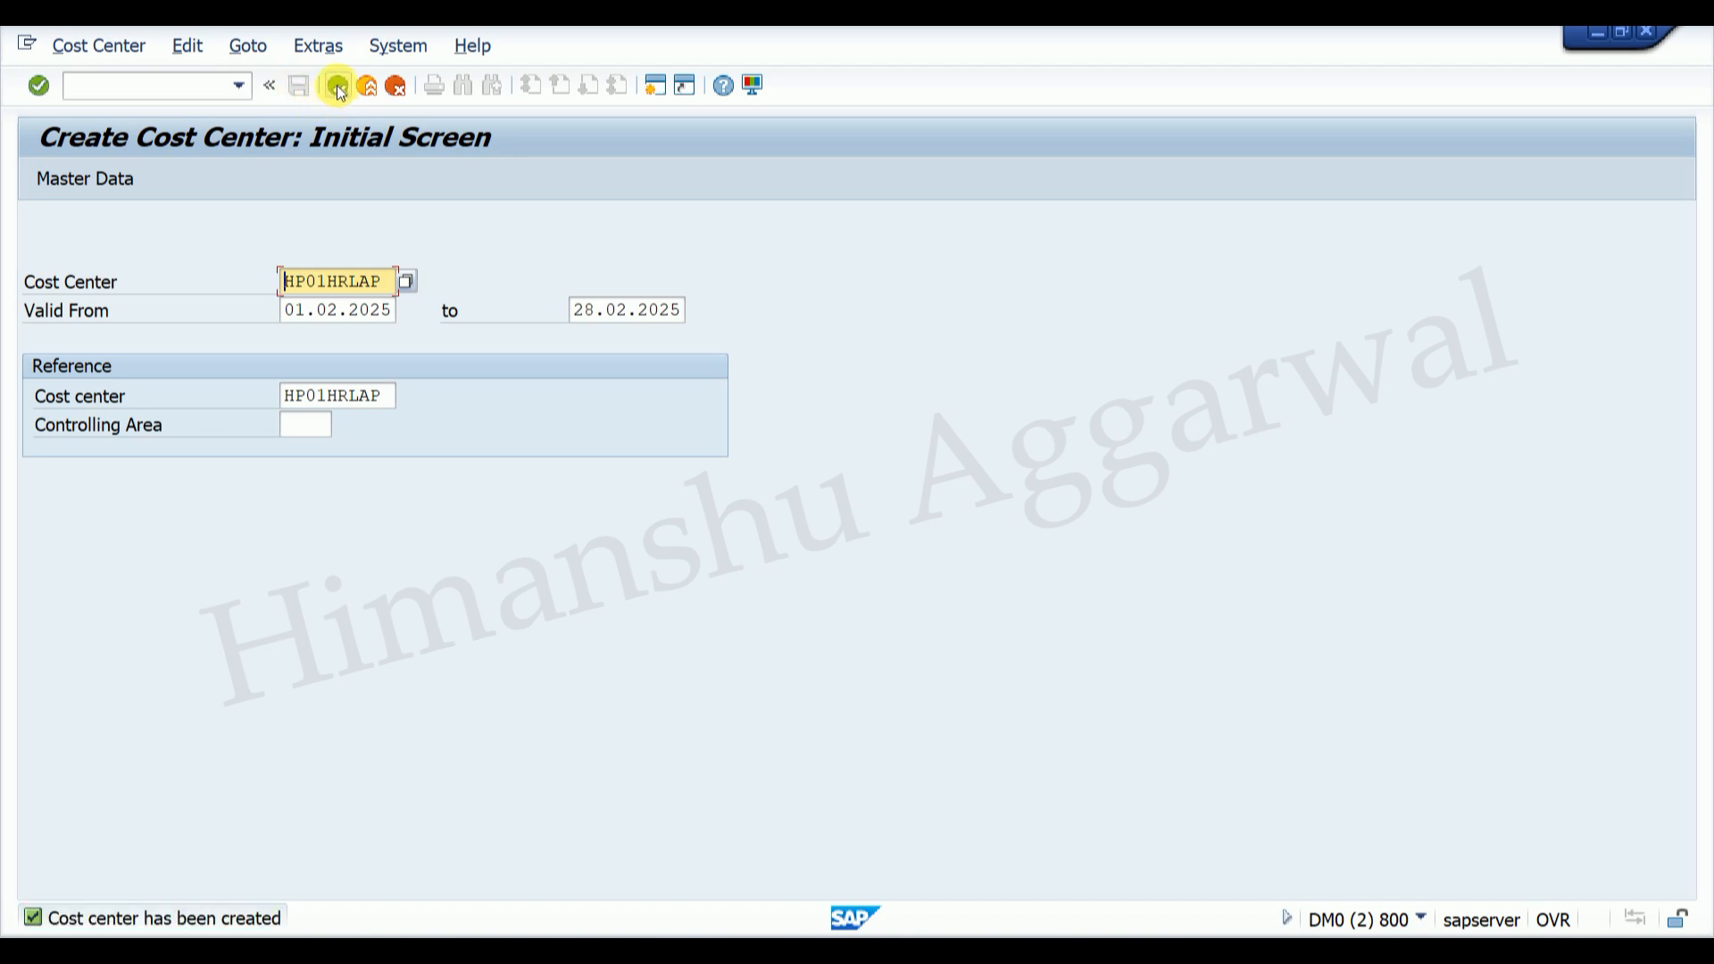
{"action": "left_click", "coordinate": [337, 87]}
Step: Refresh the CSKS results to confirm HP01HRLAP is now valid from 01.02.2025
{"action": "mouse_move", "coordinate": [1129, 936]}
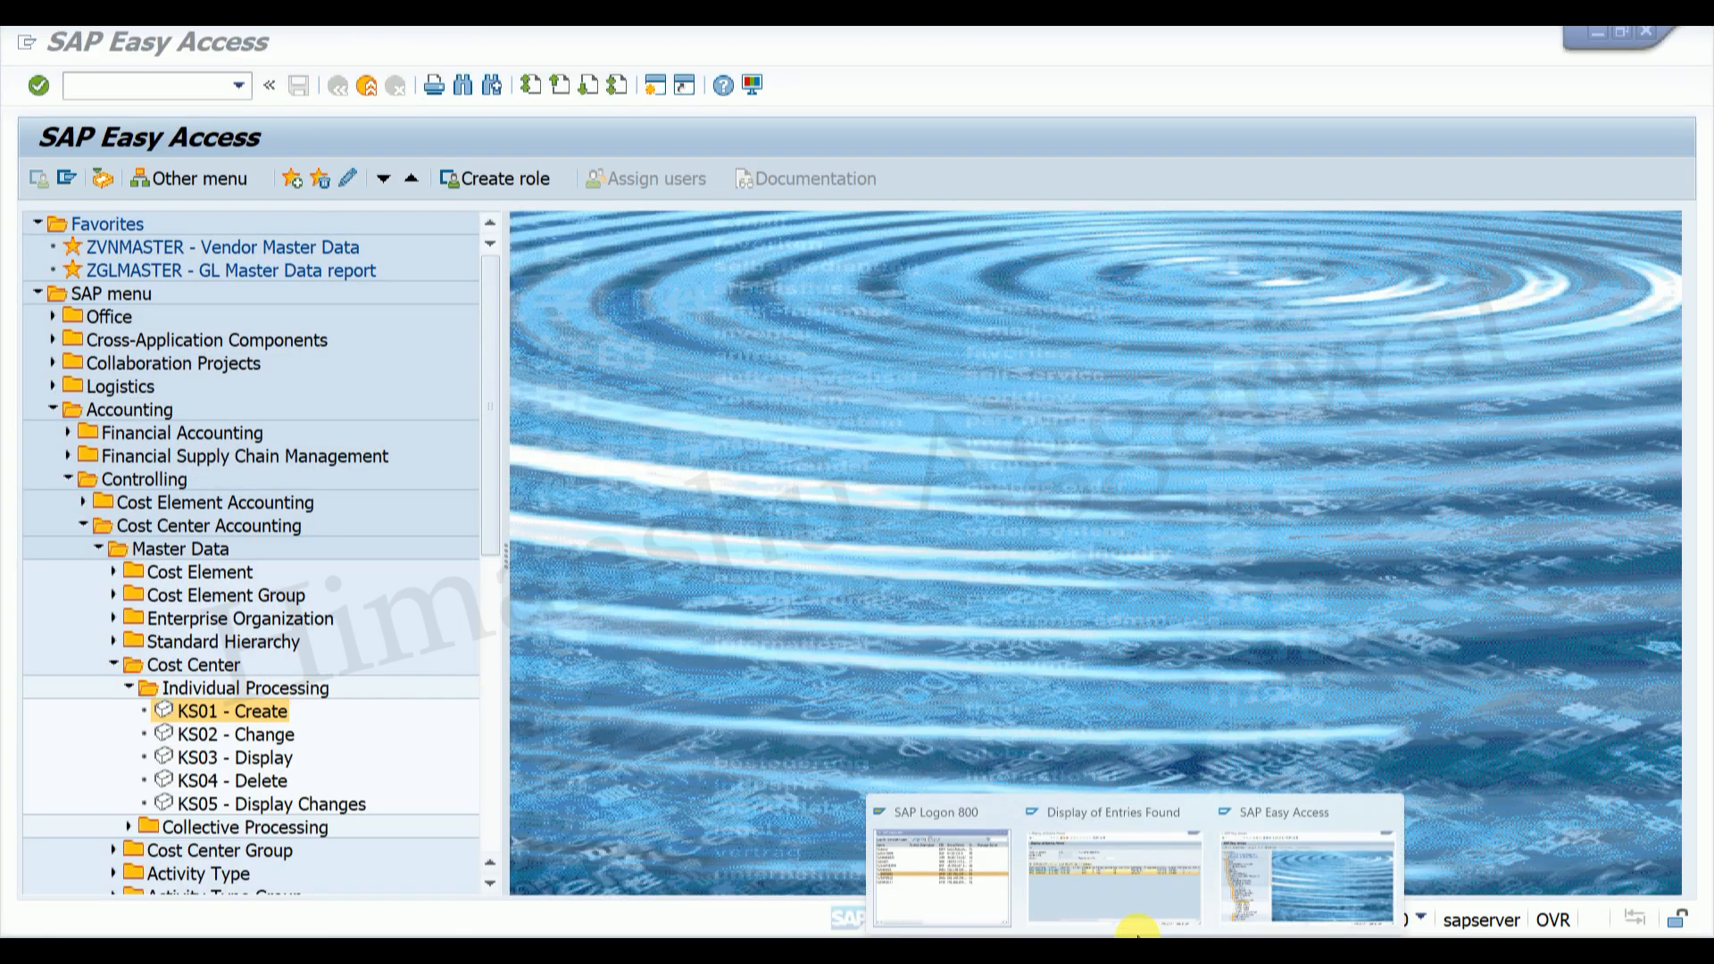
{"action": "left_click", "coordinate": [1116, 857]}
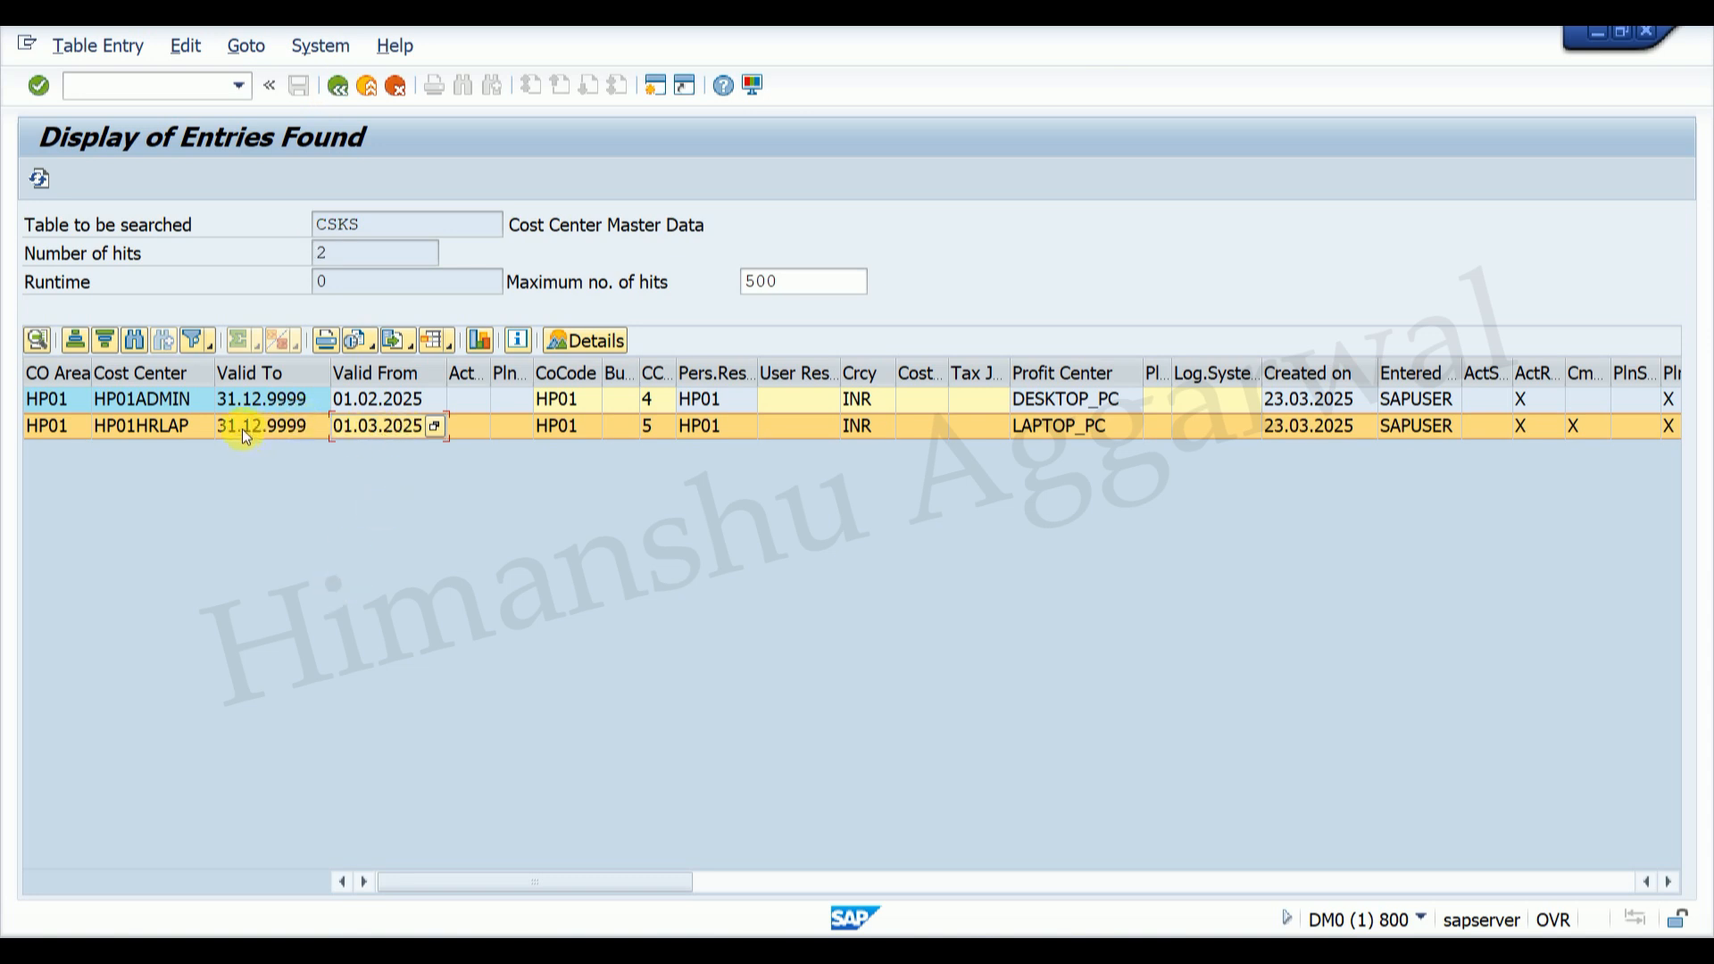
{"action": "left_click", "coordinate": [39, 181]}
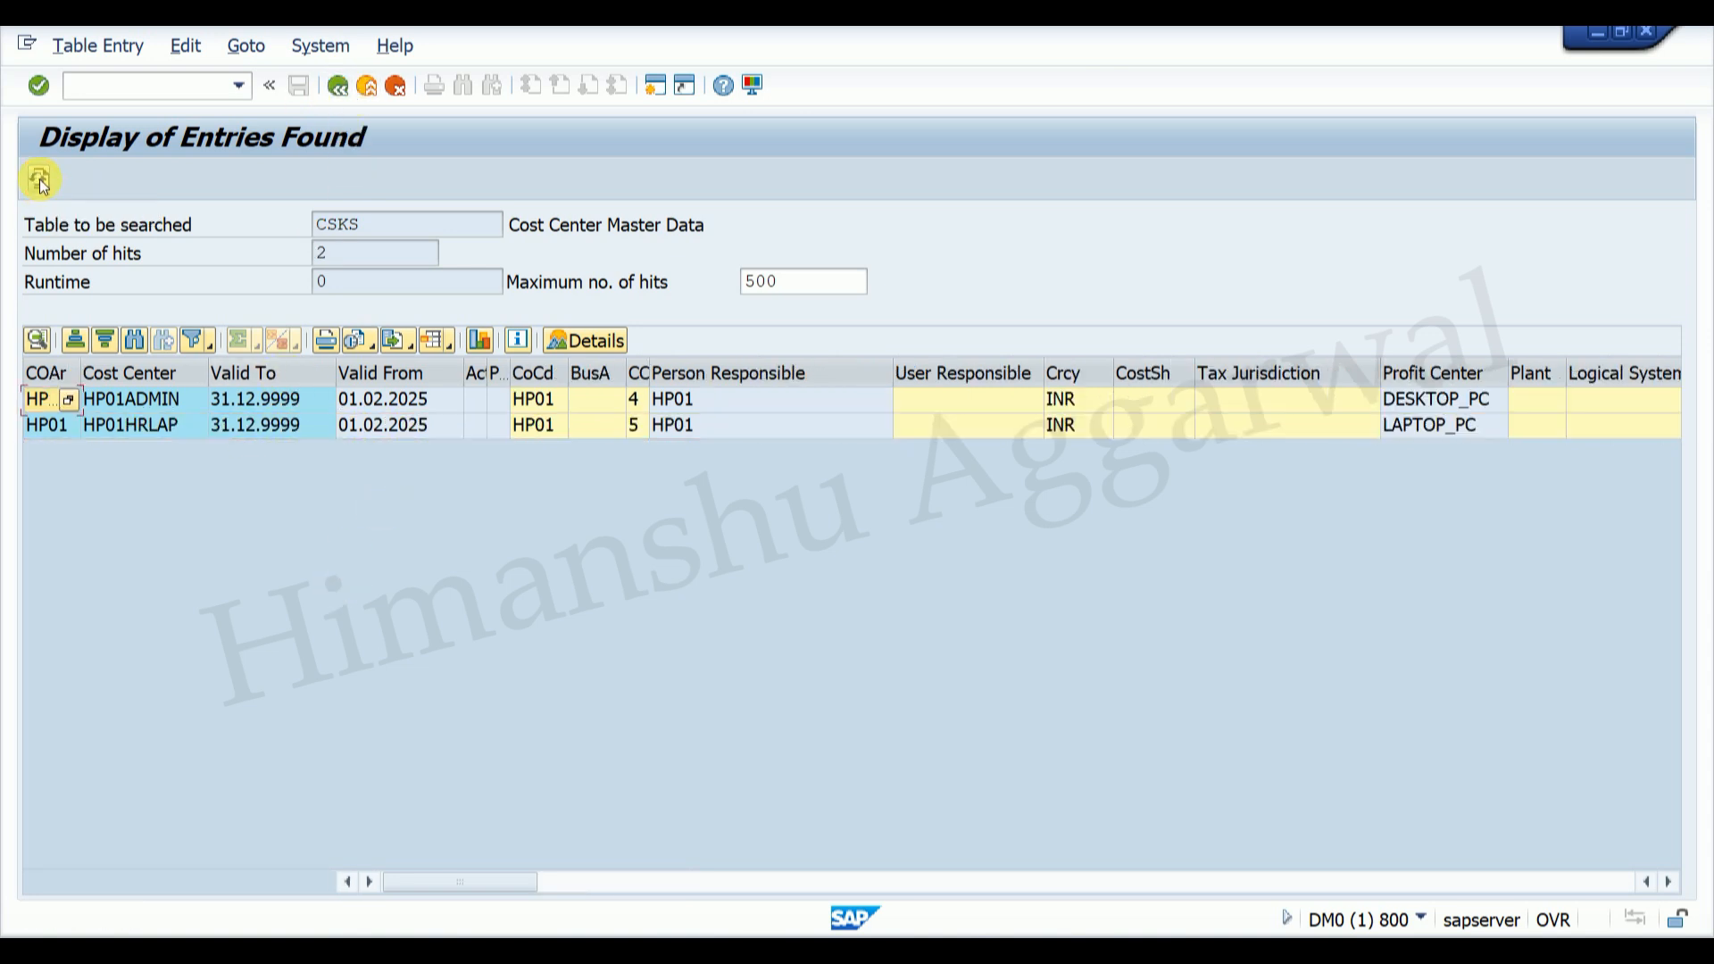
{"action": "left_click", "coordinate": [372, 427]}
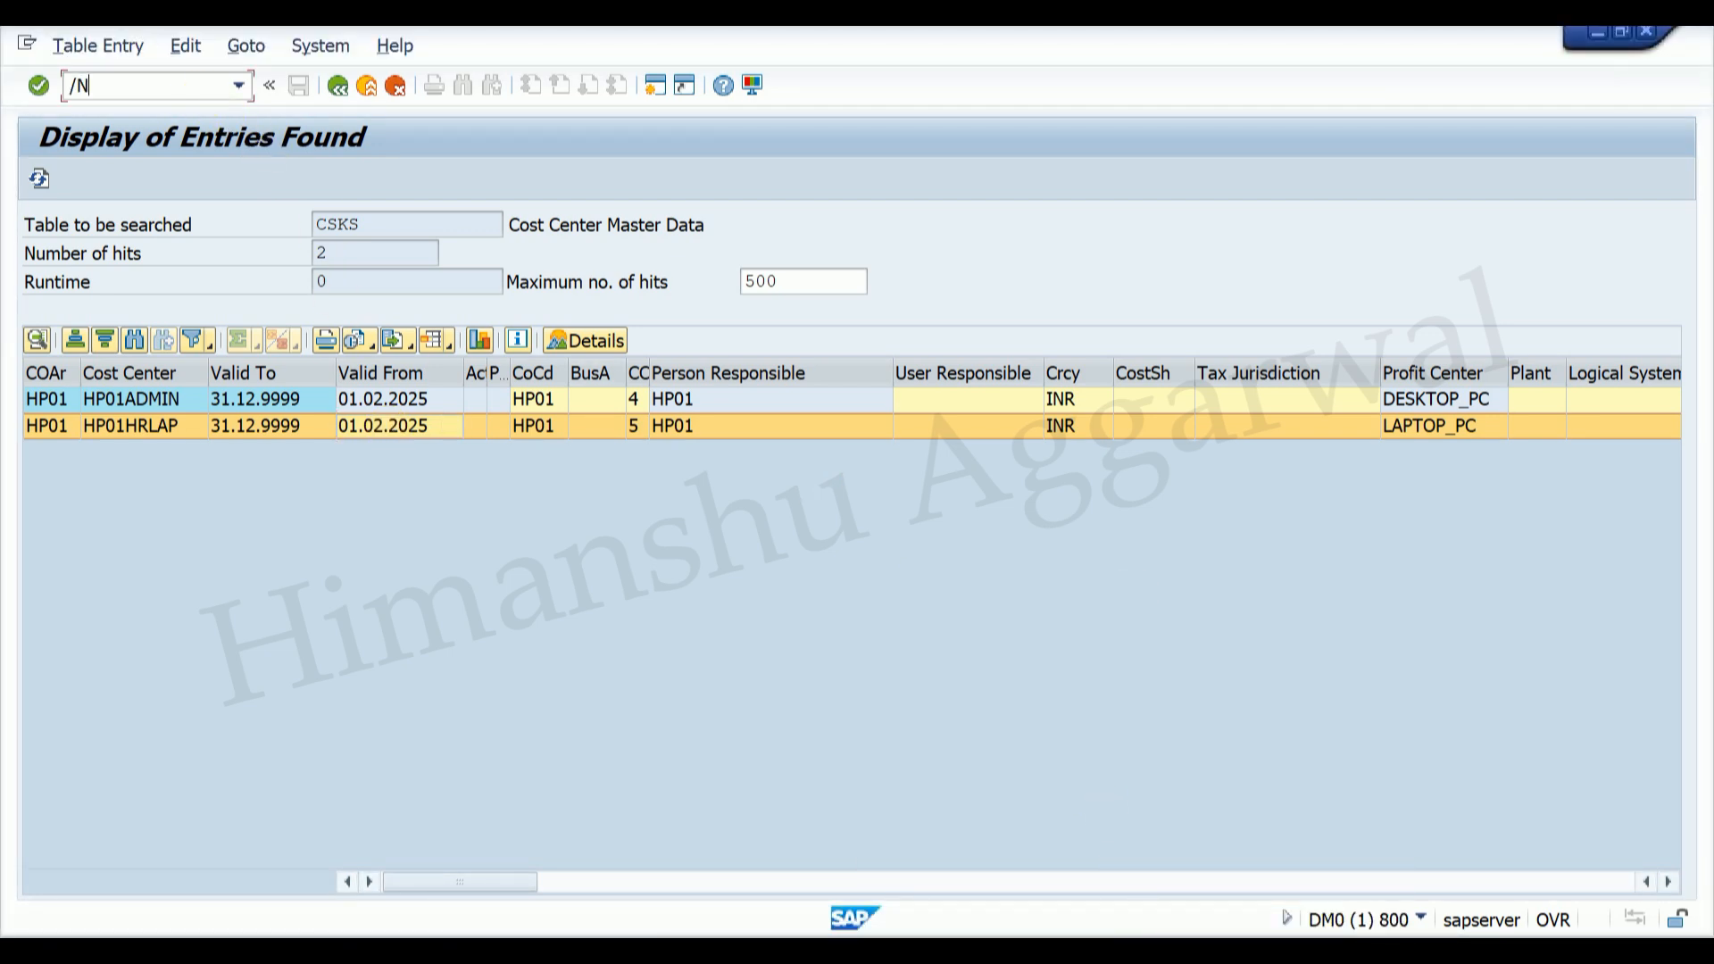
Step: Start an FB50 document with document and posting date 15.02.2025
{"action": "type", "text": "FB50"}
{"action": "key", "text": "Return"}
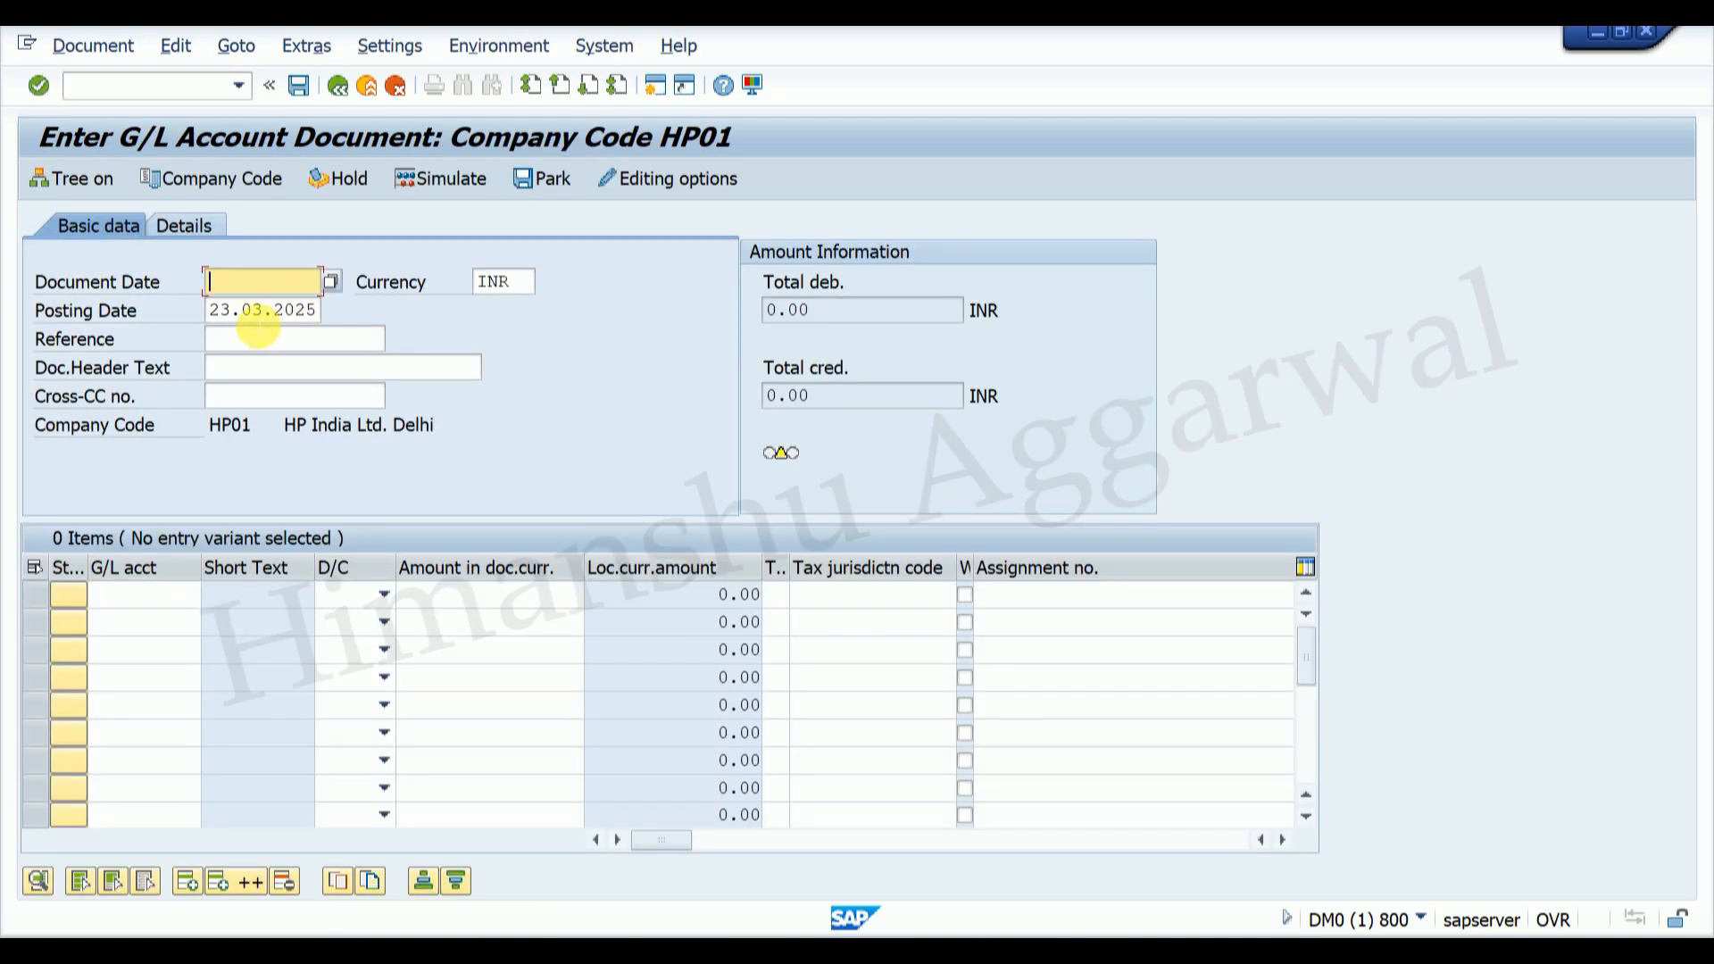
{"action": "type", "text": "15."}
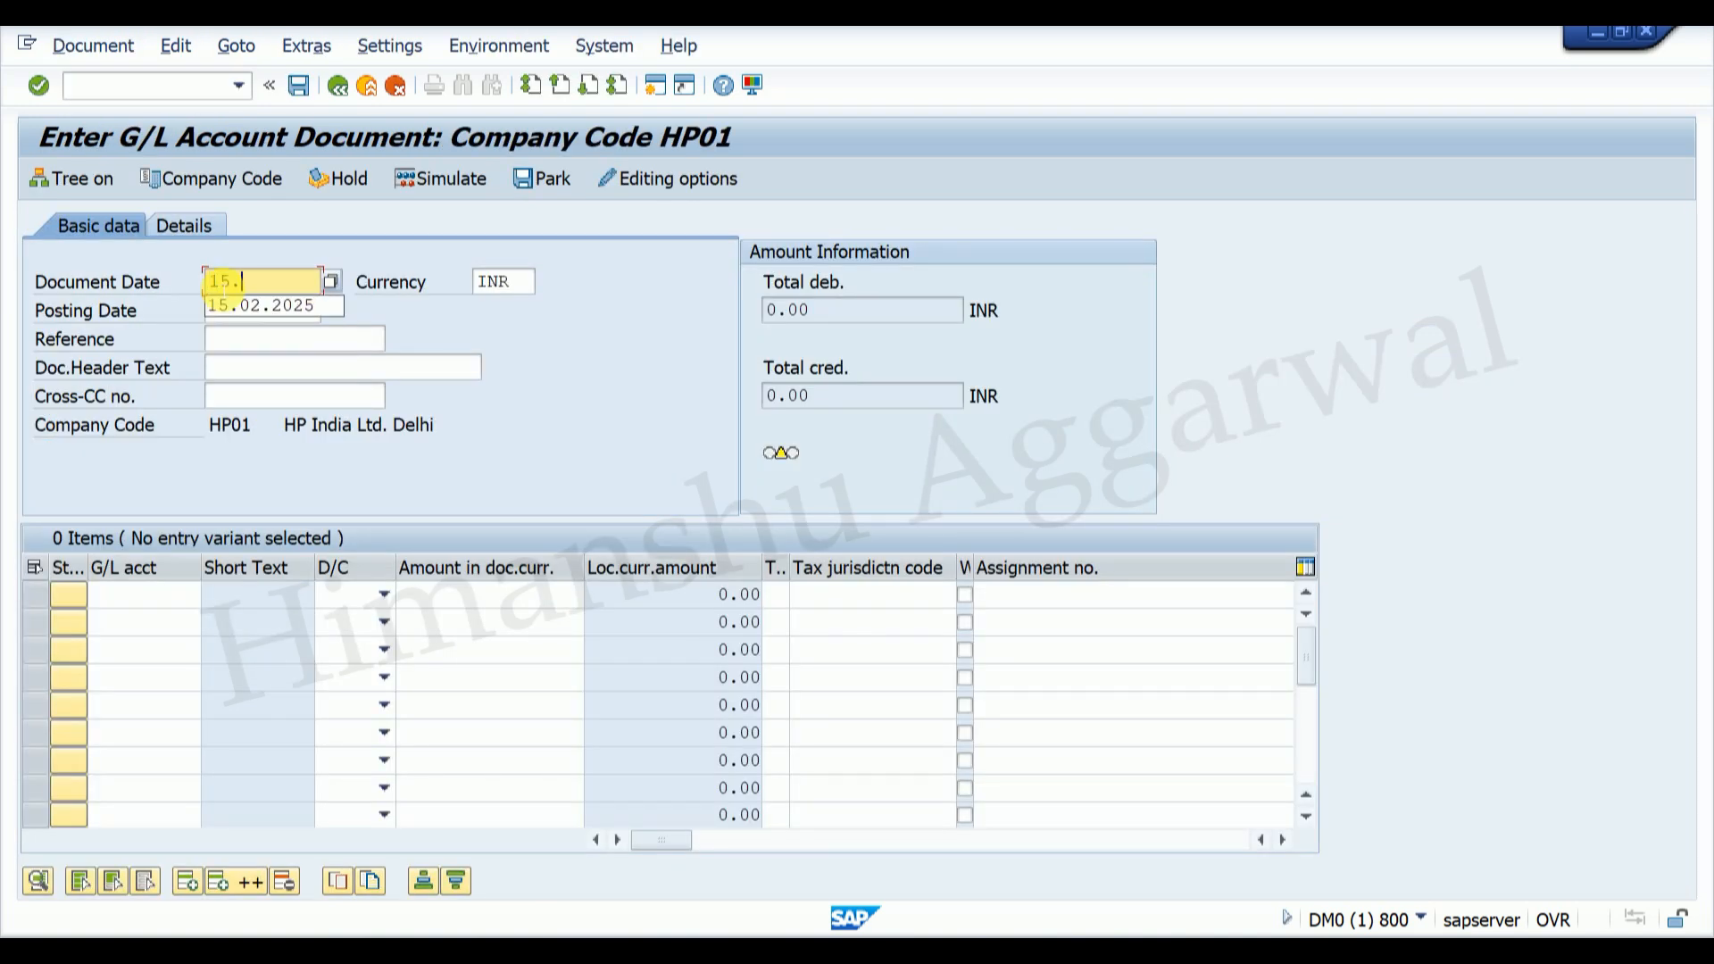
{"action": "type", "text": "02.2025"}
{"action": "left_click_drag", "start_coordinate": [213, 283], "coordinate": [335, 288]}
{"action": "key", "text": "ctrl+c"}
{"action": "left_click", "coordinate": [303, 315]}
{"action": "key", "text": "ctrl+v"}
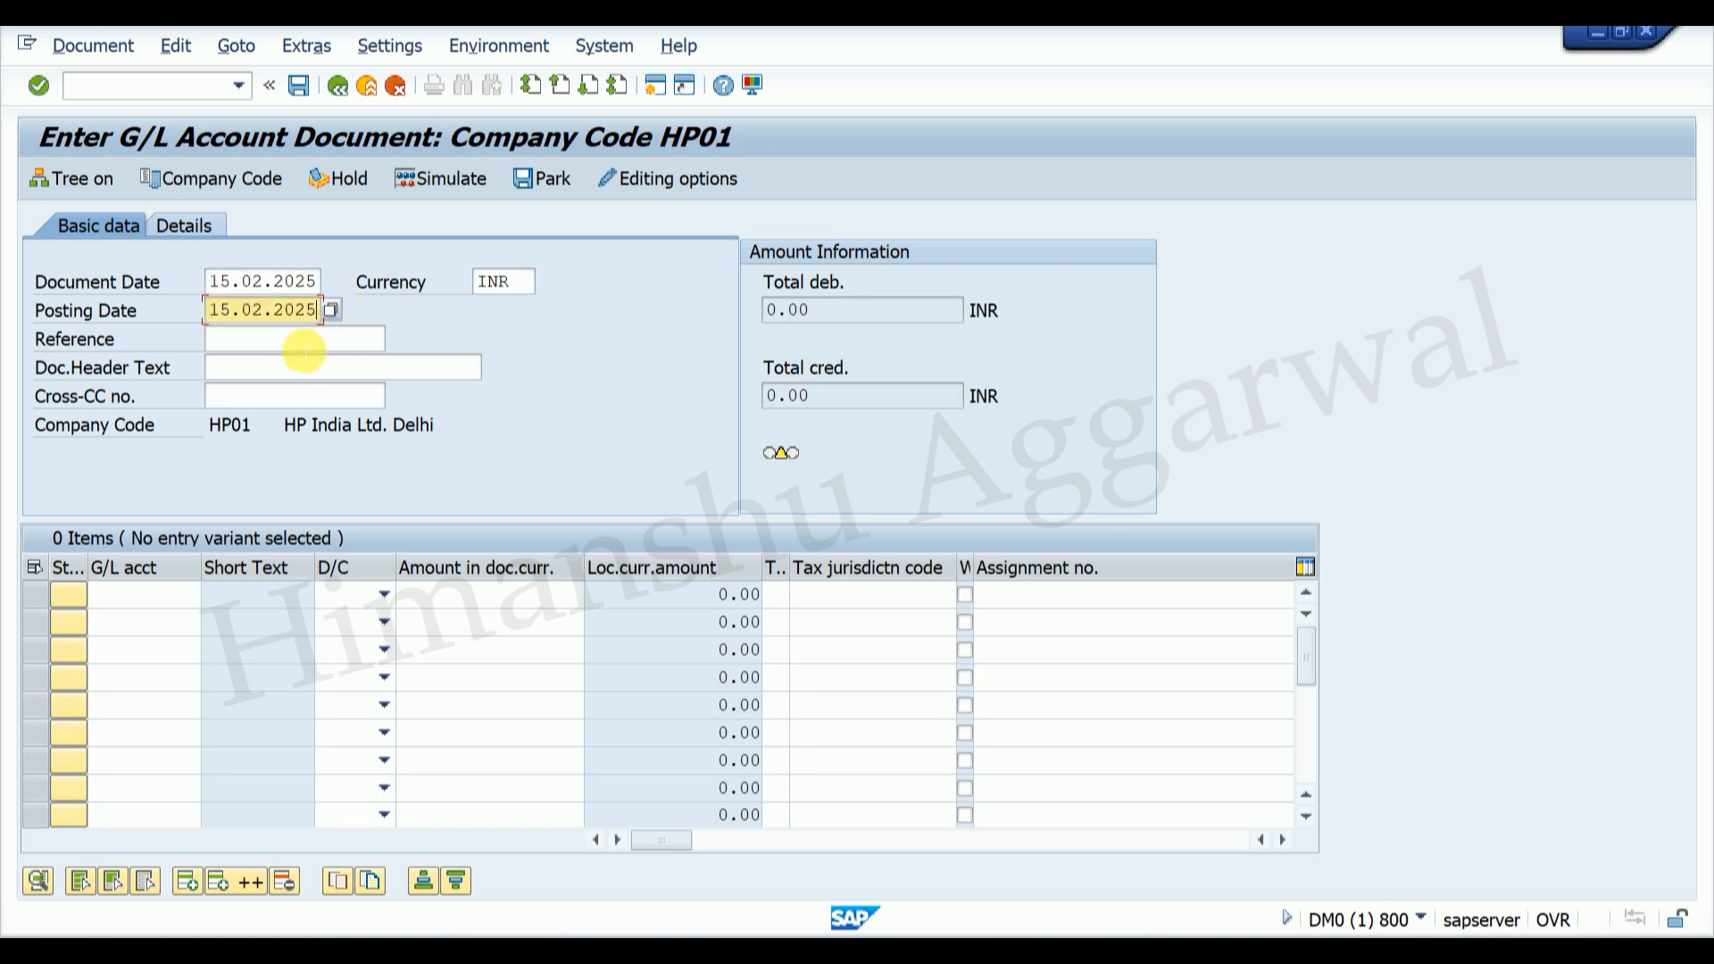
Step: Put HR Exp. account 400010 on line one and Cash in Hand 200005 on line two
{"action": "left_click", "coordinate": [137, 595]}
{"action": "key", "text": "F4"}
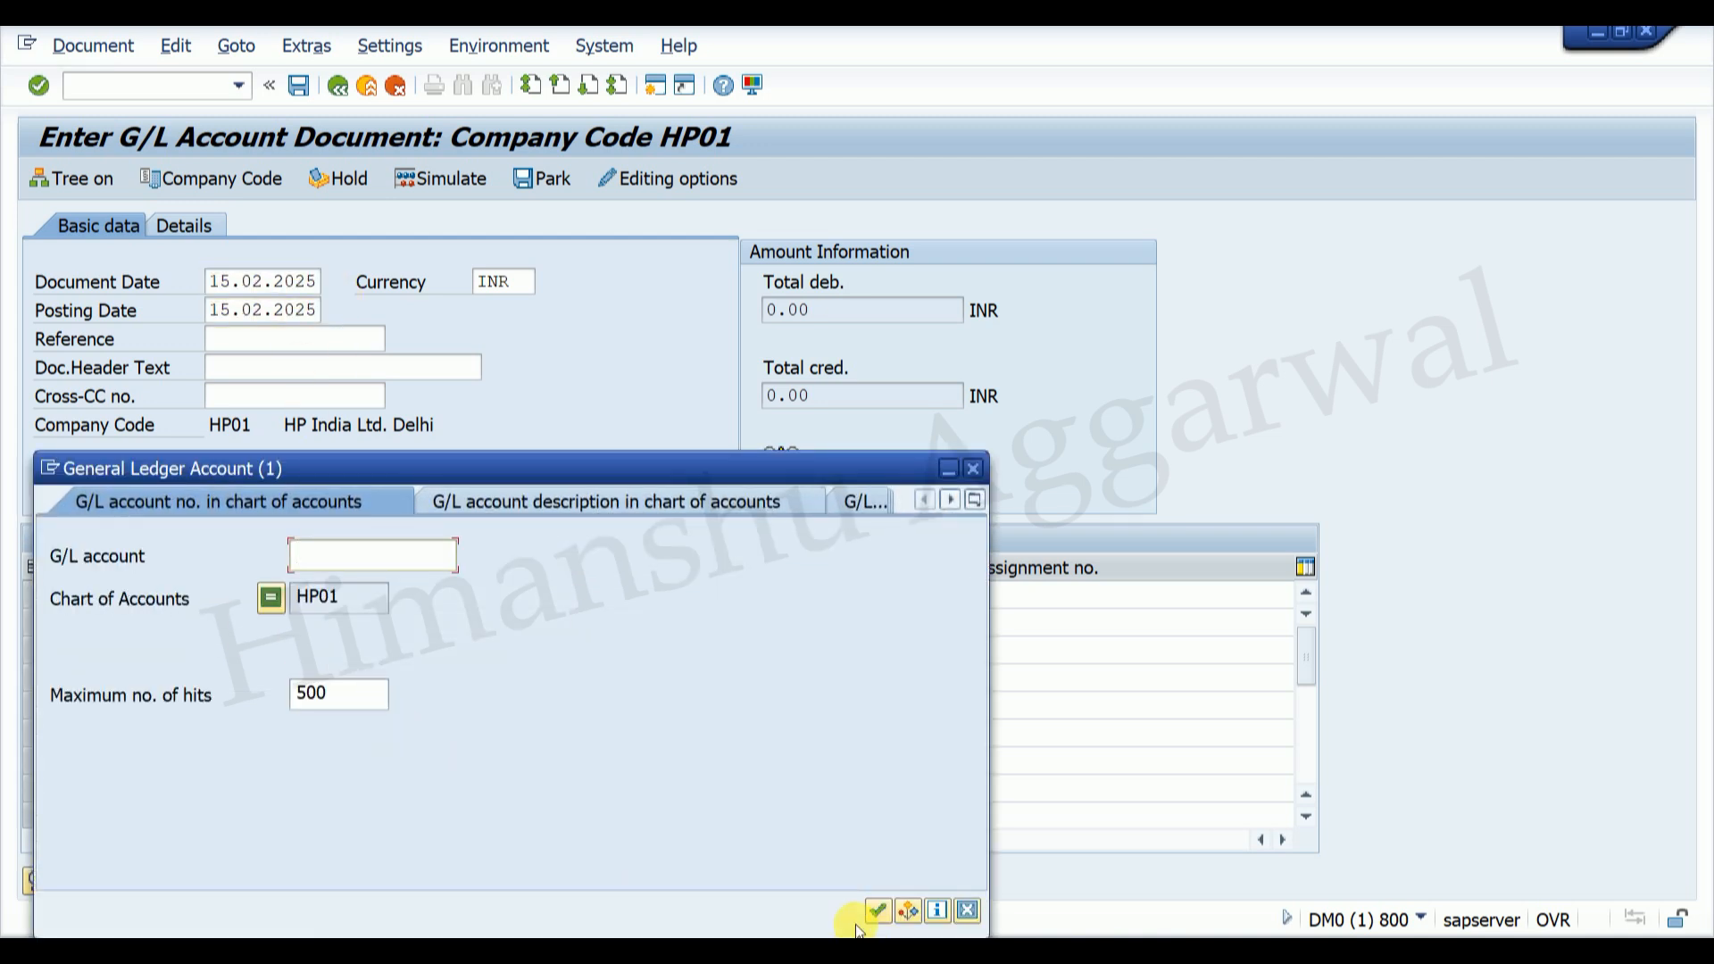
{"action": "left_click", "coordinate": [880, 911]}
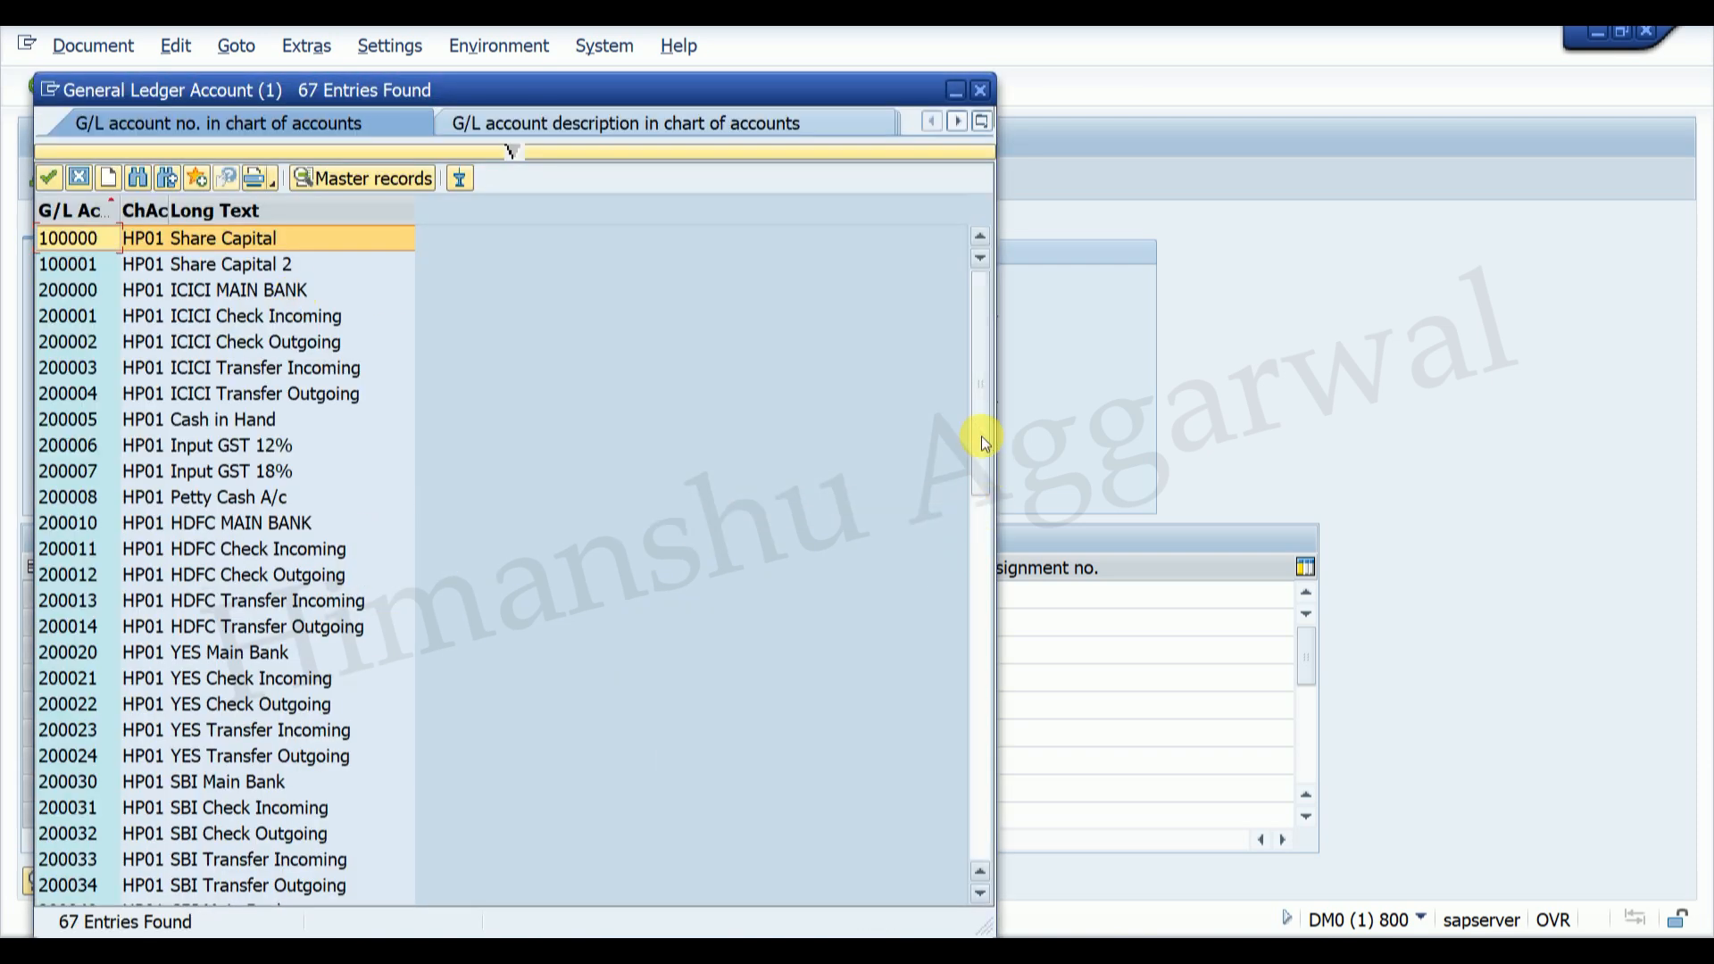
{"action": "left_click_drag", "start_coordinate": [980, 432], "coordinate": [834, 853]}
{"action": "double_click", "coordinate": [207, 576]}
{"action": "left_click", "coordinate": [190, 622]}
{"action": "left_click", "coordinate": [156, 645]}
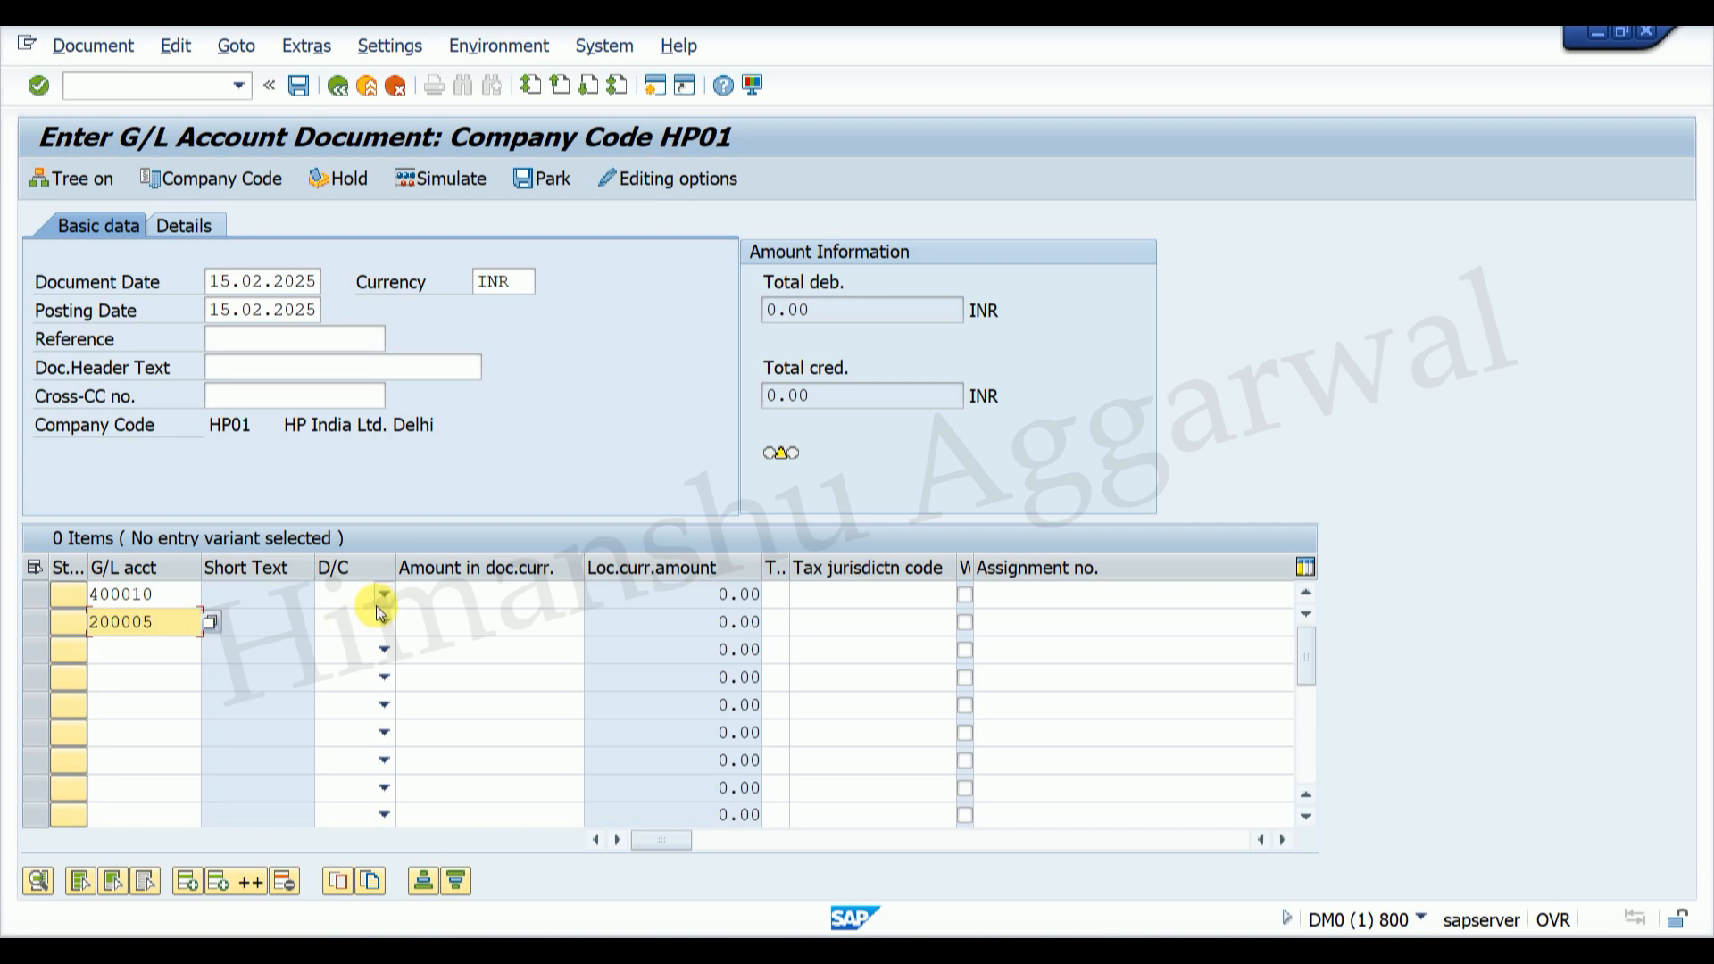
Step: Debit line one 2000 and credit line two with an auto-balancing amount
{"action": "left_click", "coordinate": [380, 596]}
{"action": "left_click", "coordinate": [371, 641]}
{"action": "left_click", "coordinate": [379, 623]}
{"action": "left_click", "coordinate": [348, 648]}
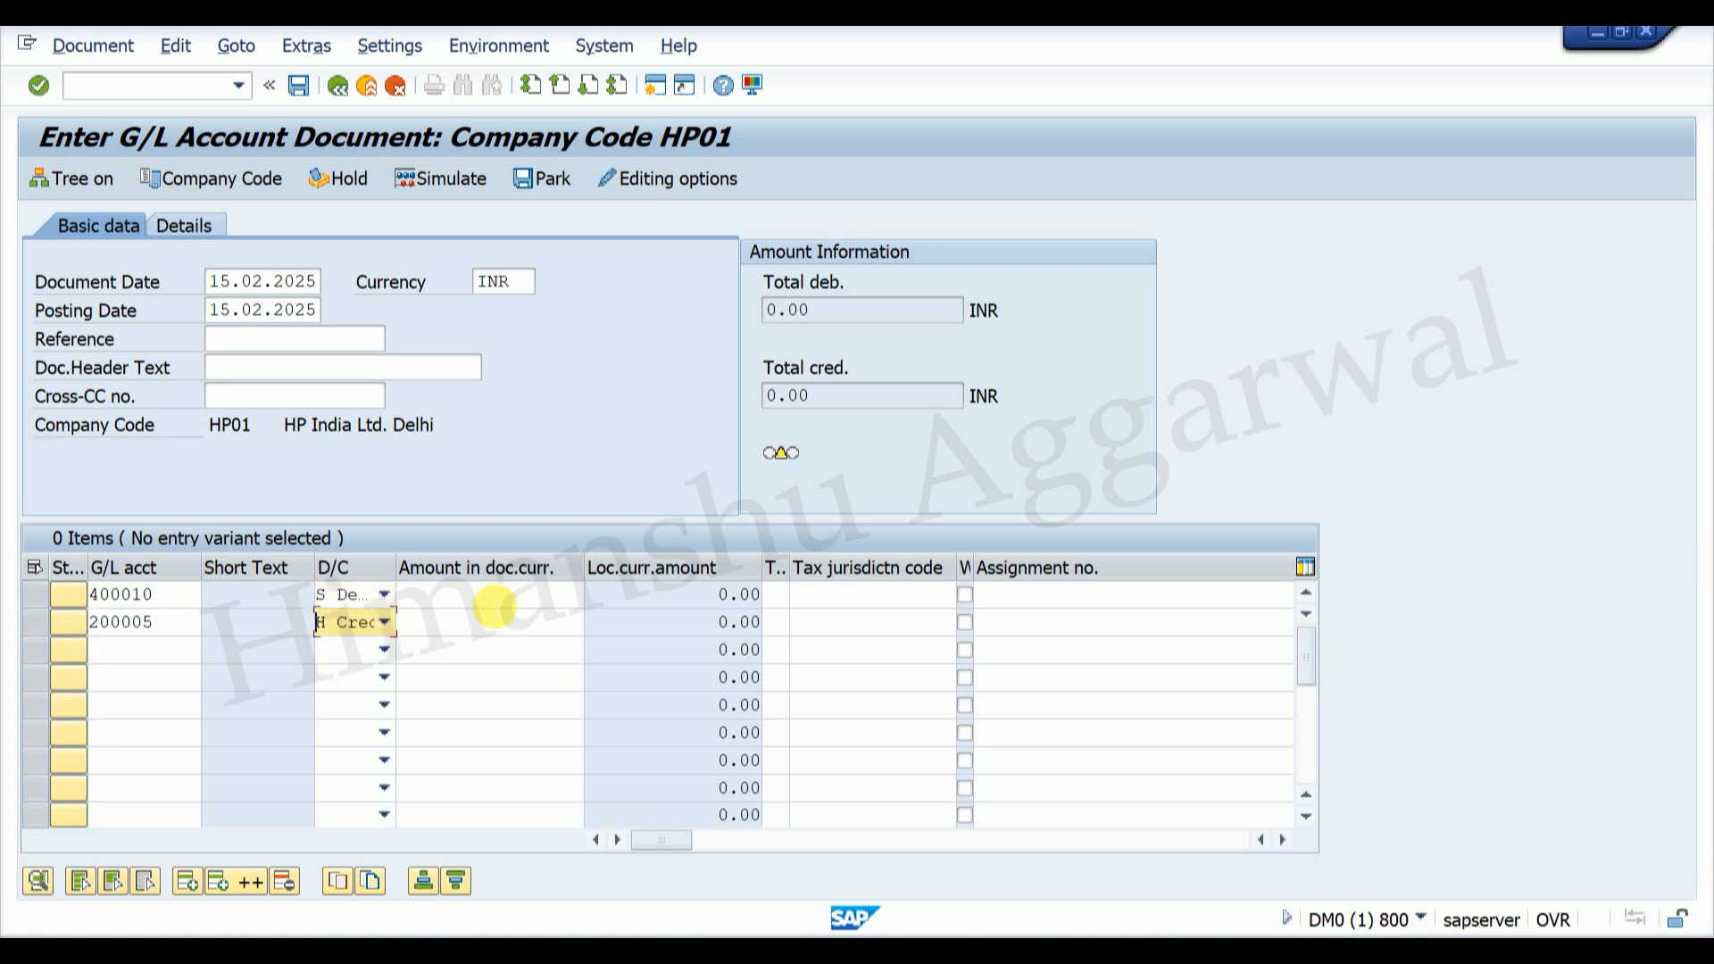
{"action": "left_click", "coordinate": [500, 595]}
{"action": "left_click", "coordinate": [566, 636]}
{"action": "left_click", "coordinate": [561, 625]}
{"action": "left_click", "coordinate": [567, 645]}
{"action": "key", "text": "Return"}
{"action": "key", "text": "Return"}
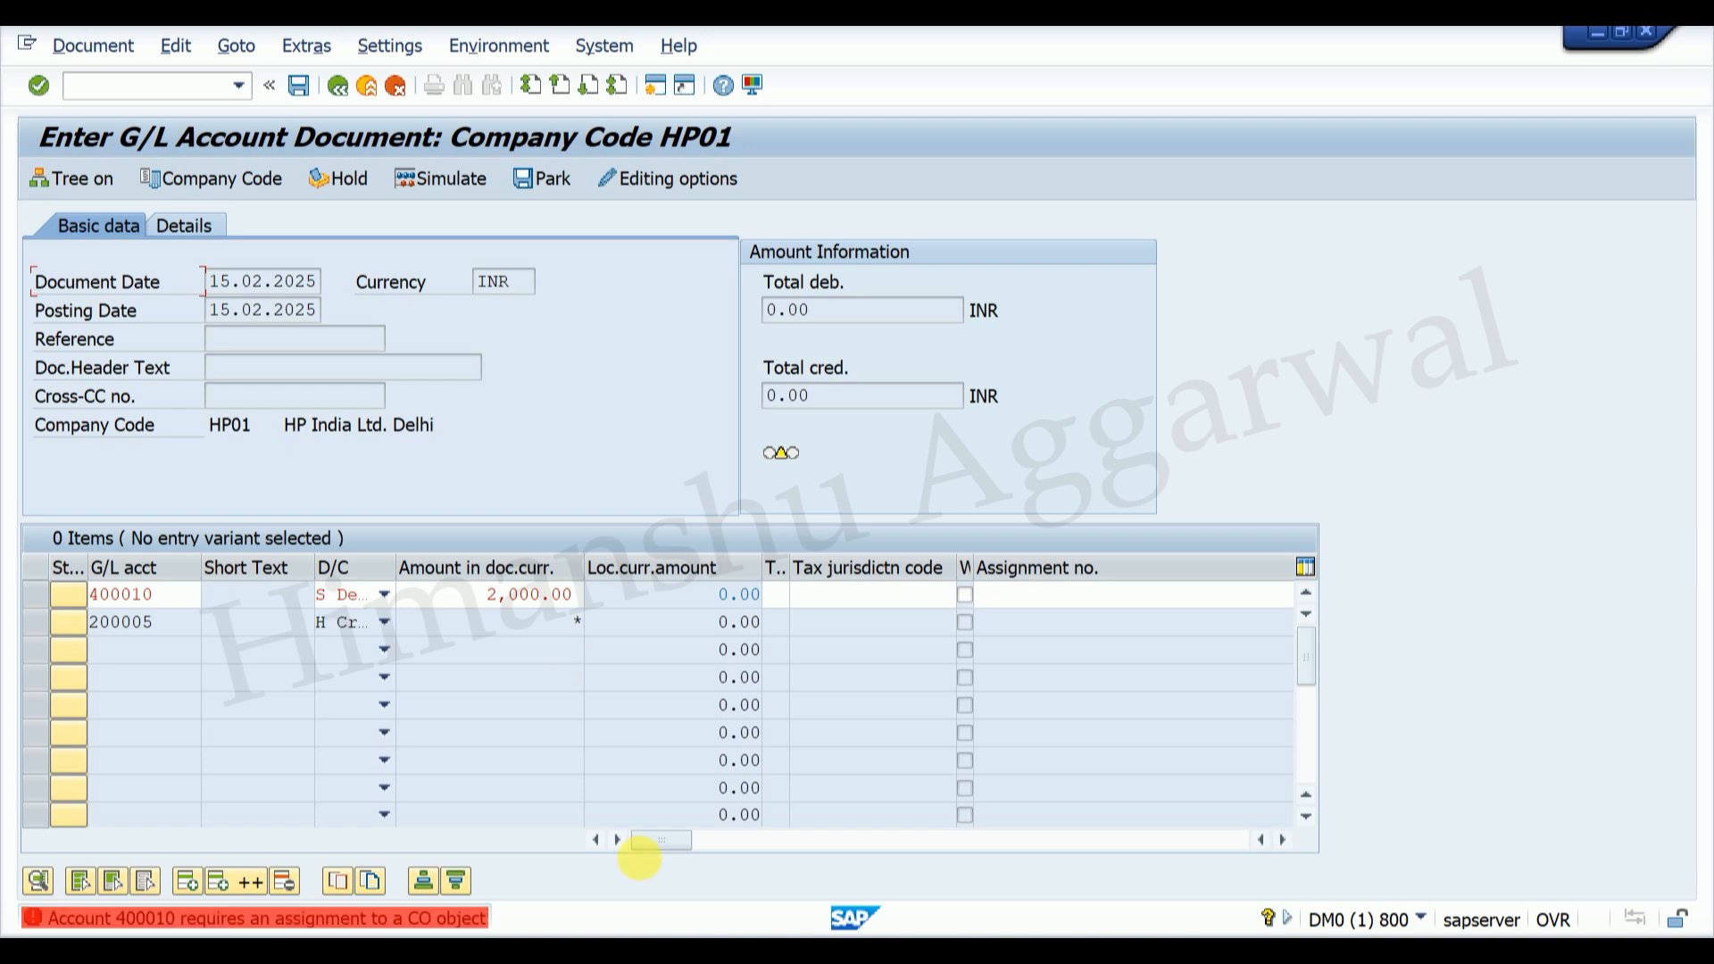
Step: Set cost center HP01HRLAP on line one and post the document
{"action": "left_click_drag", "start_coordinate": [686, 839], "coordinate": [759, 839]}
{"action": "left_click", "coordinate": [826, 595]}
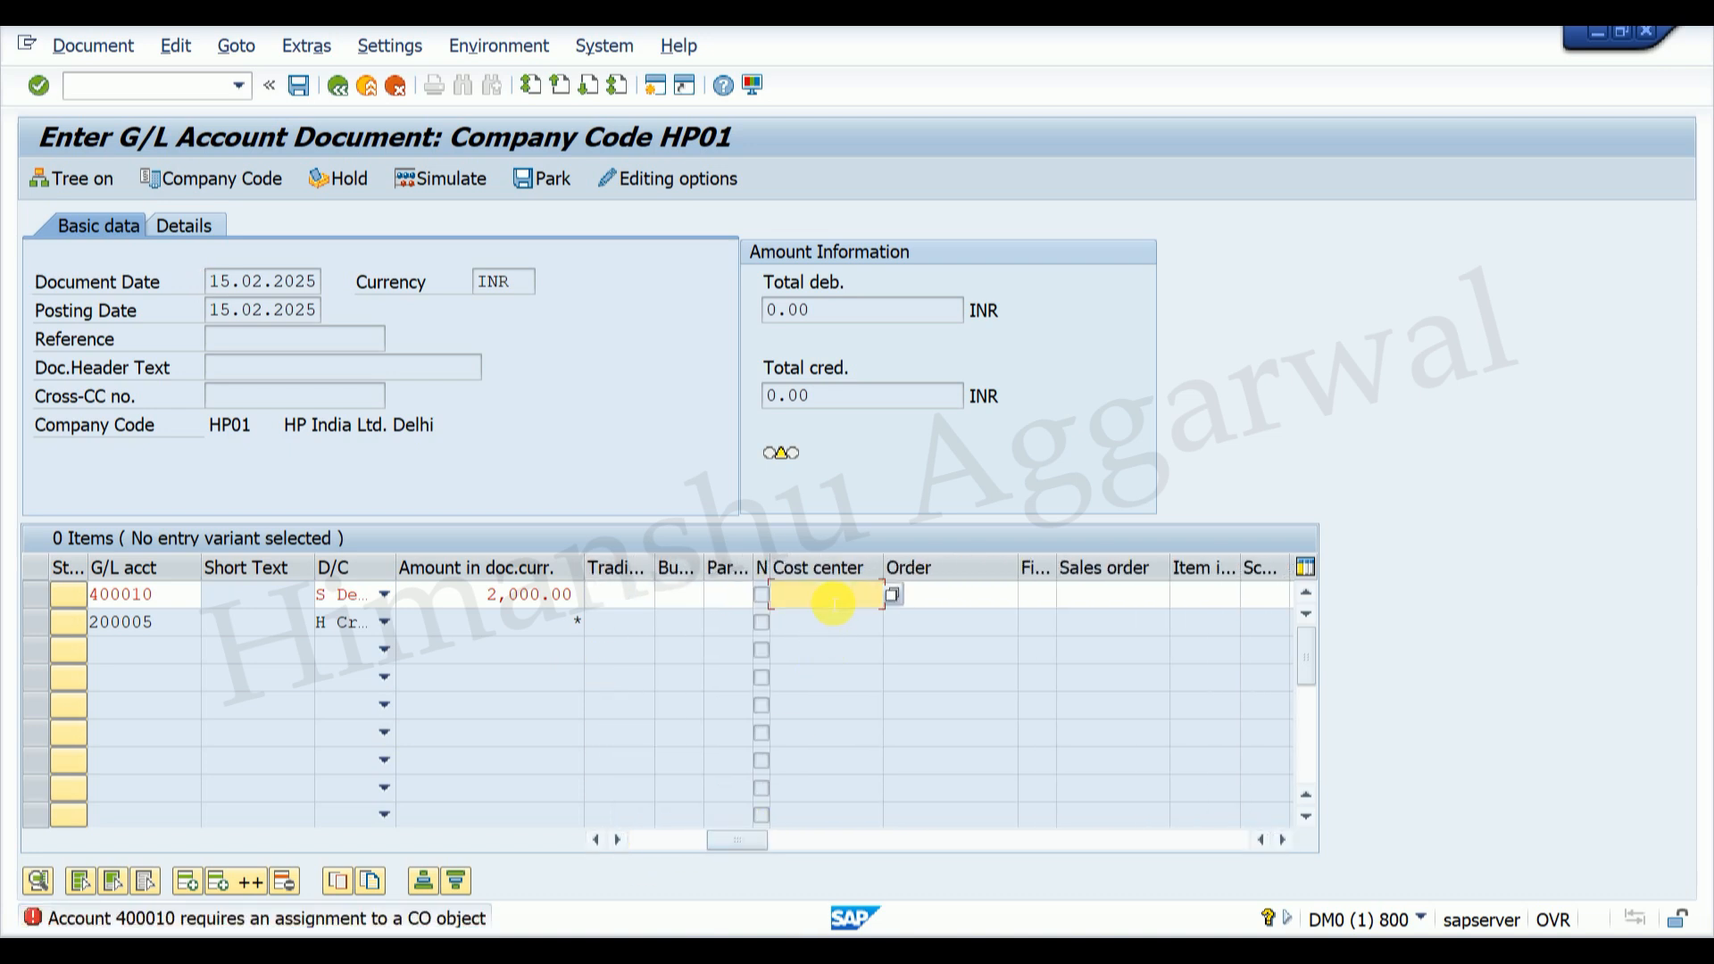
{"action": "key", "text": "Return"}
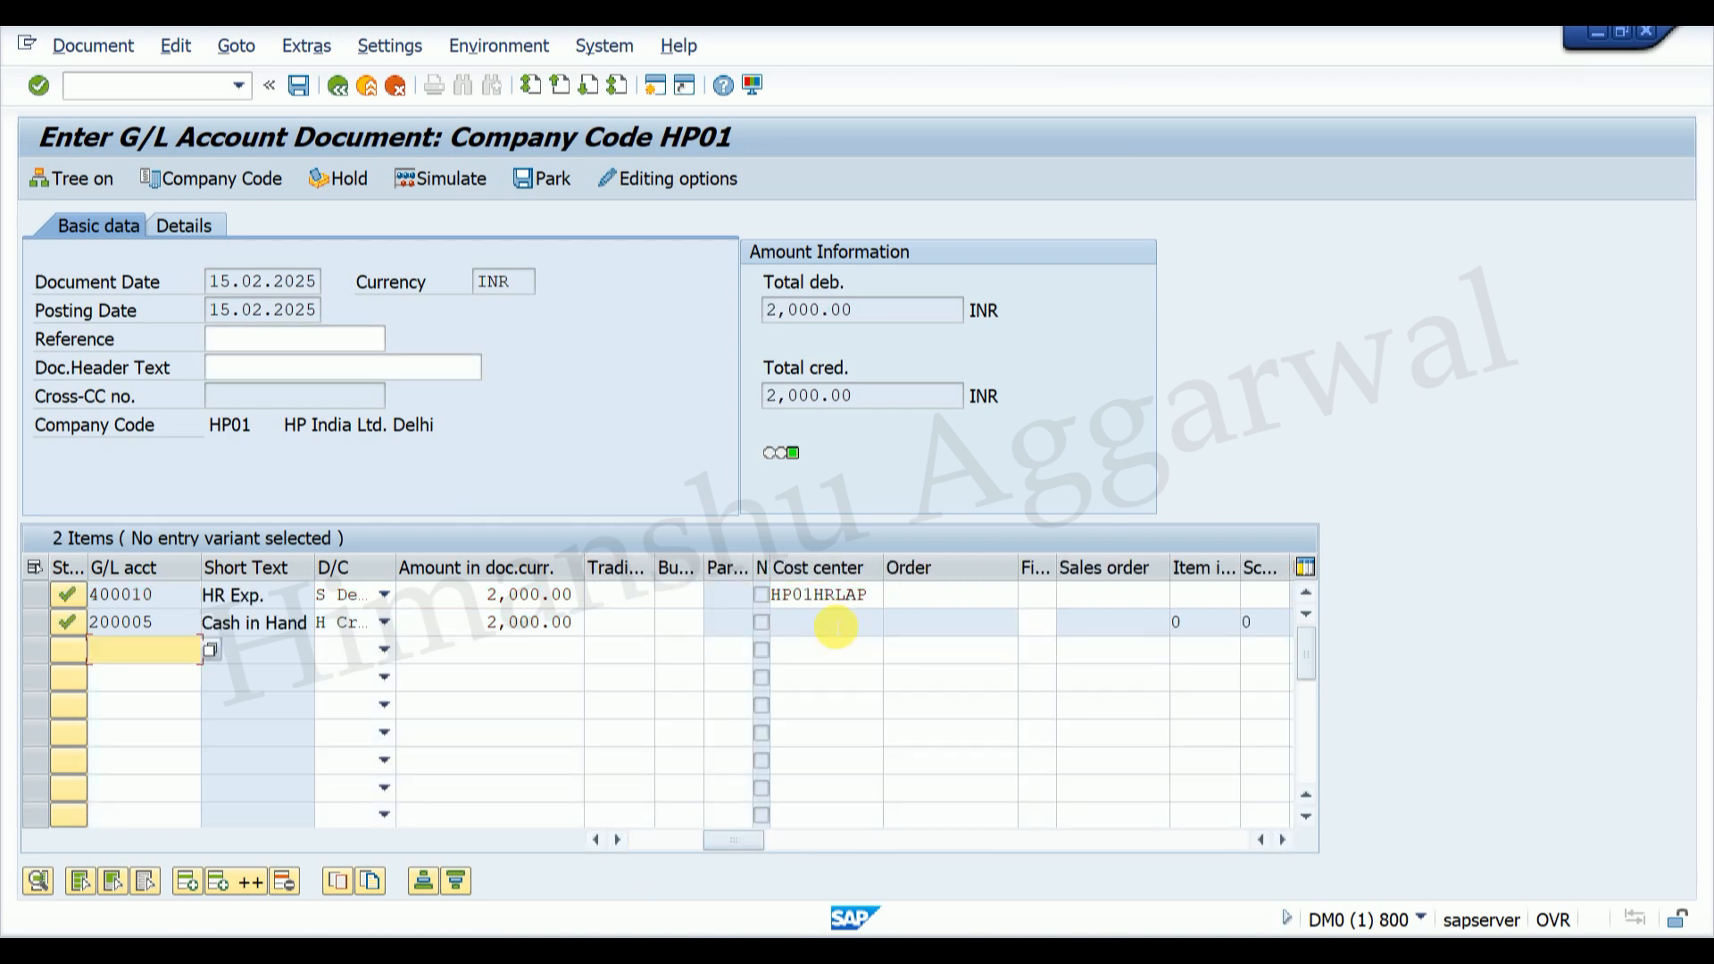
{"action": "left_click", "coordinate": [300, 86]}
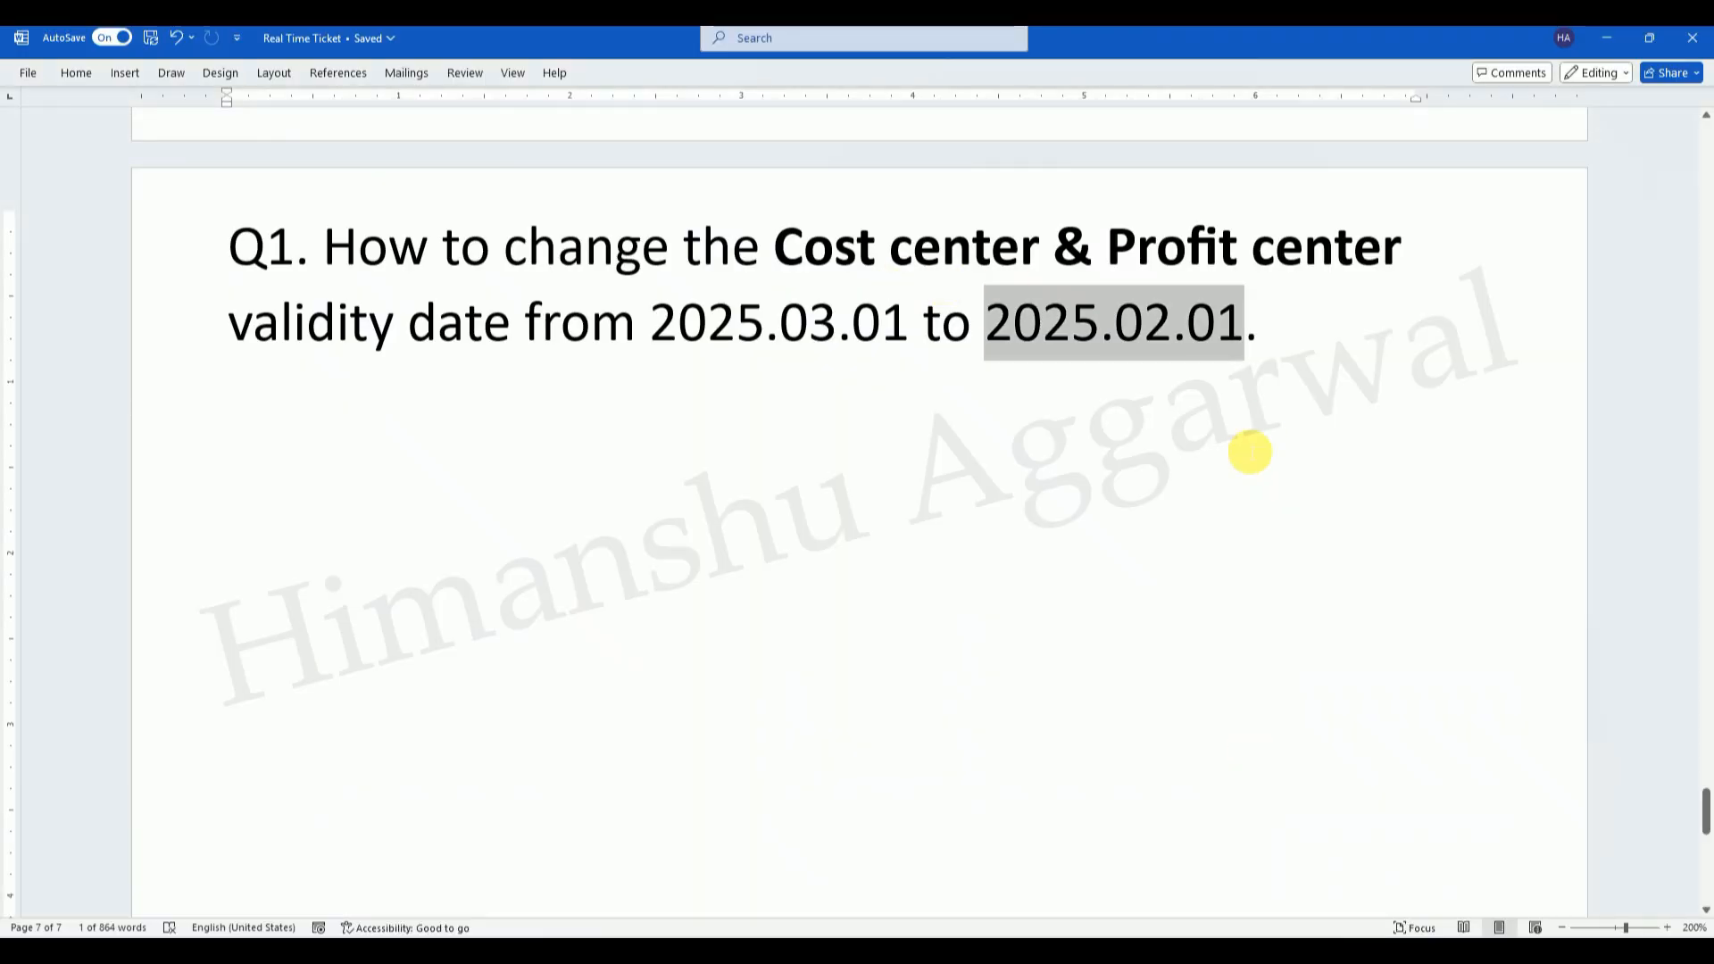
Step: Deselect the 2025.02.01 date in Word and bring the HA Tutorials site up in Chrome
{"action": "left_click", "coordinate": [1250, 453]}
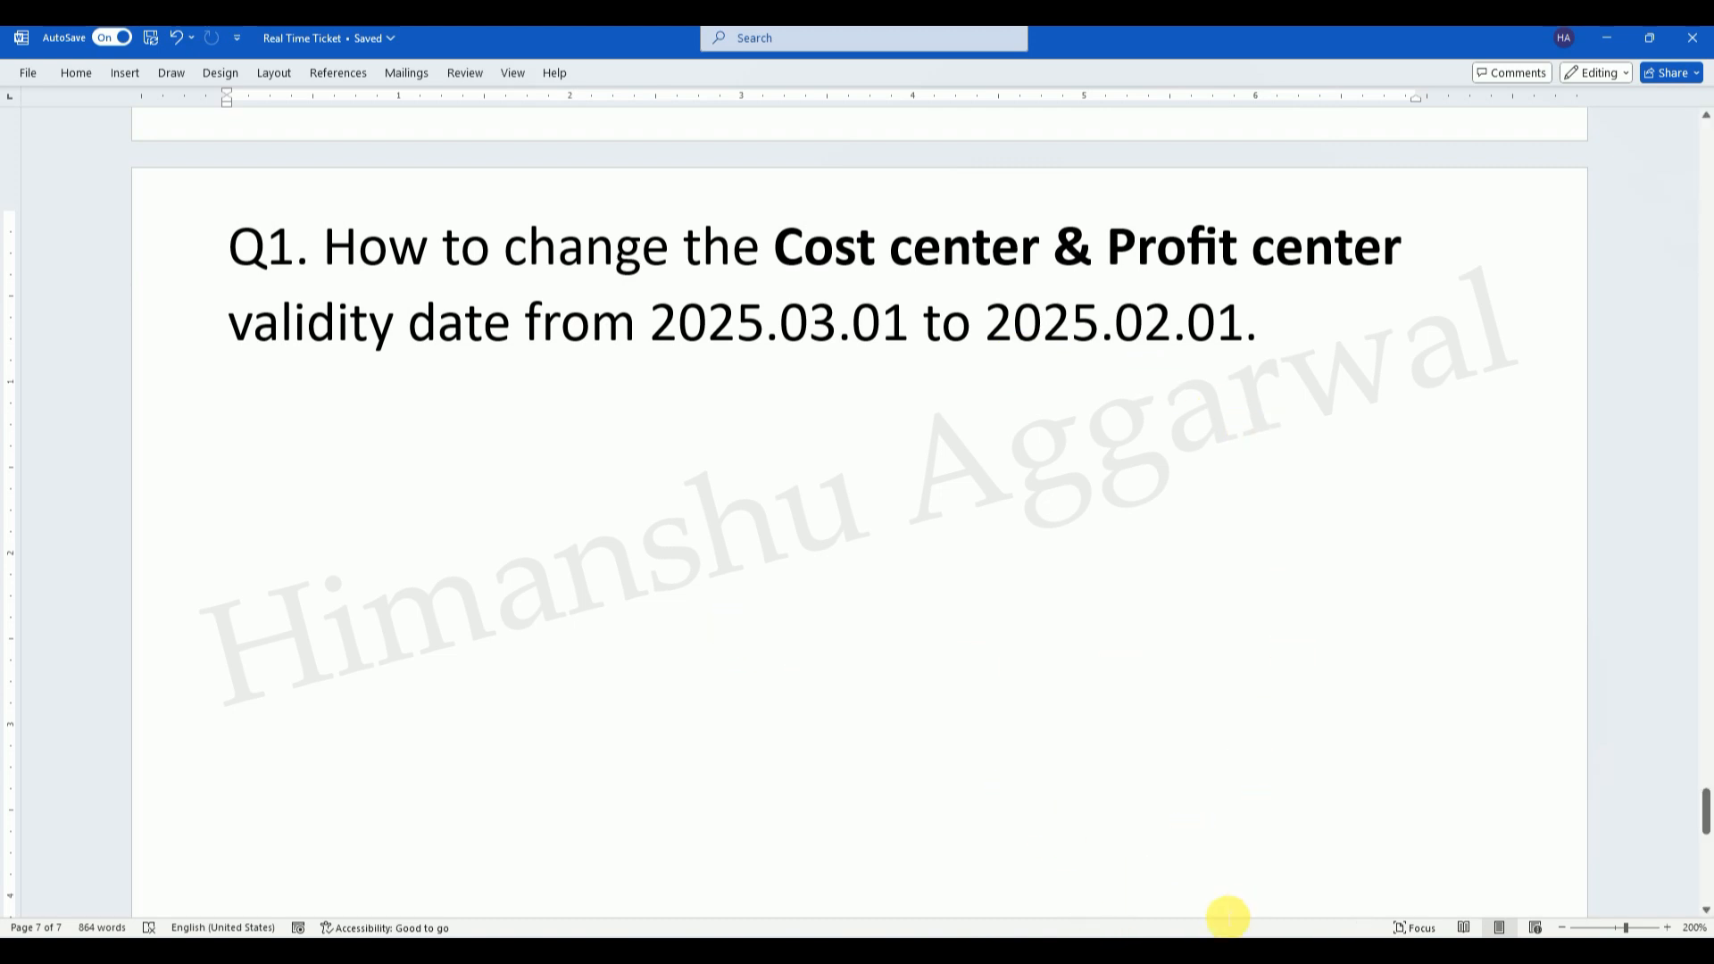
{"action": "left_click", "coordinate": [1121, 949]}
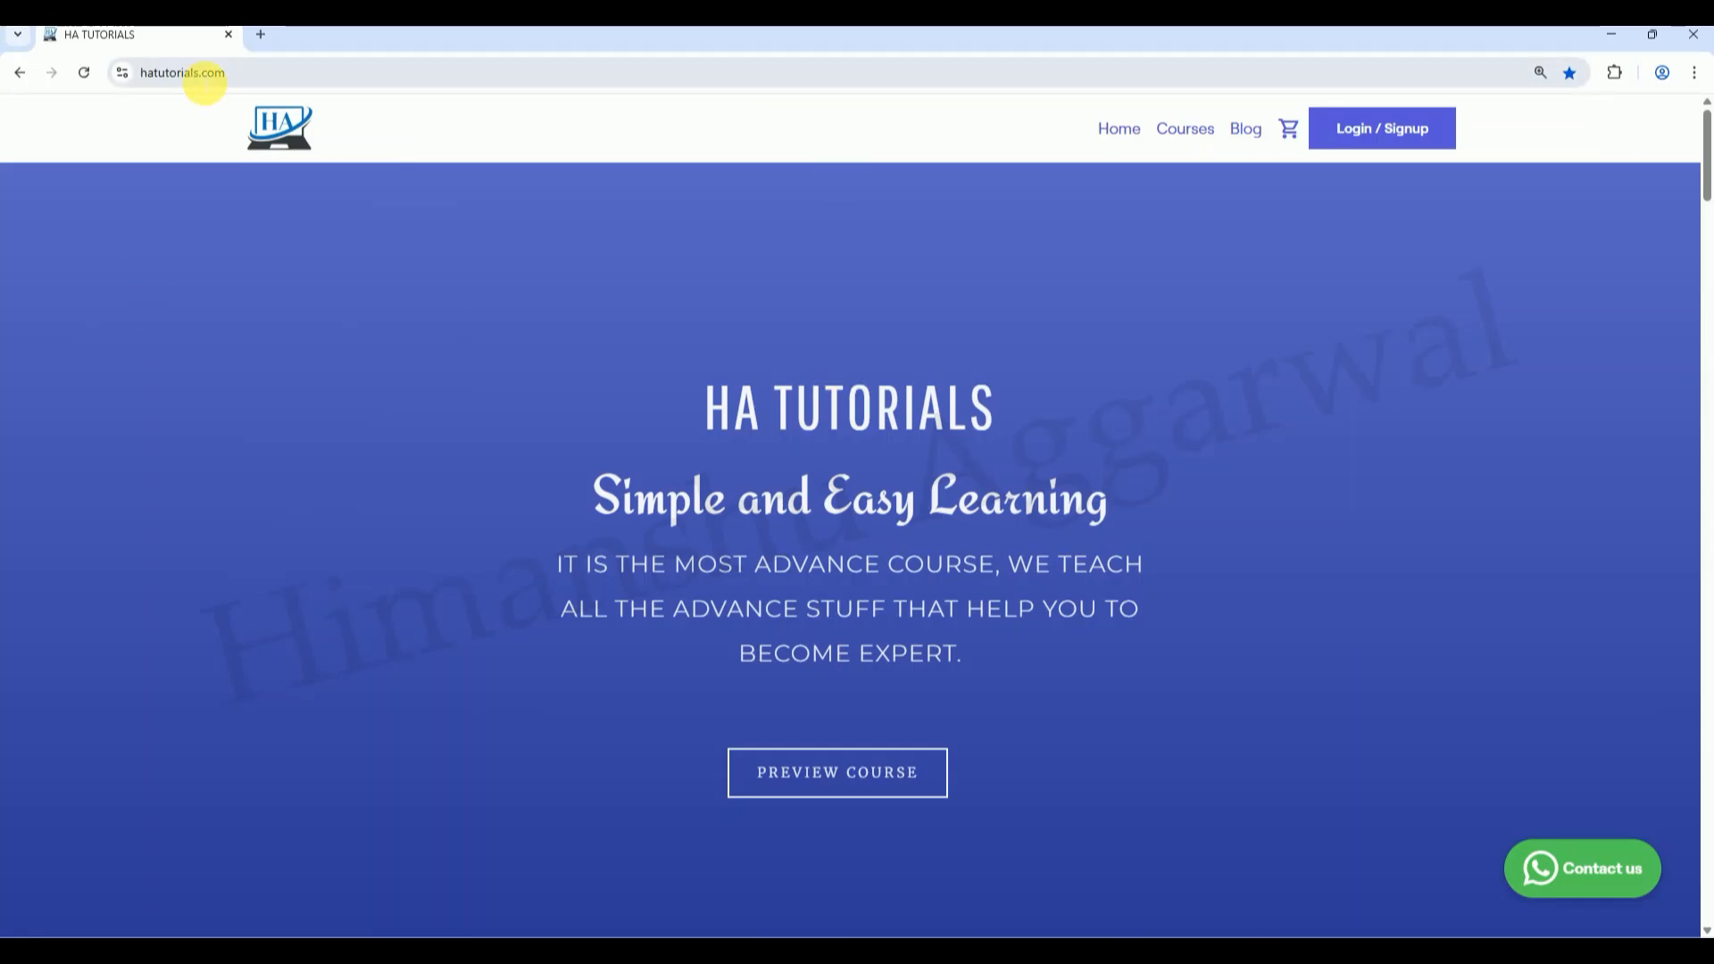
Step: Browse the SAP COURSES store and open the SAP S4HANA Finance and Controlling course page
{"action": "left_click", "coordinate": [267, 71]}
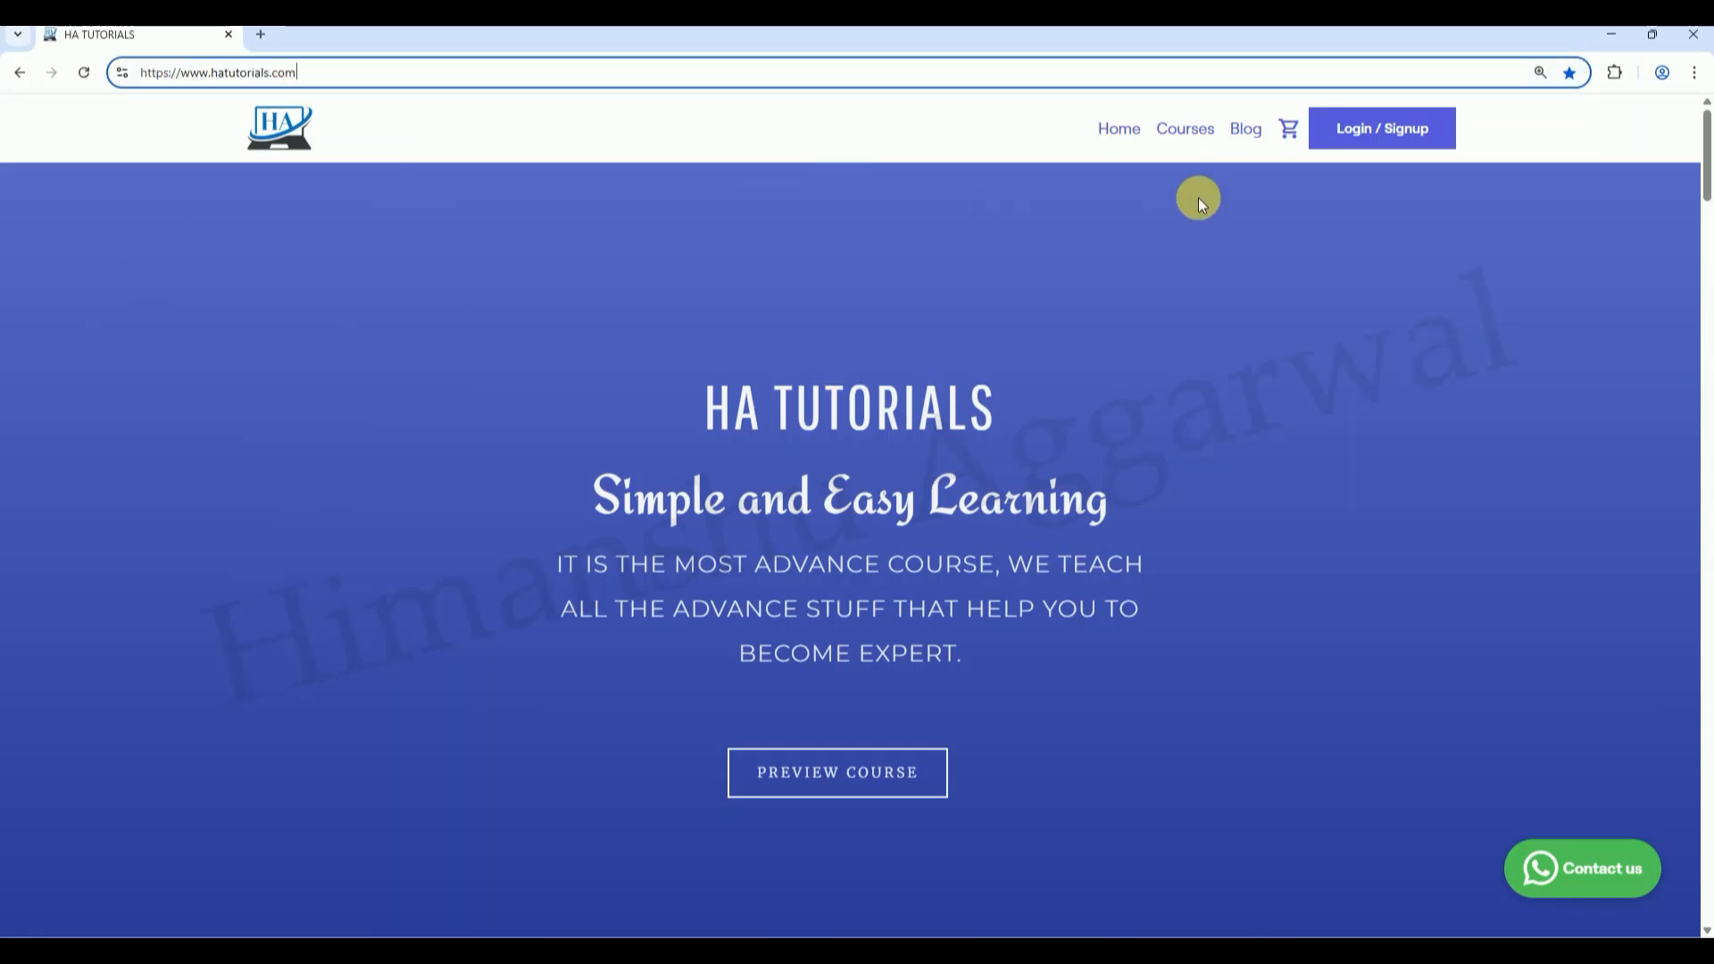
{"action": "left_click", "coordinate": [1187, 132]}
{"action": "left_click_drag", "start_coordinate": [1704, 143], "coordinate": [1706, 343]}
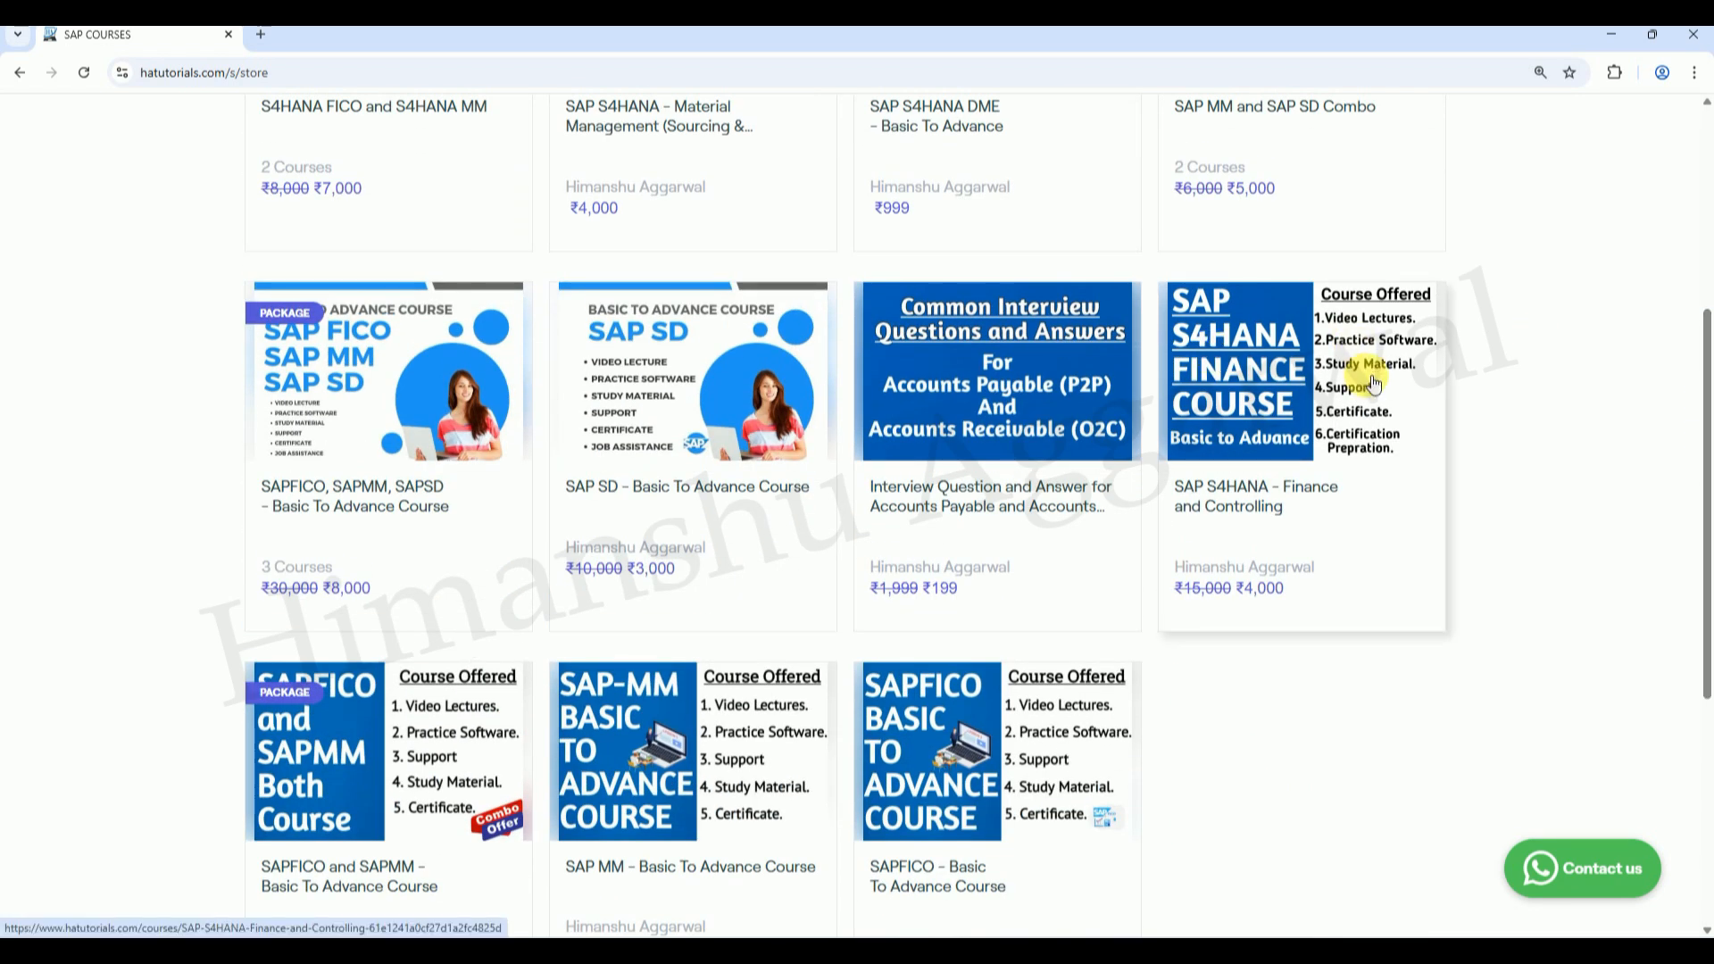
{"action": "left_click_drag", "start_coordinate": [1704, 402], "coordinate": [1706, 258]}
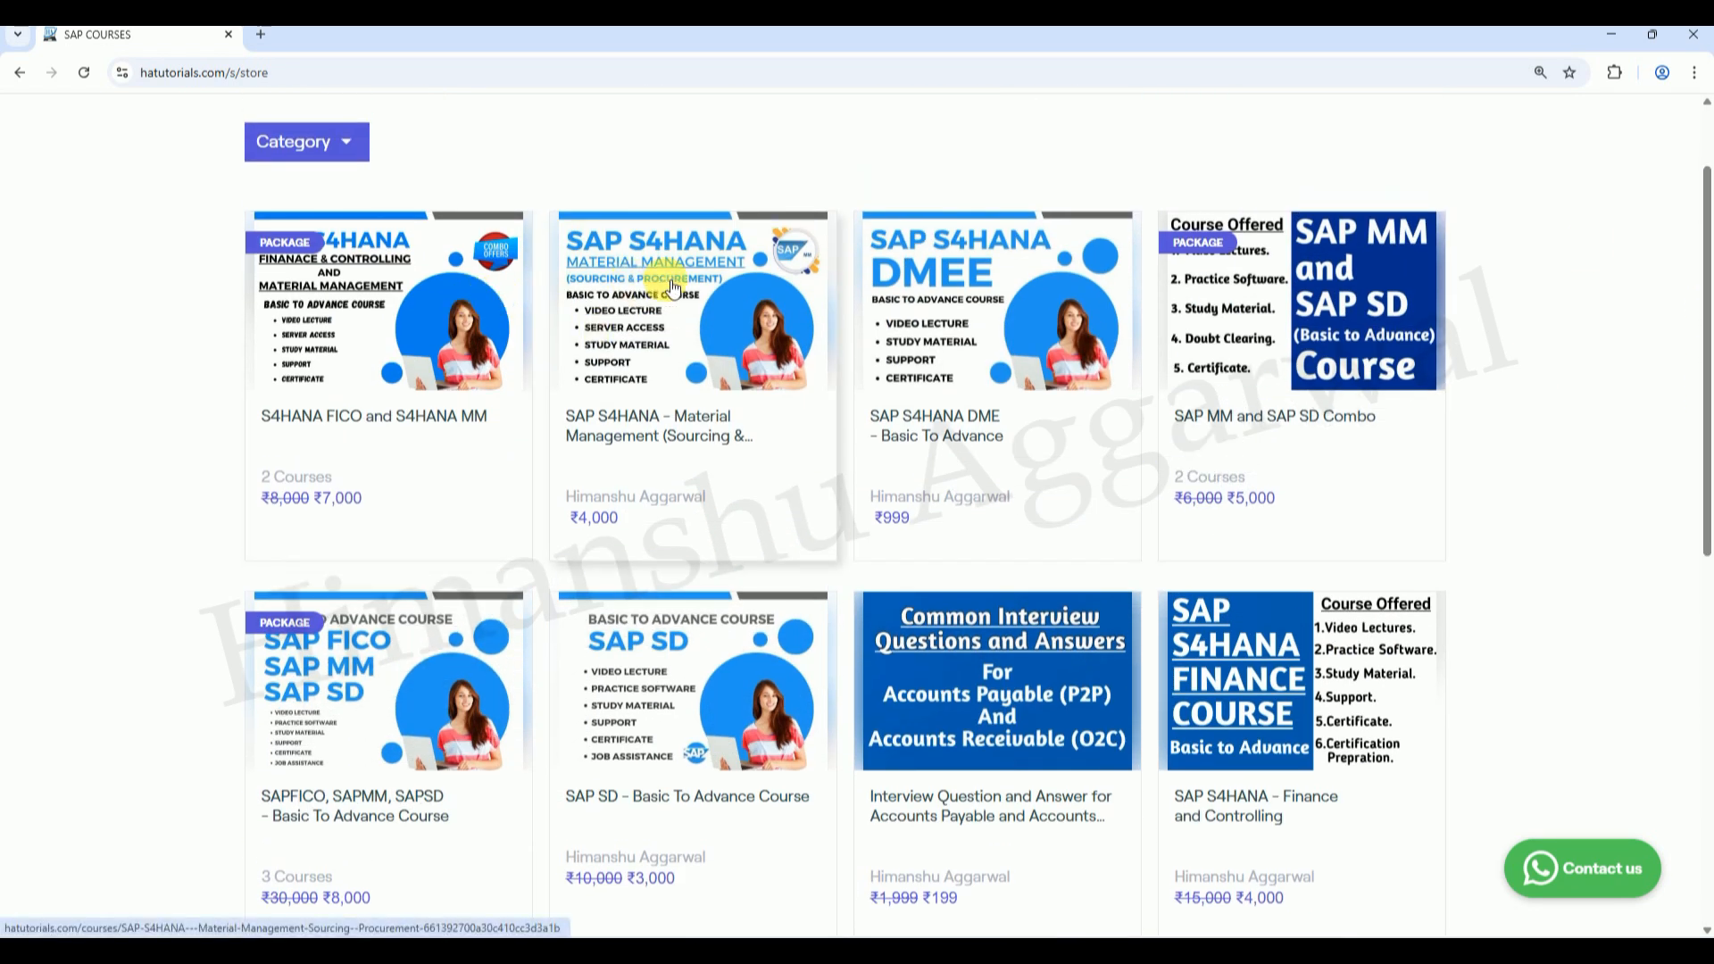
{"action": "left_click_drag", "start_coordinate": [1699, 352], "coordinate": [1707, 487]}
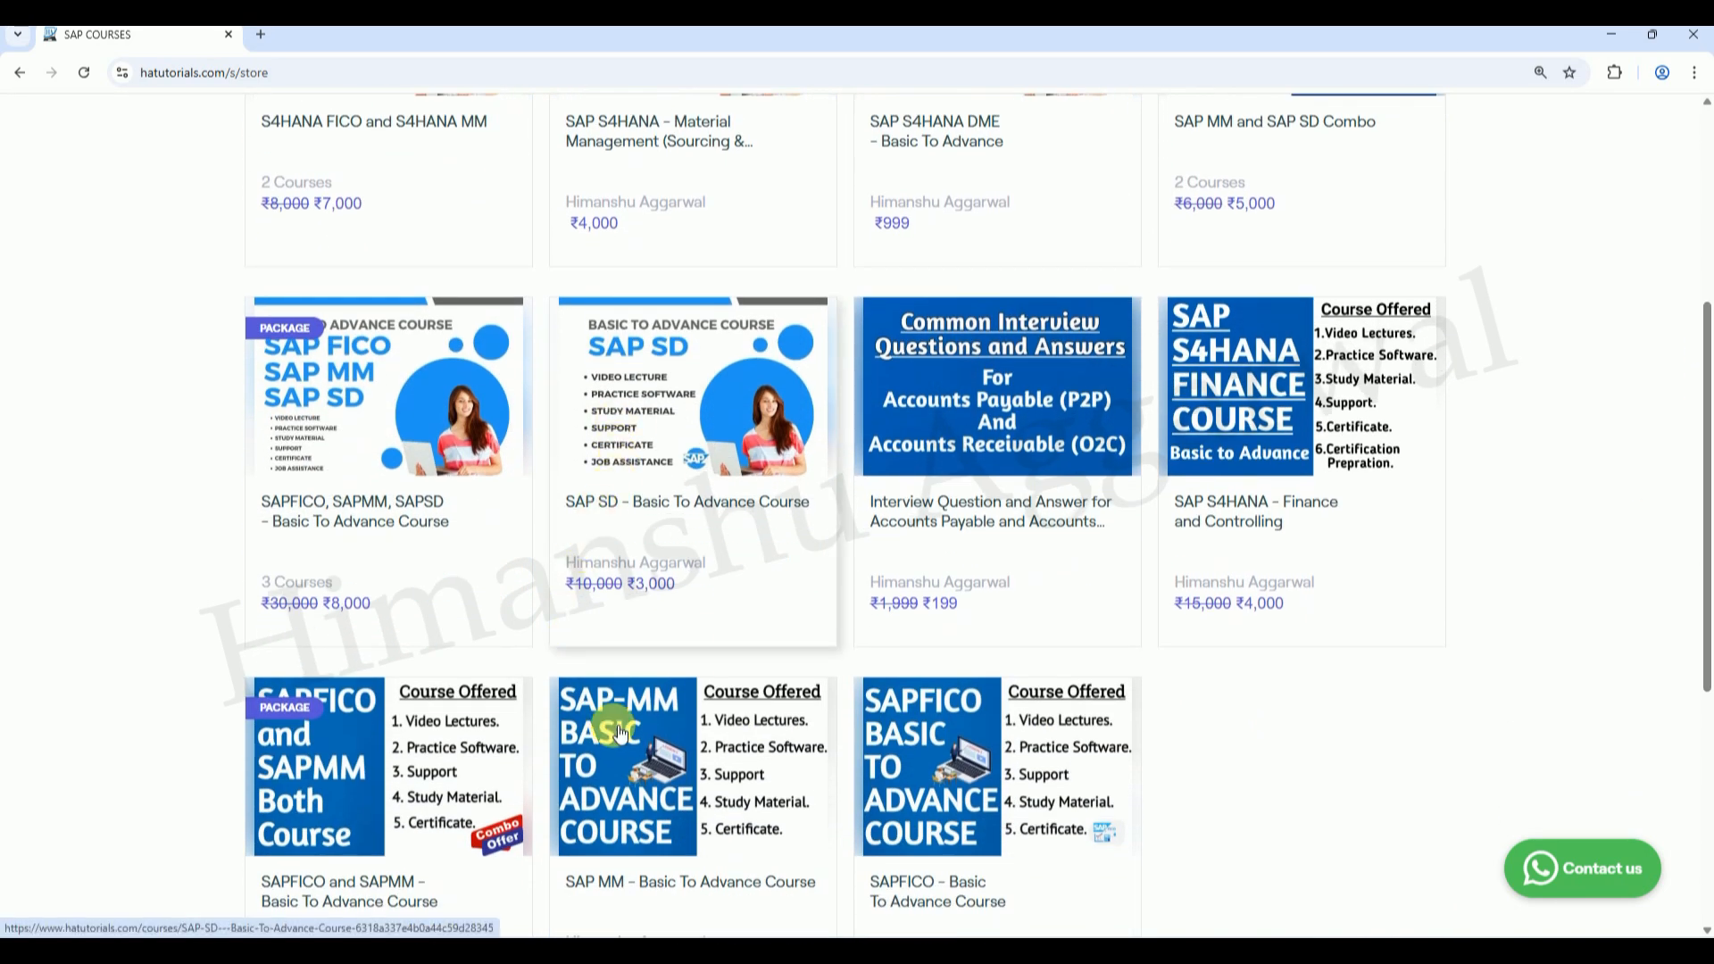
{"action": "left_click_drag", "start_coordinate": [1707, 497], "coordinate": [1705, 426]}
{"action": "left_click", "coordinate": [1265, 572]}
{"action": "left_click_drag", "start_coordinate": [1706, 148], "coordinate": [1705, 232]}
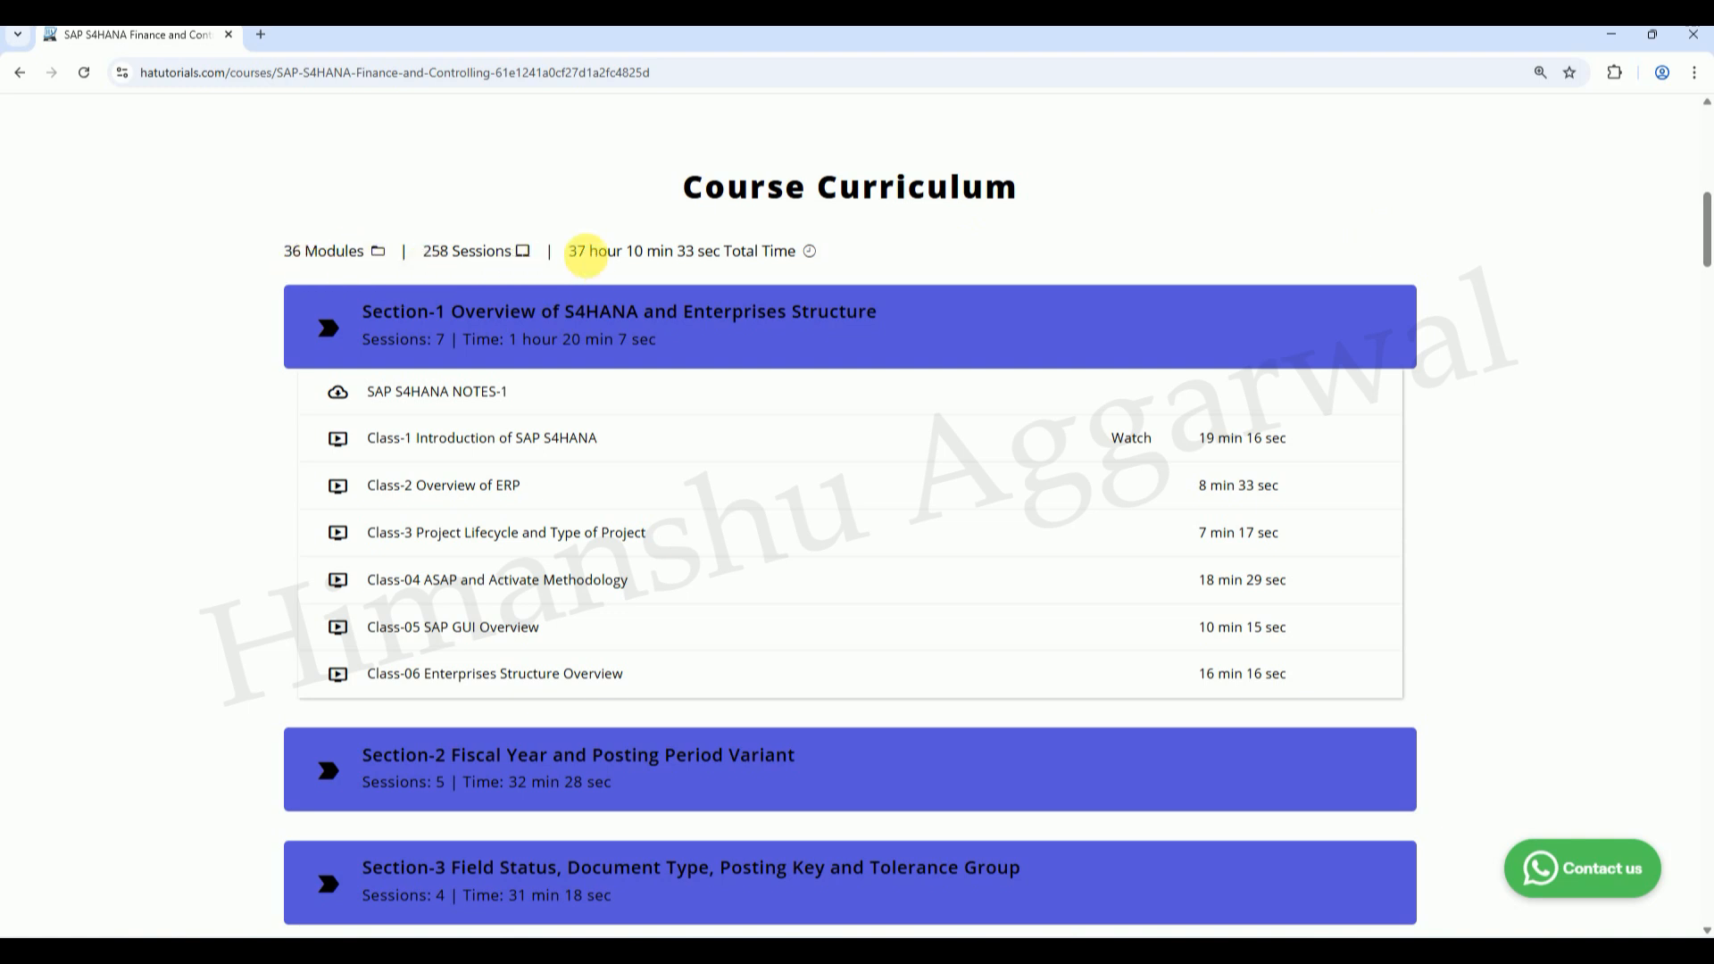
Step: Expand curriculum Sections 2, 3 and 4 of the course, then scroll back to the top
{"action": "left_click", "coordinate": [496, 768]}
{"action": "left_click", "coordinate": [550, 780]}
{"action": "left_click", "coordinate": [592, 844]}
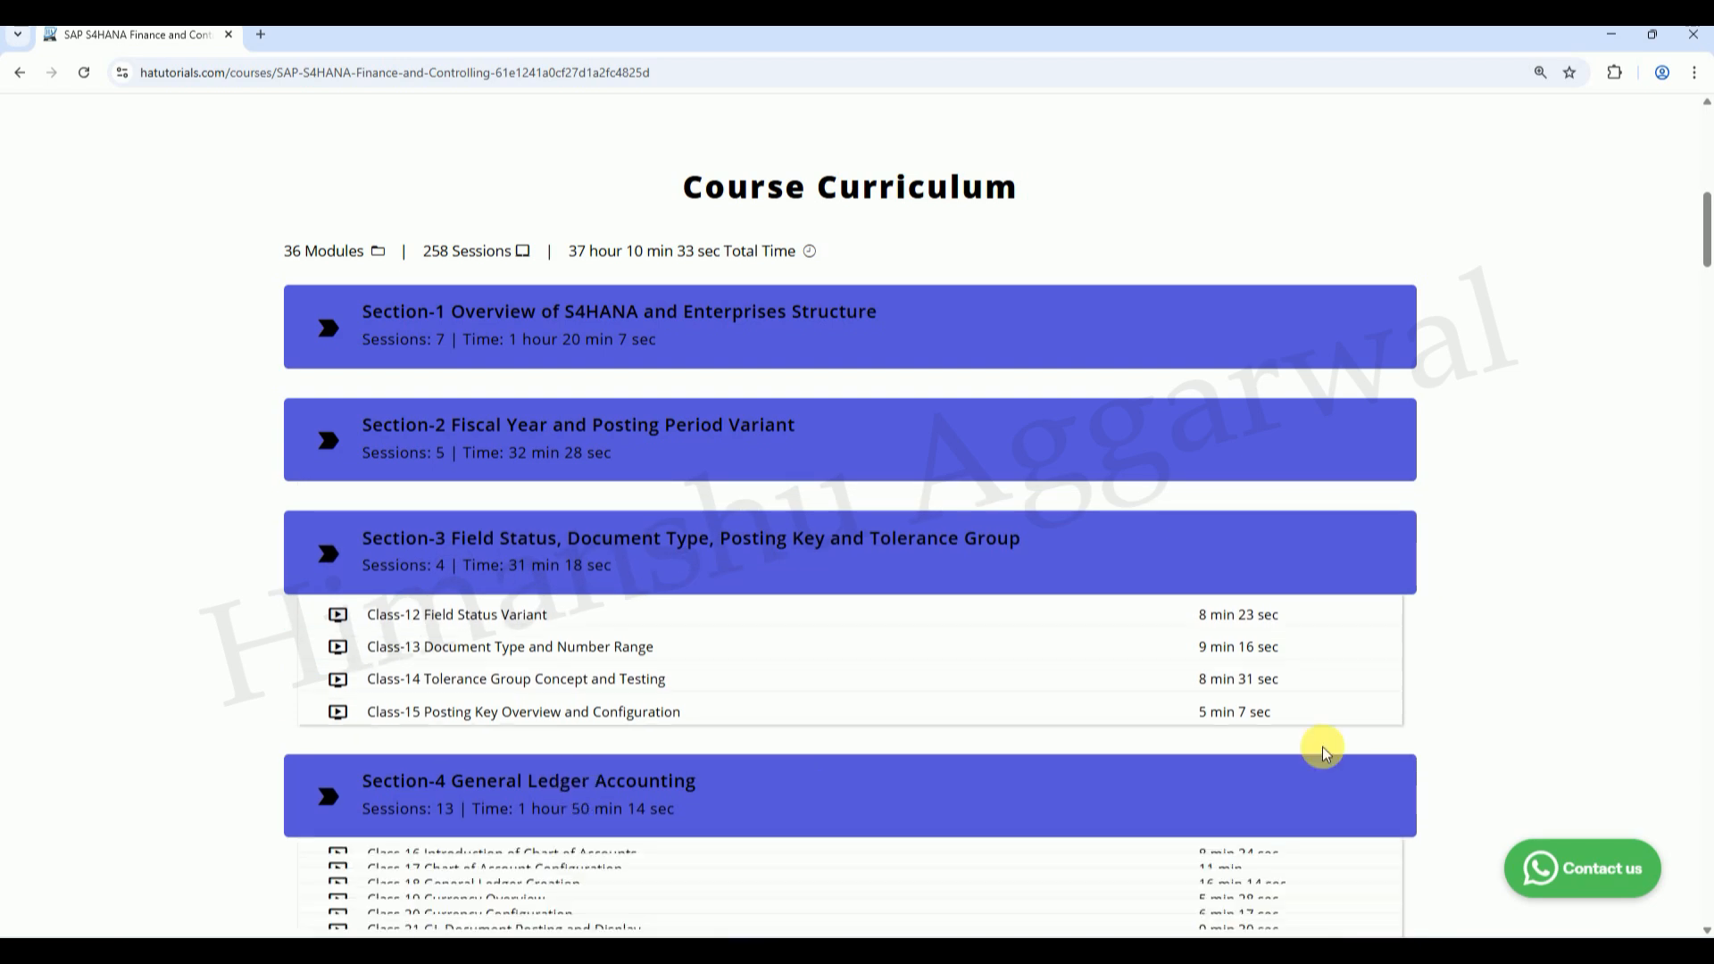
{"action": "scroll", "coordinate": [1708, 215], "scroll_direction": "up", "scroll_amount": 4}
{"action": "scroll", "coordinate": [1707, 214], "scroll_direction": "up", "scroll_amount": 6}
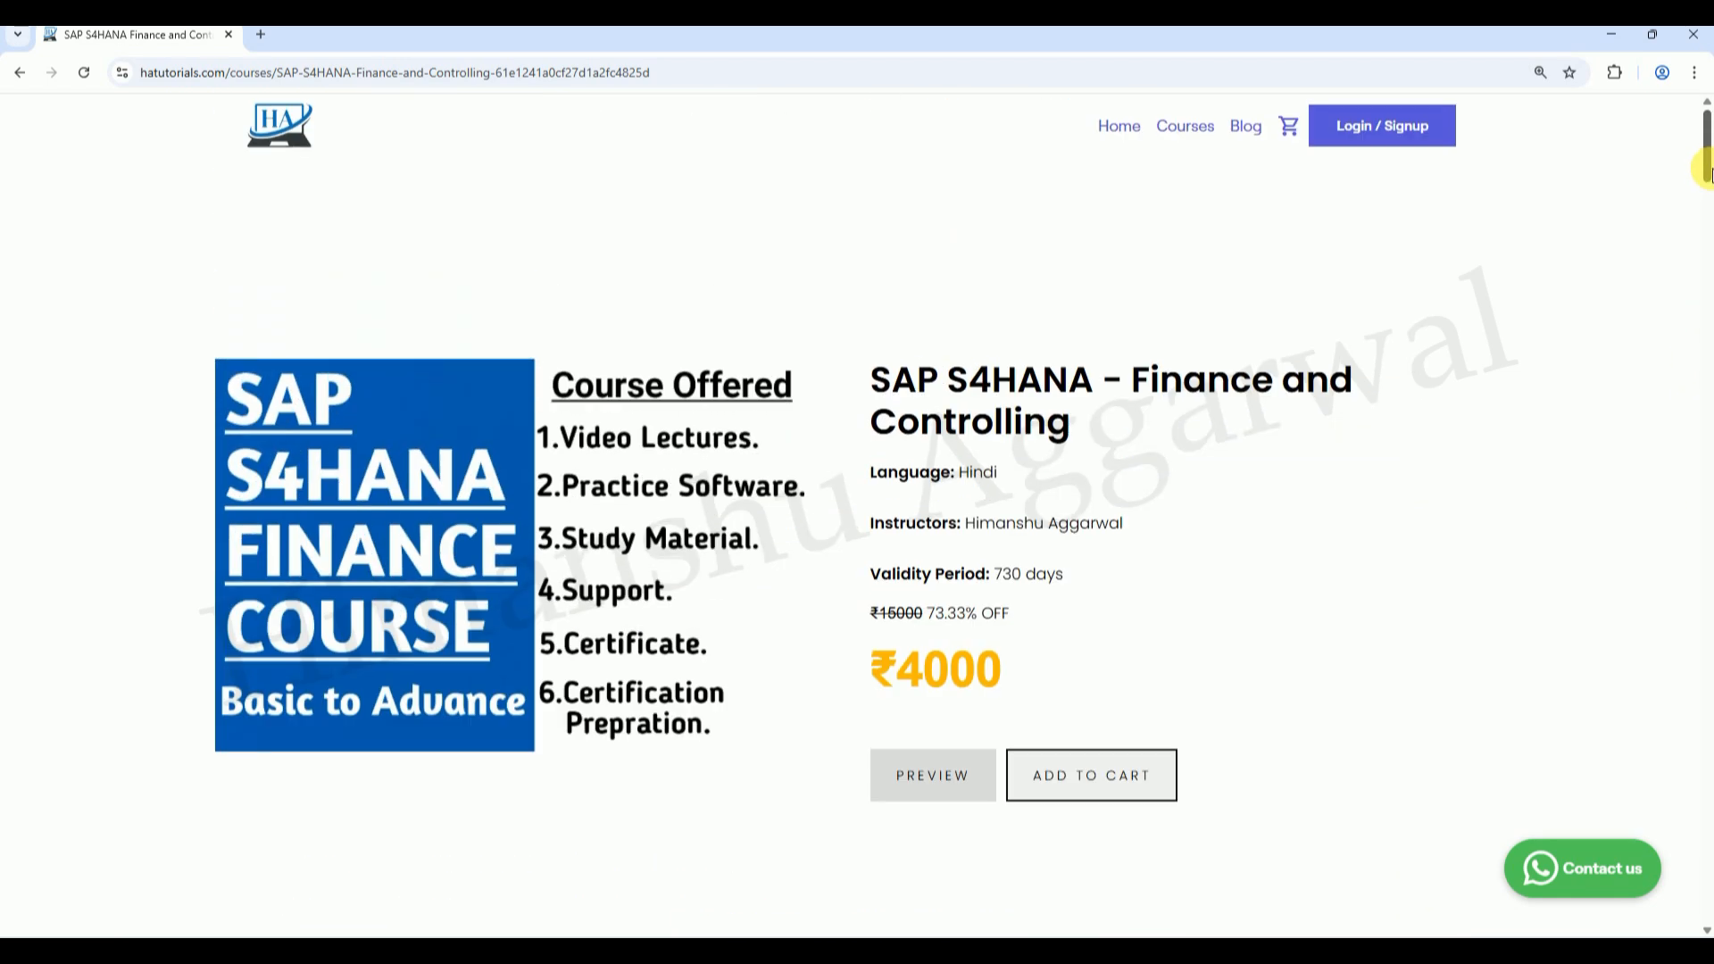
Step: View the Login / Sign Up form, close it, and return to the HA Tutorials home page
{"action": "left_click", "coordinate": [1405, 143]}
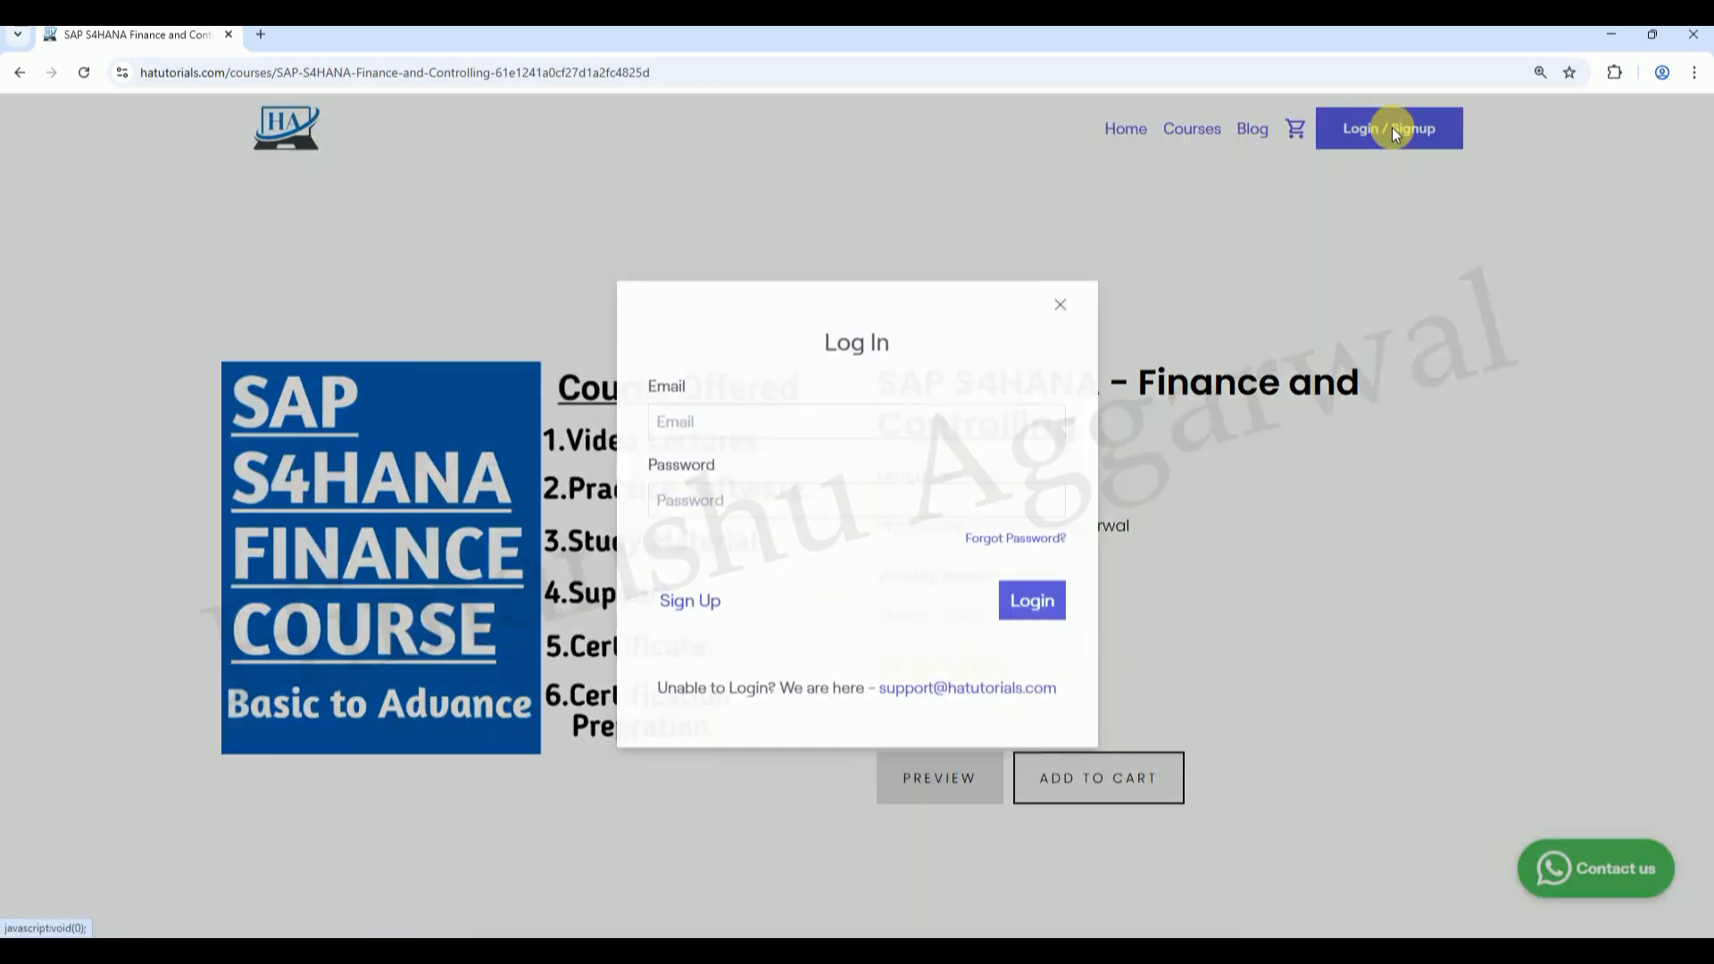
{"action": "left_click", "coordinate": [672, 601]}
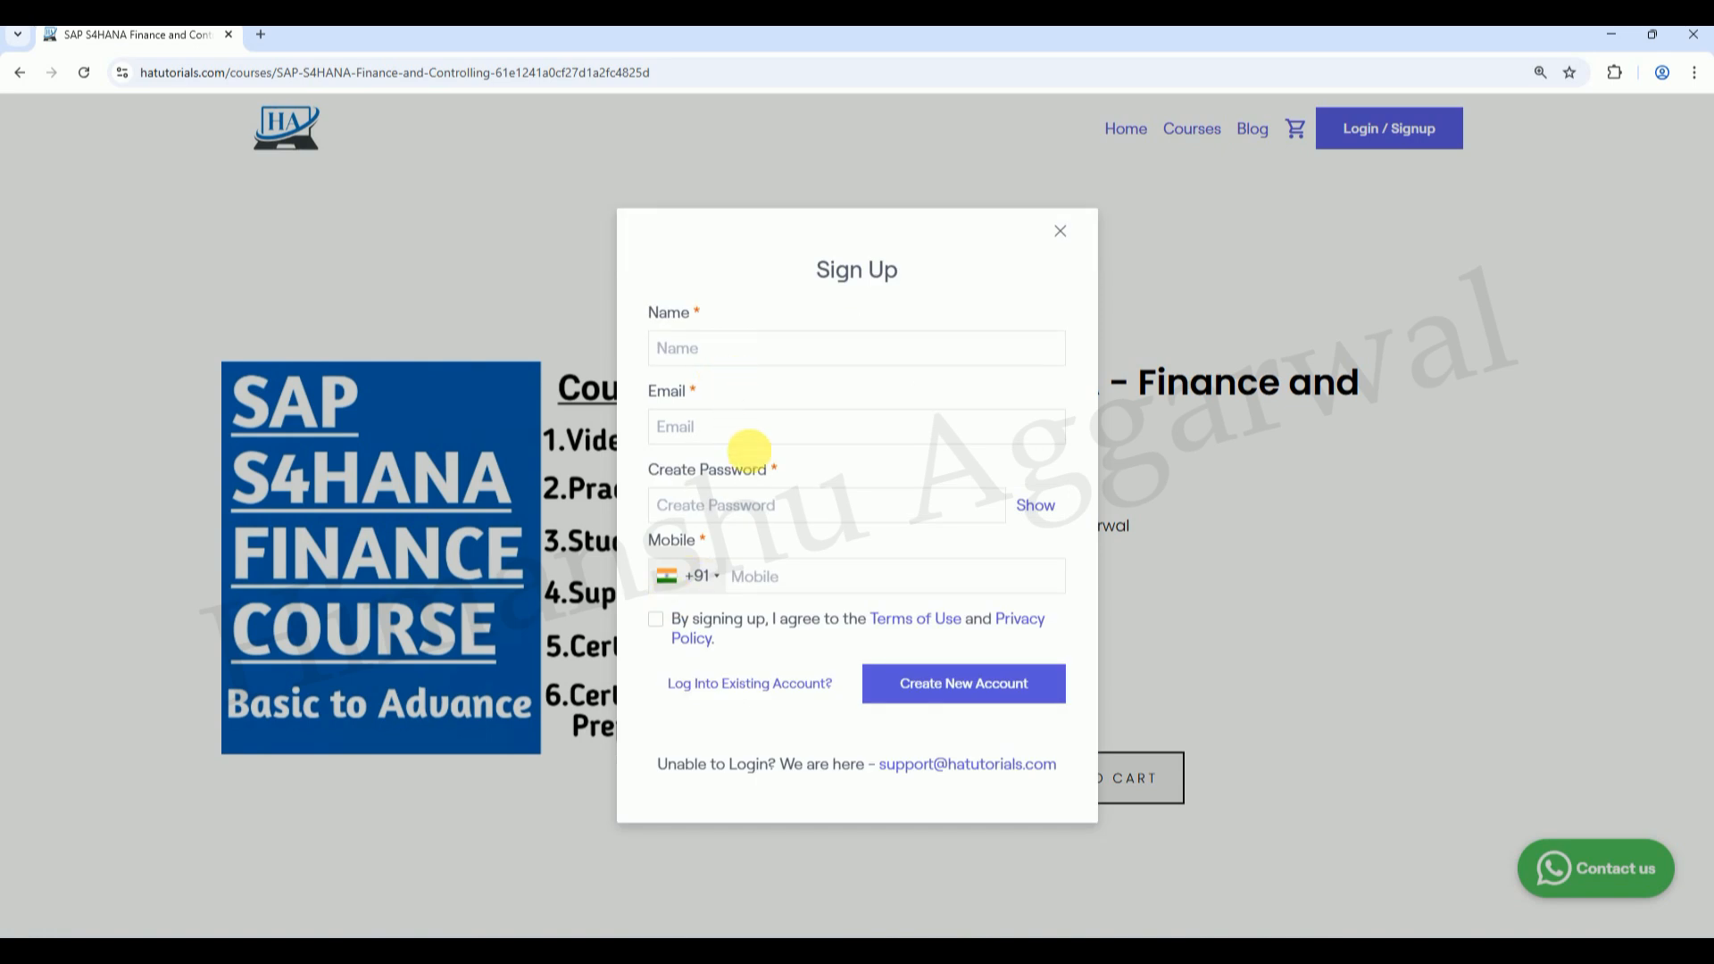
{"action": "left_click", "coordinate": [1060, 231]}
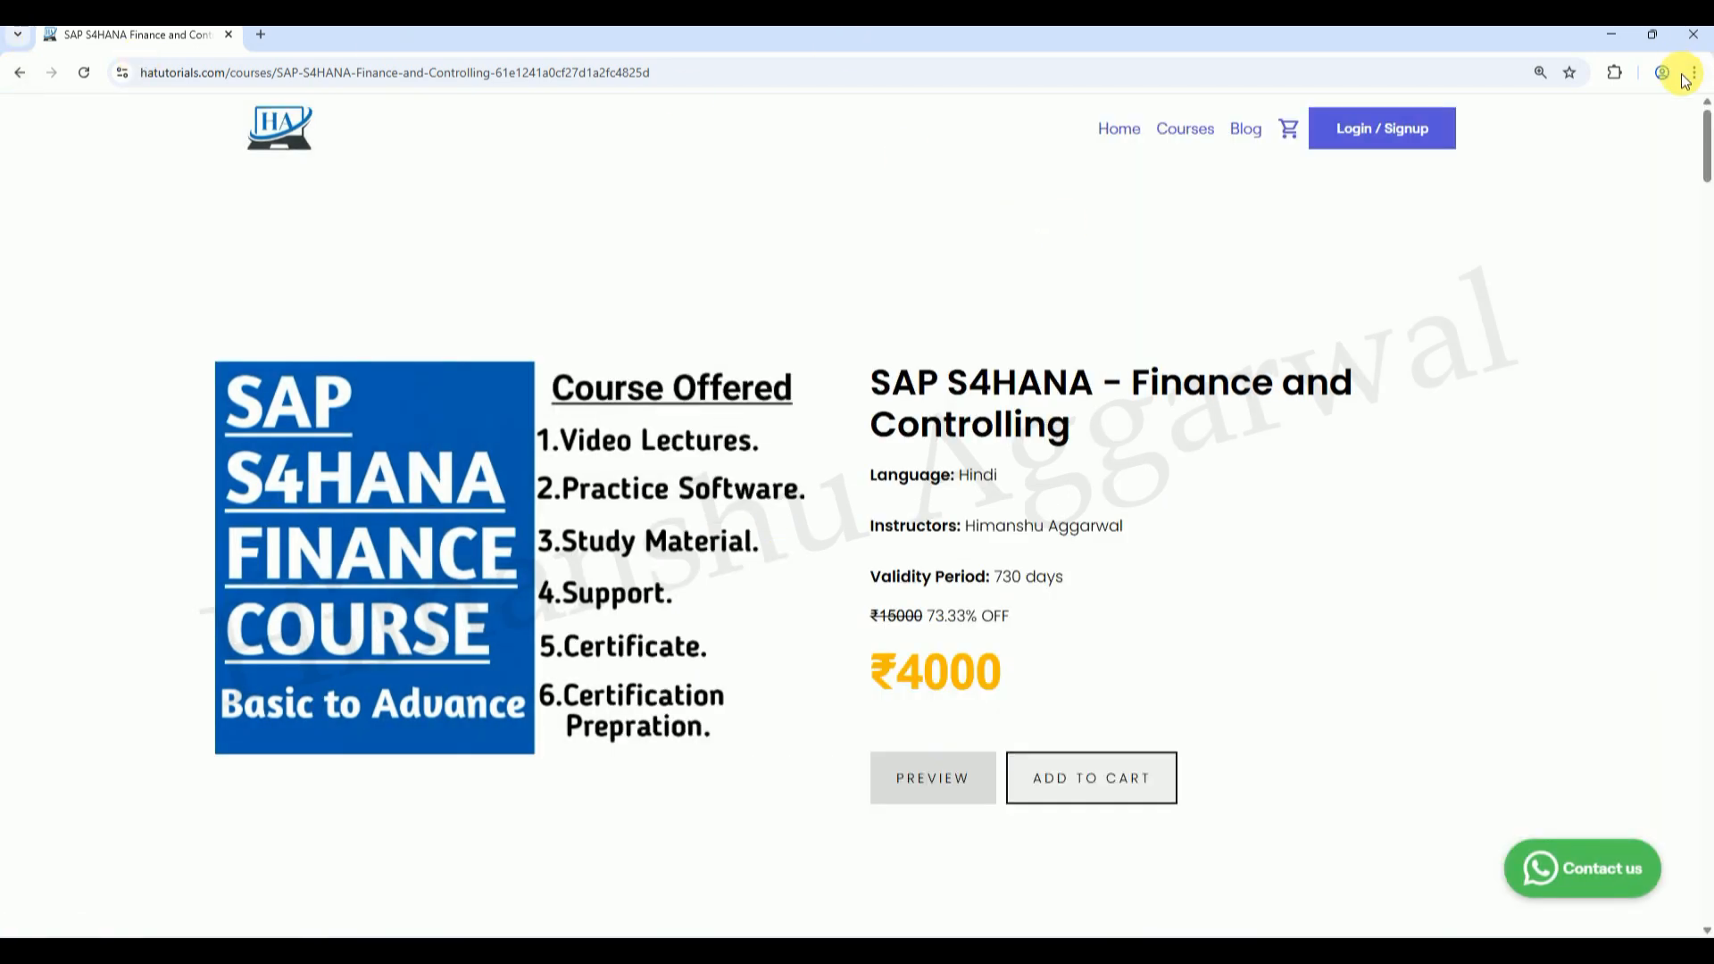
{"action": "mouse_move", "coordinate": [1704, 136]}
{"action": "left_mouse_down"}
{"action": "mouse_move", "coordinate": [1706, 157]}
{"action": "mouse_move", "coordinate": [1707, 132]}
{"action": "left_mouse_up"}
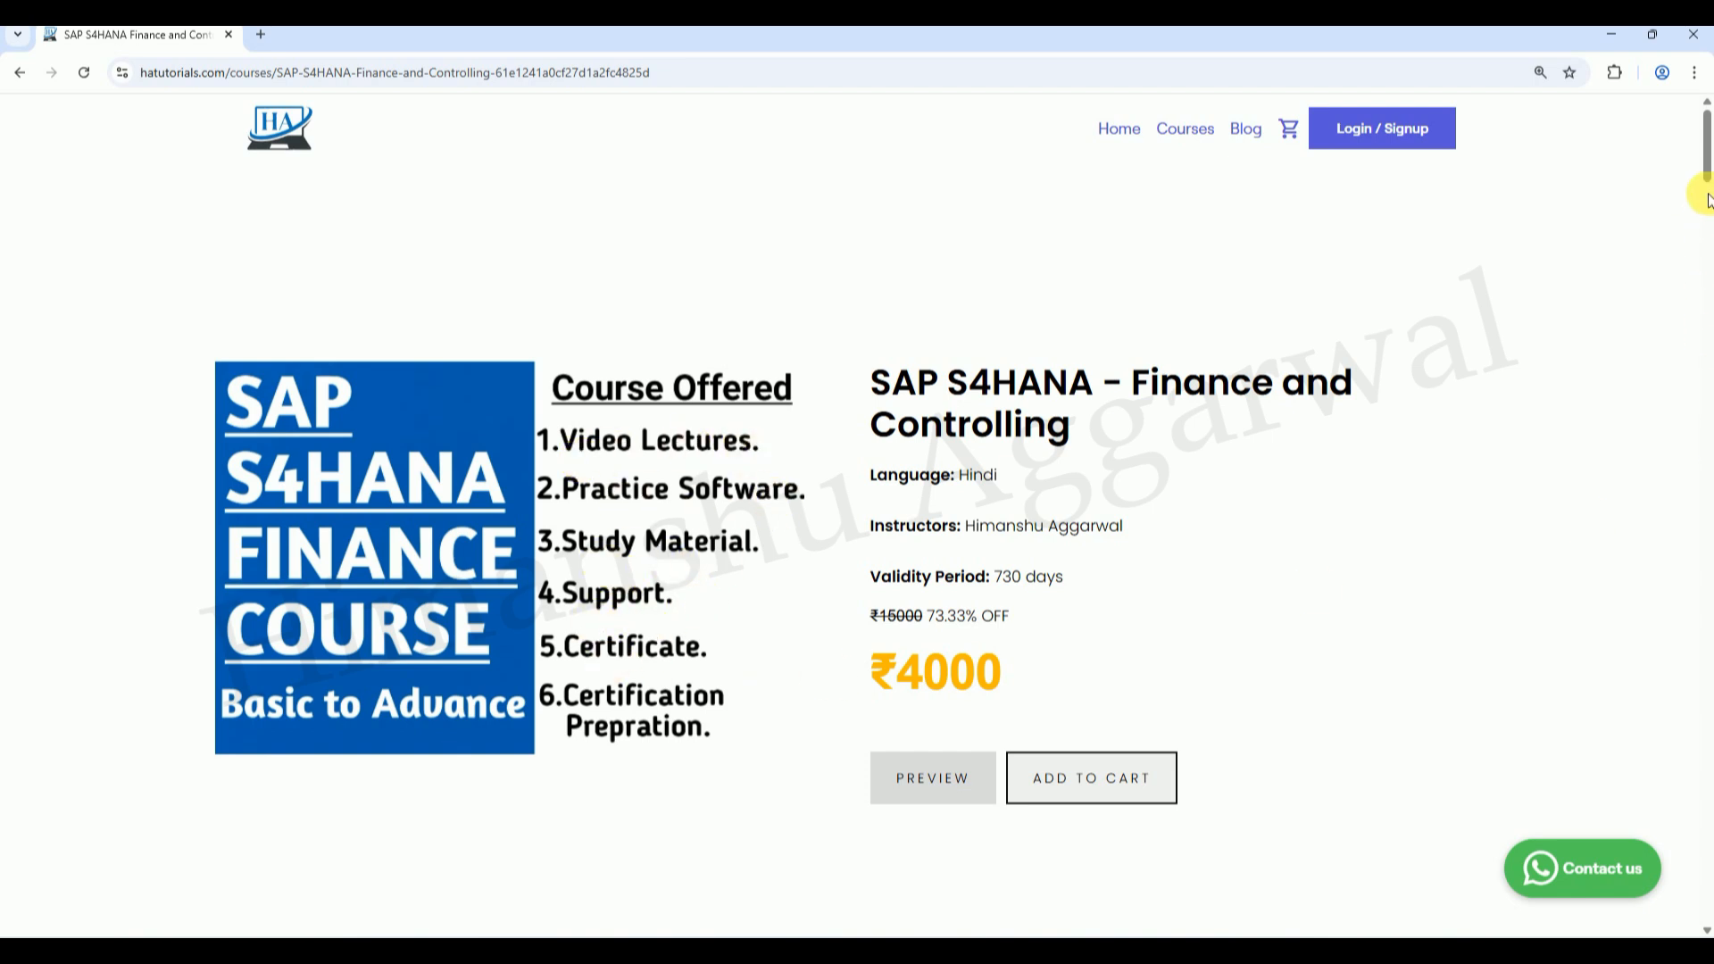
{"action": "left_click", "coordinate": [1118, 134]}
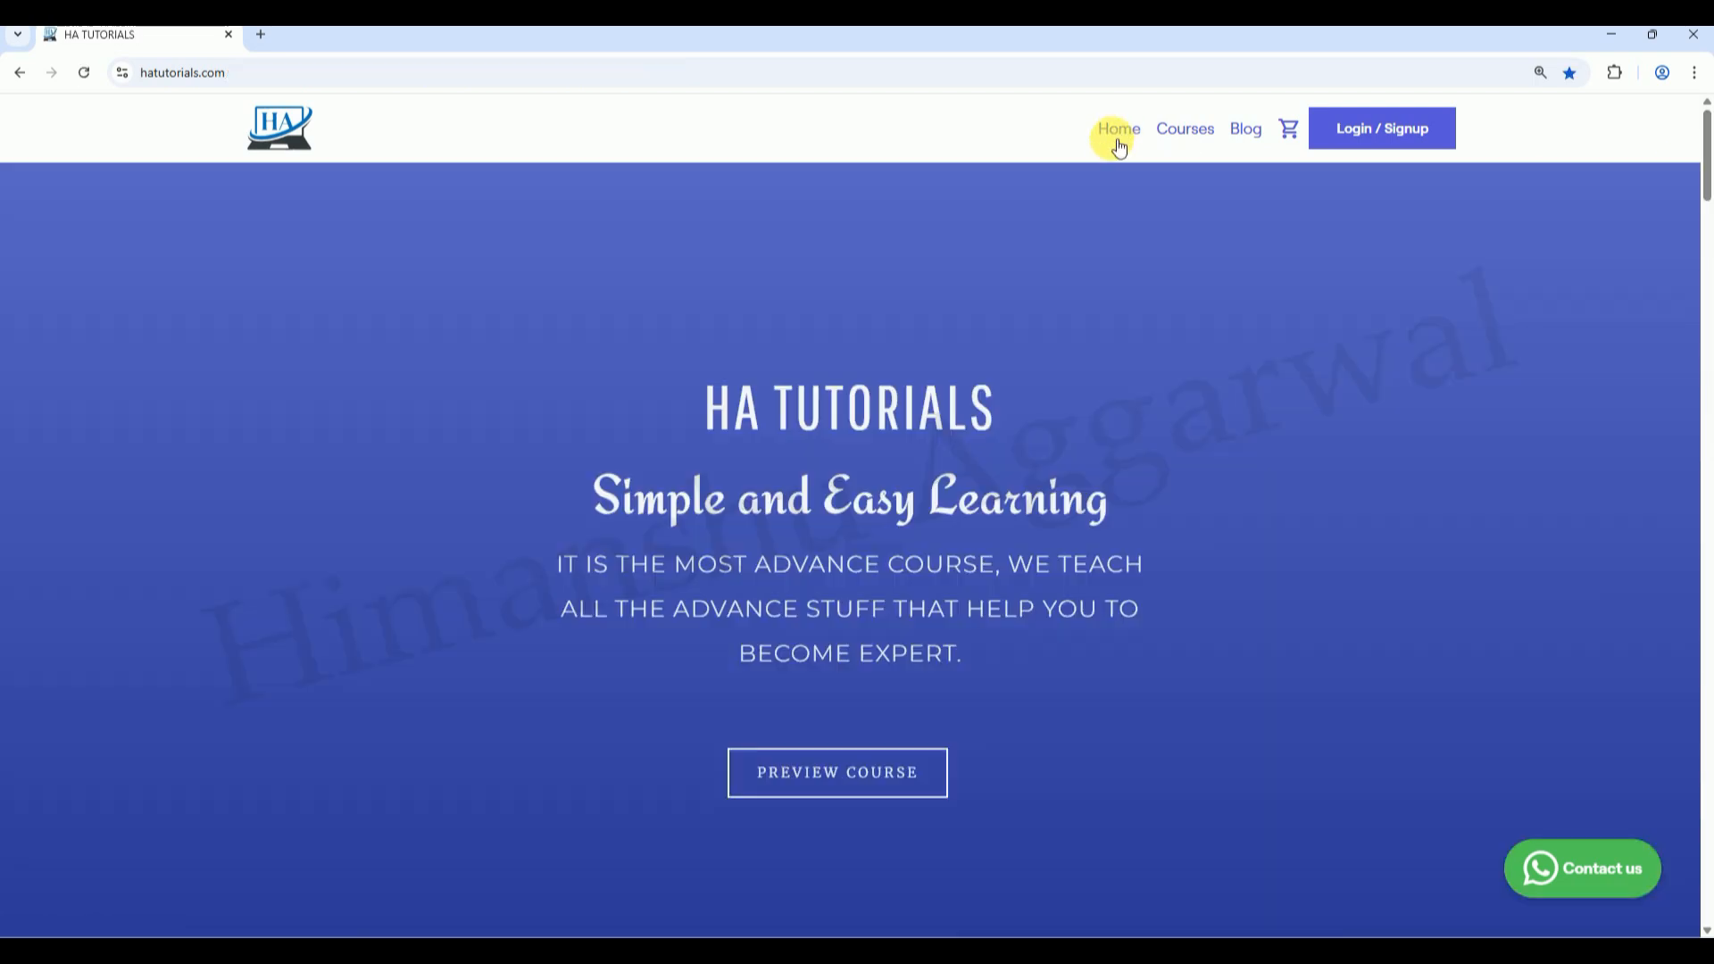